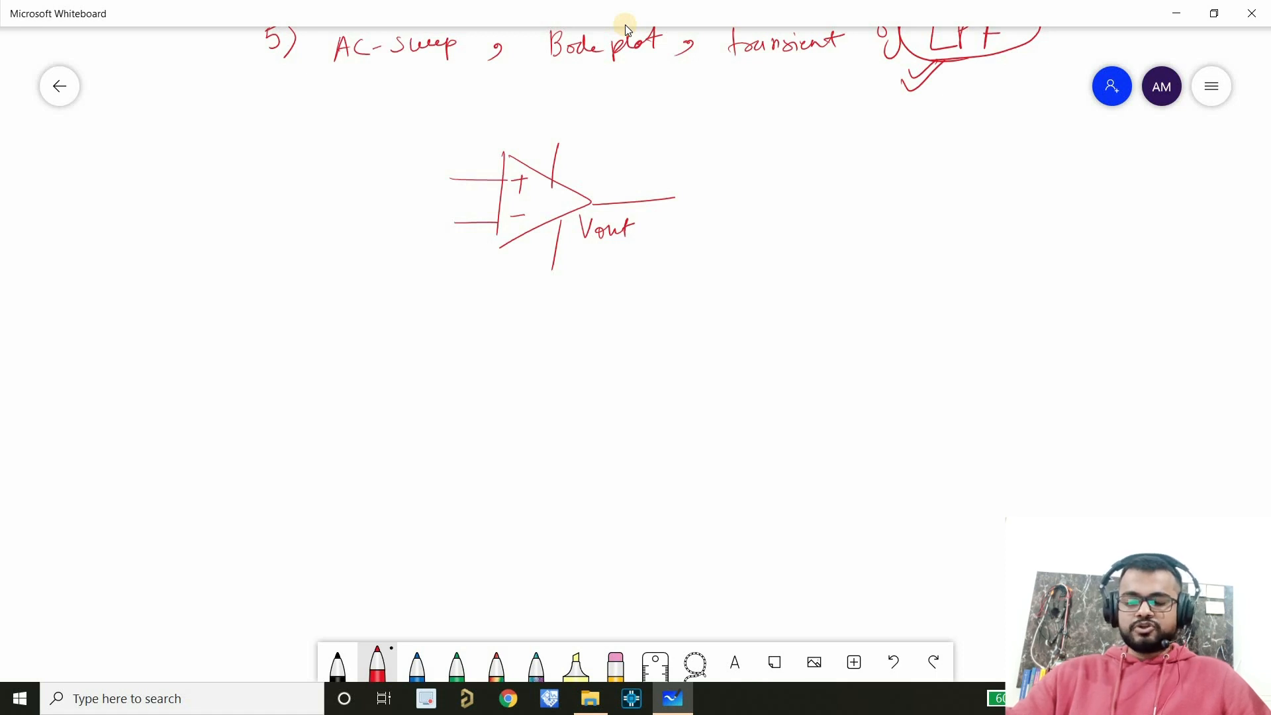
Step: Draw a grounded AC source labelled Vs, with plus and minus polarity marks, connected to the op-amp's non-inverting input
mouse_move(452, 177)
mouse_down()
mouse_move(387, 178)
mouse_move(381, 214)
mouse_move(401, 223)
mouse_move(386, 217)
mouse_move(371, 303)
mouse_move(390, 289)
mouse_up()
drag(358, 310, 377, 306)
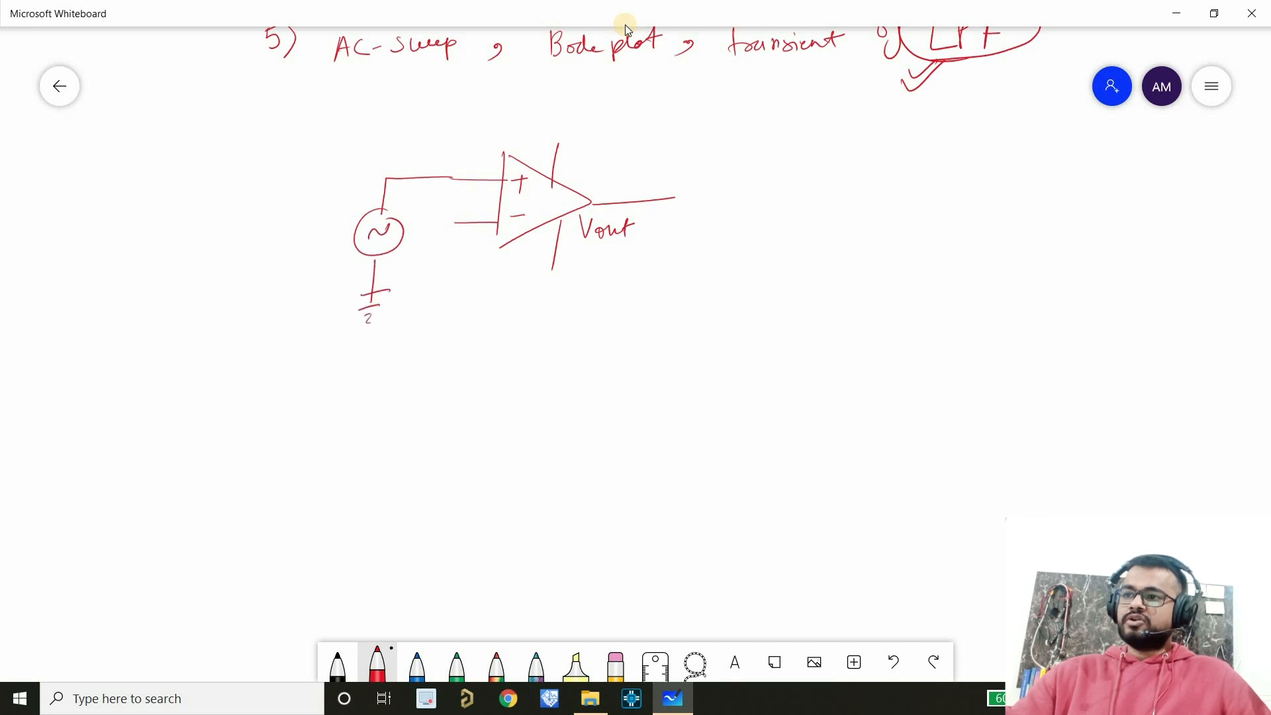
mouse_move(306, 219)
mouse_down()
mouse_move(317, 219)
mouse_move(319, 249)
mouse_up()
mouse_move(345, 198)
mouse_down()
mouse_move(361, 197)
mouse_move(356, 208)
mouse_up()
drag(336, 268, 351, 268)
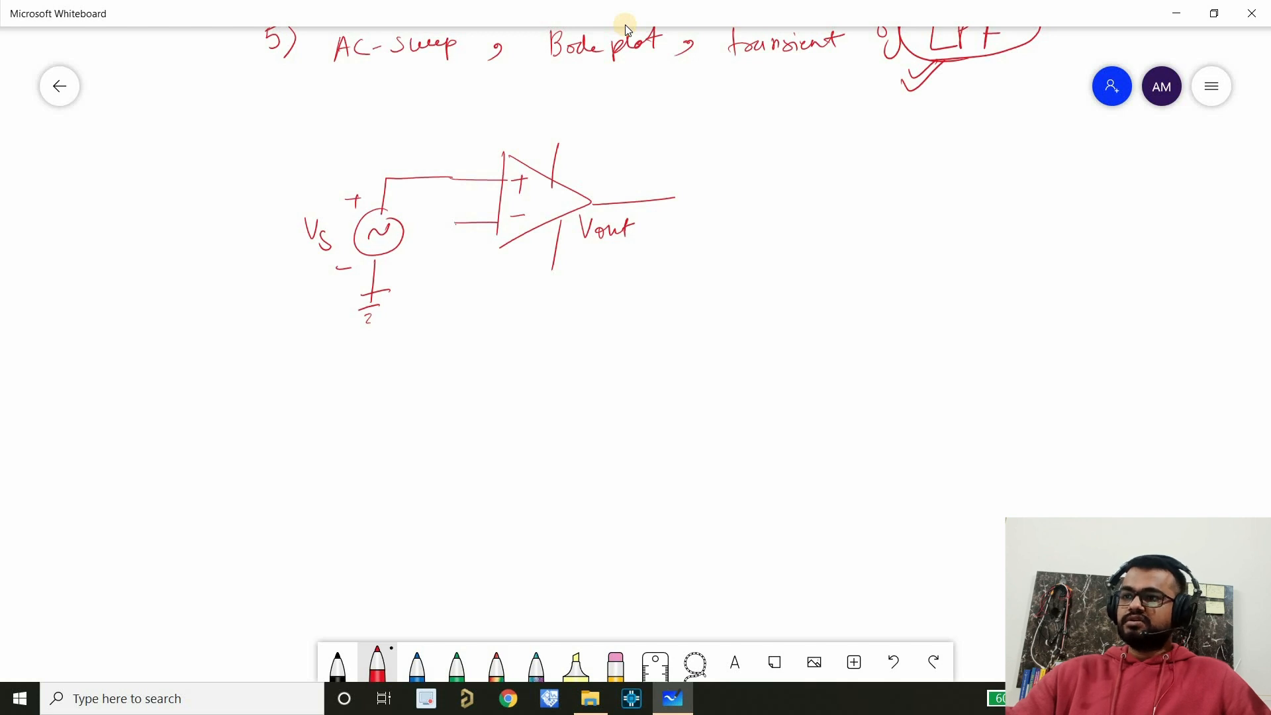
Step: Draw resistor R1 from the inverting input to ground and a feedback resistor labelled "R2 or Rf" from that node to the output
drag(455, 224, 441, 335)
drag(461, 282, 477, 312)
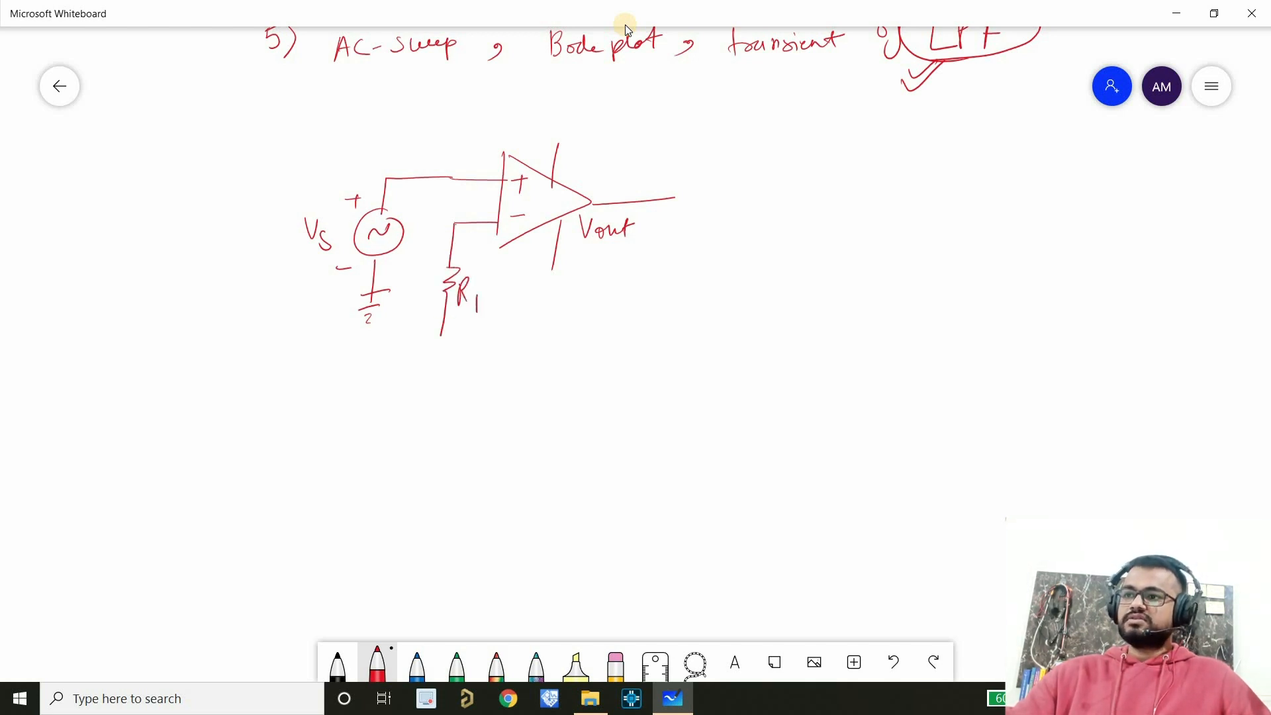
mouse_move(457, 255)
mouse_down()
mouse_move(494, 286)
mouse_move(586, 278)
mouse_move(525, 319)
mouse_up()
drag(524, 300, 538, 320)
drag(543, 314, 570, 317)
drag(576, 305, 615, 343)
mouse_move(584, 278)
mouse_down()
mouse_move(649, 269)
mouse_move(659, 201)
mouse_move(712, 197)
mouse_up()
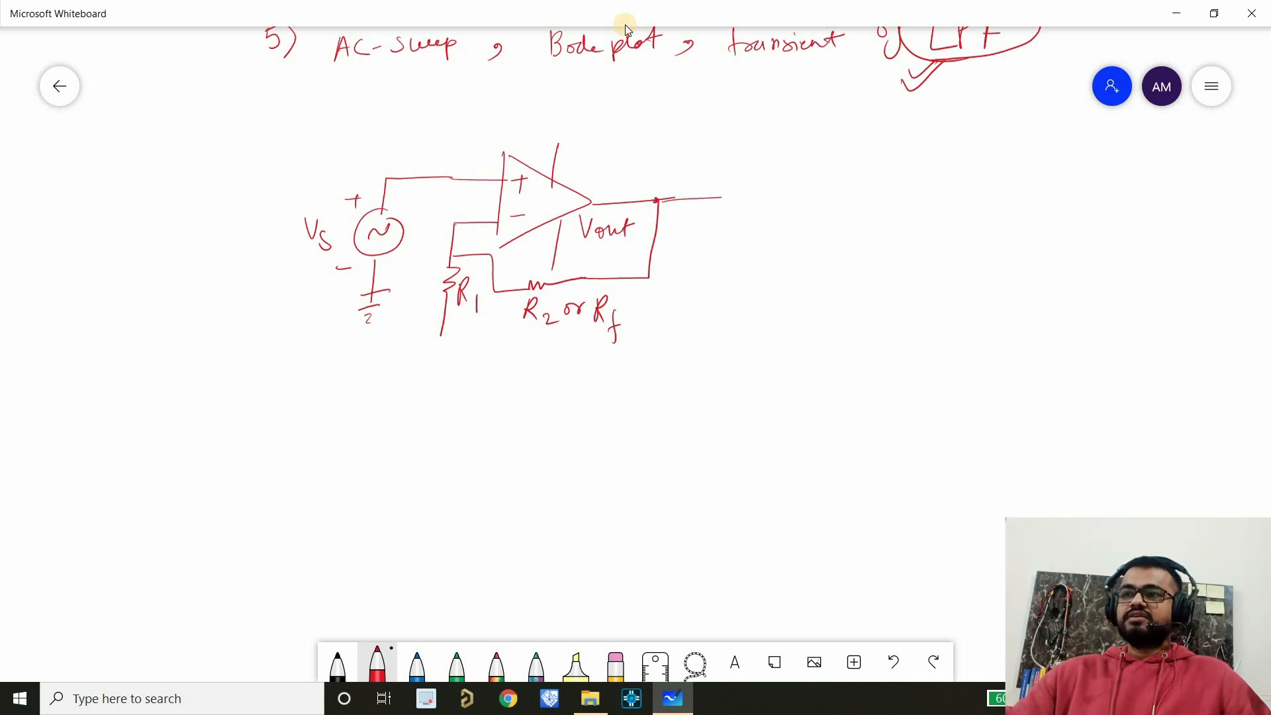
mouse_move(425, 338)
mouse_down()
mouse_move(469, 337)
mouse_move(455, 350)
mouse_up()
drag(437, 362, 443, 373)
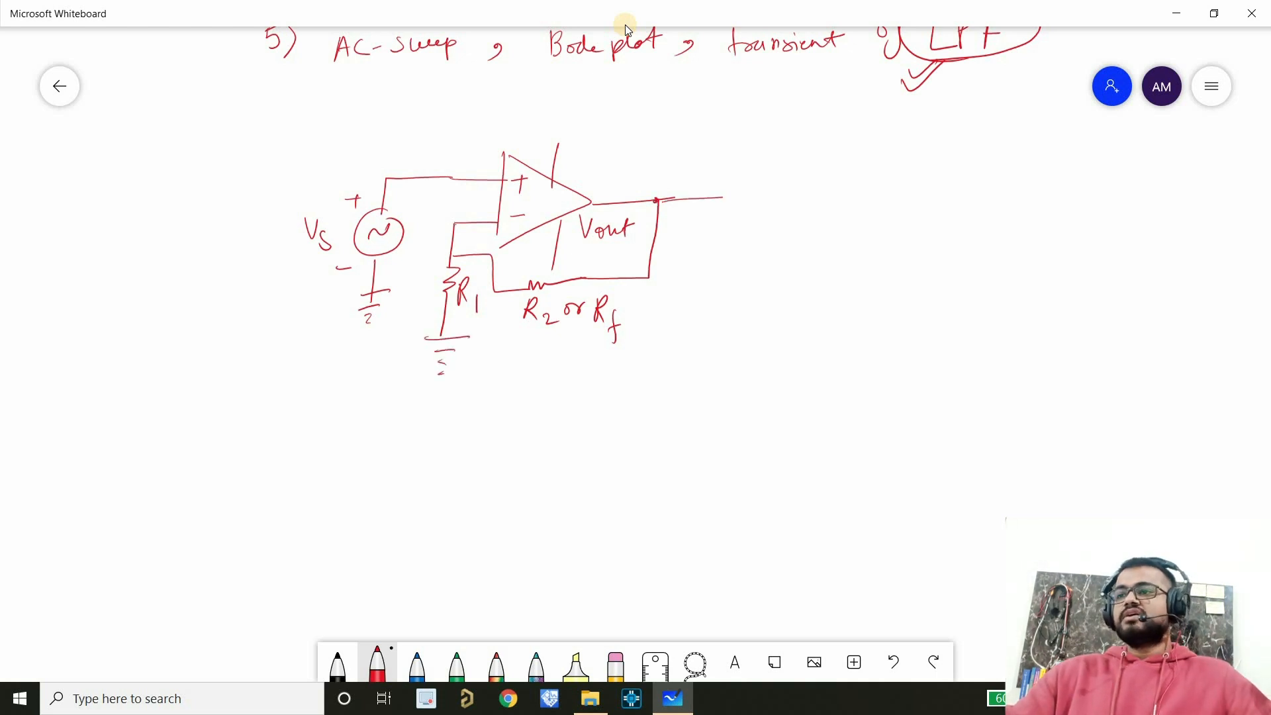
Step: Write the gain formula Av = 1 + Rf/R1 beside the circuit and frame it with a box
drag(773, 200, 839, 192)
drag(820, 205, 874, 207)
mouse_move(884, 192)
mouse_down()
mouse_move(914, 190)
mouse_move(898, 204)
mouse_move(951, 192)
mouse_up()
mouse_move(967, 174)
mouse_down()
mouse_move(960, 211)
mouse_move(977, 187)
mouse_up()
mouse_move(922, 211)
mouse_down()
mouse_move(972, 209)
mouse_move(924, 246)
mouse_up()
drag(926, 222, 948, 245)
drag(958, 229, 958, 254)
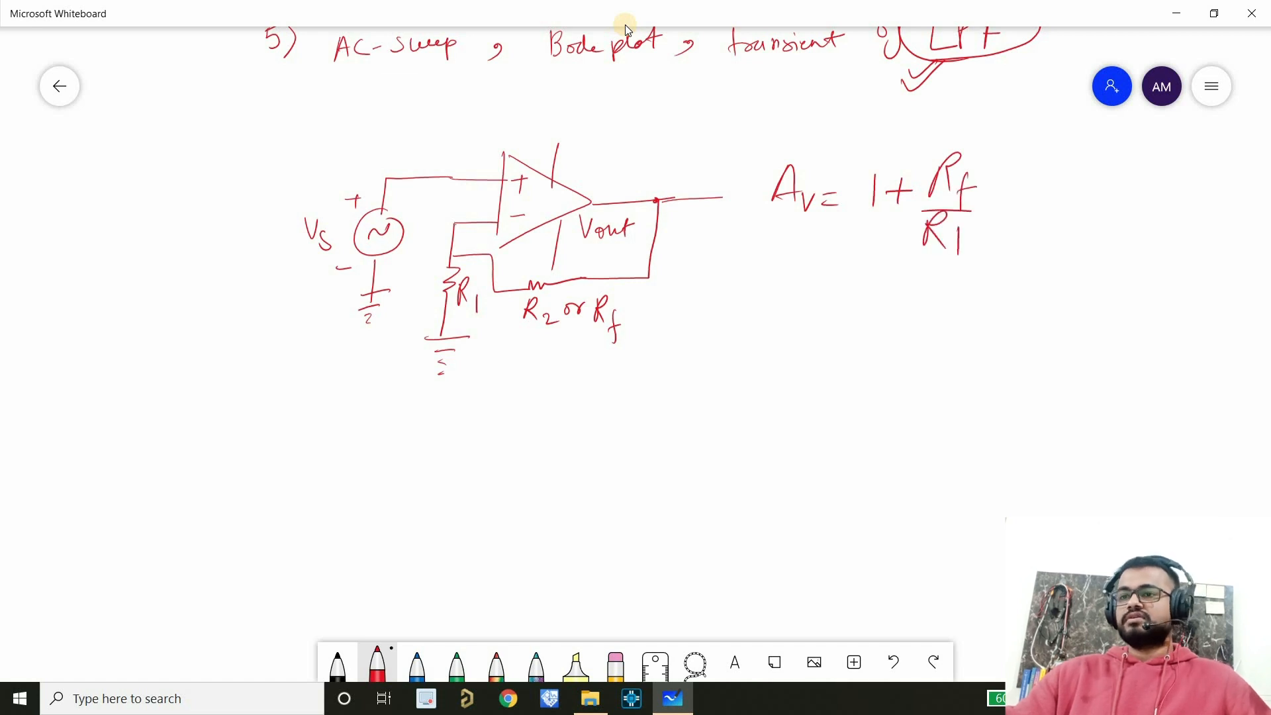
mouse_move(758, 144)
mouse_down()
mouse_move(739, 247)
mouse_move(975, 151)
mouse_move(771, 263)
mouse_move(750, 257)
mouse_up()
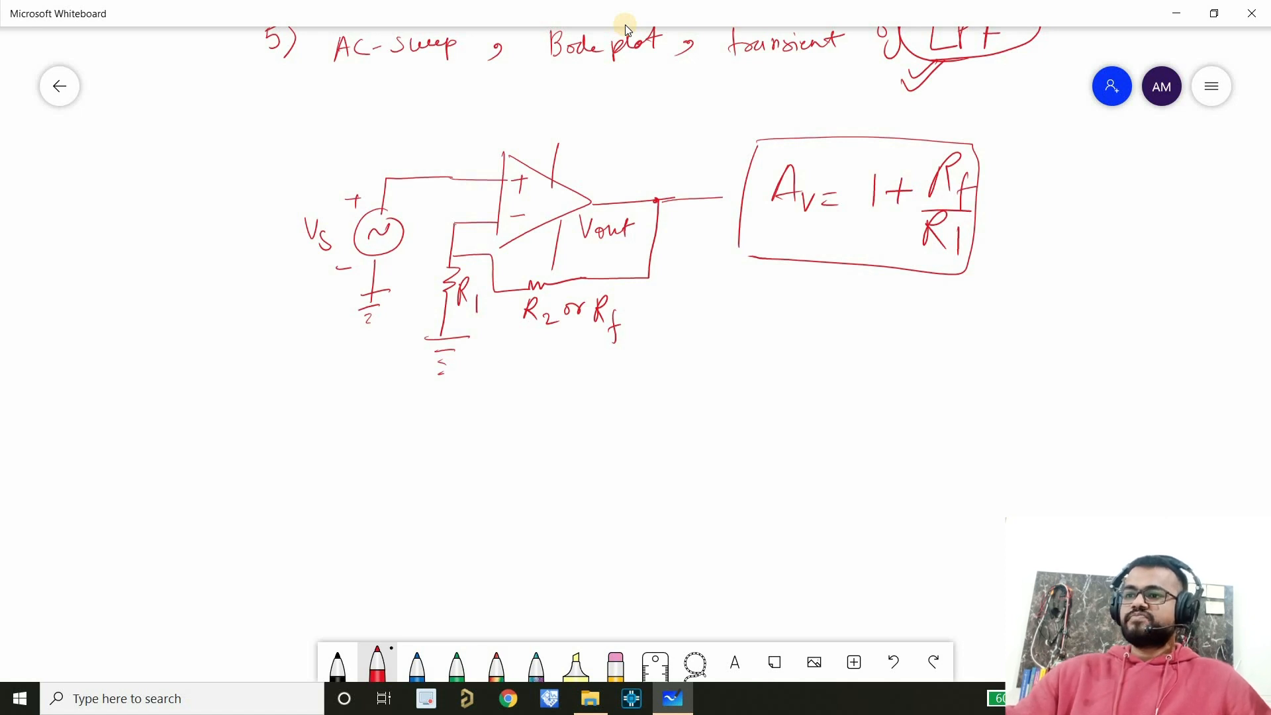
Step: Annotate the circuit with 9K for Rf, 1K for R1, 1 for the source and a circled 10V at the output
drag(656, 309, 666, 314)
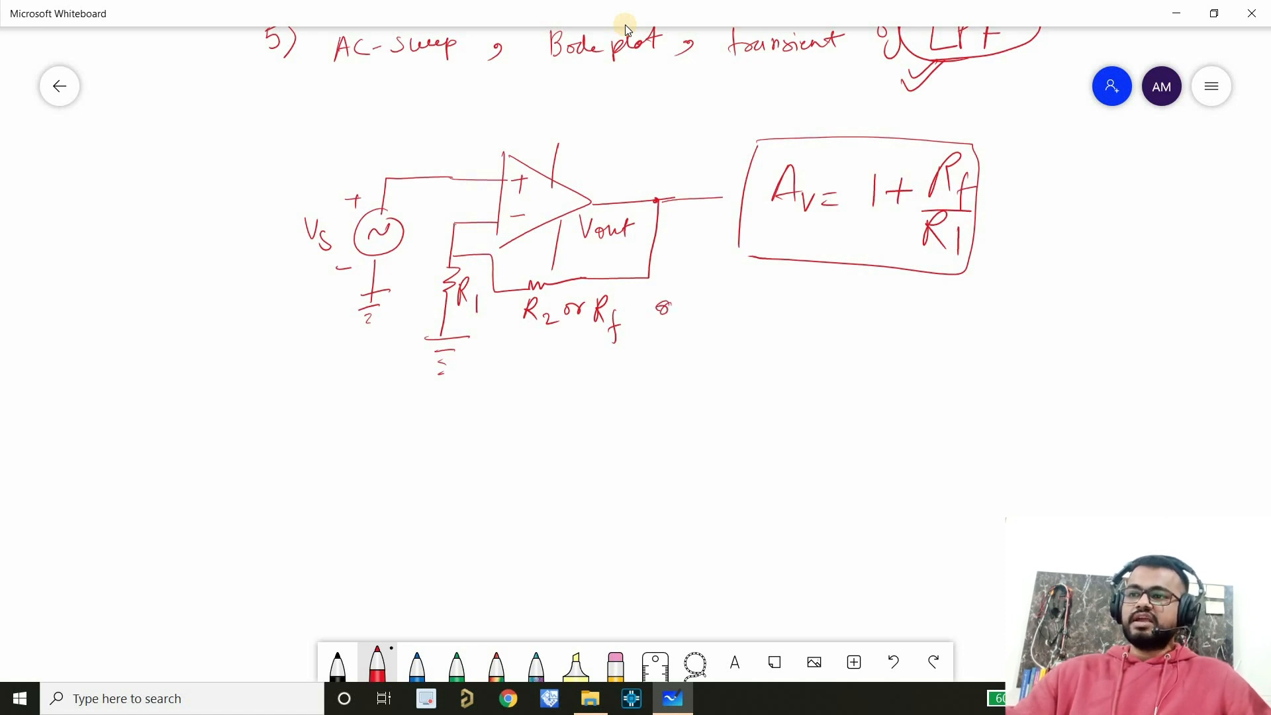
mouse_move(695, 305)
mouse_down()
mouse_move(681, 338)
mouse_move(711, 341)
mouse_up()
mouse_move(726, 303)
mouse_down()
mouse_move(711, 321)
mouse_move(742, 341)
mouse_up()
drag(409, 274, 417, 306)
drag(437, 281, 443, 305)
mouse_move(258, 225)
mouse_down()
mouse_move(263, 262)
mouse_move(276, 260)
mouse_up()
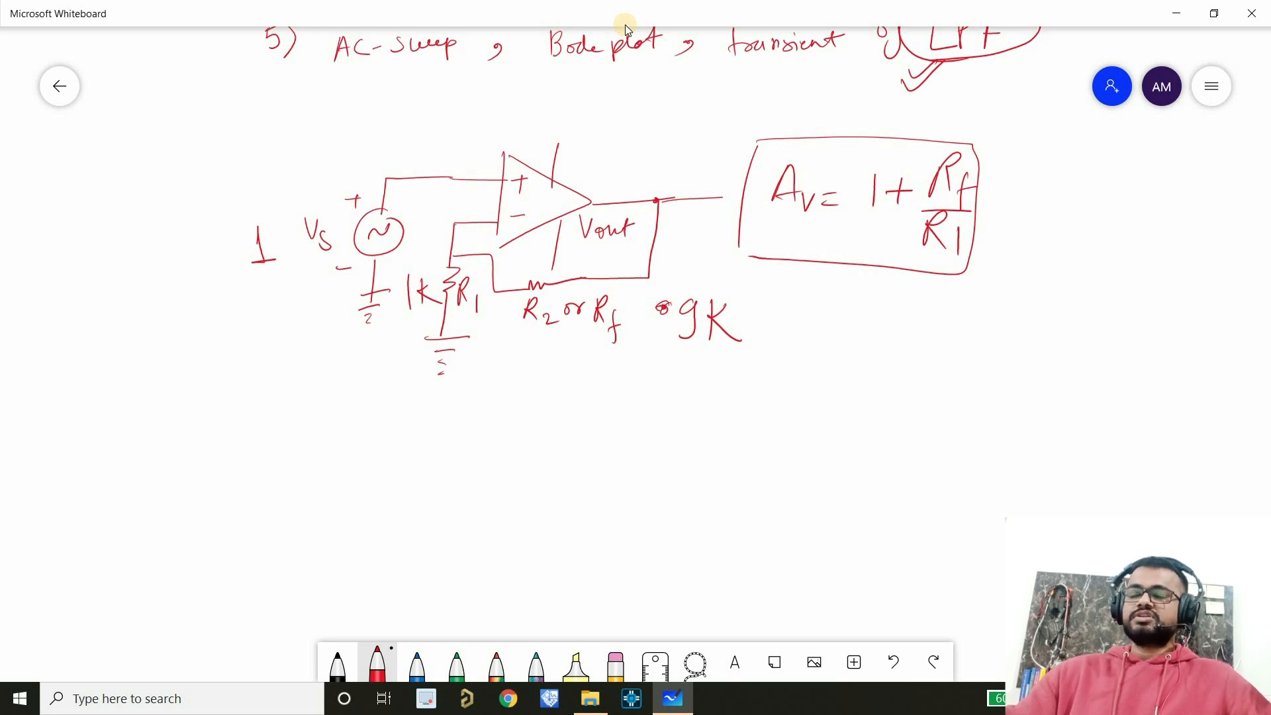
mouse_move(628, 142)
mouse_down()
mouse_move(629, 176)
mouse_move(638, 155)
mouse_up()
drag(650, 147, 666, 145)
mouse_move(609, 176)
mouse_down()
mouse_move(669, 126)
mouse_move(652, 120)
mouse_up()
Step: Write KCL below the circuit and mark current Iin through R1, I1 into the inverting input and I2 into the feedback branch
mouse_move(620, 385)
mouse_down()
mouse_move(620, 414)
mouse_move(654, 409)
mouse_up()
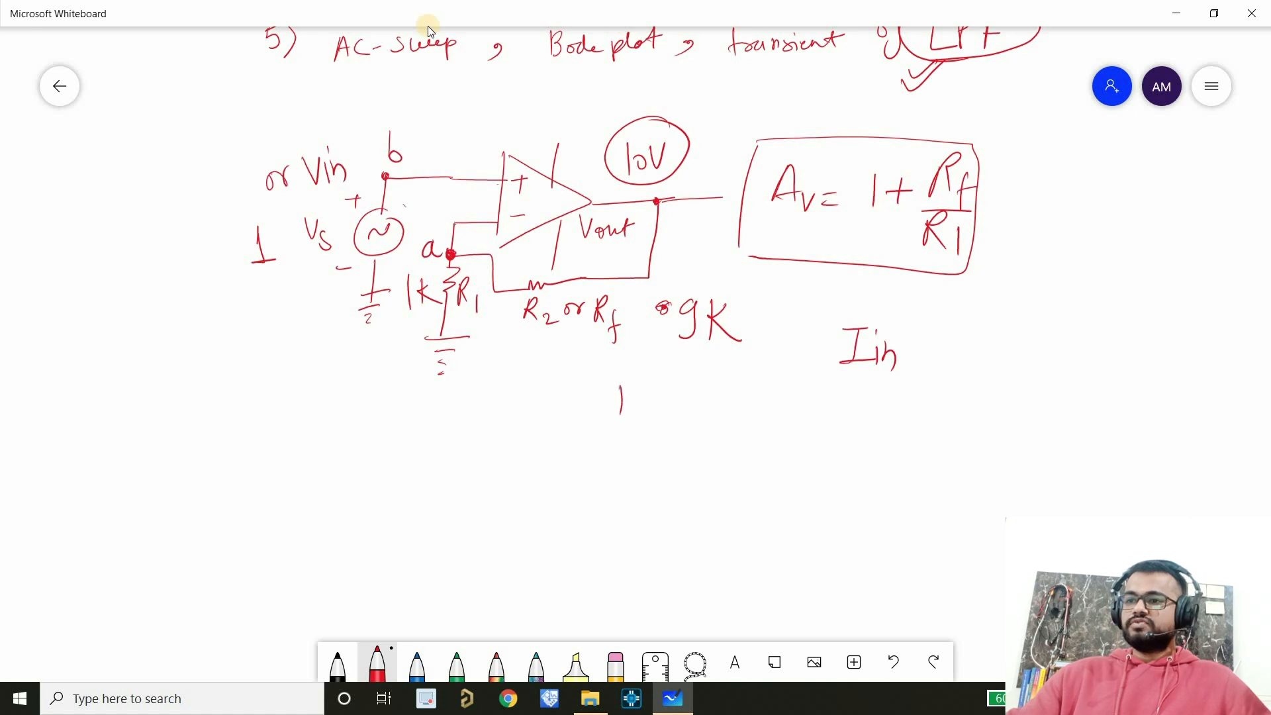
mouse_move(667, 386)
mouse_down()
mouse_move(661, 413)
mouse_move(679, 414)
mouse_up()
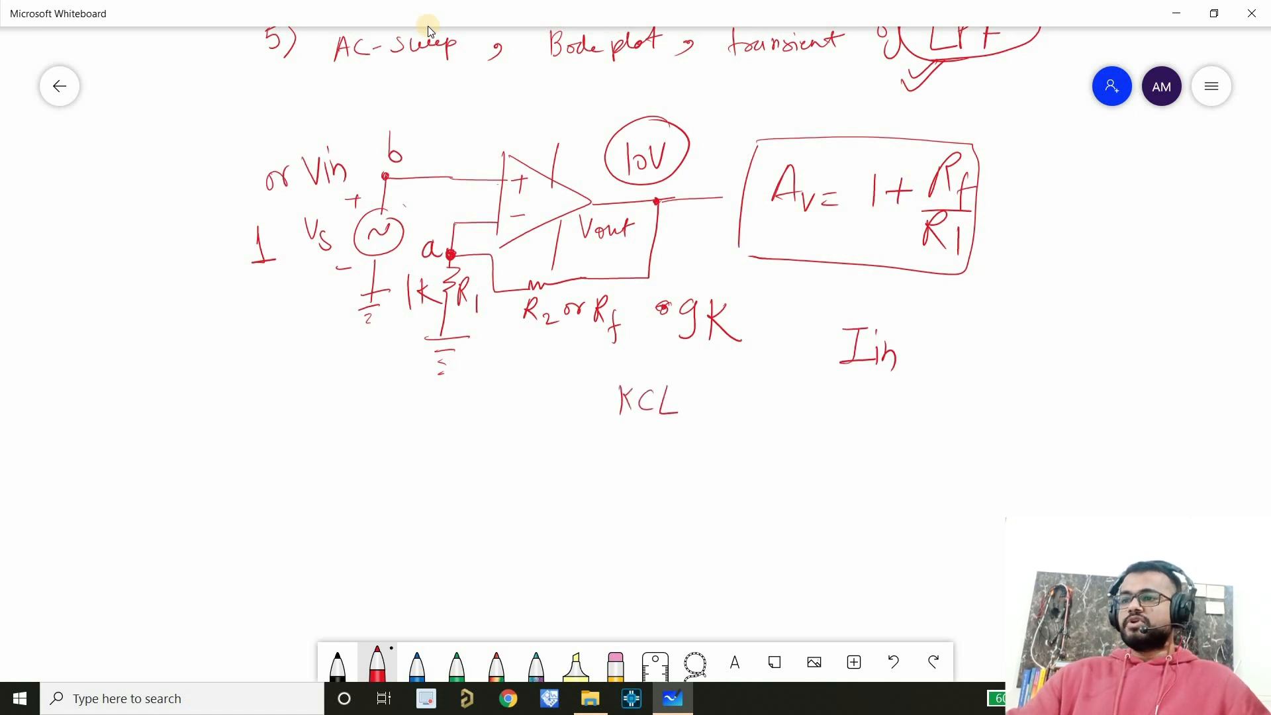
mouse_move(483, 387)
mouse_down()
mouse_move(490, 338)
mouse_move(525, 353)
mouse_up()
mouse_move(512, 355)
mouse_down()
mouse_move(511, 382)
mouse_move(547, 388)
mouse_up()
mouse_move(445, 223)
mouse_down()
mouse_move(446, 203)
mouse_move(487, 198)
mouse_move(434, 192)
mouse_move(425, 210)
mouse_up()
drag(432, 197, 436, 215)
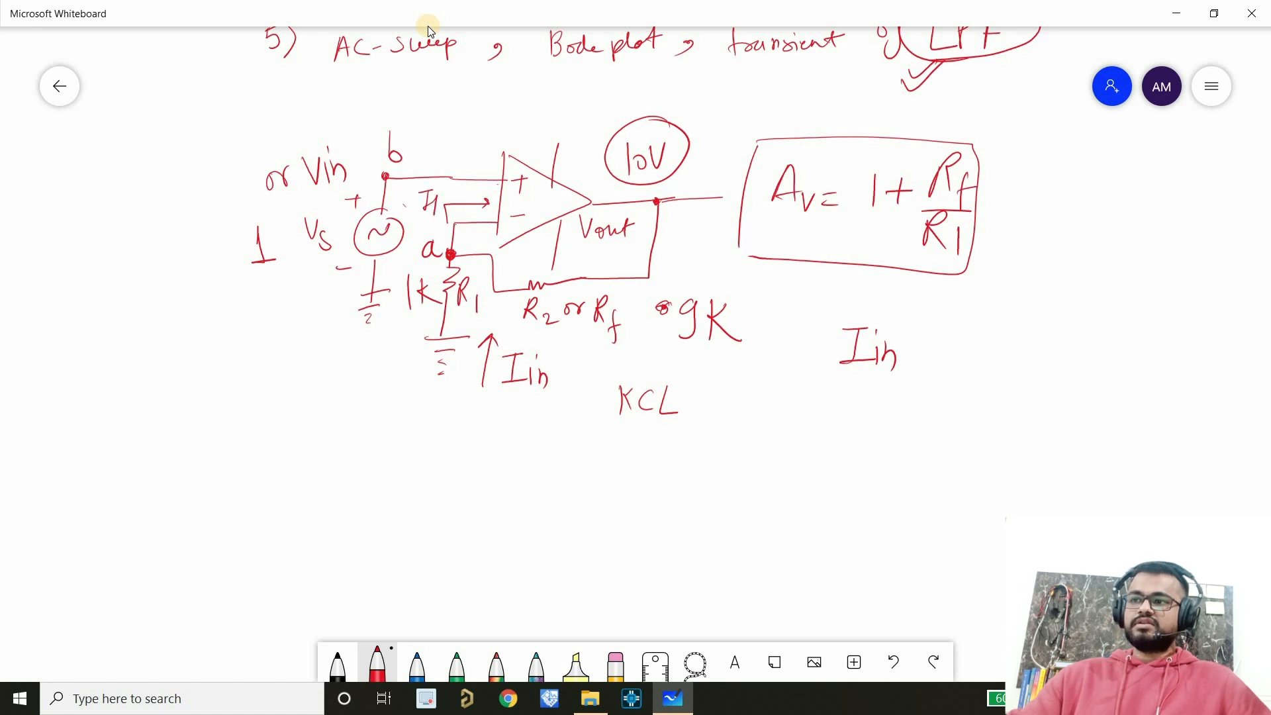
mouse_move(505, 250)
mouse_down()
mouse_move(515, 273)
mouse_move(541, 269)
mouse_up()
Step: Complete the node current equation as Iin = I1 + I2 and start a second equation line below it
drag(821, 418, 839, 418)
drag(836, 416, 840, 442)
drag(848, 429, 852, 446)
mouse_move(910, 352)
mouse_down()
mouse_move(930, 349)
mouse_move(933, 361)
mouse_move(976, 329)
mouse_up()
drag(964, 331, 957, 369)
mouse_move(979, 354)
mouse_down()
mouse_move(982, 378)
mouse_move(1031, 343)
mouse_up()
mouse_move(1020, 336)
mouse_down()
mouse_move(1017, 365)
mouse_move(1064, 328)
mouse_up()
mouse_move(1060, 331)
mouse_down()
mouse_move(1050, 372)
mouse_move(1106, 374)
mouse_up()
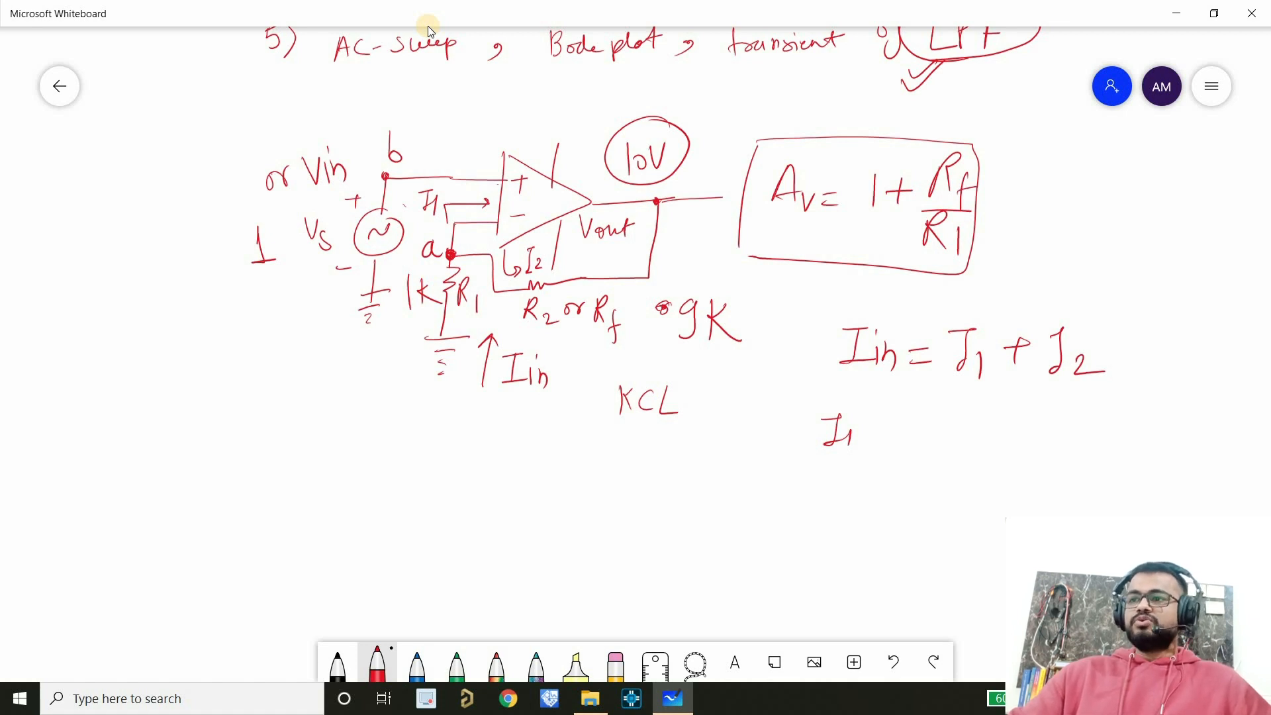
Step: Sketch a circled resistance between the op-amp inputs and write I1 ≃ 0A in a box beside the circuit
mouse_move(508, 182)
mouse_down()
mouse_move(508, 210)
mouse_move(502, 192)
mouse_move(518, 196)
mouse_up()
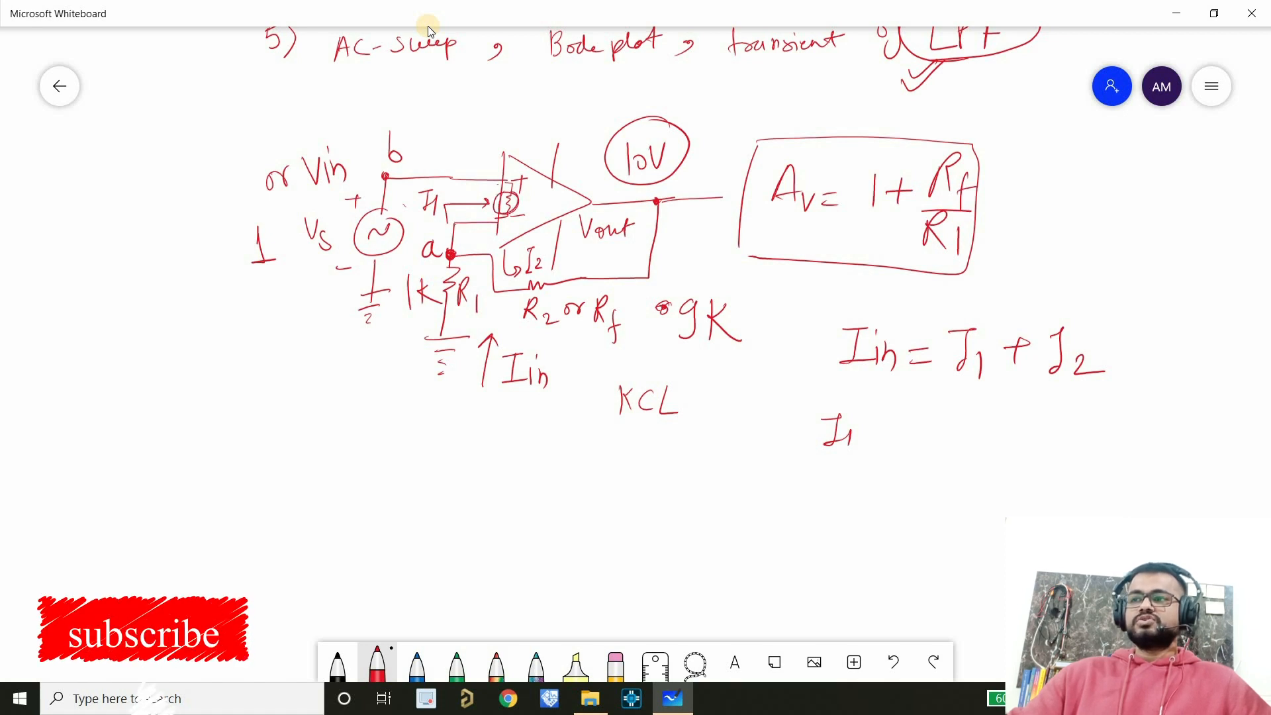
drag(140, 363, 174, 357)
drag(170, 358, 156, 396)
mouse_move(178, 376)
mouse_down()
mouse_move(180, 401)
mouse_move(223, 371)
mouse_move(222, 386)
mouse_move(238, 384)
mouse_move(251, 361)
mouse_move(269, 389)
mouse_move(286, 384)
mouse_up()
drag(272, 378, 285, 377)
mouse_move(126, 357)
mouse_down()
mouse_move(134, 425)
mouse_move(305, 313)
mouse_up()
mouse_move(306, 313)
mouse_down()
mouse_move(304, 410)
mouse_move(129, 435)
mouse_up()
Step: Complete the second equation line as Iin = I2
drag(859, 447, 874, 445)
mouse_move(887, 437)
mouse_down()
mouse_move(911, 444)
mouse_move(951, 415)
mouse_move(928, 444)
mouse_up()
click(956, 443)
drag(920, 447, 980, 453)
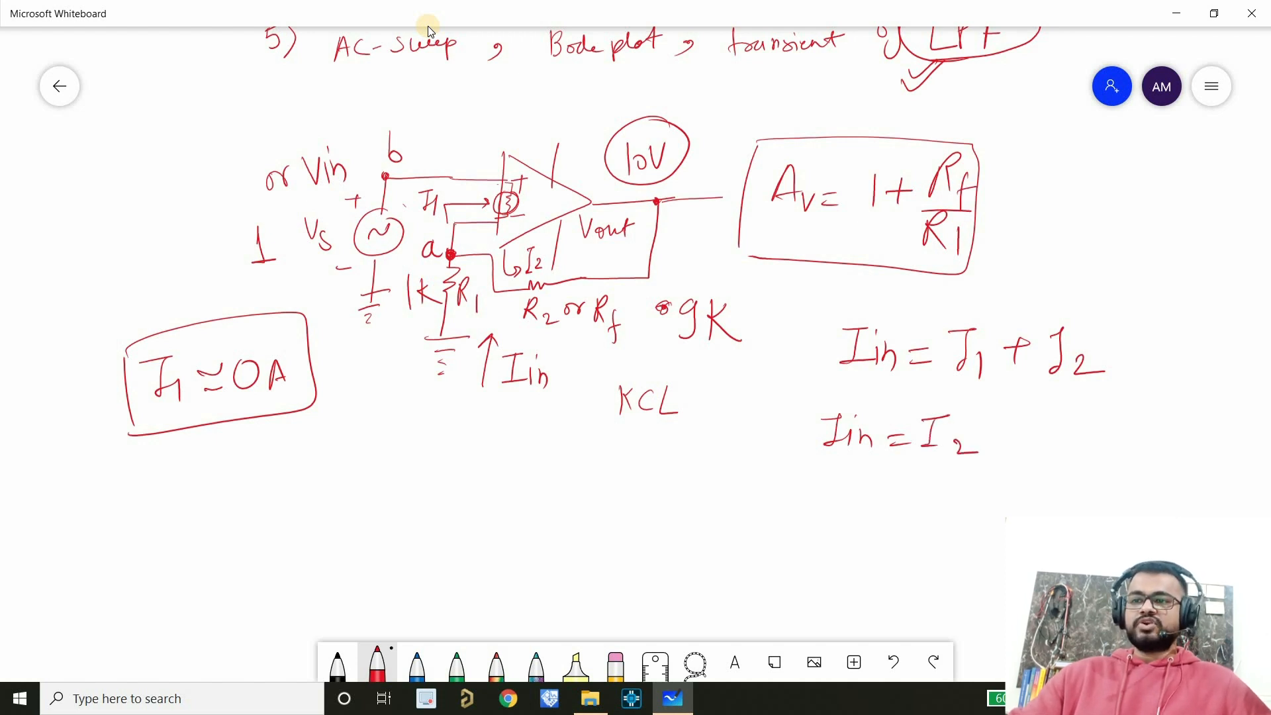
Step: Mark R1's ground as 0 and node a as Va, and write (0 − Va)/R1 = beneath the Iin = I2 equation
drag(401, 350, 400, 352)
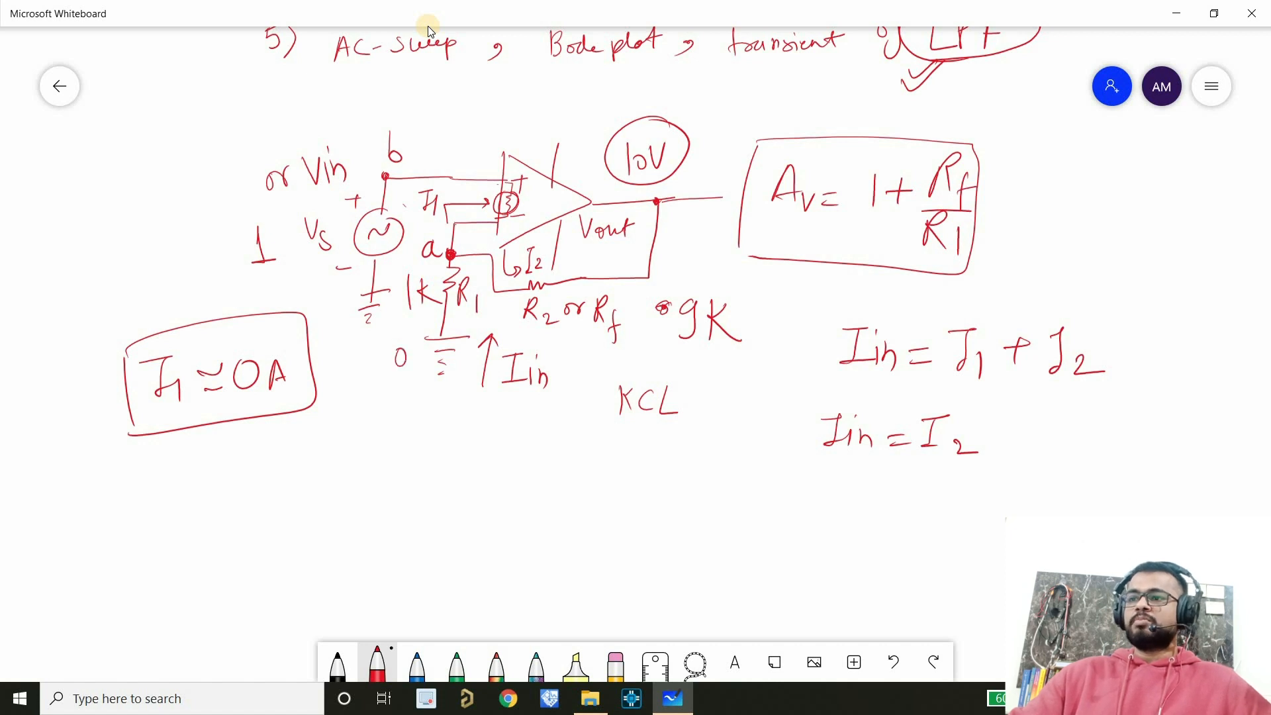
drag(406, 240, 419, 240)
mouse_move(788, 467)
mouse_down()
mouse_move(843, 483)
mouse_move(861, 467)
mouse_move(884, 497)
mouse_up()
mouse_move(781, 508)
mouse_down()
mouse_move(882, 514)
mouse_move(829, 539)
mouse_move(839, 554)
mouse_up()
drag(912, 499, 931, 498)
drag(915, 510, 939, 508)
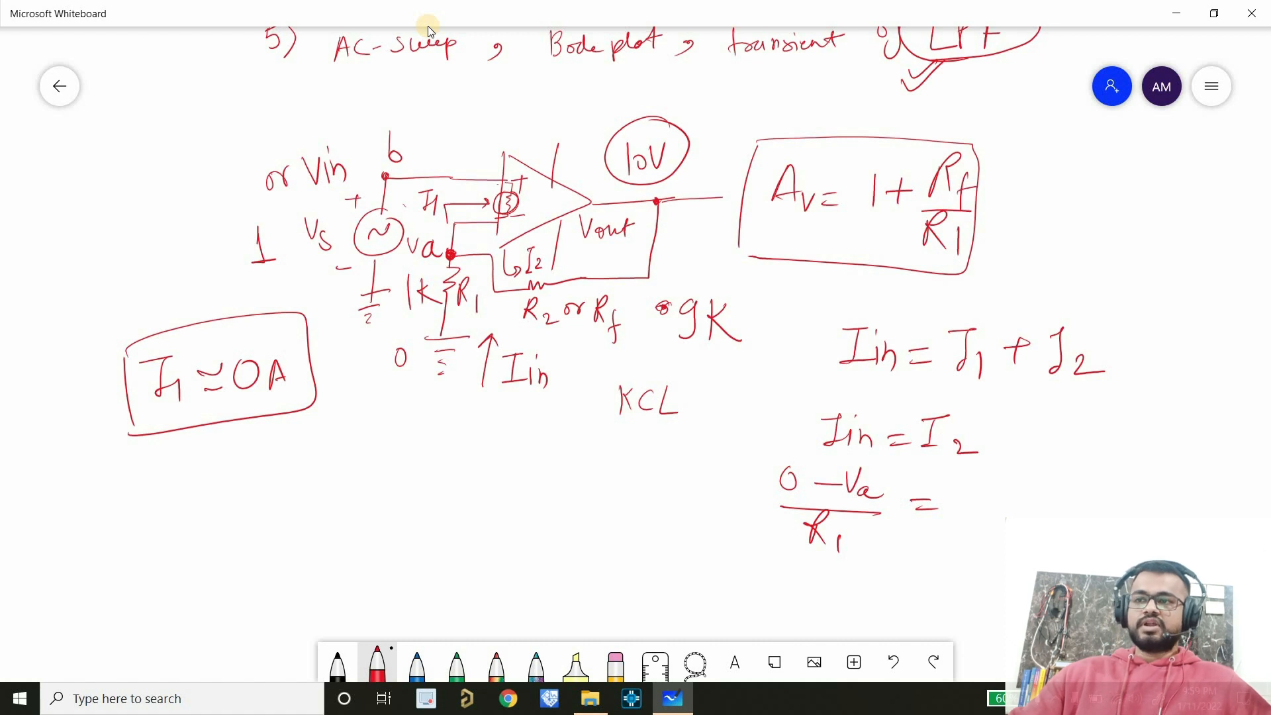
Step: Write (Va − Vout)/Rf as the right-hand side of the node equation
mouse_move(960, 473)
mouse_down()
mouse_move(964, 493)
mouse_move(979, 471)
mouse_up()
drag(987, 490, 985, 493)
mouse_move(996, 488)
mouse_down()
mouse_move(1027, 493)
mouse_move(1044, 471)
mouse_up()
drag(1050, 485, 1069, 494)
mouse_move(1079, 475)
mouse_down()
mouse_move(1075, 497)
mouse_move(1088, 485)
mouse_up()
drag(984, 510, 1082, 514)
mouse_move(1009, 521)
mouse_down()
mouse_move(999, 543)
mouse_move(1014, 547)
mouse_move(1016, 571)
mouse_up()
drag(1013, 553, 1037, 549)
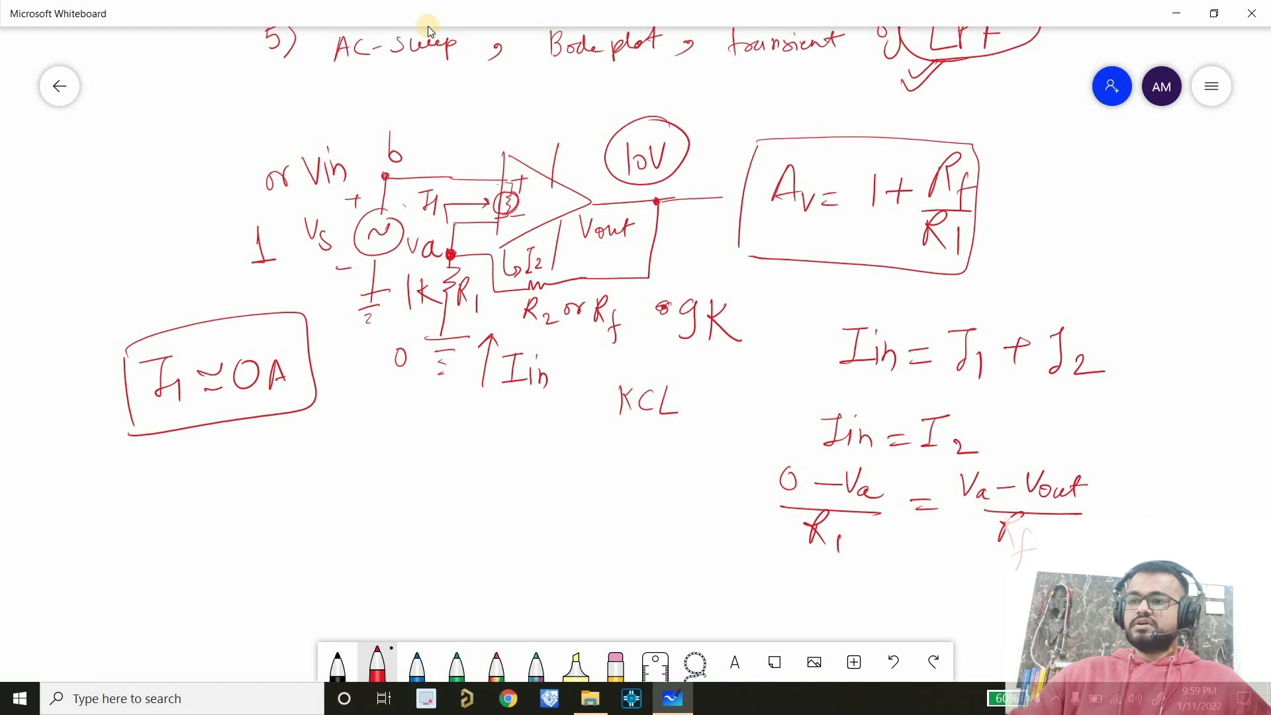
Step: Write the derived ratio Vout/Va = 1 + Rf/R1 under the node equation and circle Va
mouse_move(809, 575)
mouse_down()
mouse_move(827, 583)
mouse_move(821, 608)
mouse_move(858, 599)
mouse_move(847, 630)
mouse_move(892, 617)
mouse_move(903, 591)
mouse_up()
mouse_move(919, 603)
mouse_down()
mouse_move(911, 615)
mouse_move(971, 596)
mouse_up()
mouse_move(952, 605)
mouse_down()
mouse_move(1003, 617)
mouse_move(1041, 601)
mouse_up()
mouse_move(1027, 588)
mouse_down()
mouse_move(1027, 609)
mouse_move(1068, 572)
mouse_up()
drag(1060, 598, 1079, 565)
mouse_move(1044, 620)
mouse_down()
mouse_move(1079, 620)
mouse_move(1053, 662)
mouse_move(1074, 637)
mouse_up()
drag(1062, 635, 1071, 651)
mouse_move(892, 582)
mouse_down()
mouse_move(865, 619)
mouse_move(908, 573)
mouse_up()
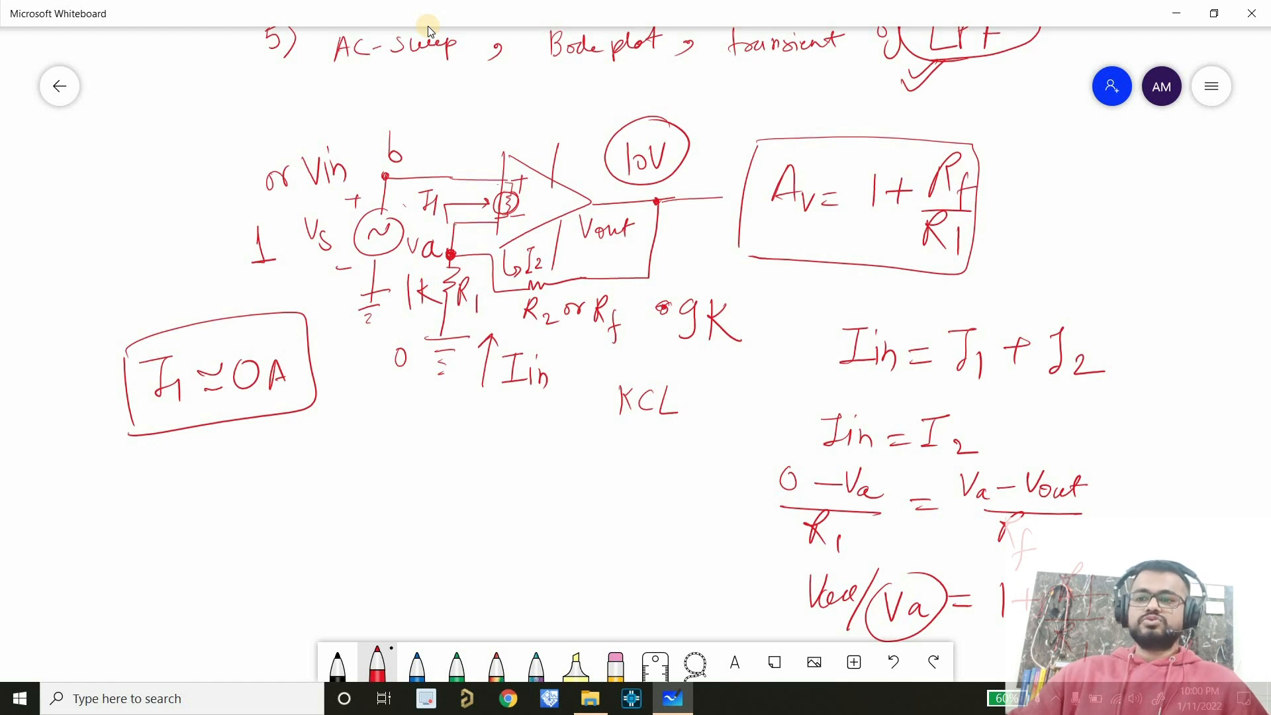
Step: Write a circled Va = Vin below the circuit and draw brackets around the op-amp schematic
mouse_move(445, 457)
mouse_down()
mouse_move(467, 455)
mouse_move(488, 495)
mouse_move(509, 472)
mouse_up()
drag(497, 482, 544, 464)
mouse_move(553, 474)
mouse_down()
mouse_move(557, 502)
mouse_move(574, 502)
mouse_up()
mouse_move(548, 435)
mouse_down()
mouse_move(439, 499)
mouse_move(551, 439)
mouse_up()
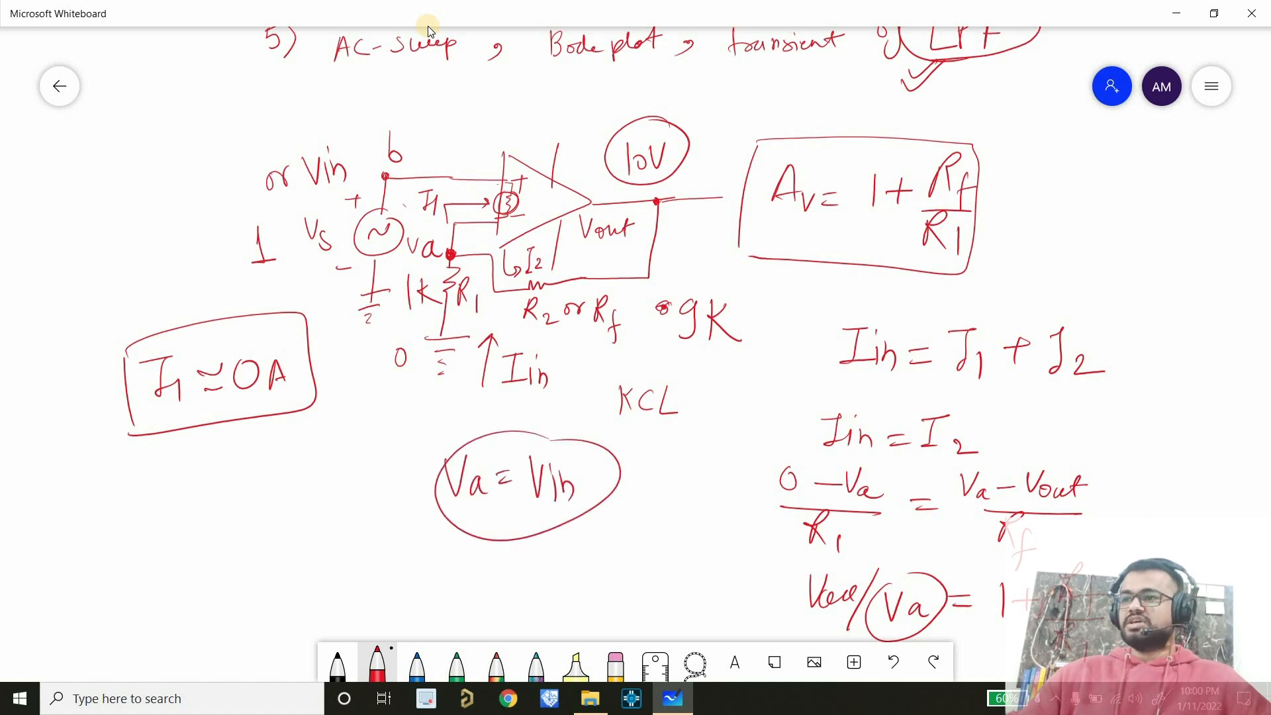
mouse_move(269, 104)
mouse_down()
mouse_move(196, 281)
mouse_move(197, 310)
mouse_up()
mouse_move(654, 113)
mouse_down()
mouse_move(698, 113)
mouse_move(681, 348)
mouse_move(567, 362)
mouse_up()
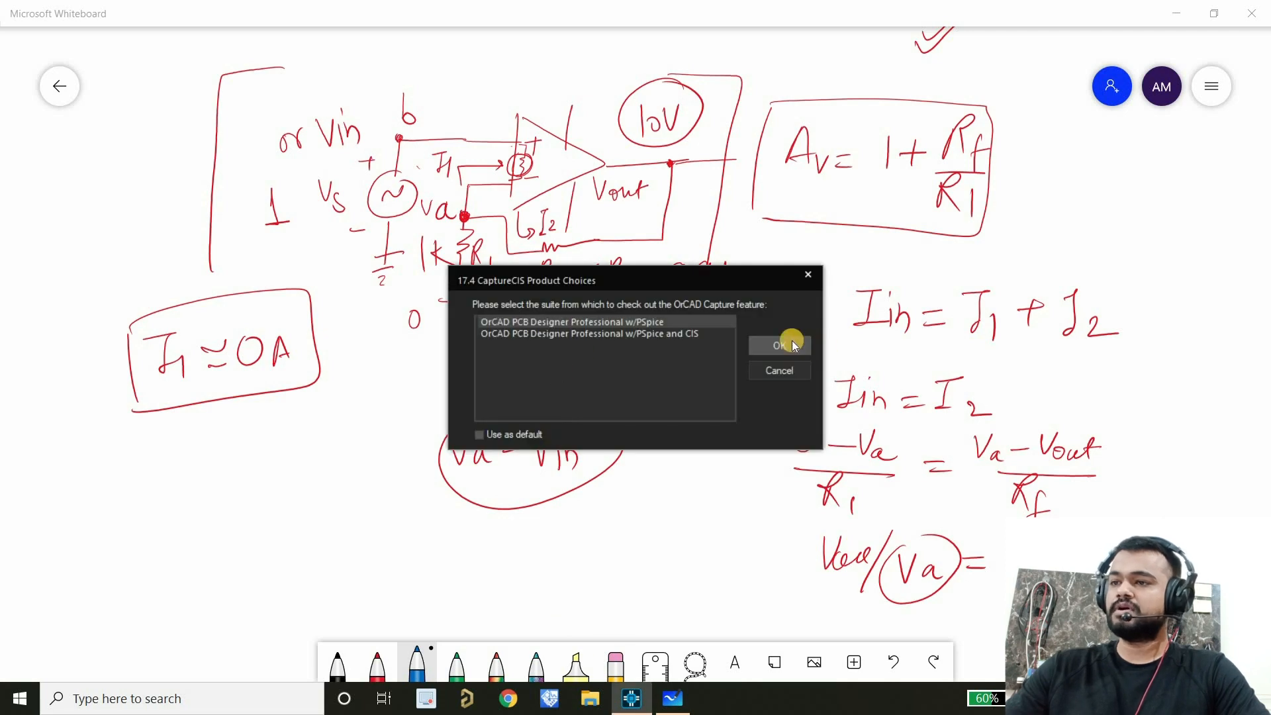
Step: Start OrCAD Capture with the OrCAD PCB Designer Professional w/PSpice suite and begin a new project
click(788, 342)
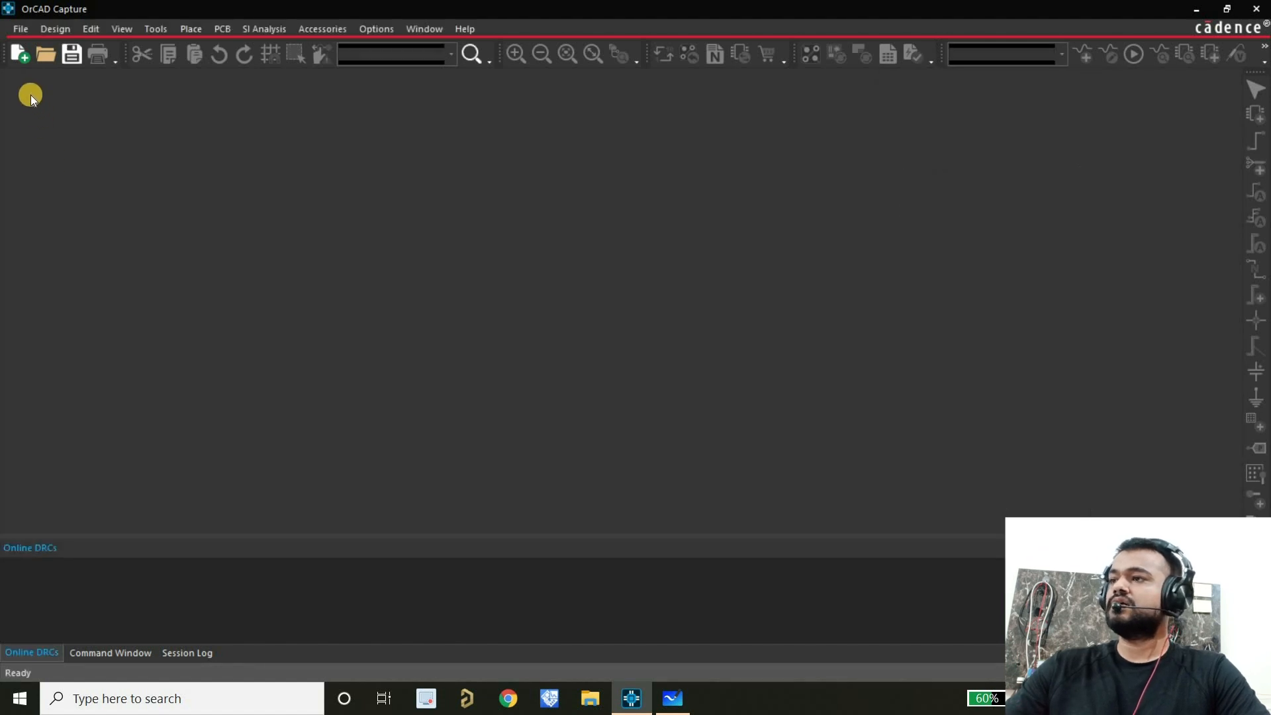
click(17, 30)
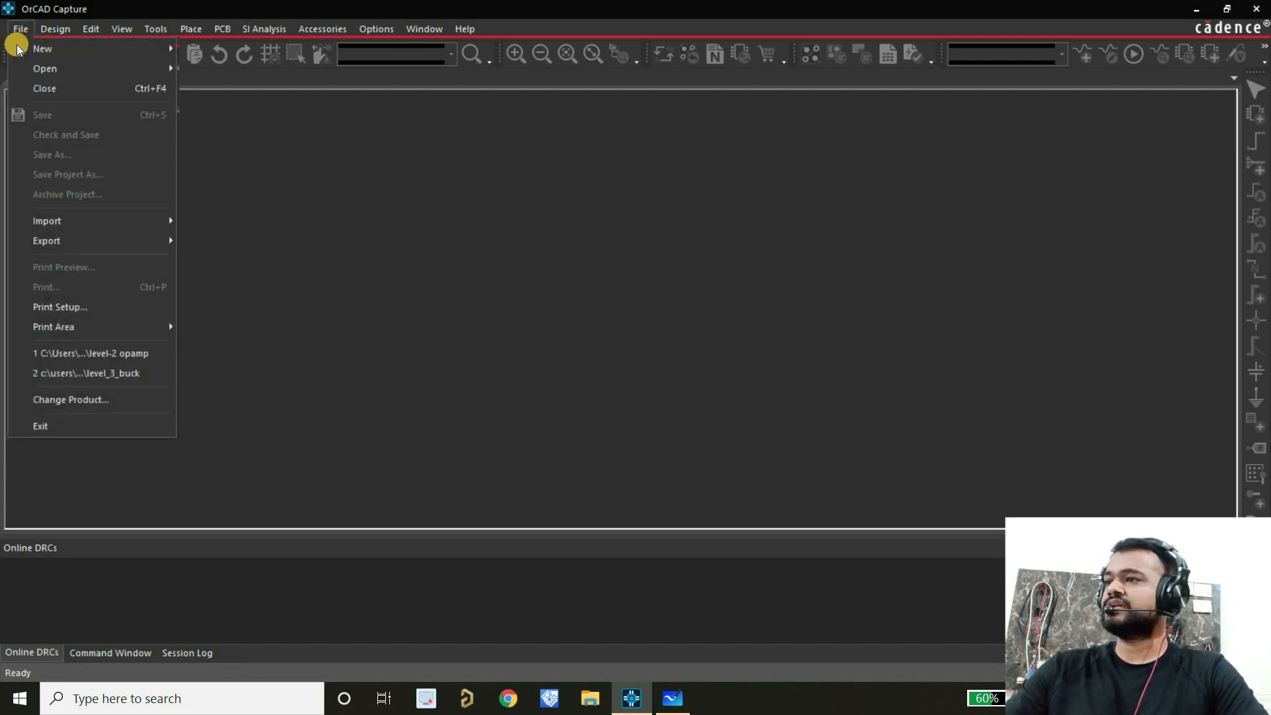
click(204, 49)
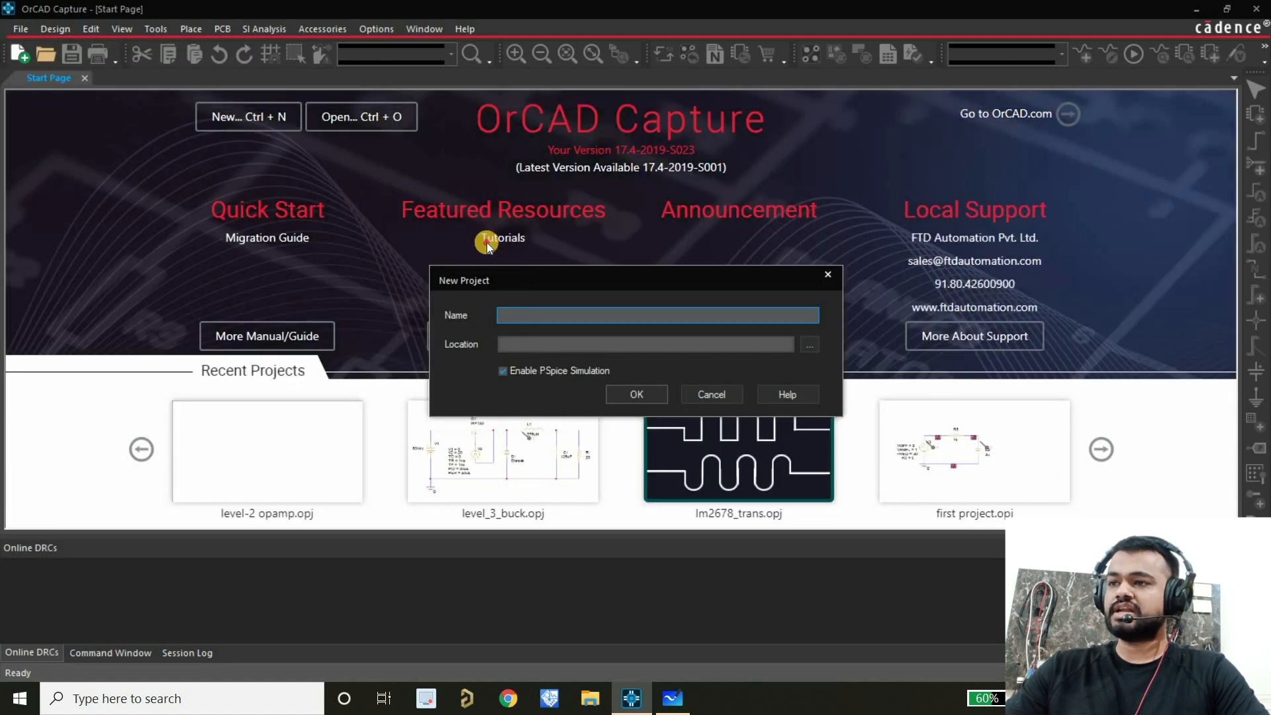
Step: Create a folder named Level_2 inside Pspice Projects on the Desktop and set it as the project location
click(780, 303)
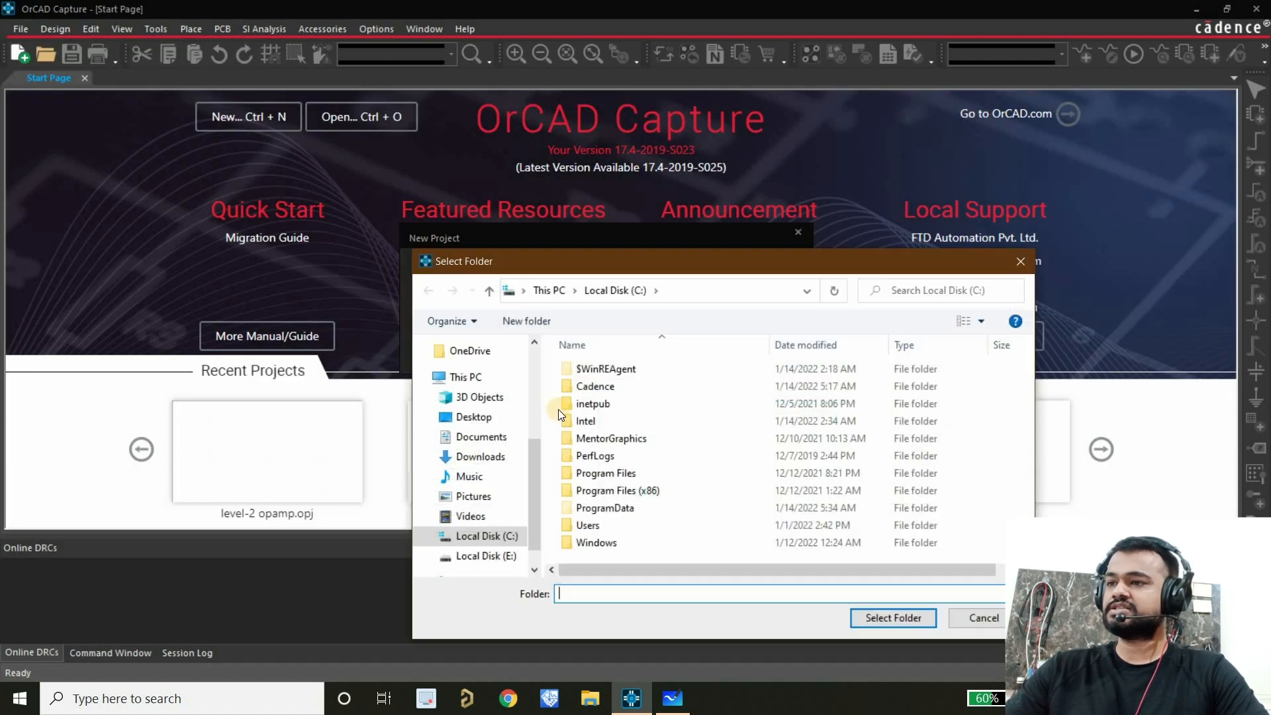
scroll(464, 397, up, 3)
click(470, 384)
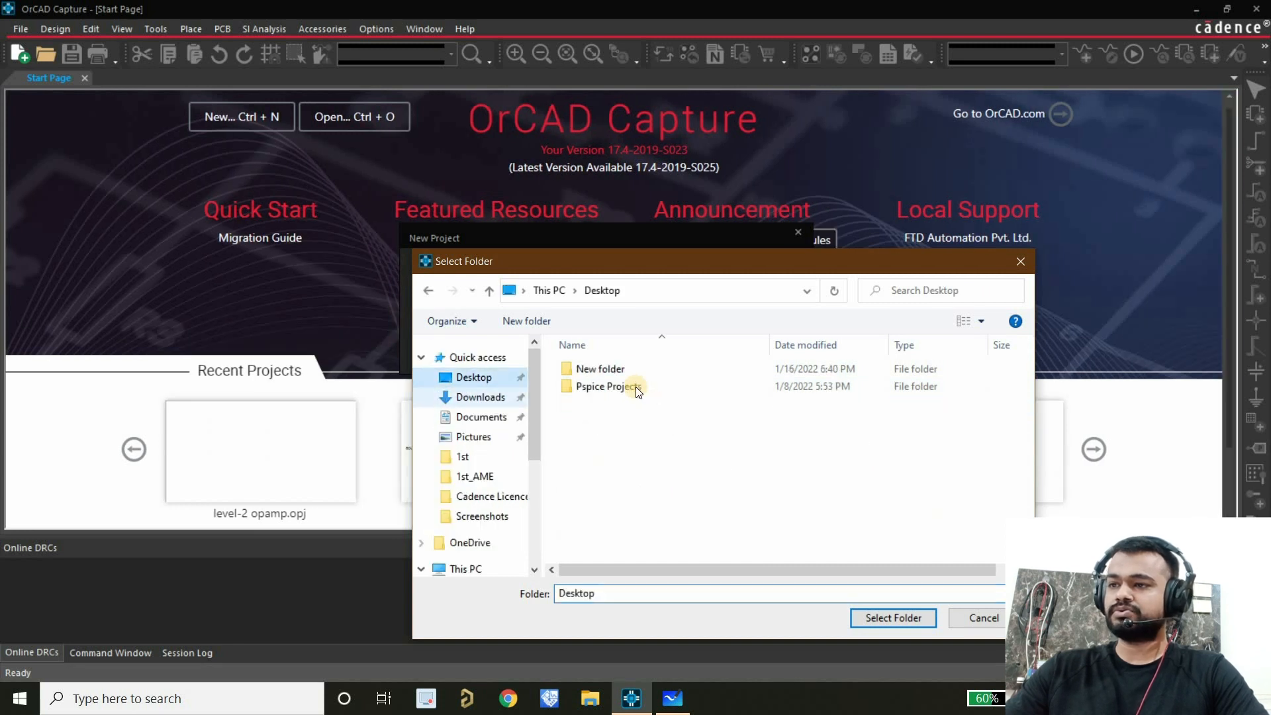
double_click(629, 386)
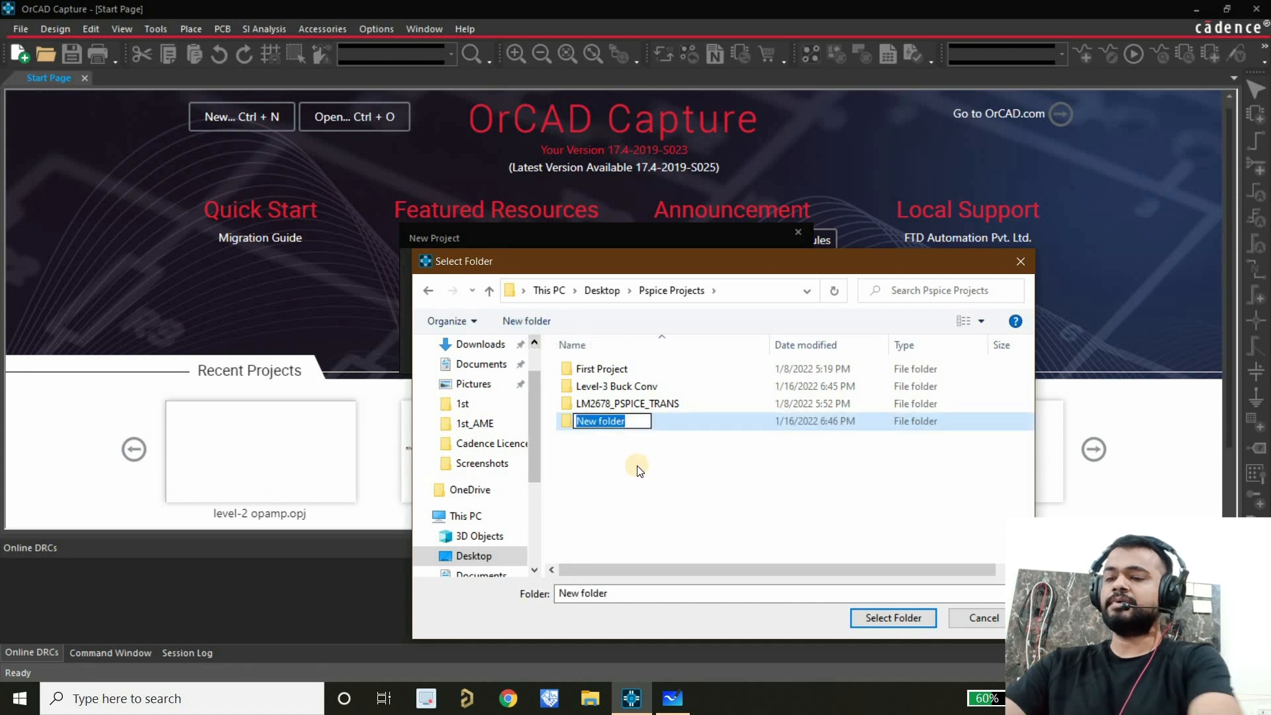
key(BackSpace)
text(Level)
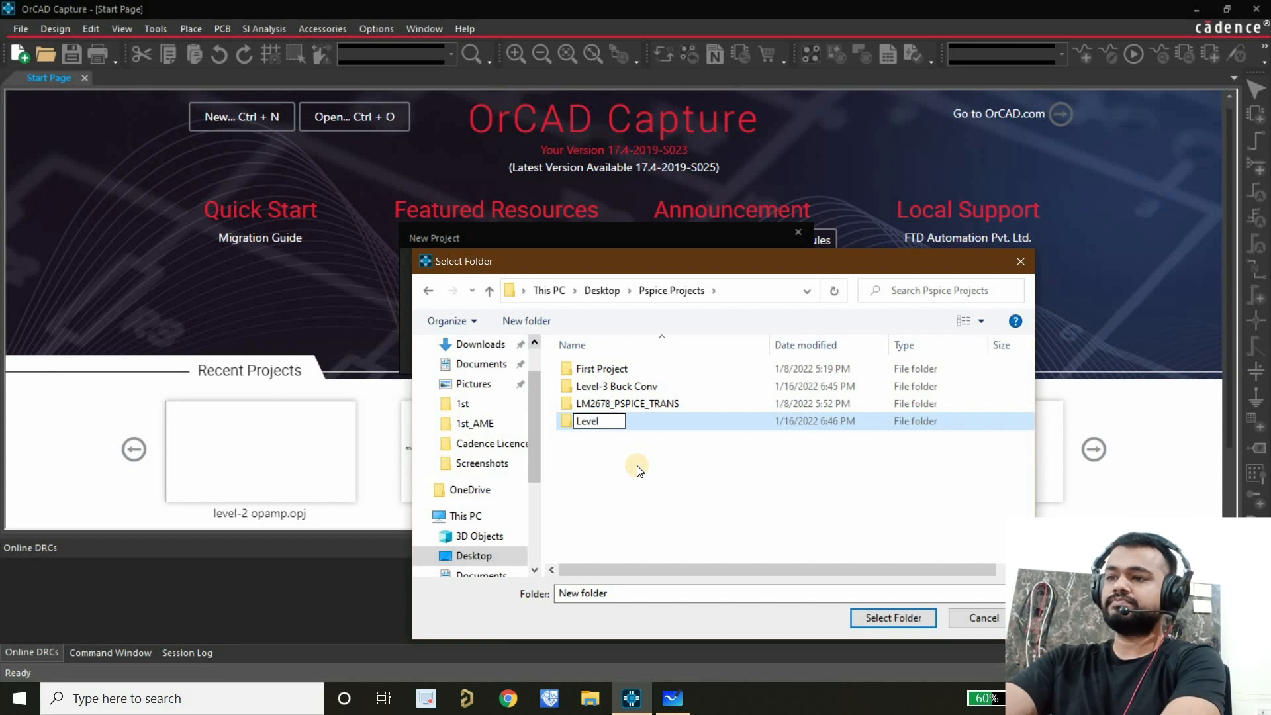
text(_2)
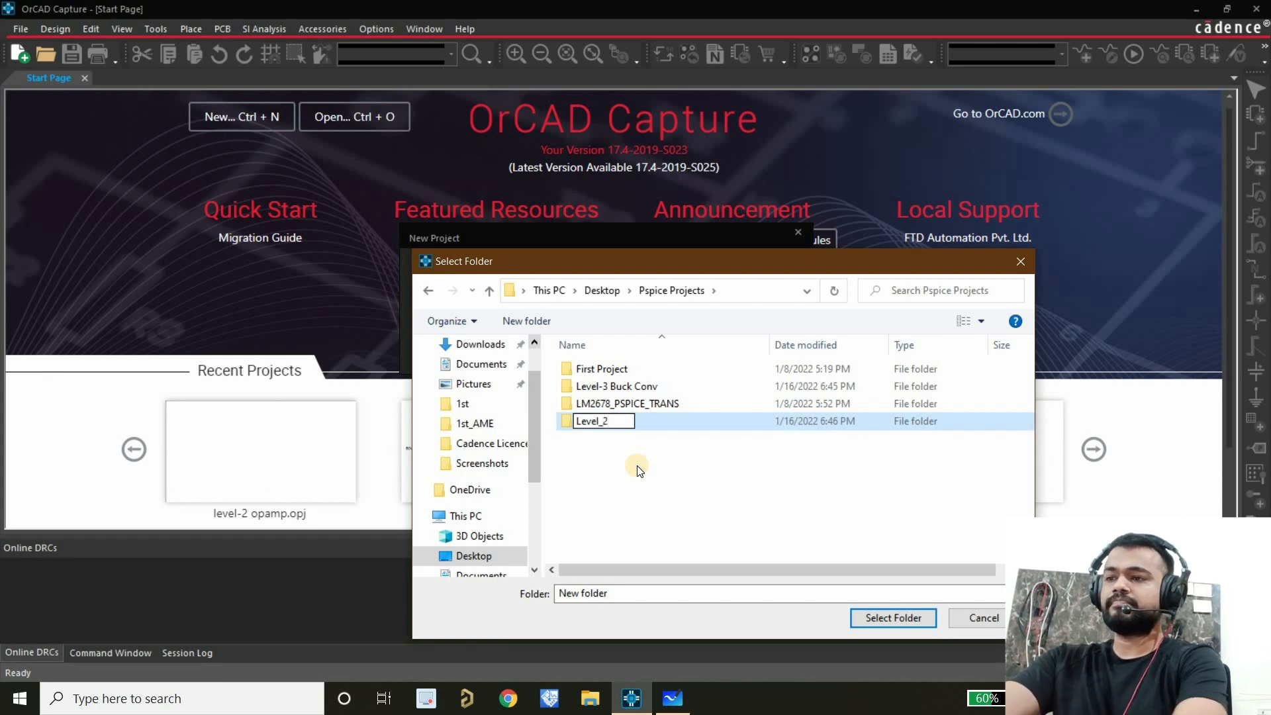
click(639, 471)
click(904, 613)
Step: Name the project Level_2_opamp and create it as a blank PSpice project
click(525, 275)
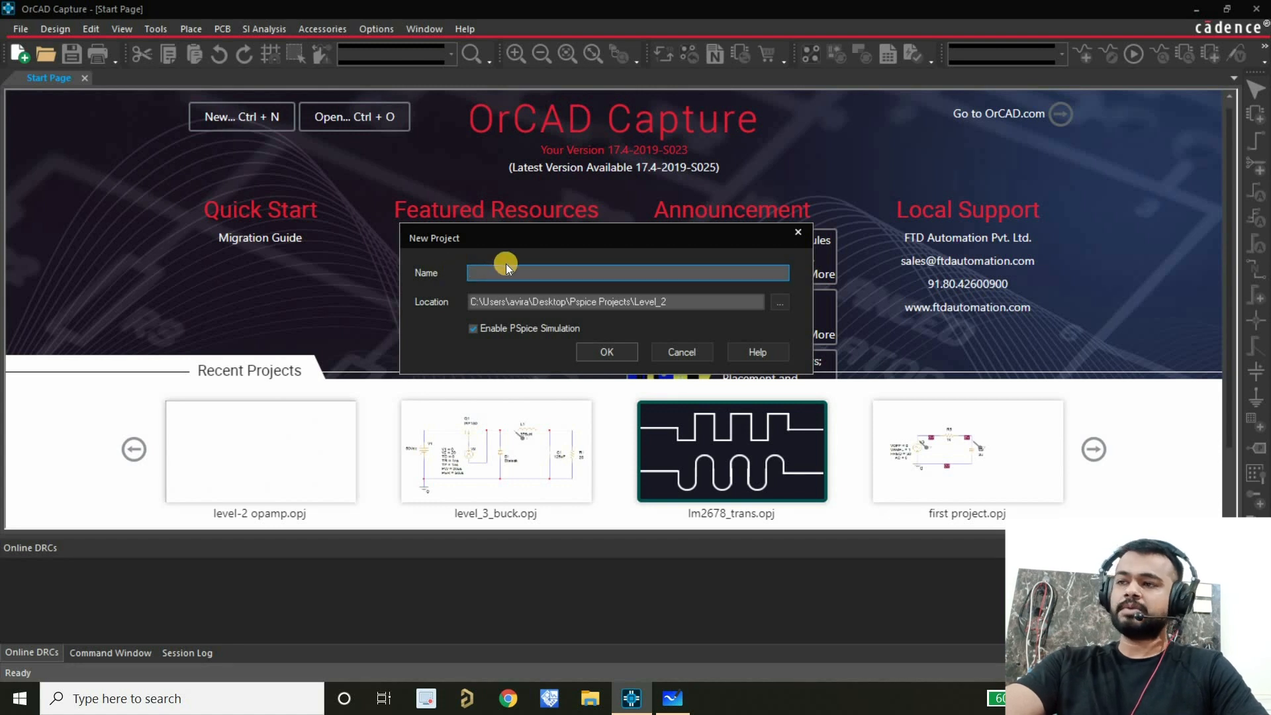
text(Level_2_opamp)
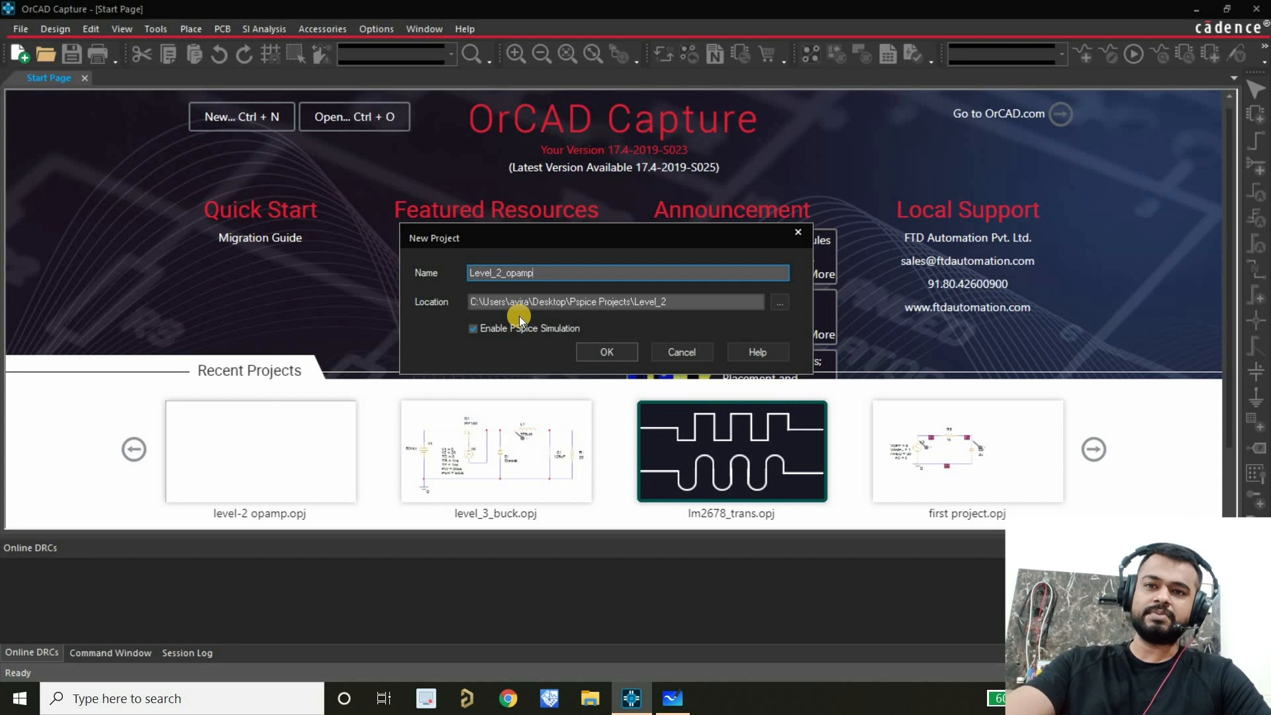
click(590, 354)
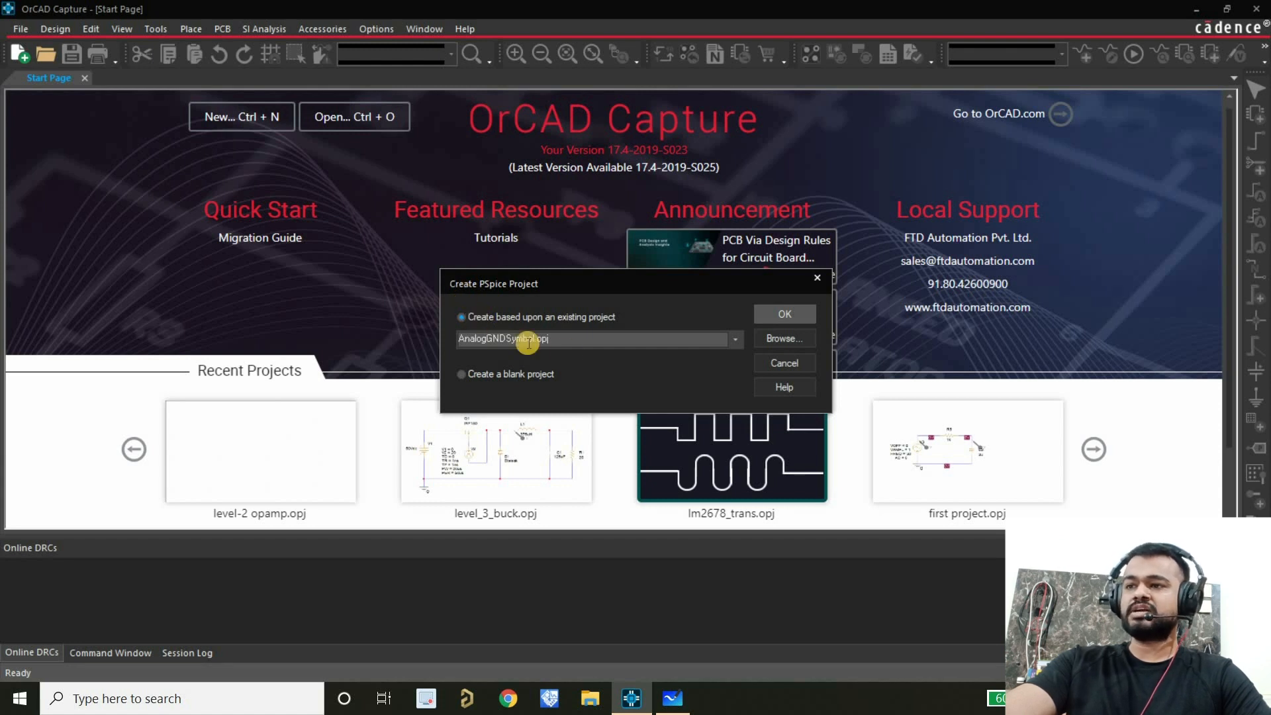
click(492, 379)
click(783, 317)
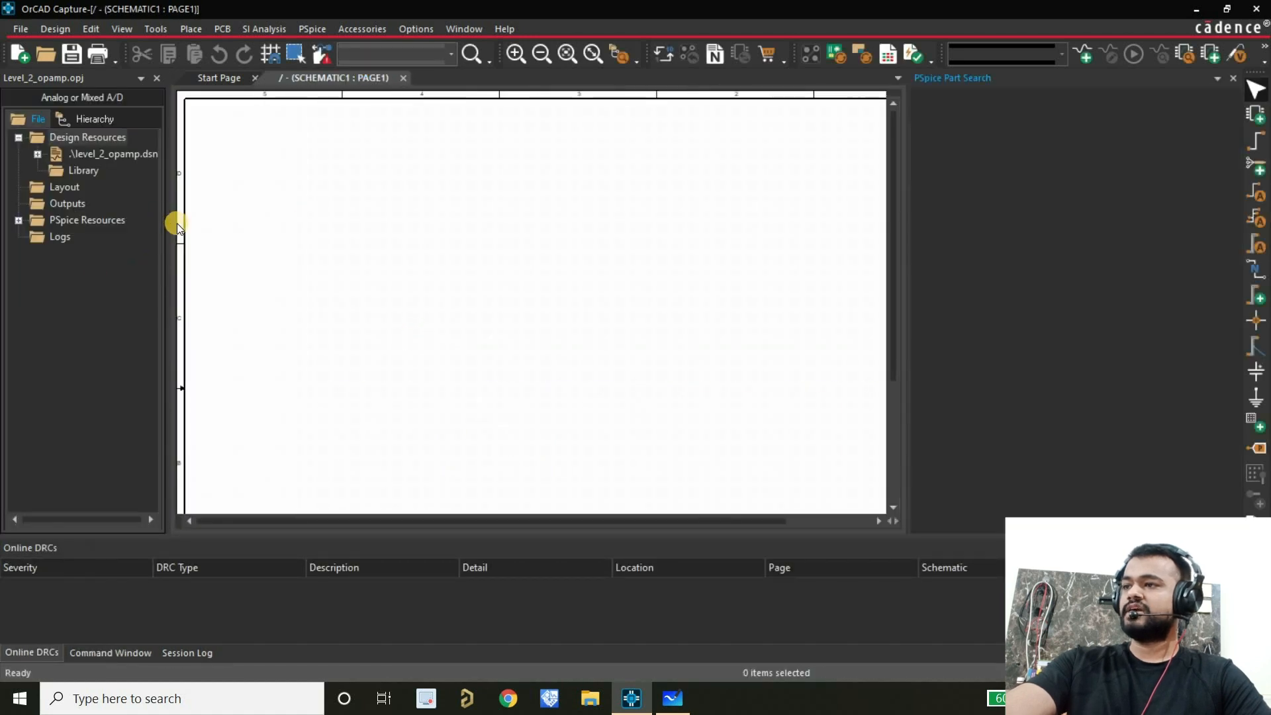
Step: Widen the project tree pane and select the PSpice category in the PSpice part search
drag(178, 226, 222, 228)
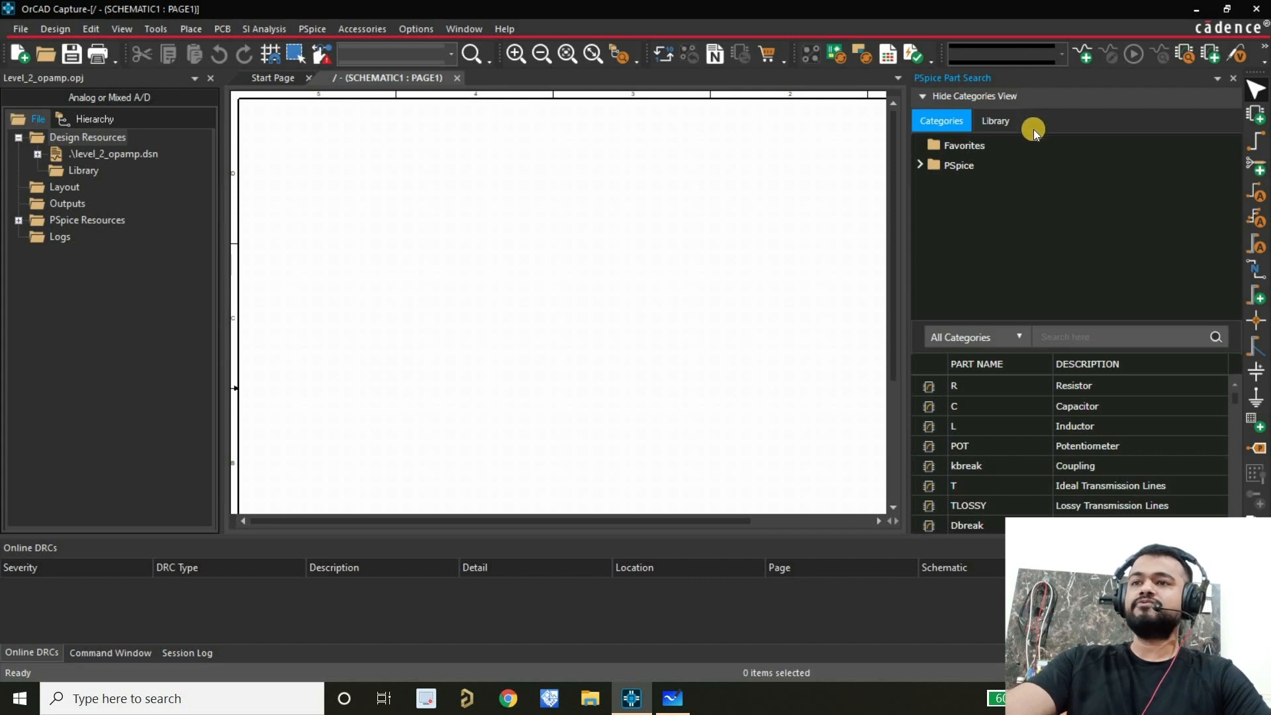
click(1034, 165)
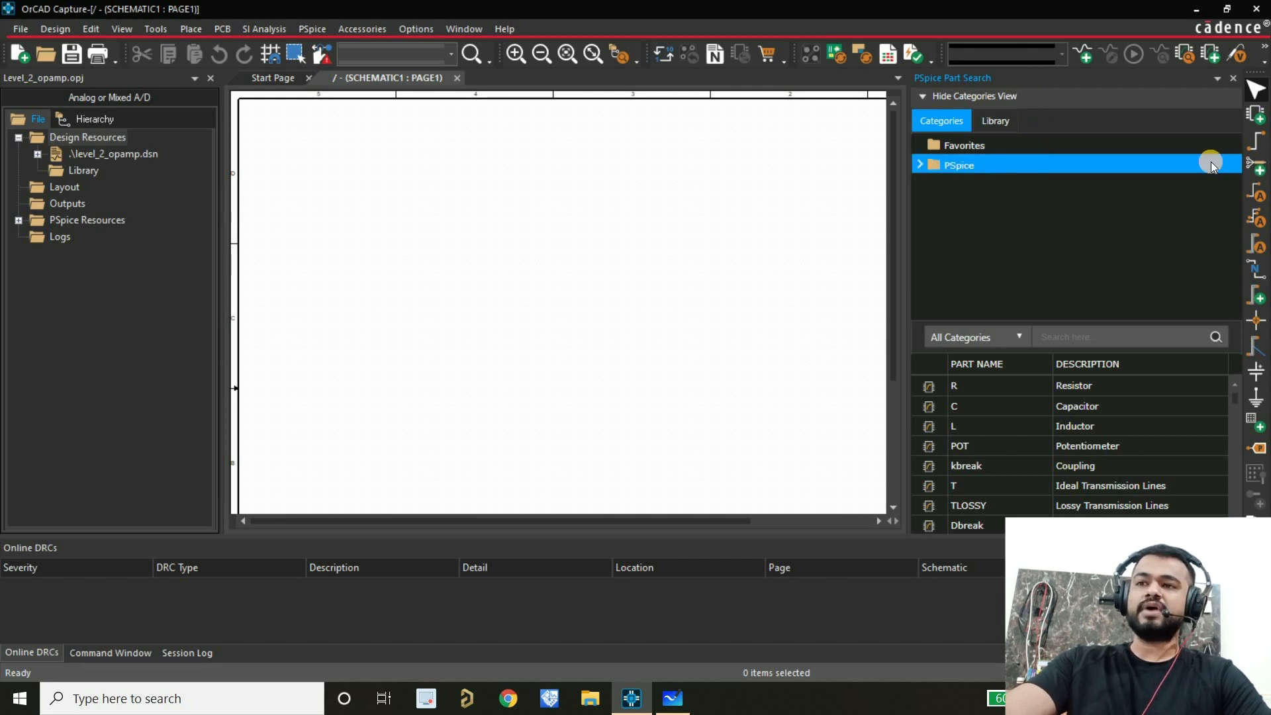
click(1255, 117)
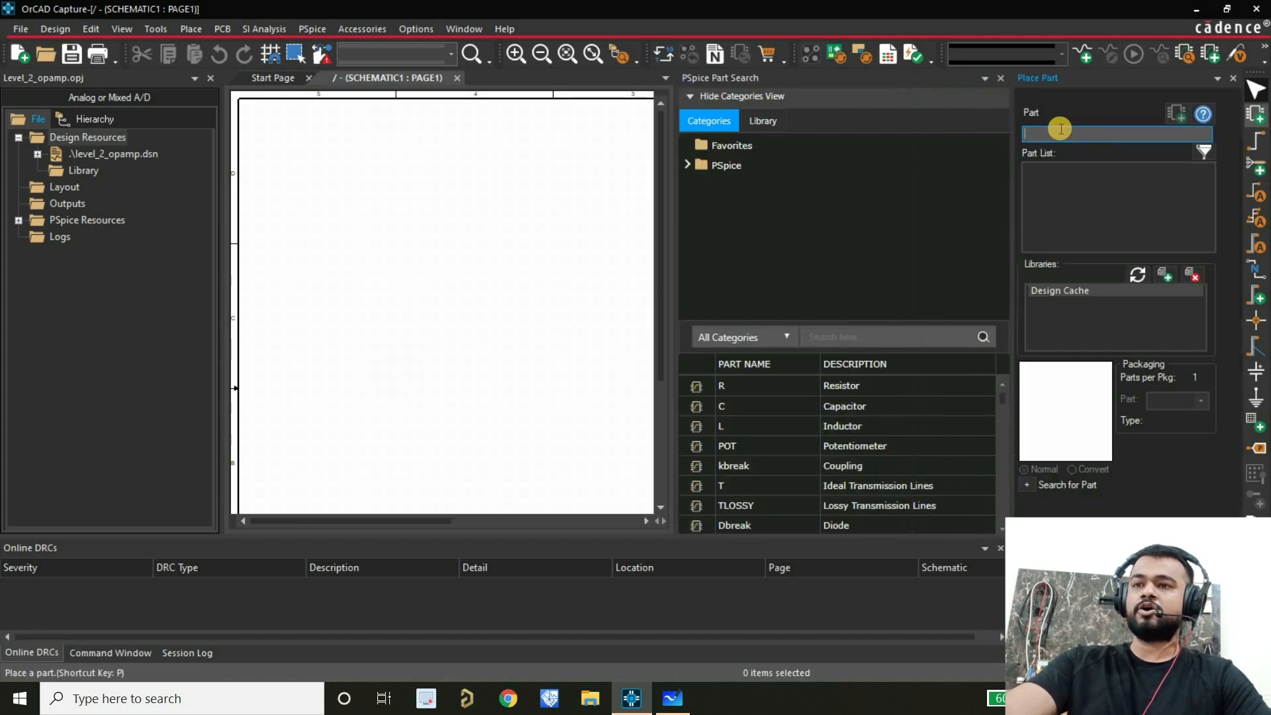
click(1164, 275)
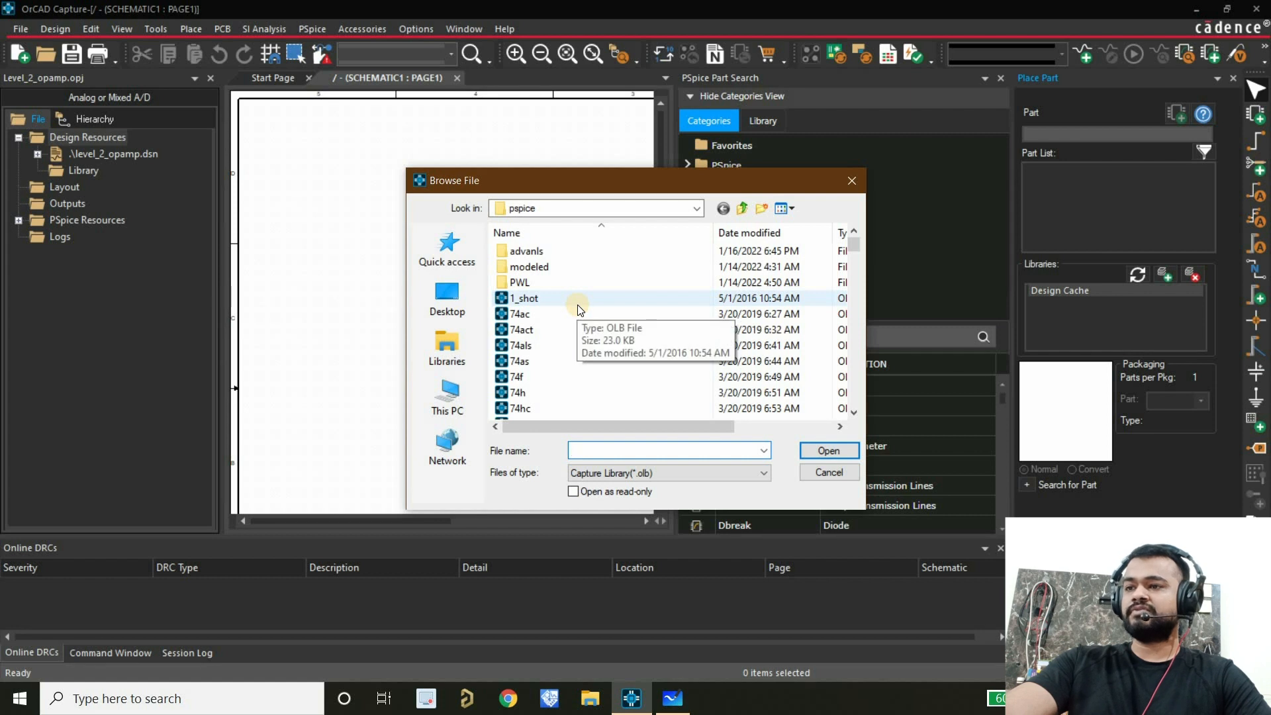
scroll(579, 312, down, 10)
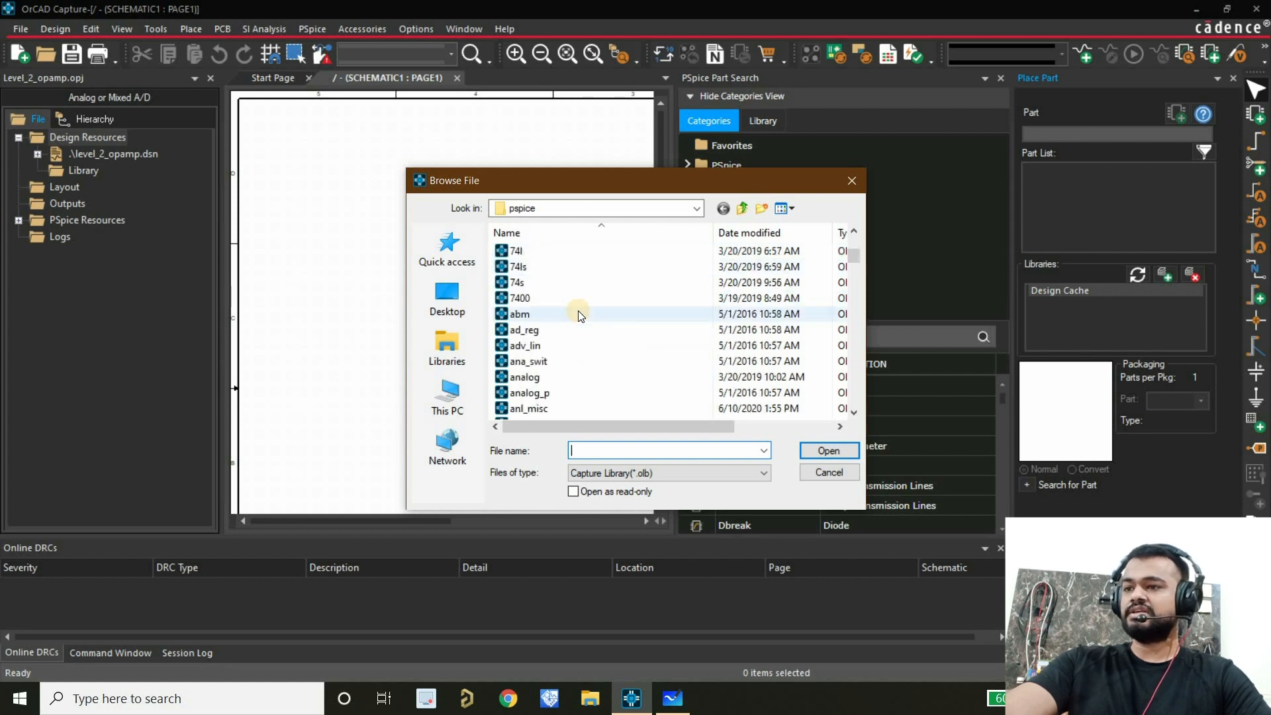
scroll(579, 315, up, 10)
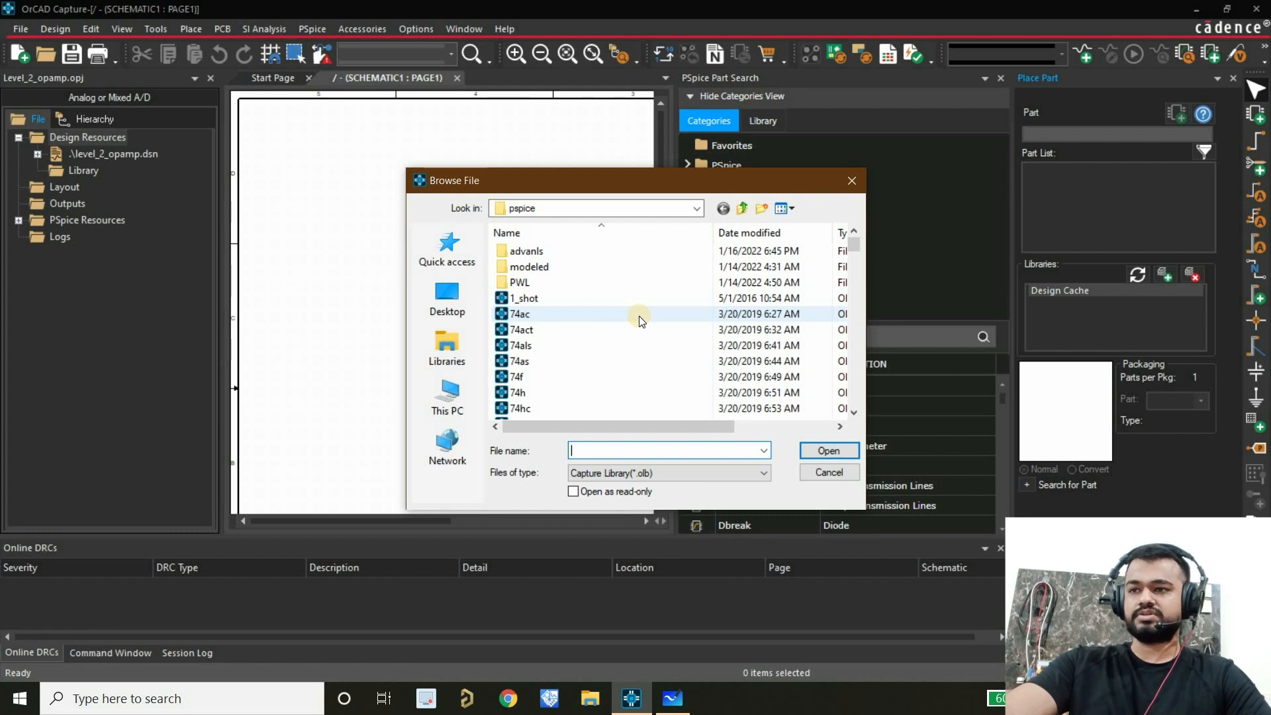
click(852, 181)
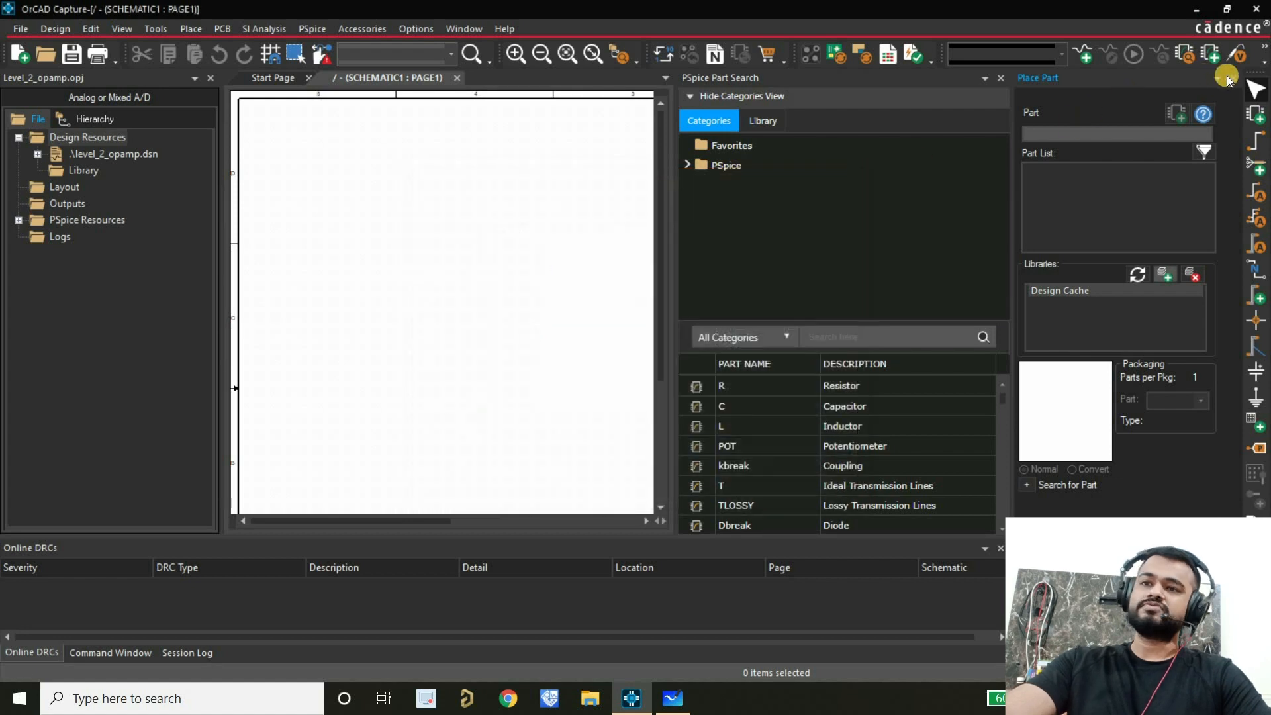
click(1227, 79)
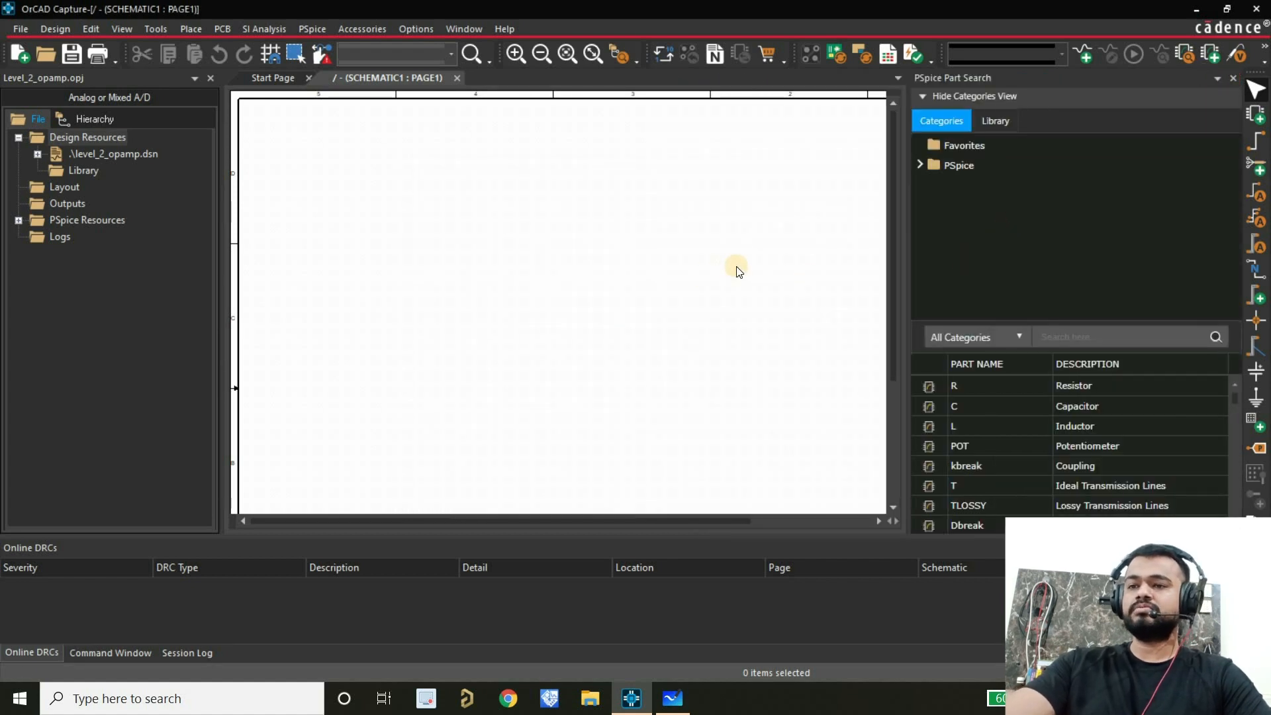
Step: Search the PSpice category for UA741 and compare the matching op-amp entries
click(961, 166)
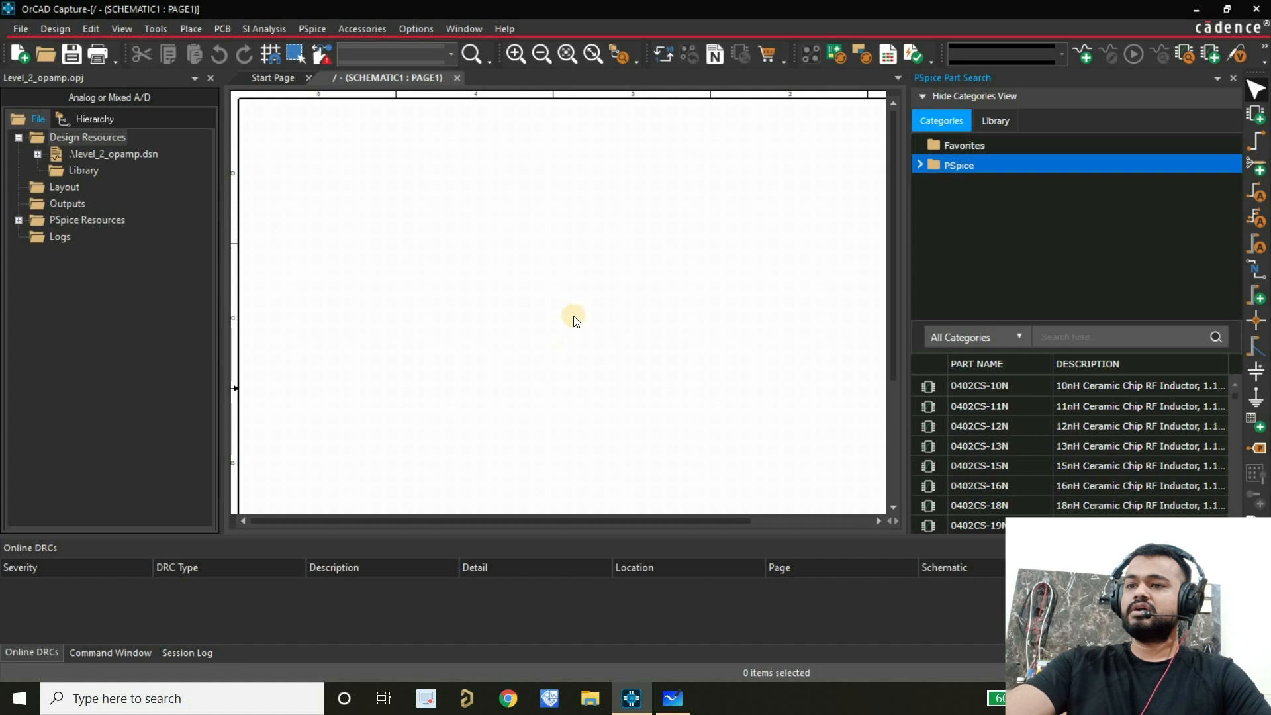
click(1086, 336)
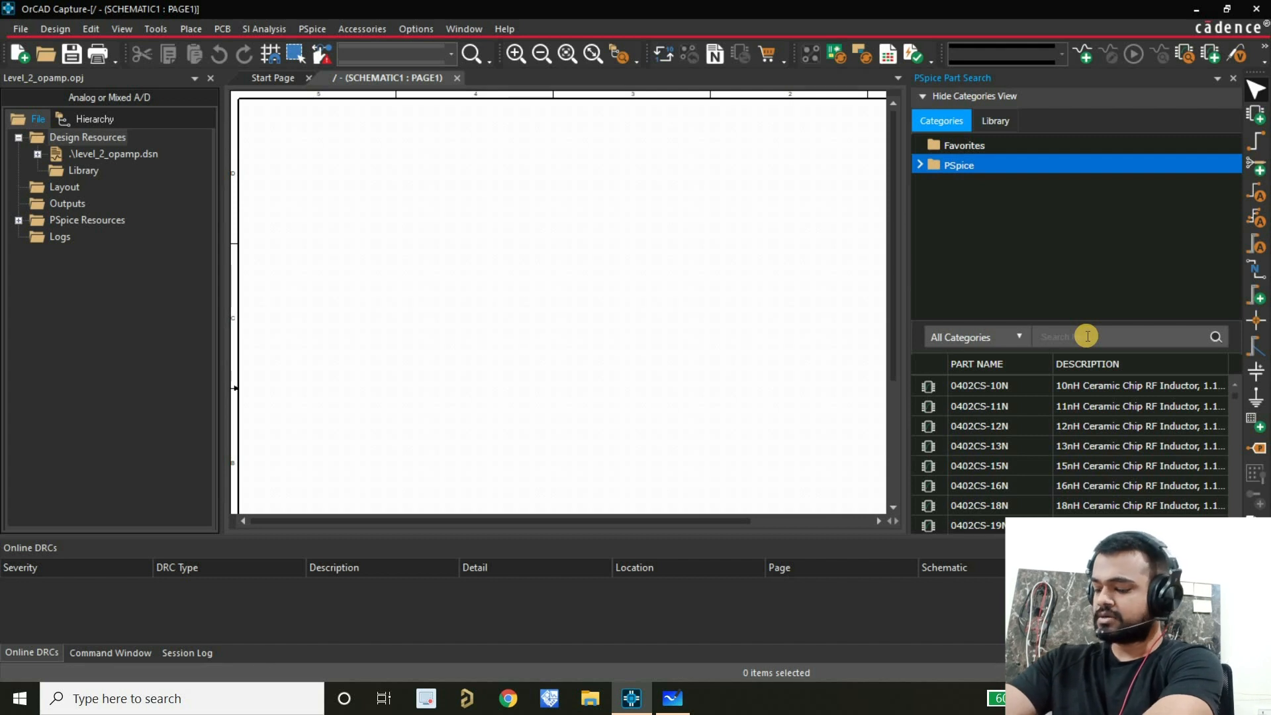
text(UA741)
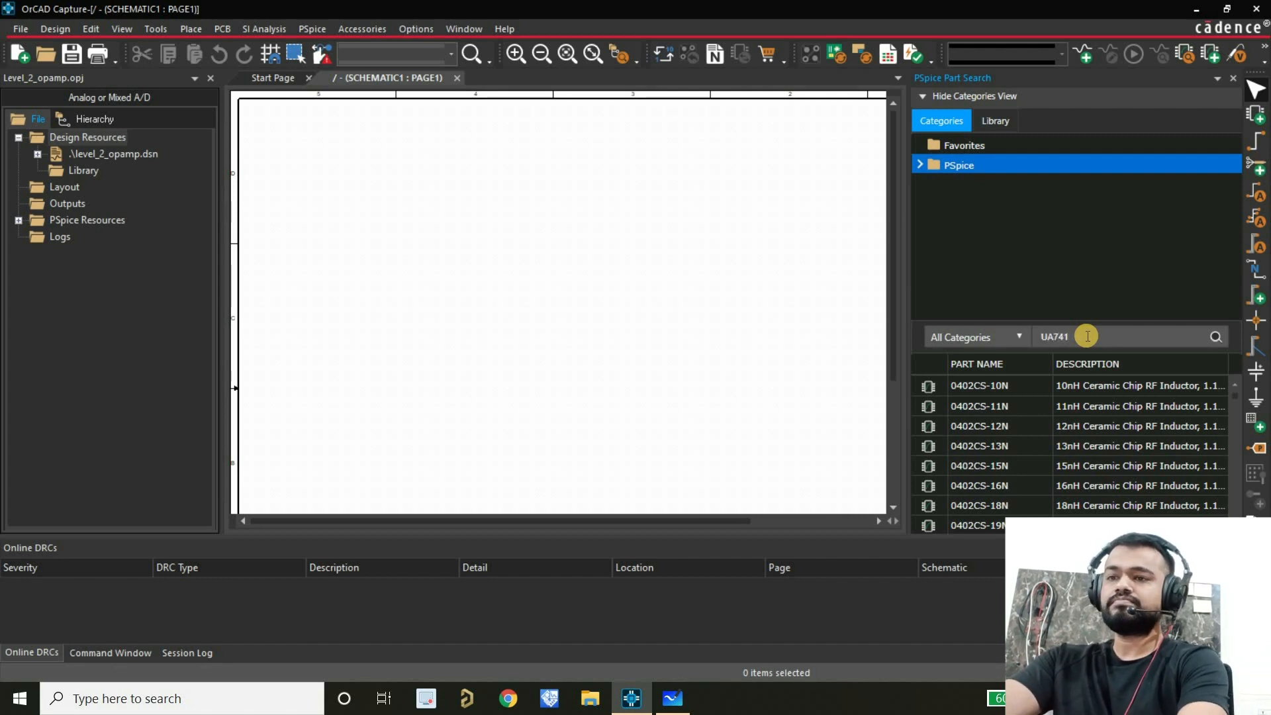
key(Return)
click(973, 406)
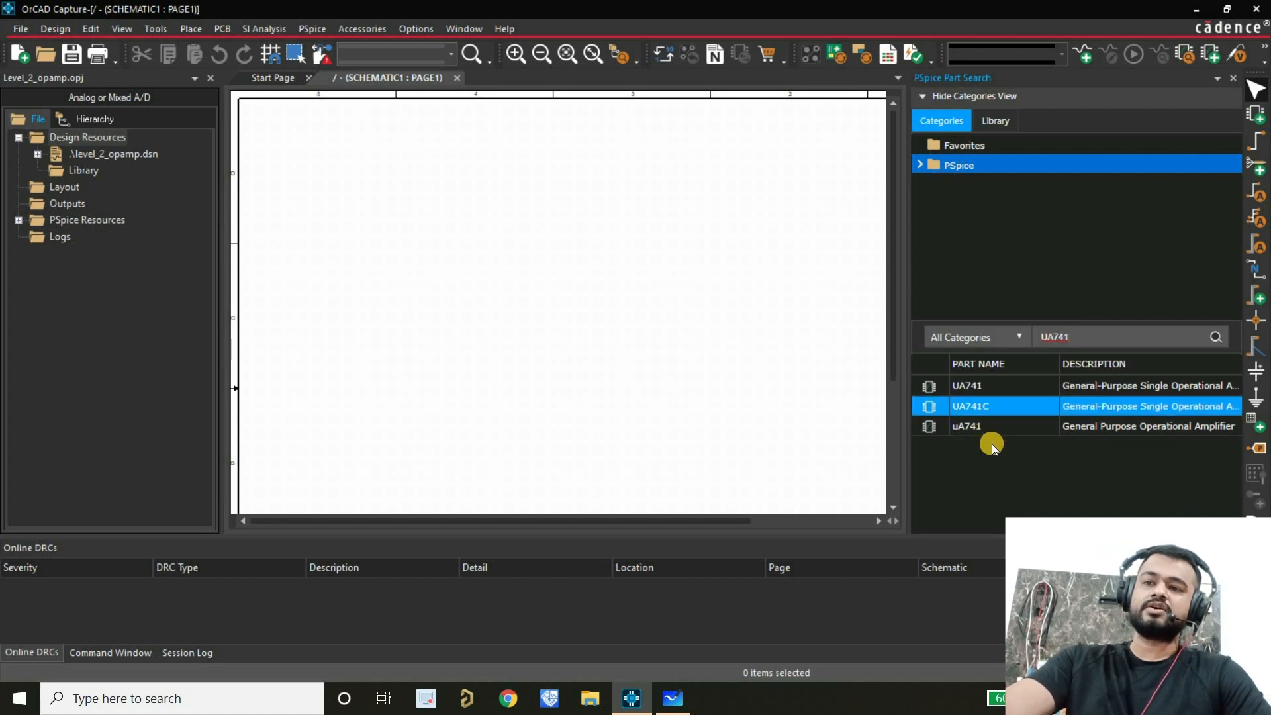
click(995, 427)
click(999, 384)
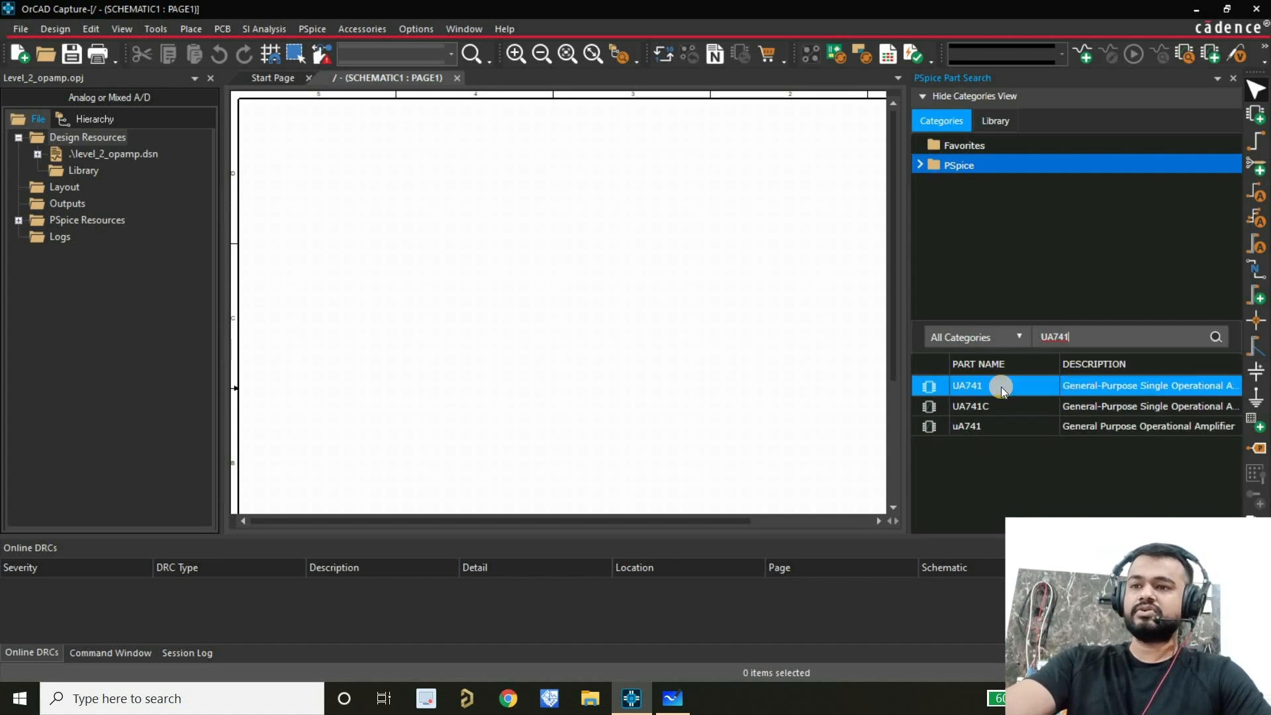
Step: Place one uA741 General Purpose Operational Amplifier near the middle of the schematic page and shift it slightly upward
click(988, 427)
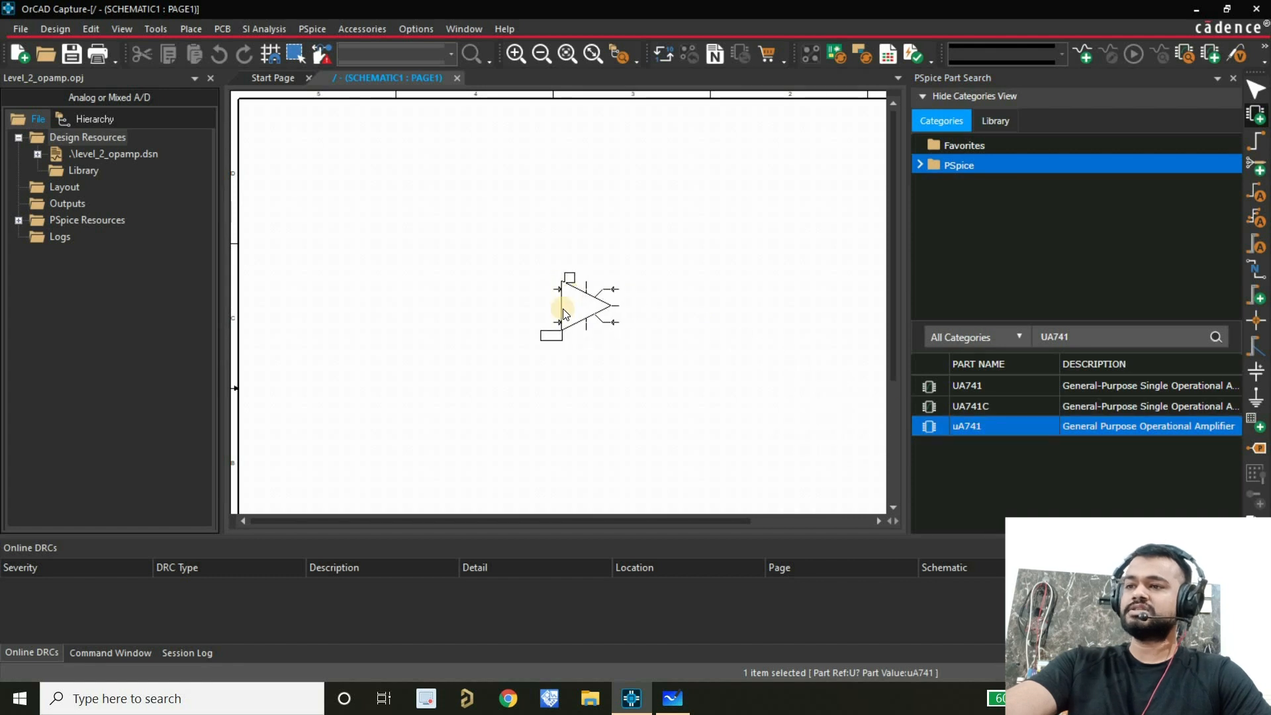
scroll(539, 294, up, 1)
click(457, 225)
right_click(439, 222)
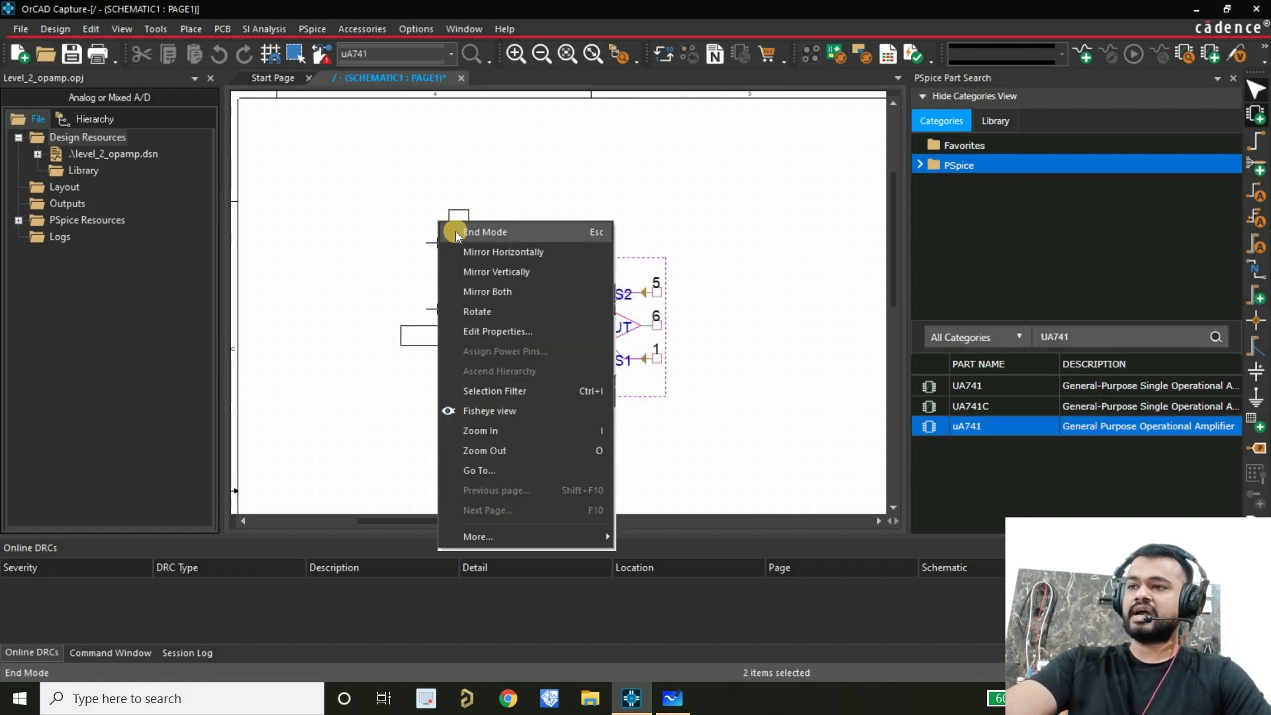
click(447, 285)
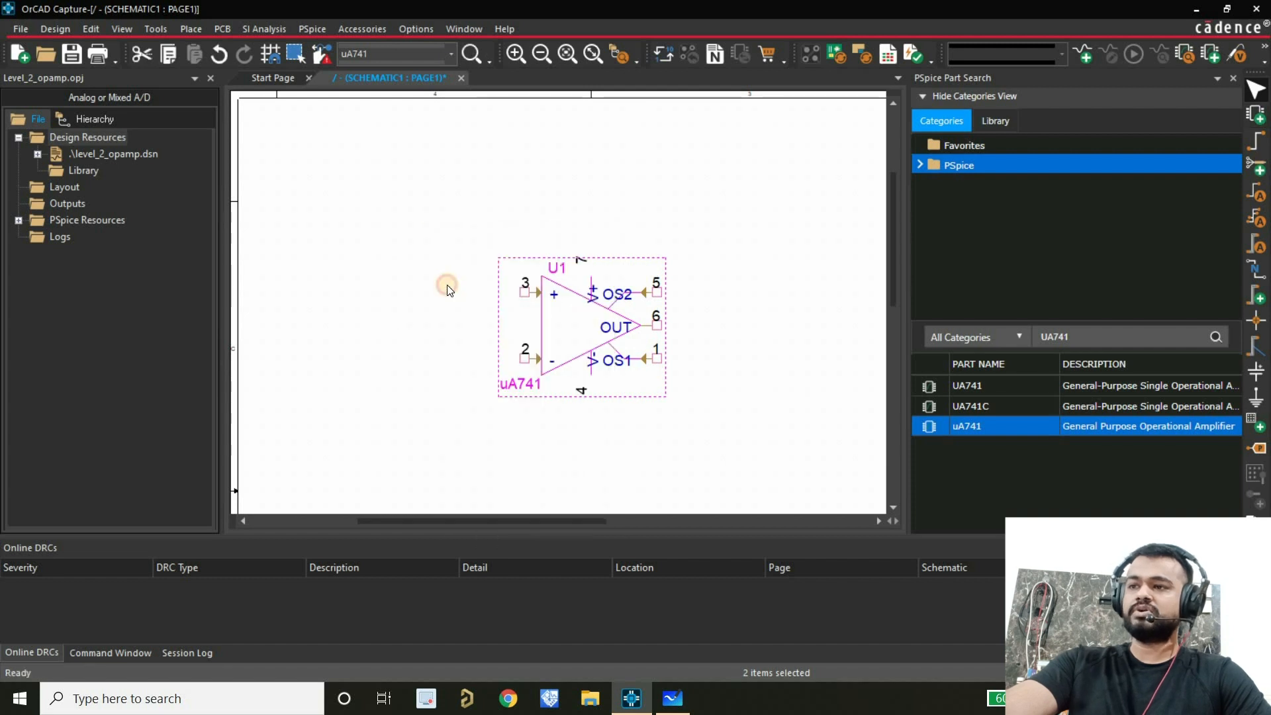
drag(574, 323, 573, 290)
click(683, 409)
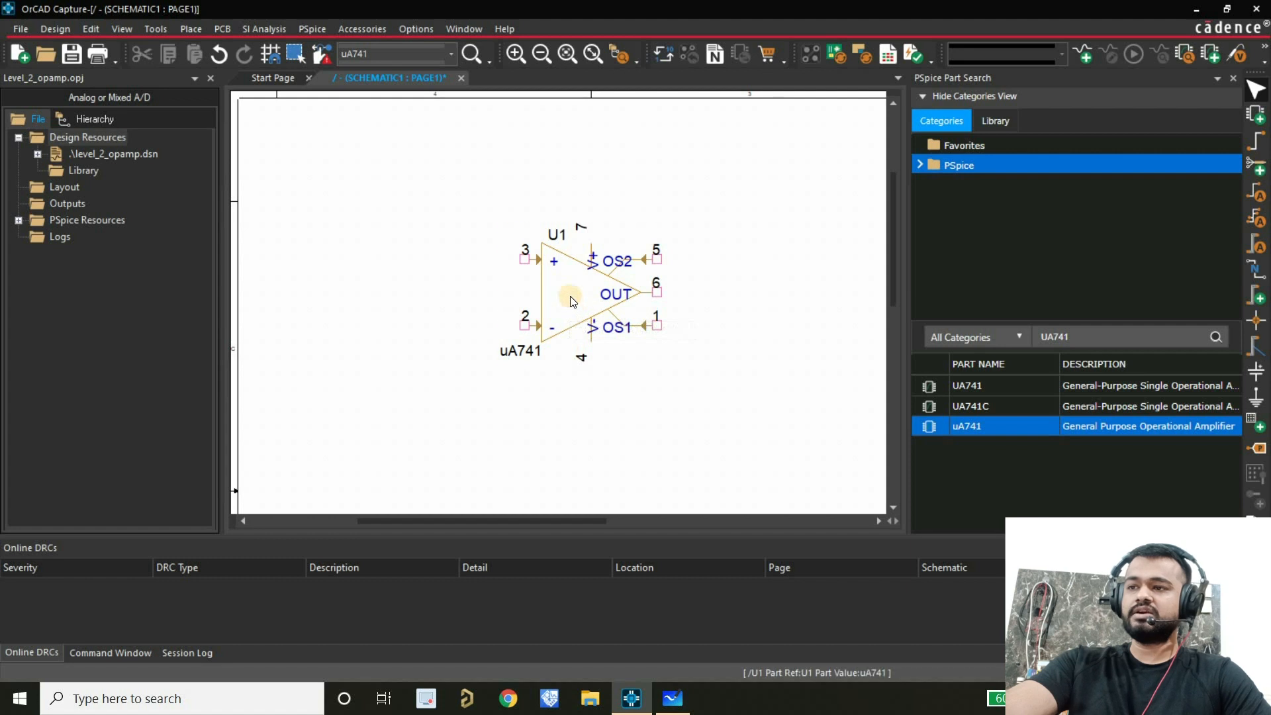
Step: Mirror the uA741 vertically so the inverting input is on top, and nudge the op-amp slightly upward
click(573, 301)
right_click(573, 285)
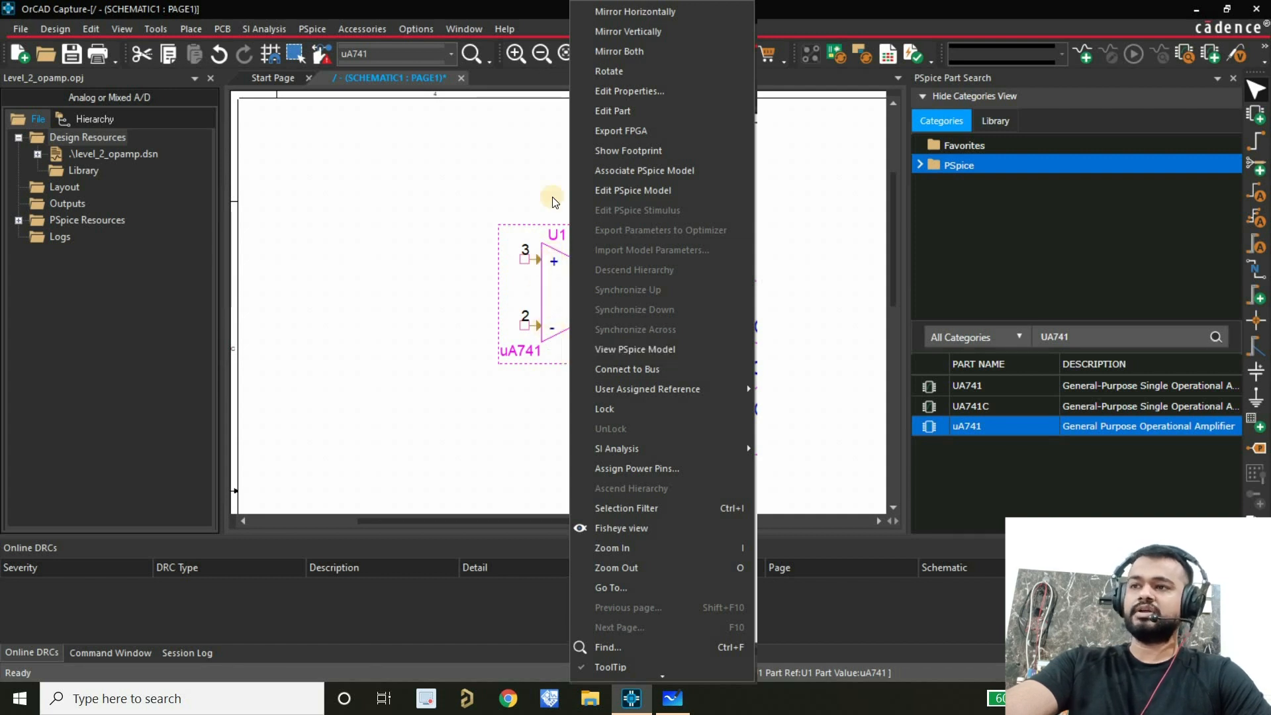
click(616, 38)
click(663, 427)
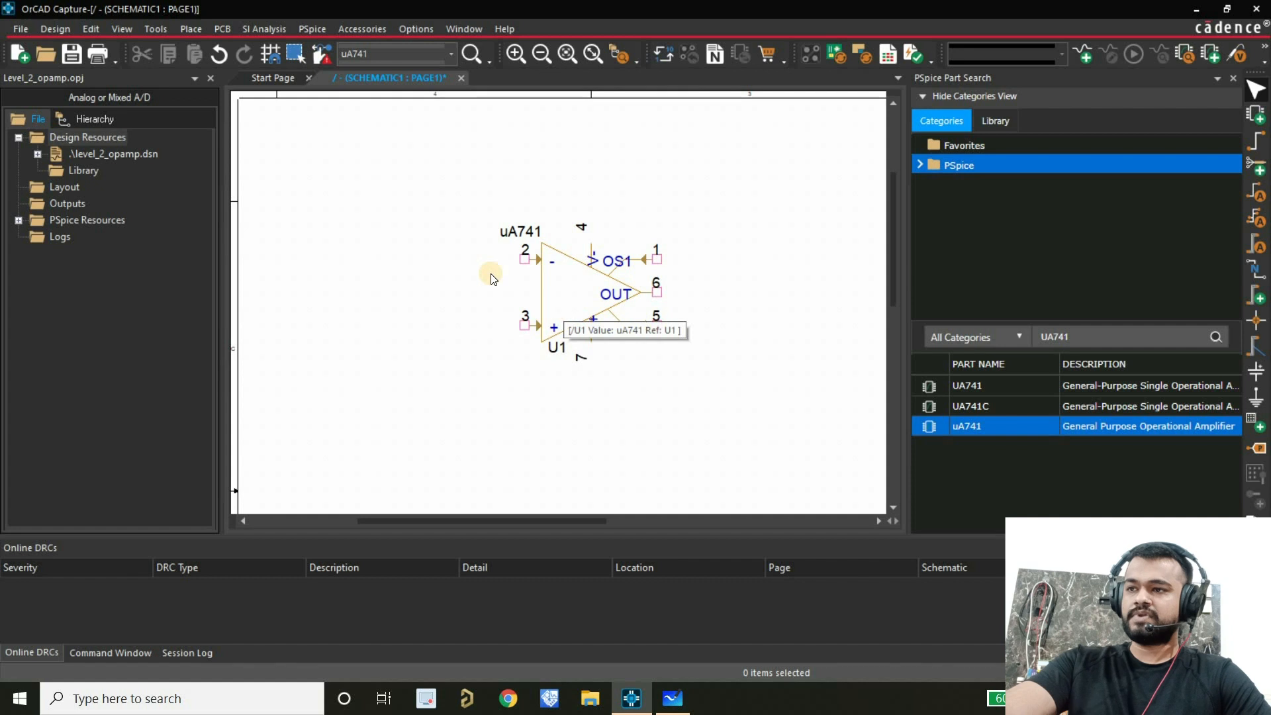
drag(554, 275, 461, 305)
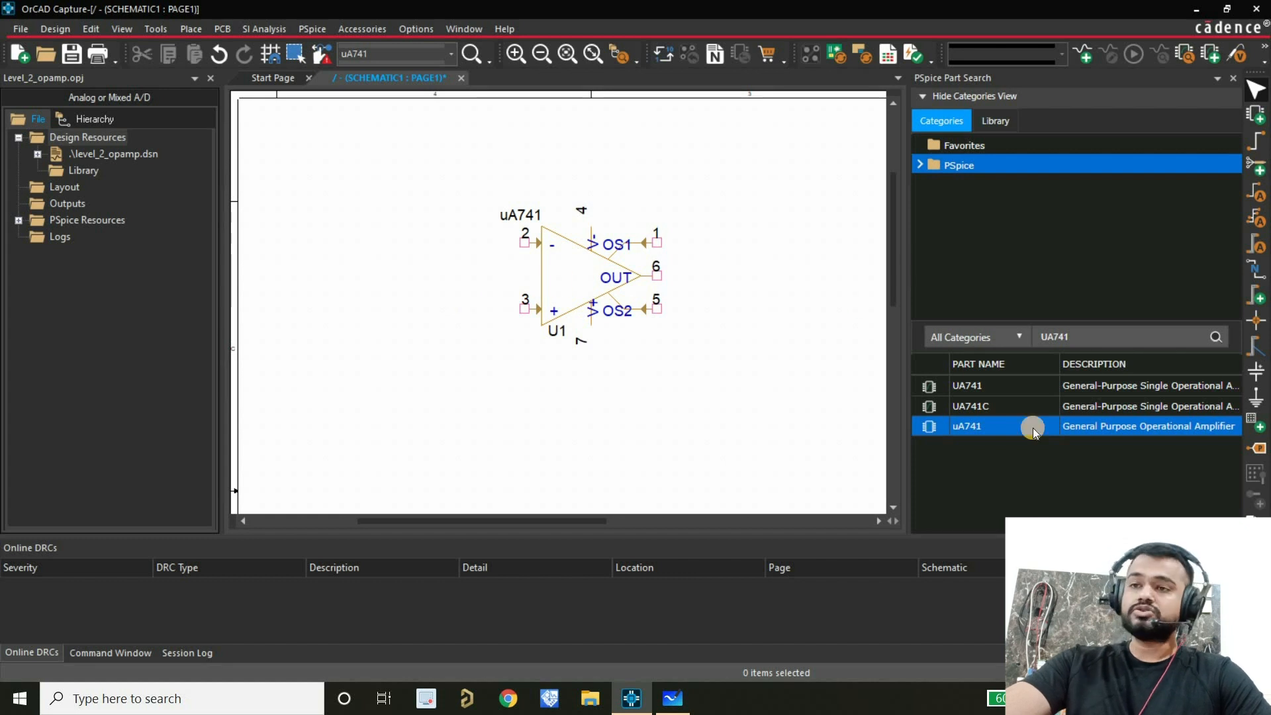
Step: Search the PSpice parts for VDC and place two DC voltage sources side by side below the op-amp
double_click(1100, 339)
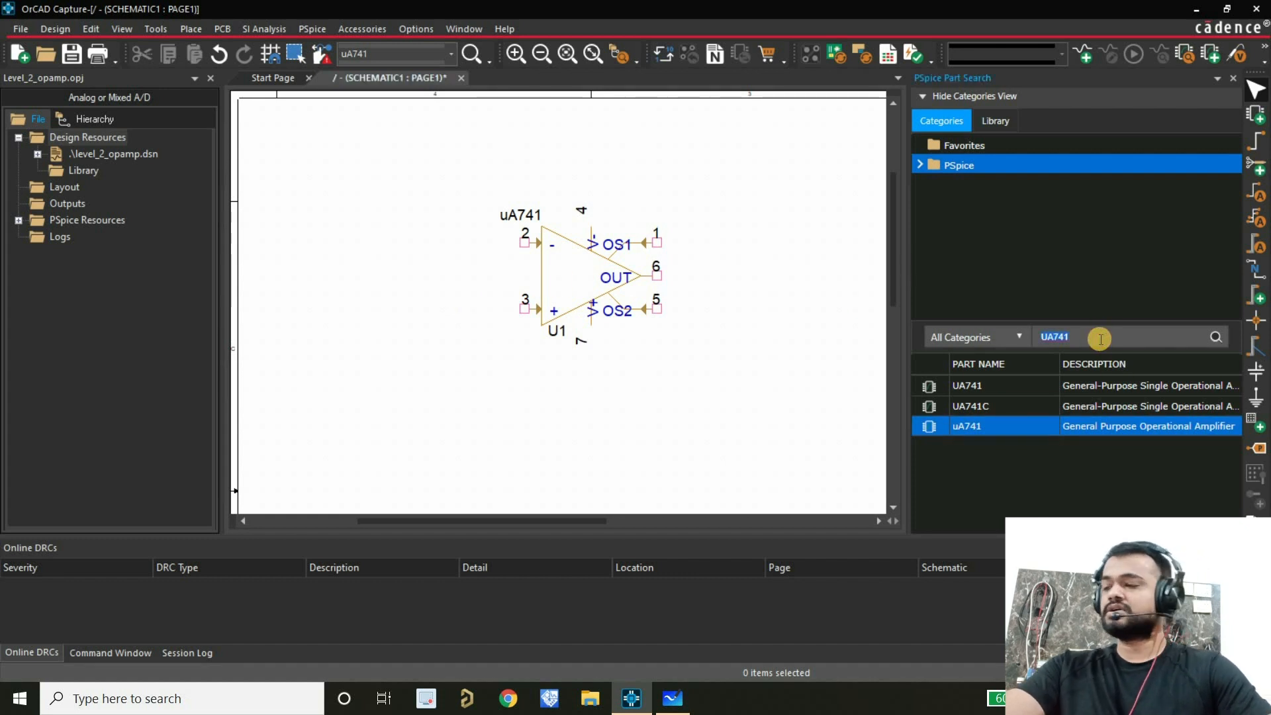
text(VDC)
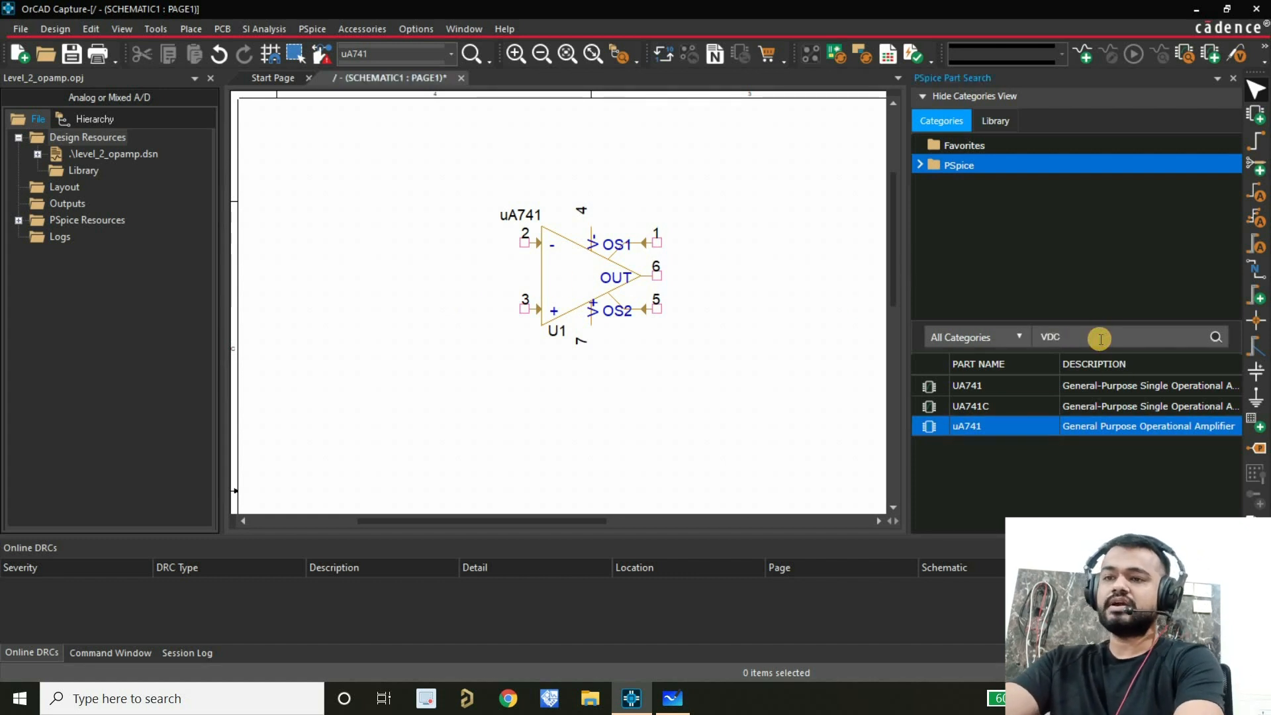
key(Return)
click(1102, 410)
double_click(1100, 412)
scroll(444, 405, down, 1)
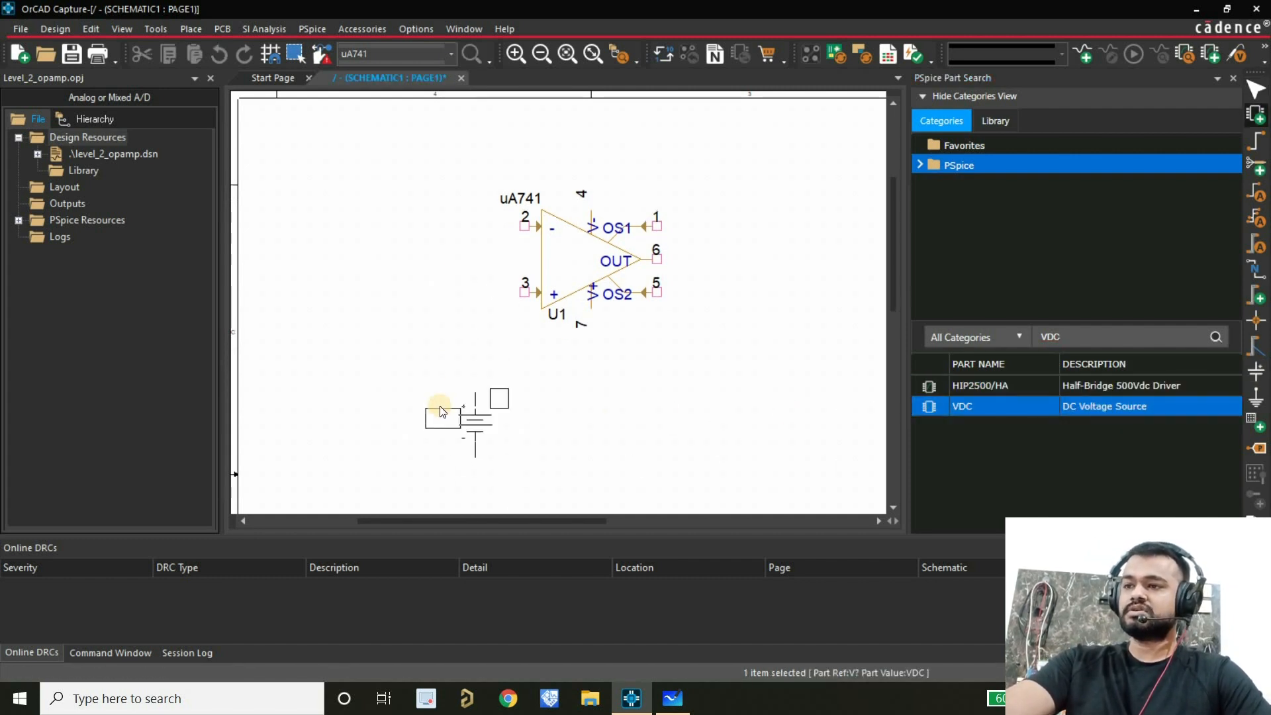
click(424, 427)
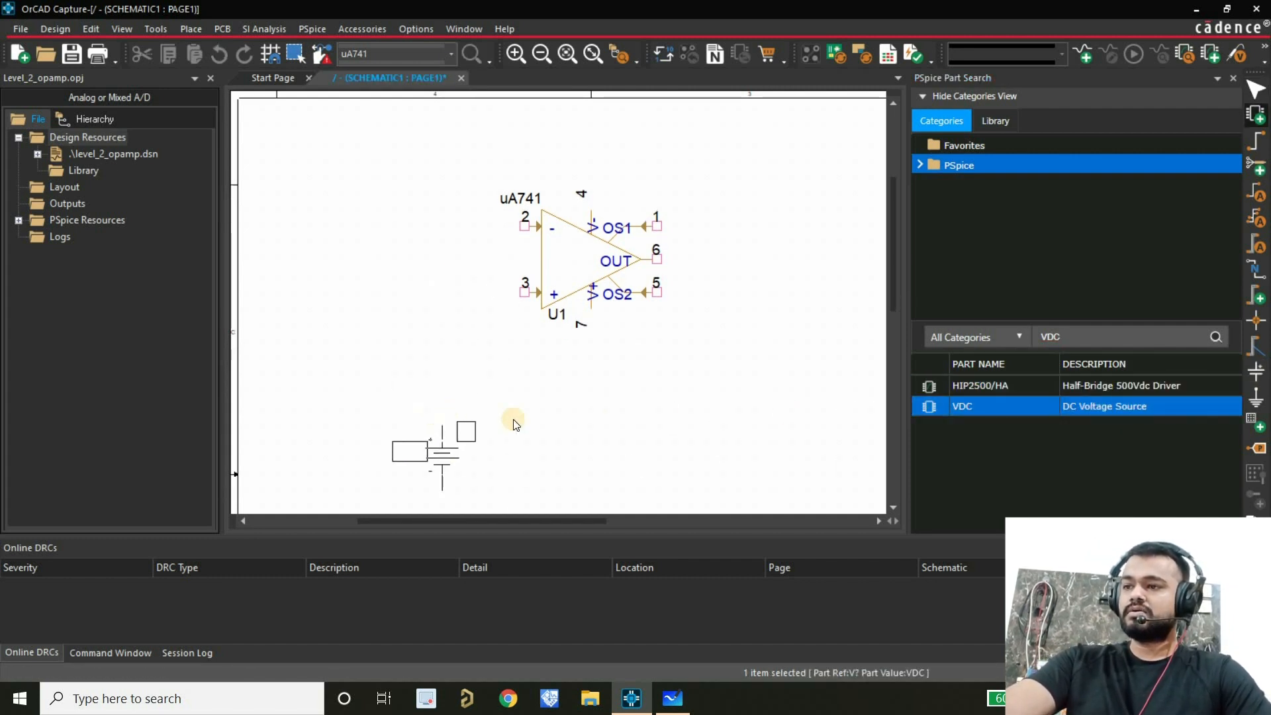
click(605, 428)
right_click(721, 378)
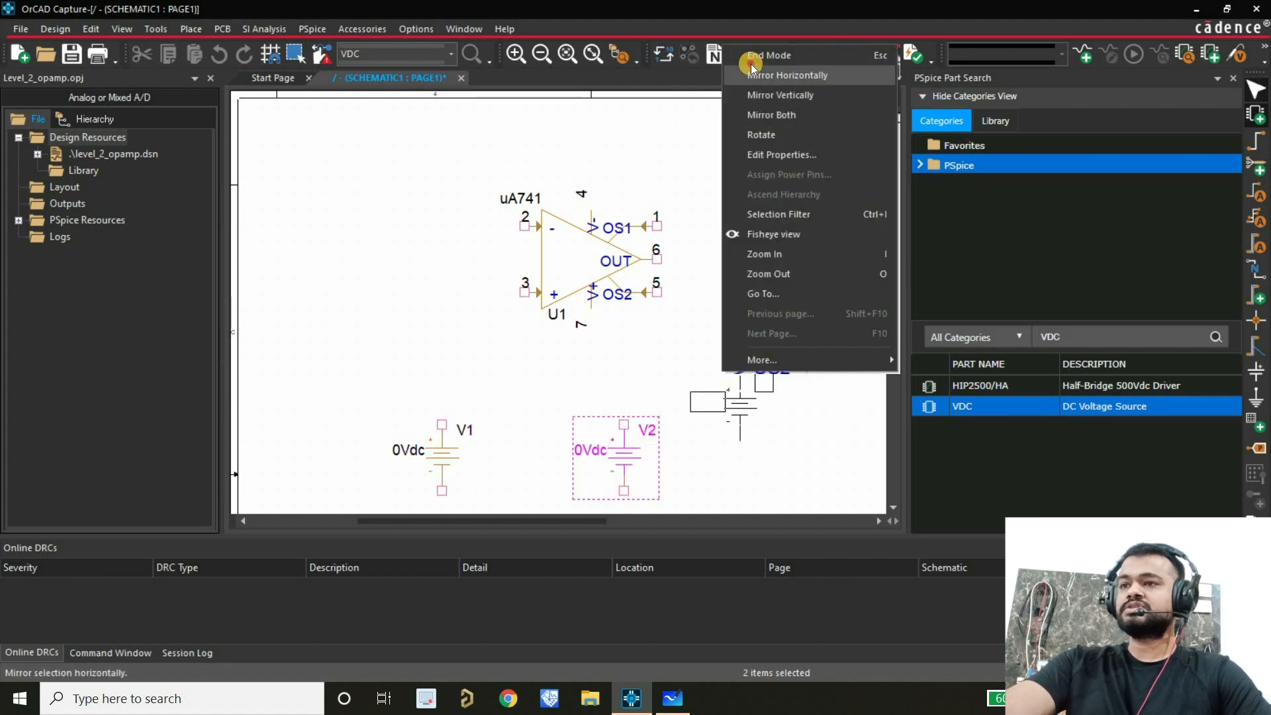
click(752, 58)
click(499, 359)
Step: Move voltage sources V1 and V2 slightly farther down from the op-amp, keeping them level with each other
scroll(507, 405, down, 1)
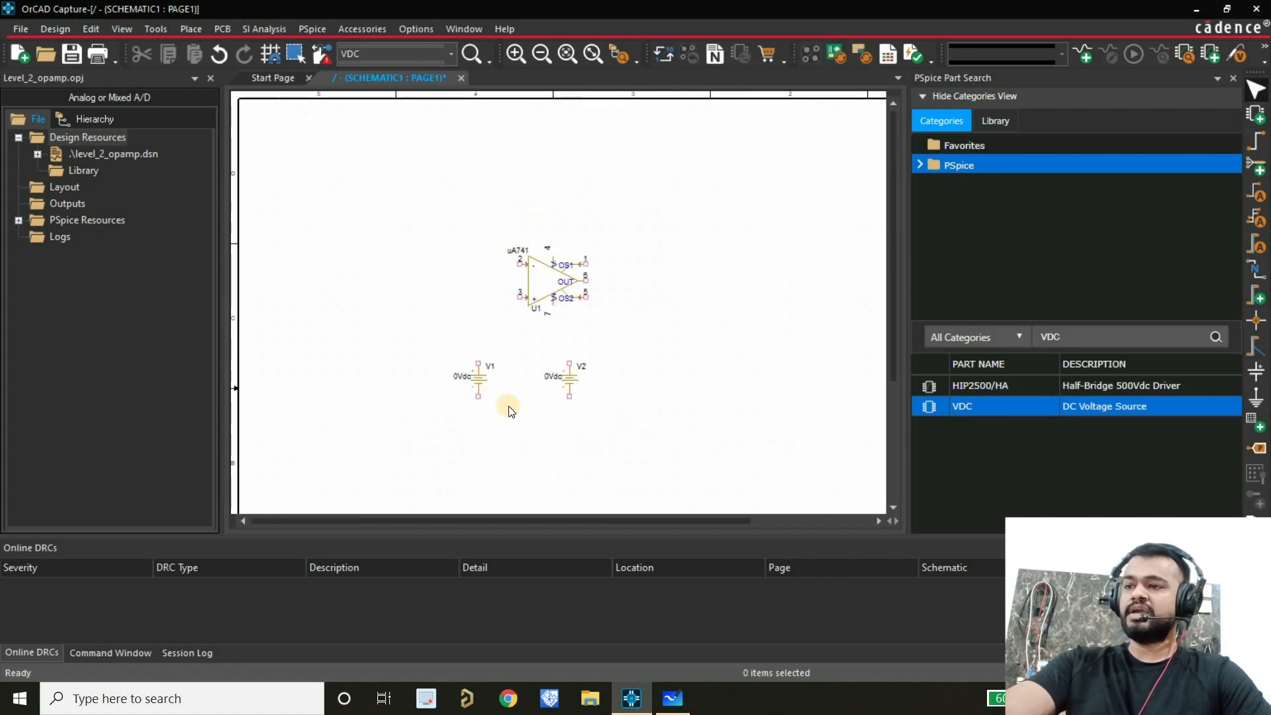
scroll(533, 376, up, 1)
scroll(534, 265, down, 1)
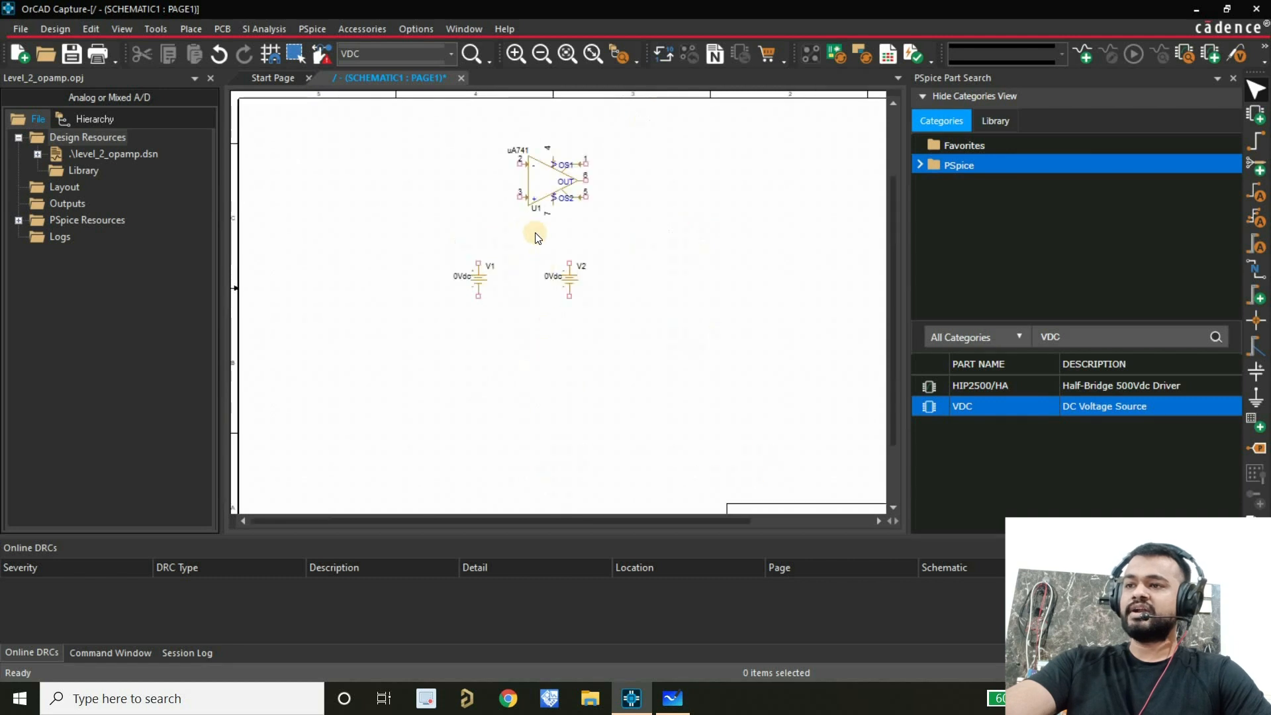
scroll(565, 311, up, 1)
click(464, 434)
drag(464, 435, 464, 446)
drag(641, 431, 642, 447)
click(558, 390)
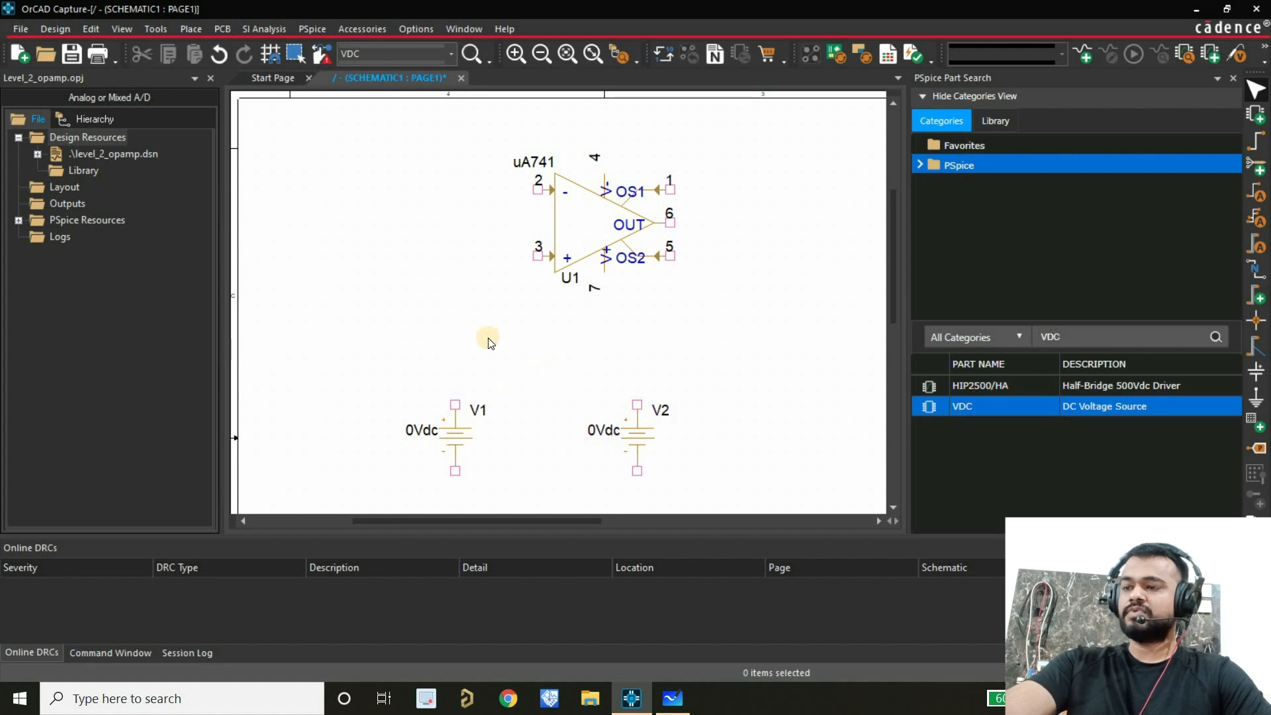
Step: Enlarge the schematic area by narrowing the PSpice Part Search pane and shortening the Online DRCs pane
scroll(493, 308, down, 1)
scroll(570, 301, up, 1)
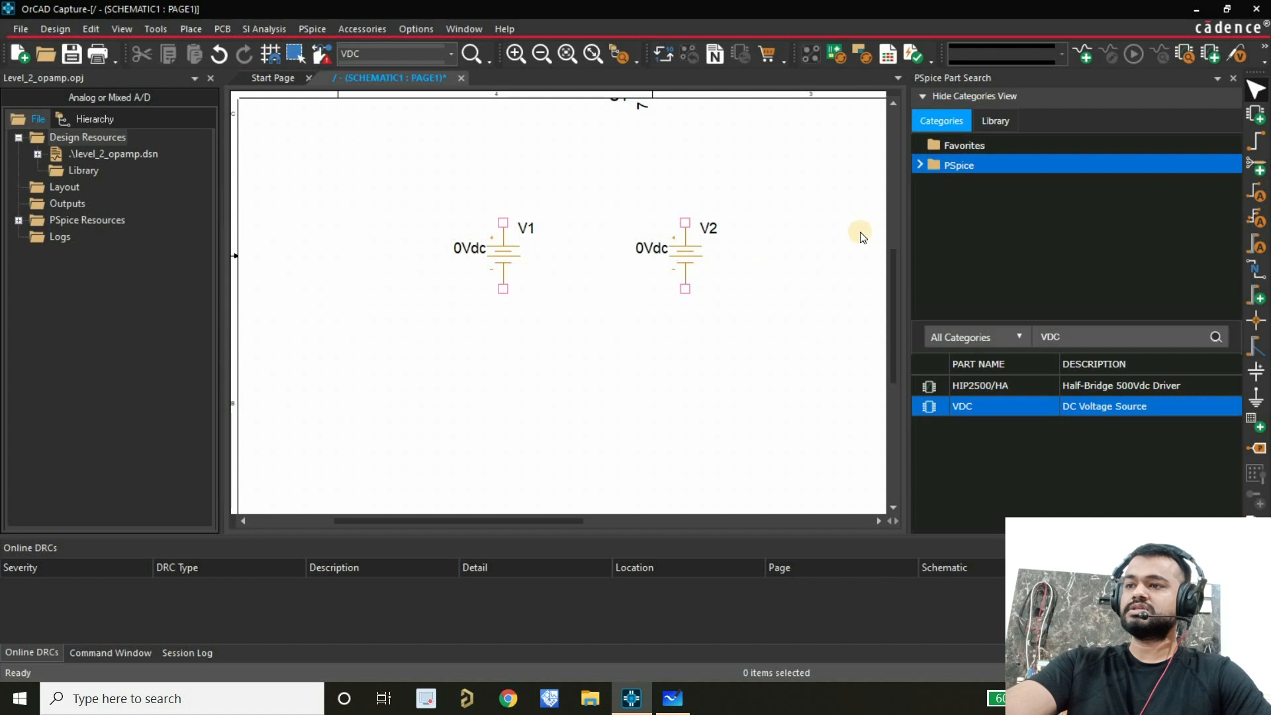
scroll(874, 235, down, 1)
drag(908, 241, 1010, 249)
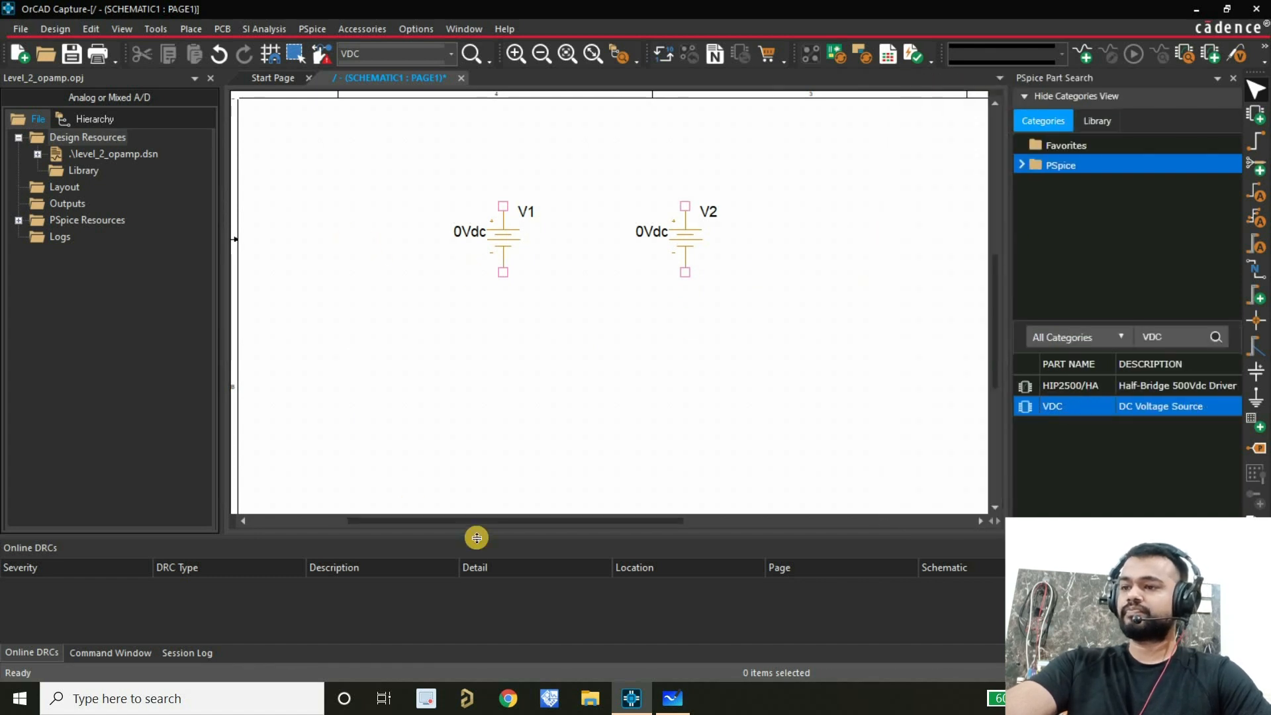
drag(479, 539, 471, 582)
scroll(487, 255, down, 2)
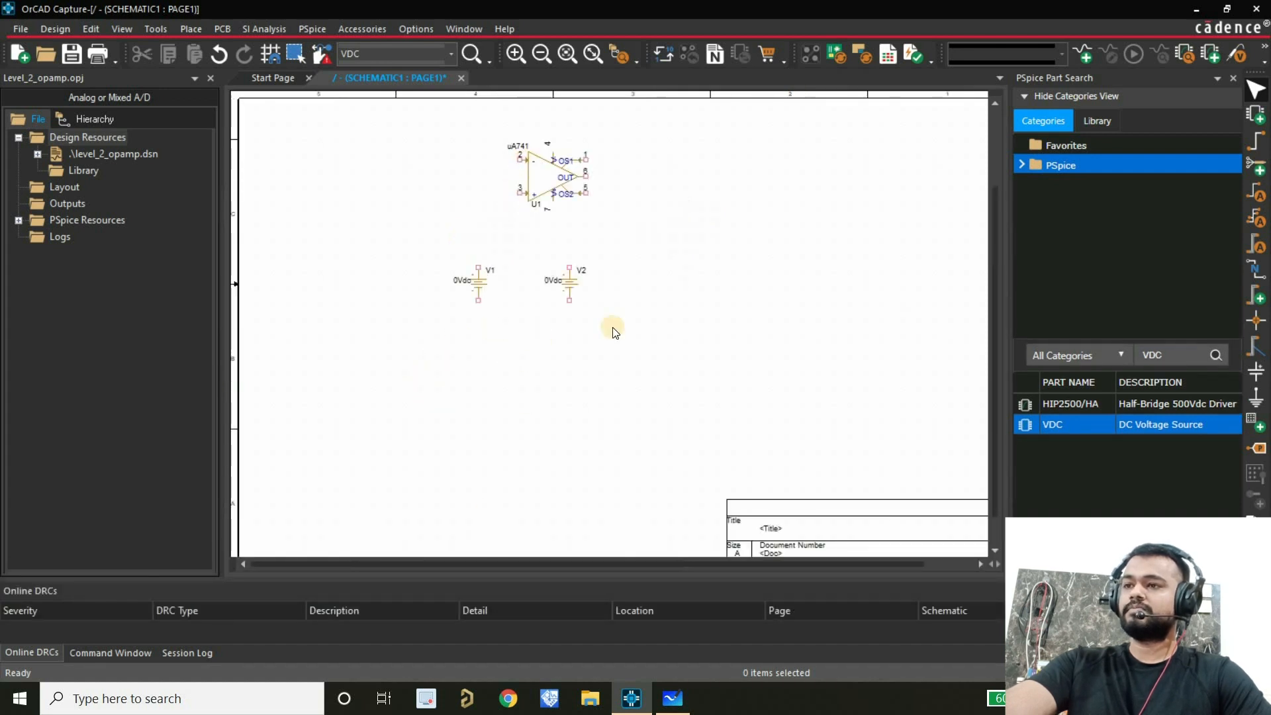
scroll(601, 365, up, 2)
scroll(616, 329, down, 2)
scroll(667, 332, up, 2)
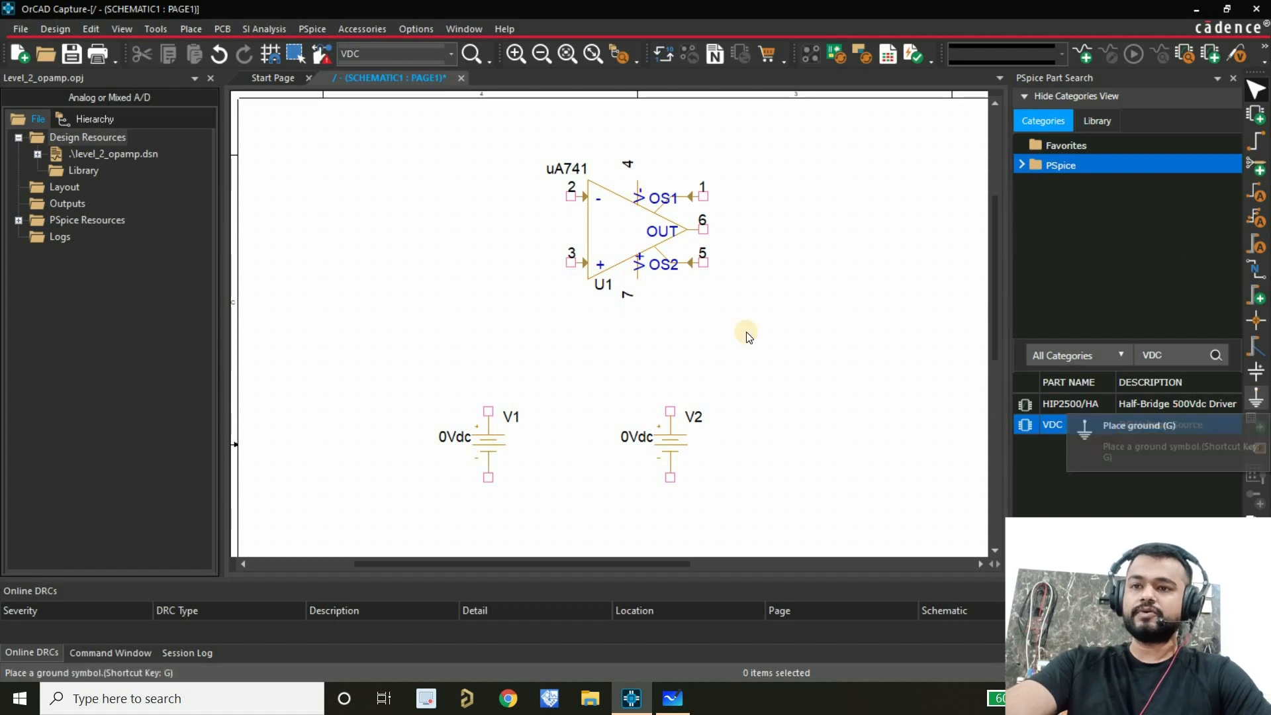
Step: Place two 0/CAPSYM ground symbols, one at the lower terminal of each DC source V1 and V2
click(1256, 397)
click(511, 294)
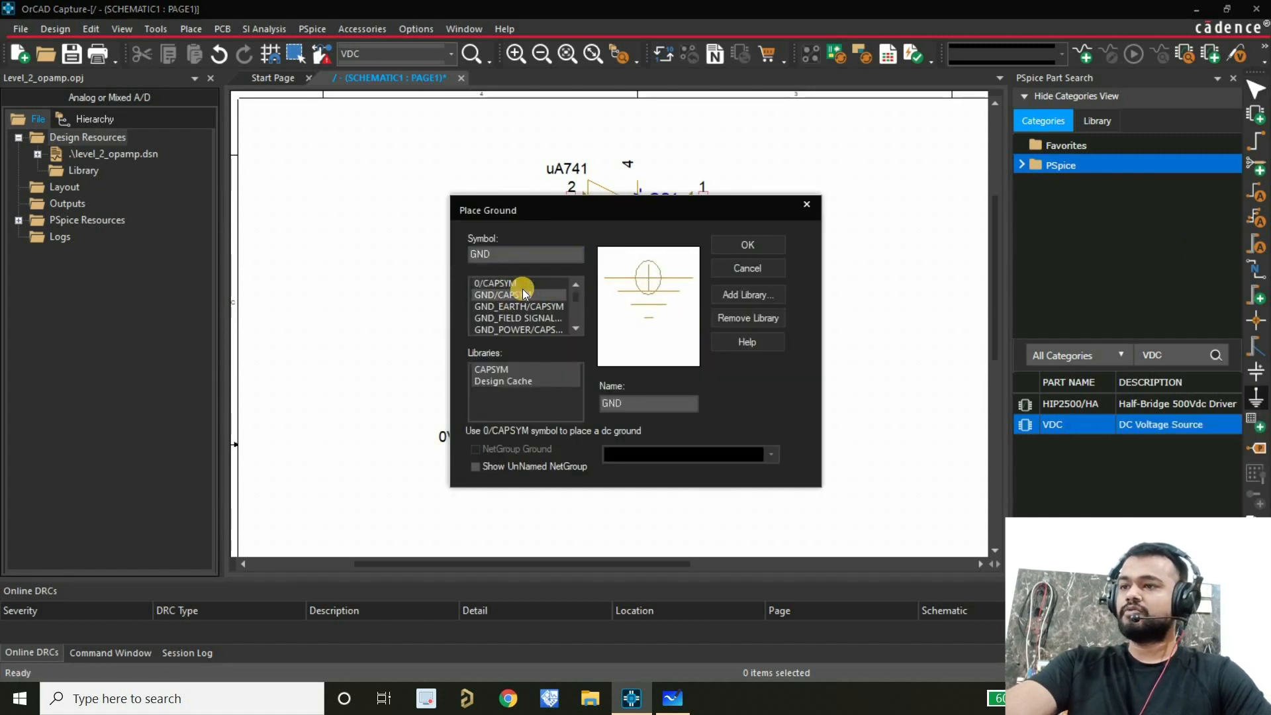
click(510, 283)
click(747, 244)
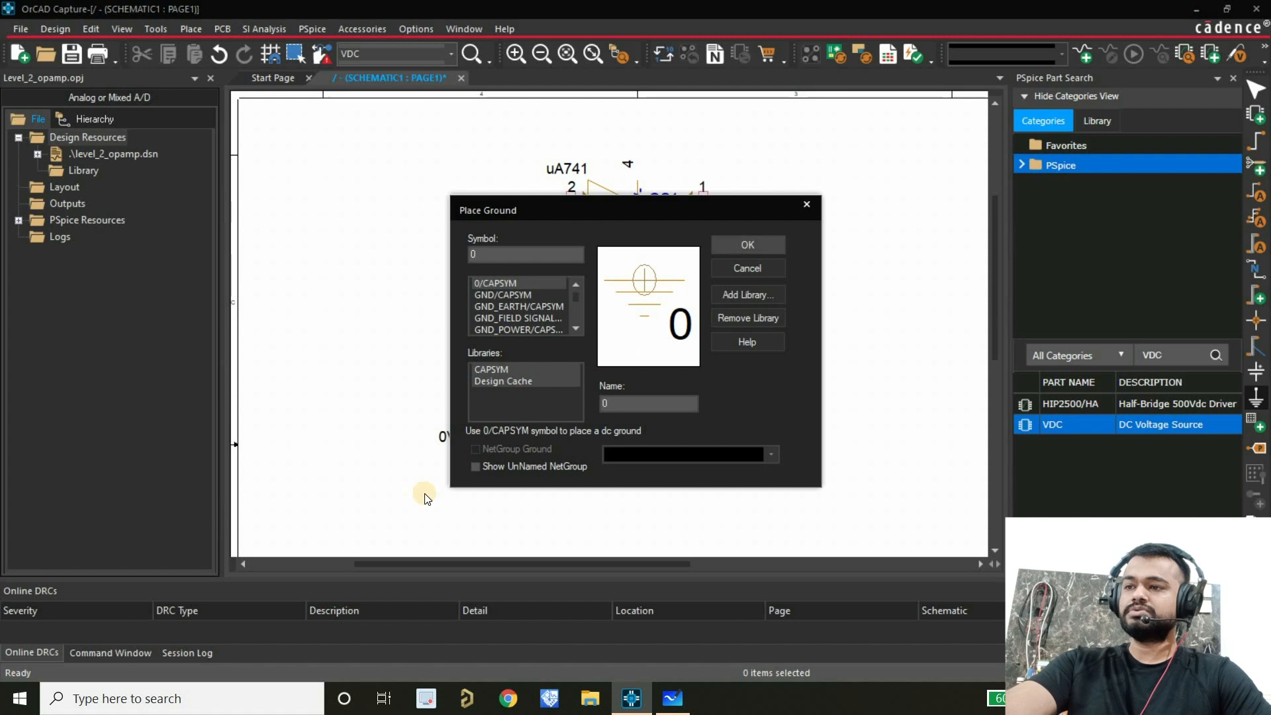
click(489, 478)
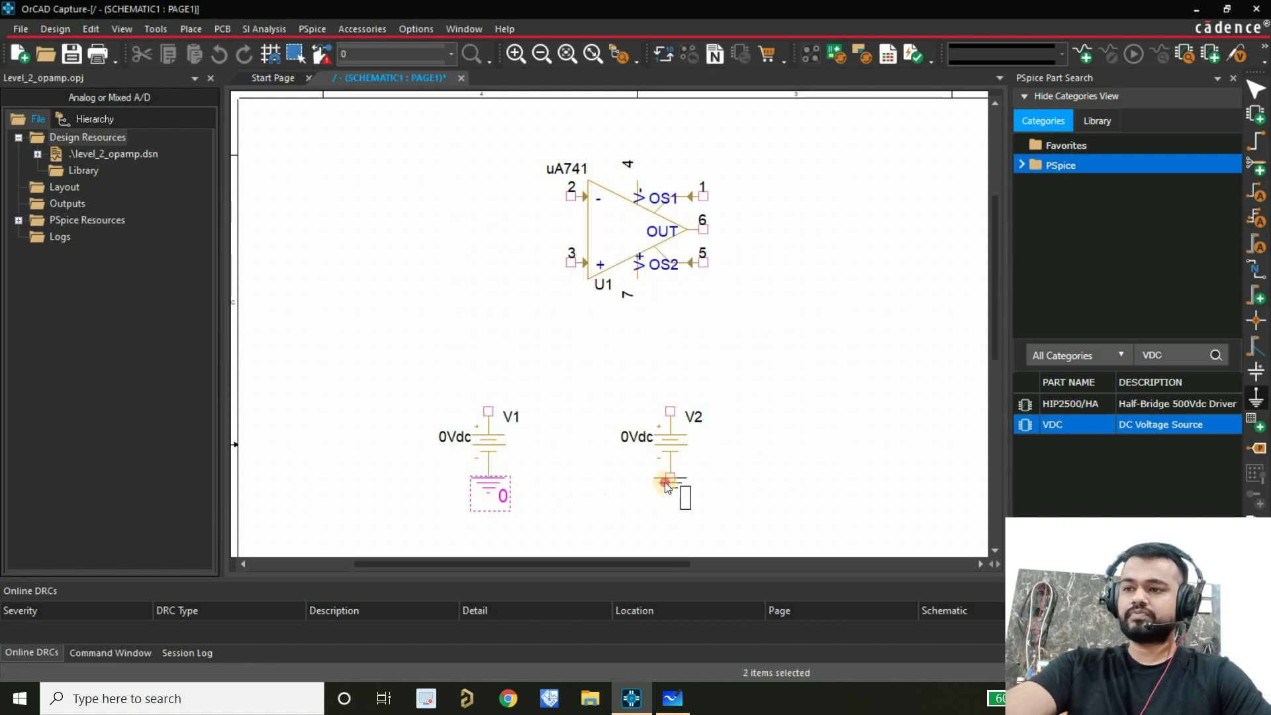
right_click(727, 470)
click(790, 151)
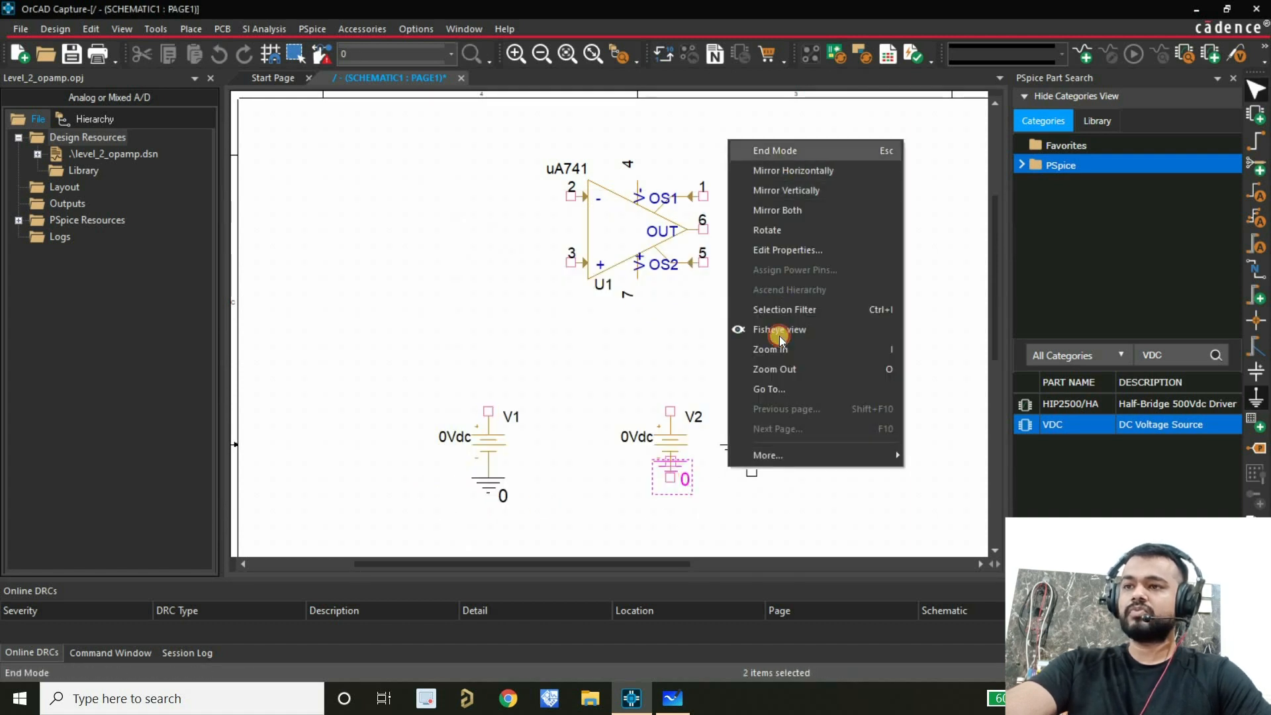
Step: Move V2's ground symbol down so it sits on the source's negative terminal, level with V1's ground
double_click(685, 466)
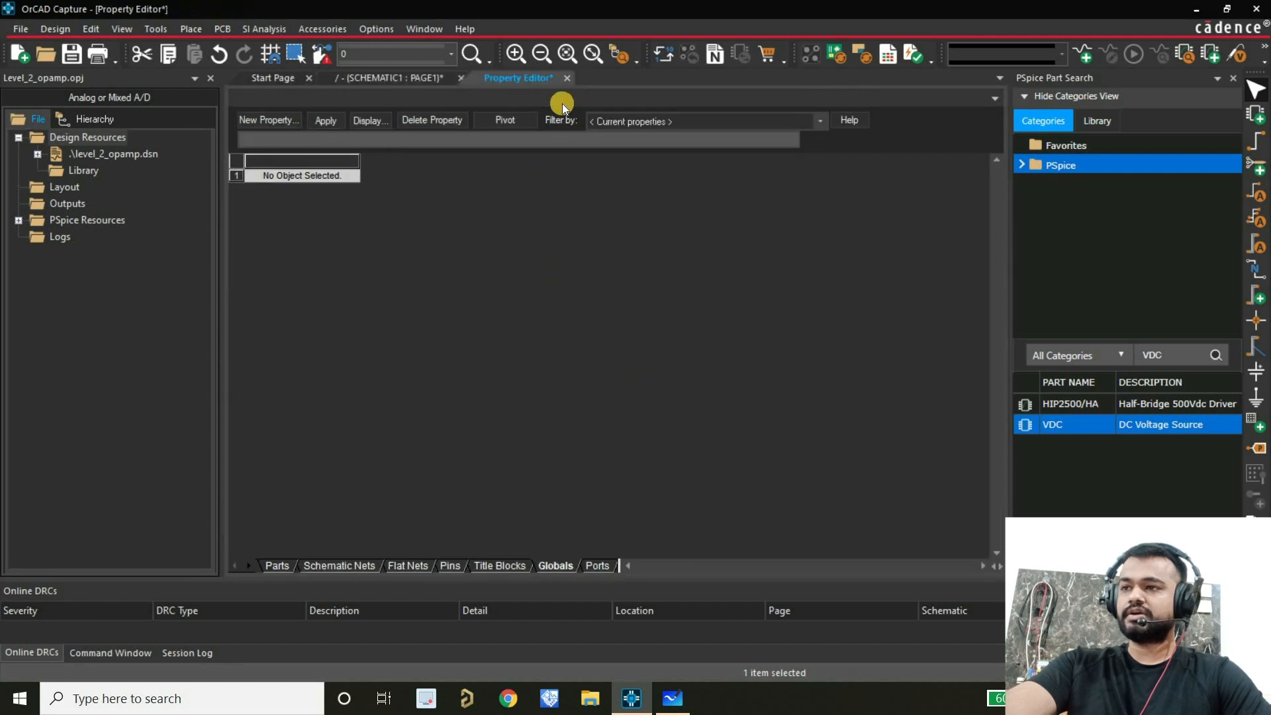
click(568, 77)
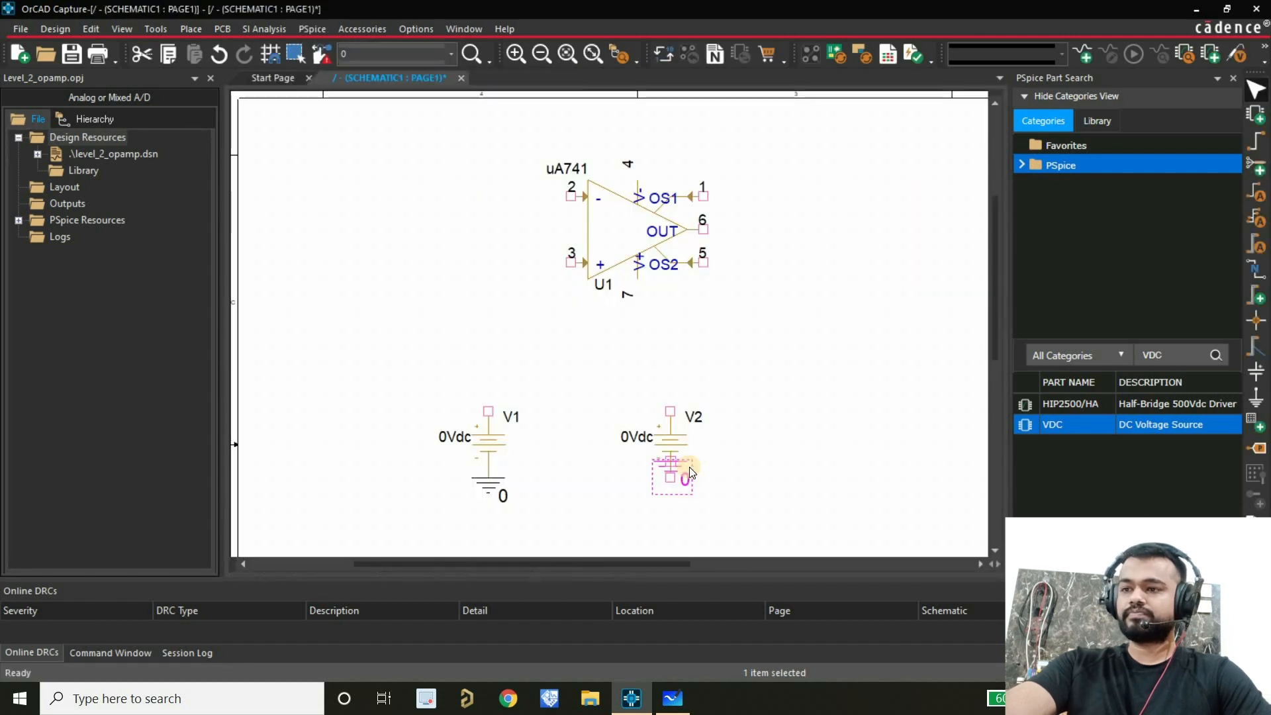
drag(687, 483, 685, 481)
click(561, 425)
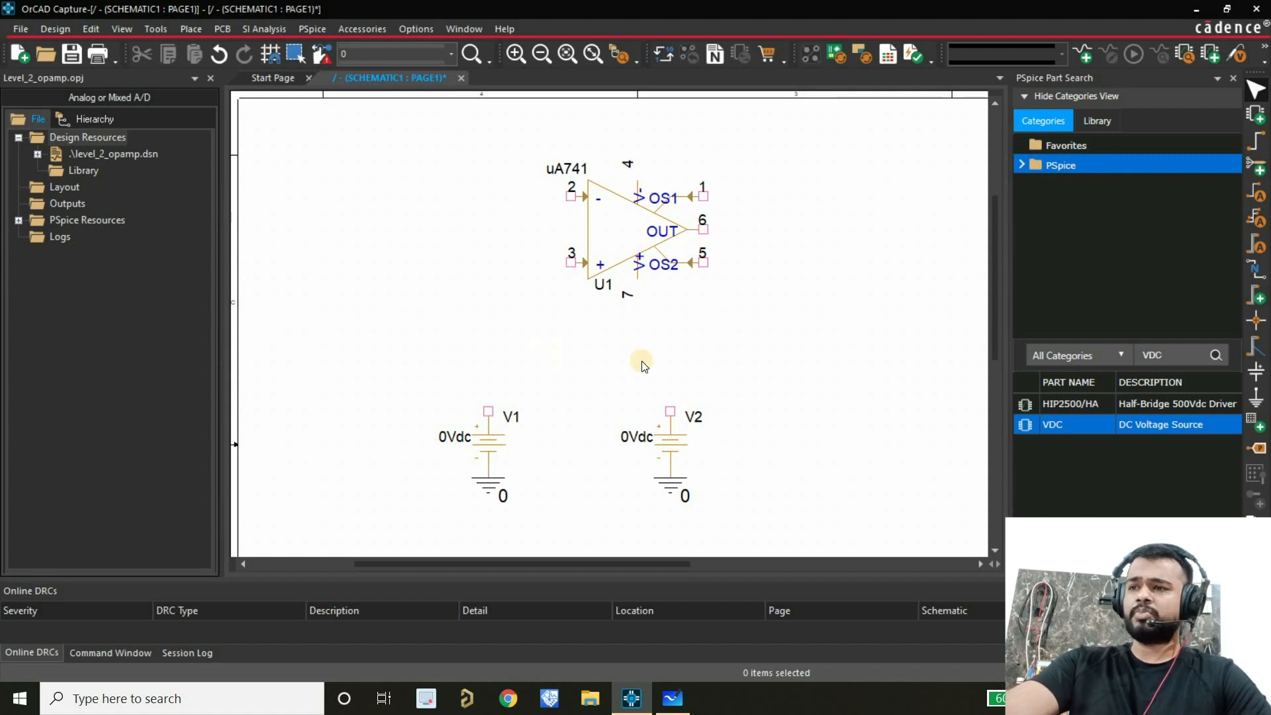
Step: Place two PORTBOTH-L hierarchical ports, one on the positive terminal of each source V1 and V2
click(1260, 451)
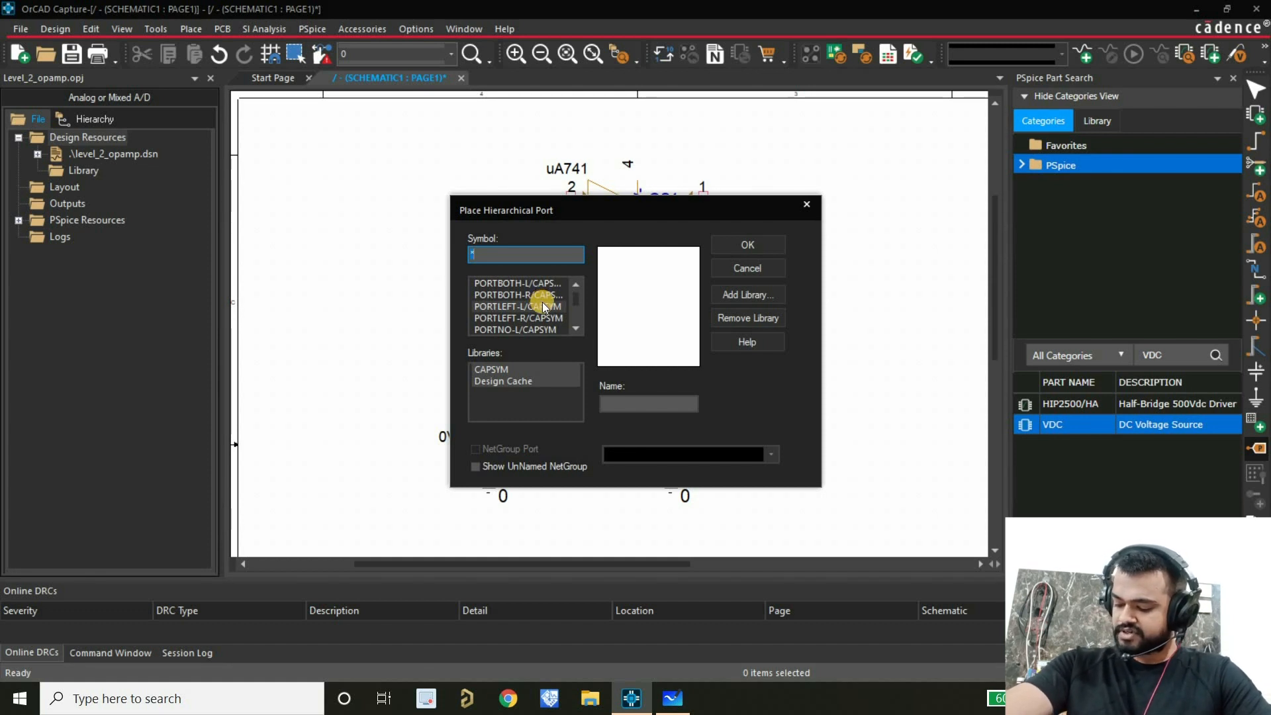
click(532, 282)
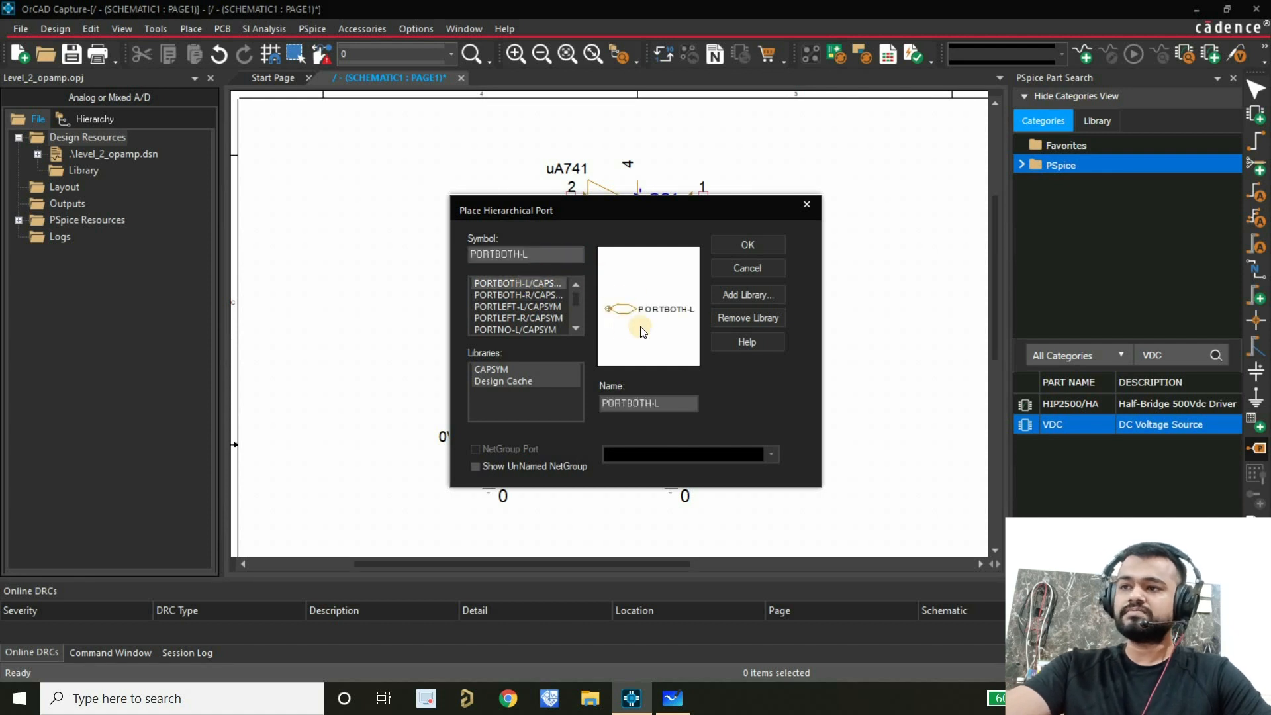
click(740, 240)
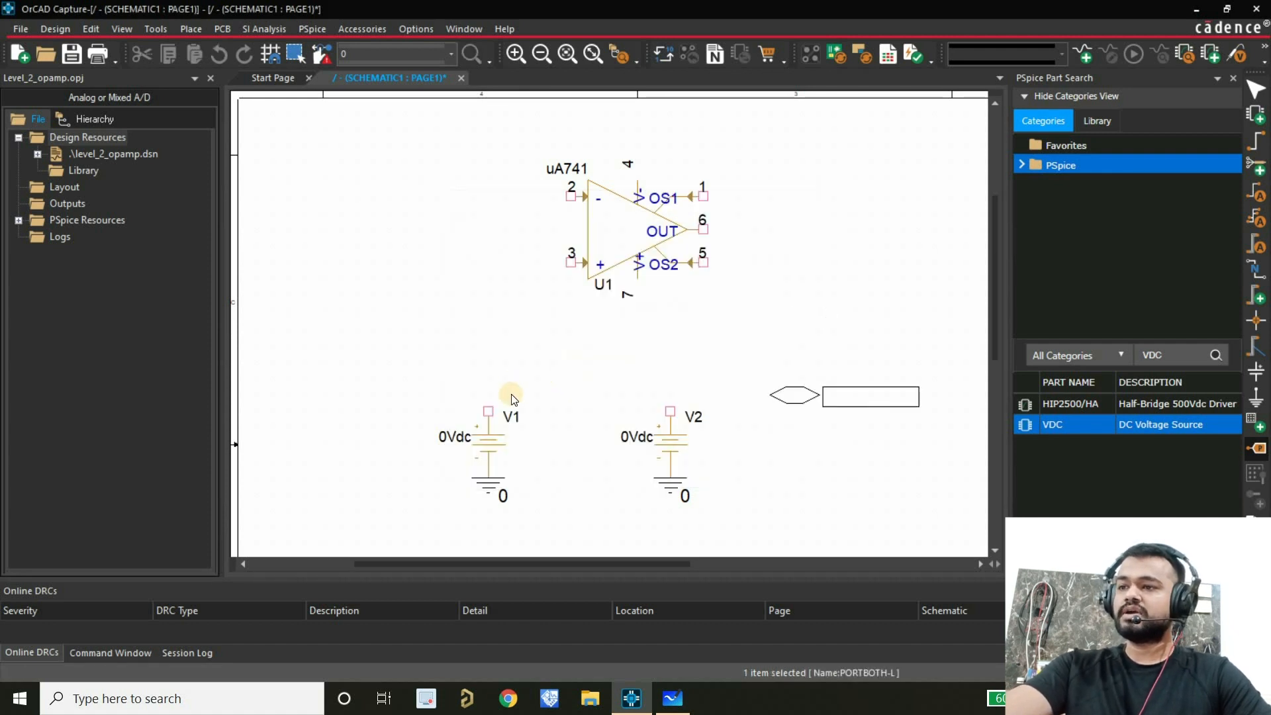
click(489, 412)
click(671, 411)
right_click(803, 293)
click(826, 307)
Step: Raise both ports straight above V1 and V2, level with each other, with a short wire down to each source
drag(703, 414, 701, 378)
click(516, 416)
mouse_move(516, 414)
mouse_down()
mouse_move(511, 387)
mouse_move(502, 400)
mouse_up()
click(563, 452)
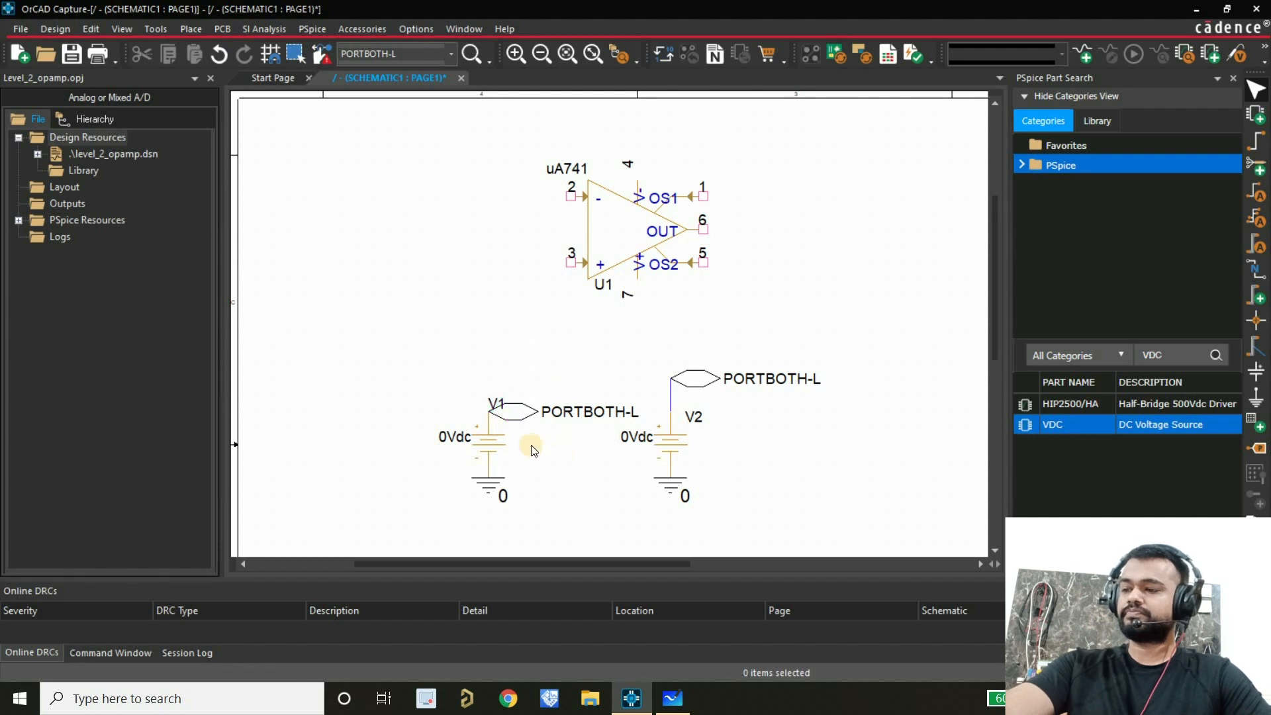
drag(530, 416, 523, 380)
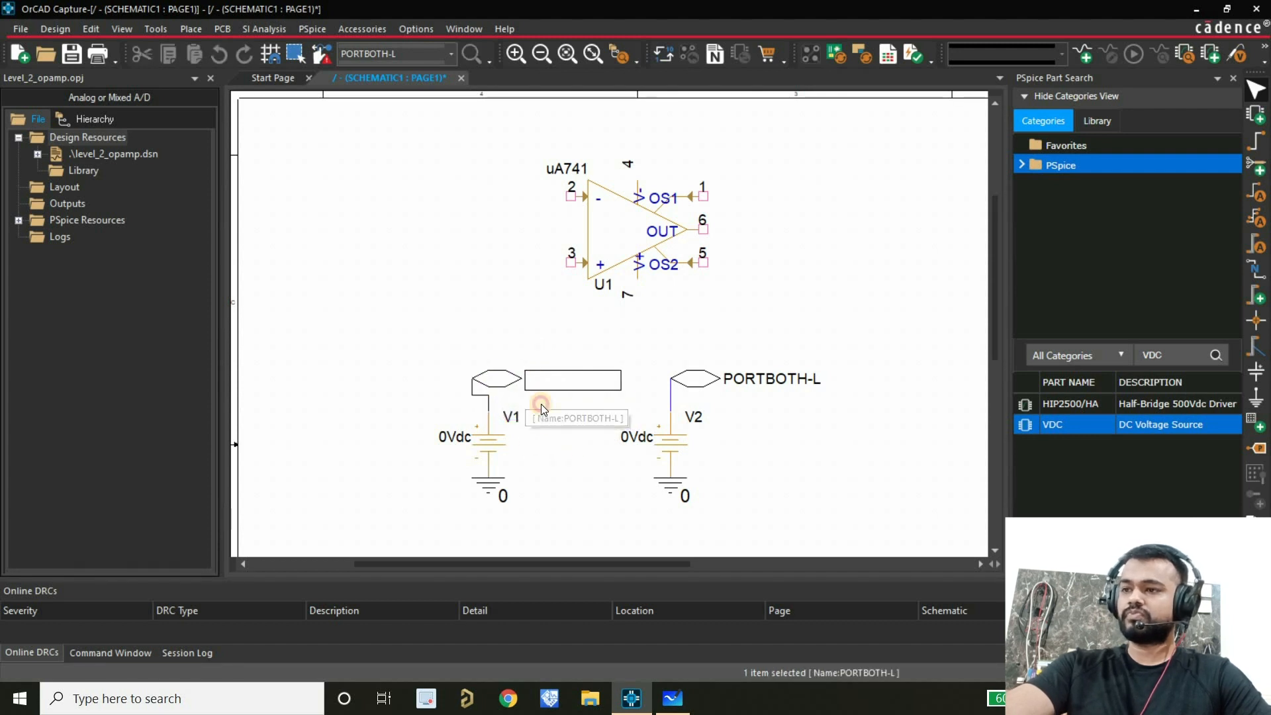
click(559, 425)
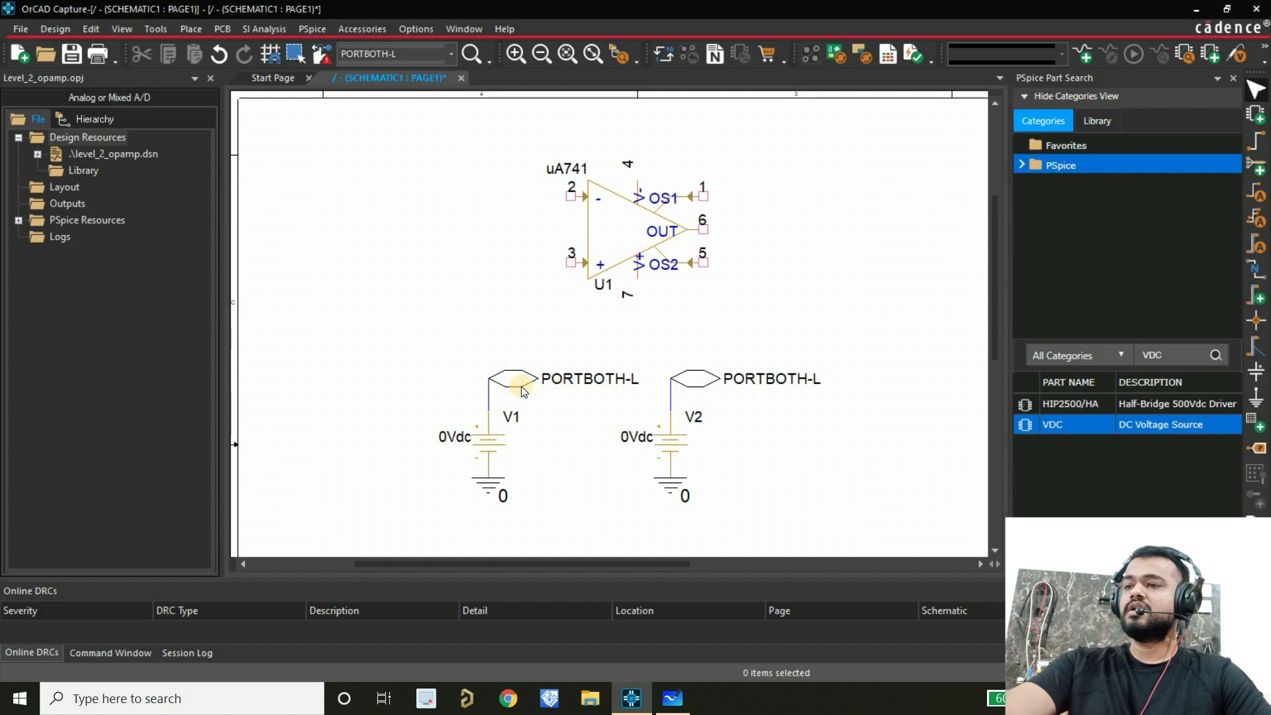
Step: Set the DC value of source V1 to 15Vdc
double_click(488, 447)
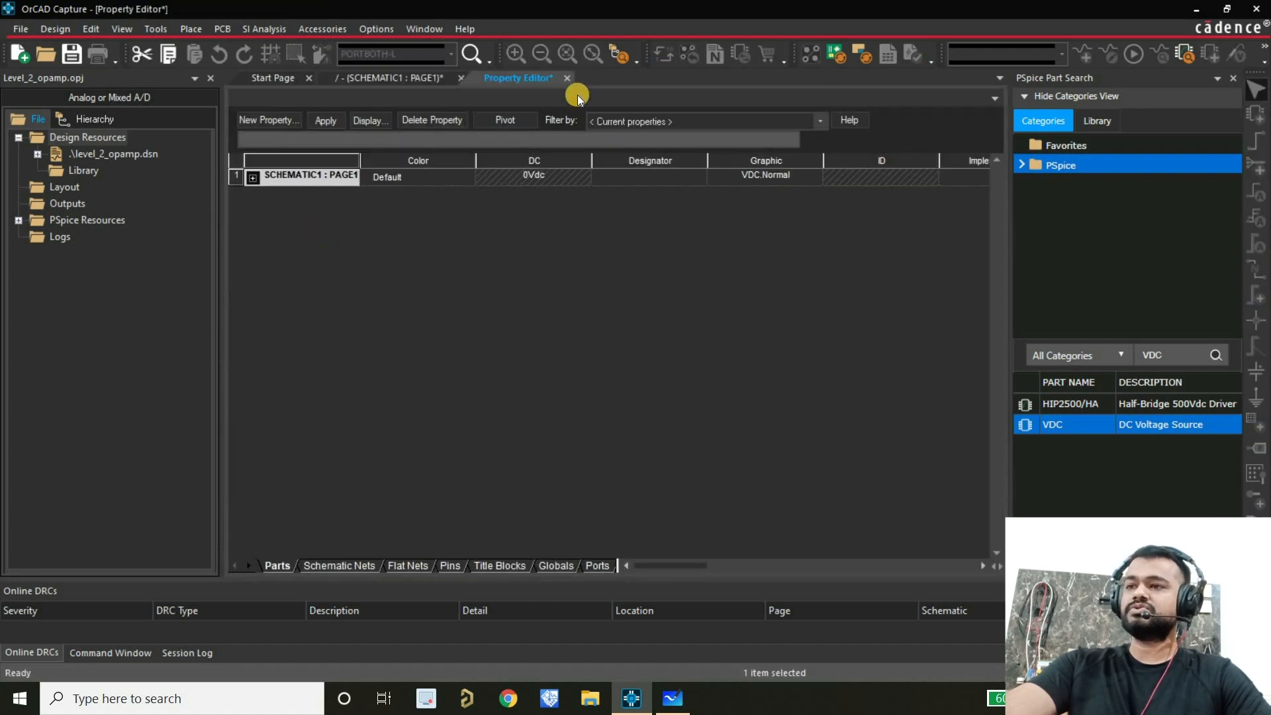
click(567, 77)
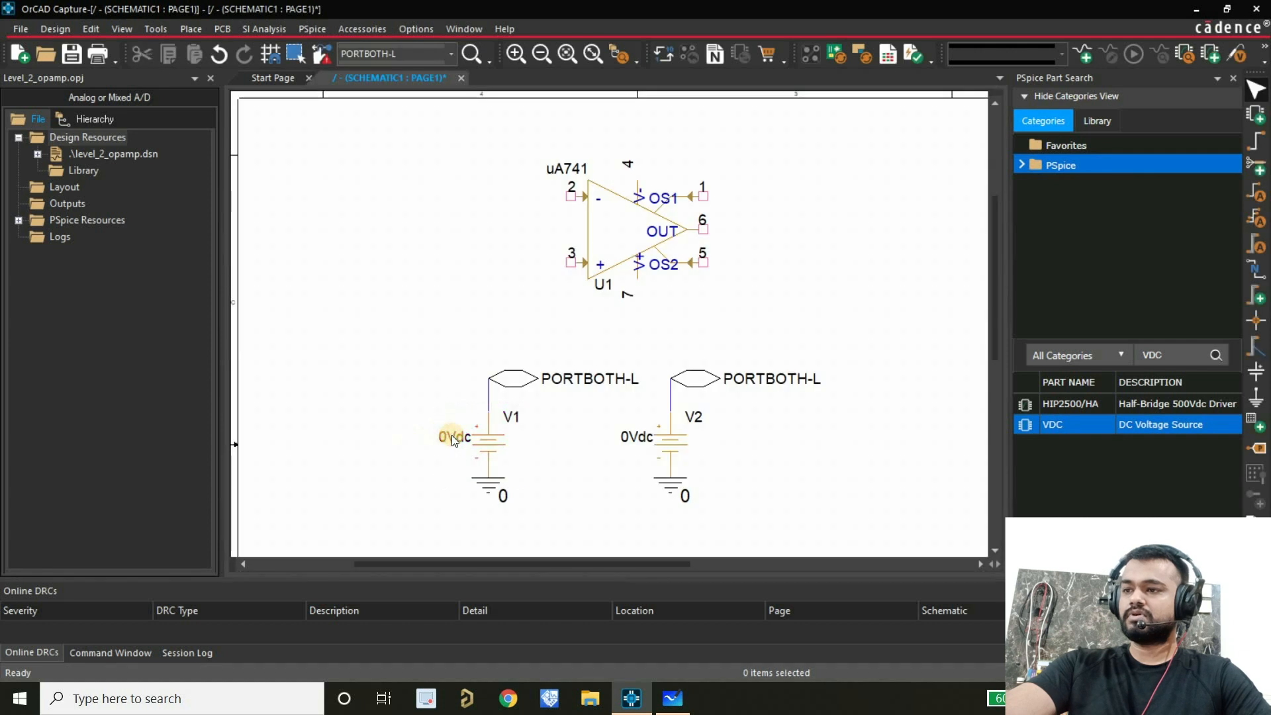
double_click(453, 439)
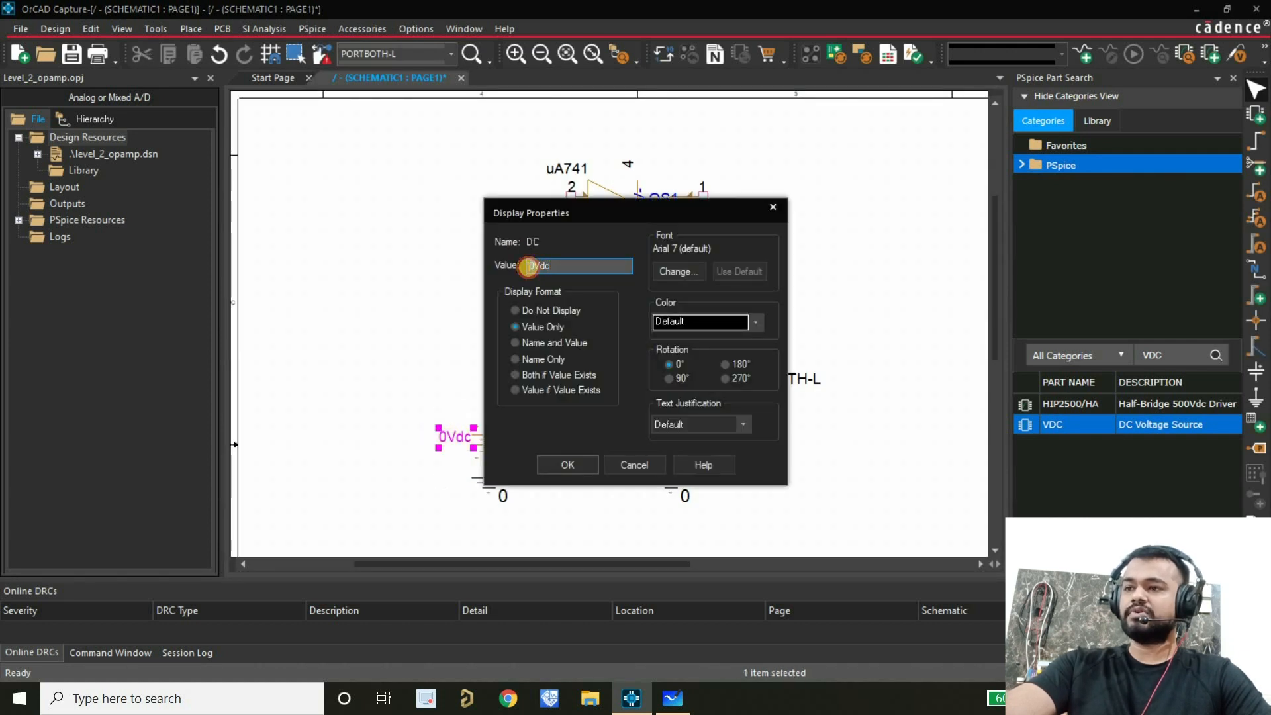
click(563, 464)
Step: Set the DC value of source V2 to -15Vdc
double_click(626, 437)
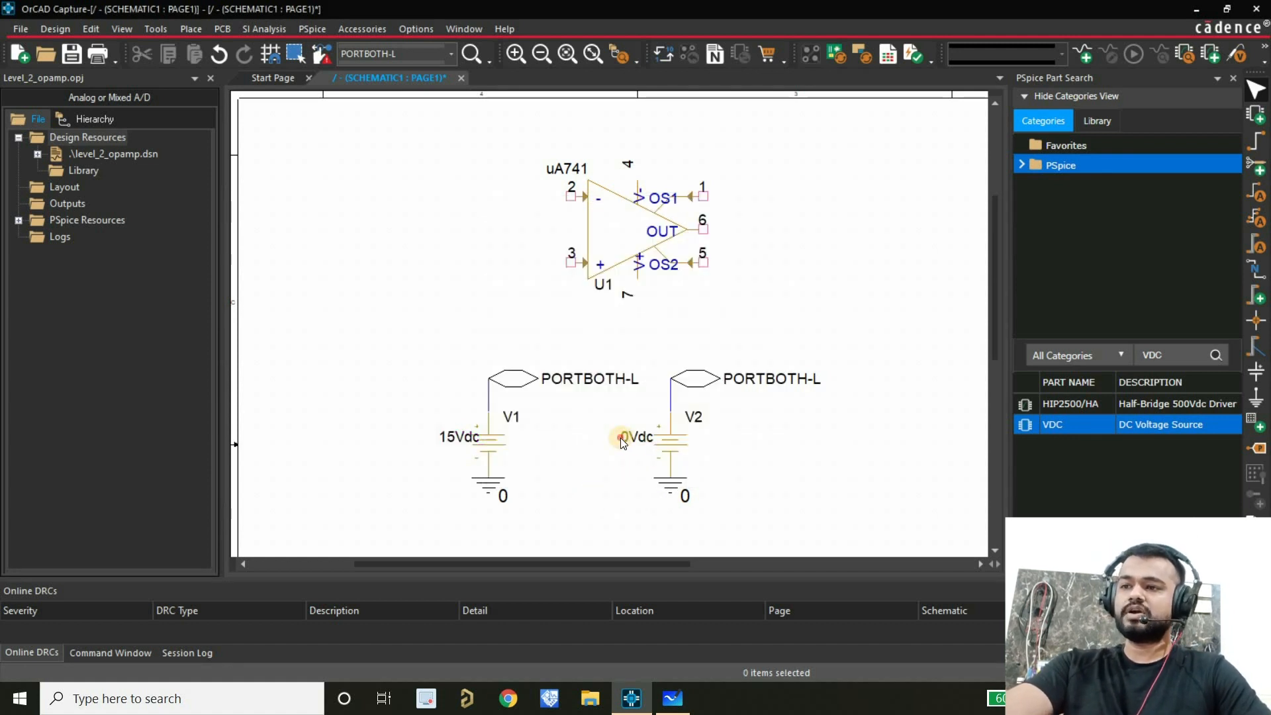
click(553, 328)
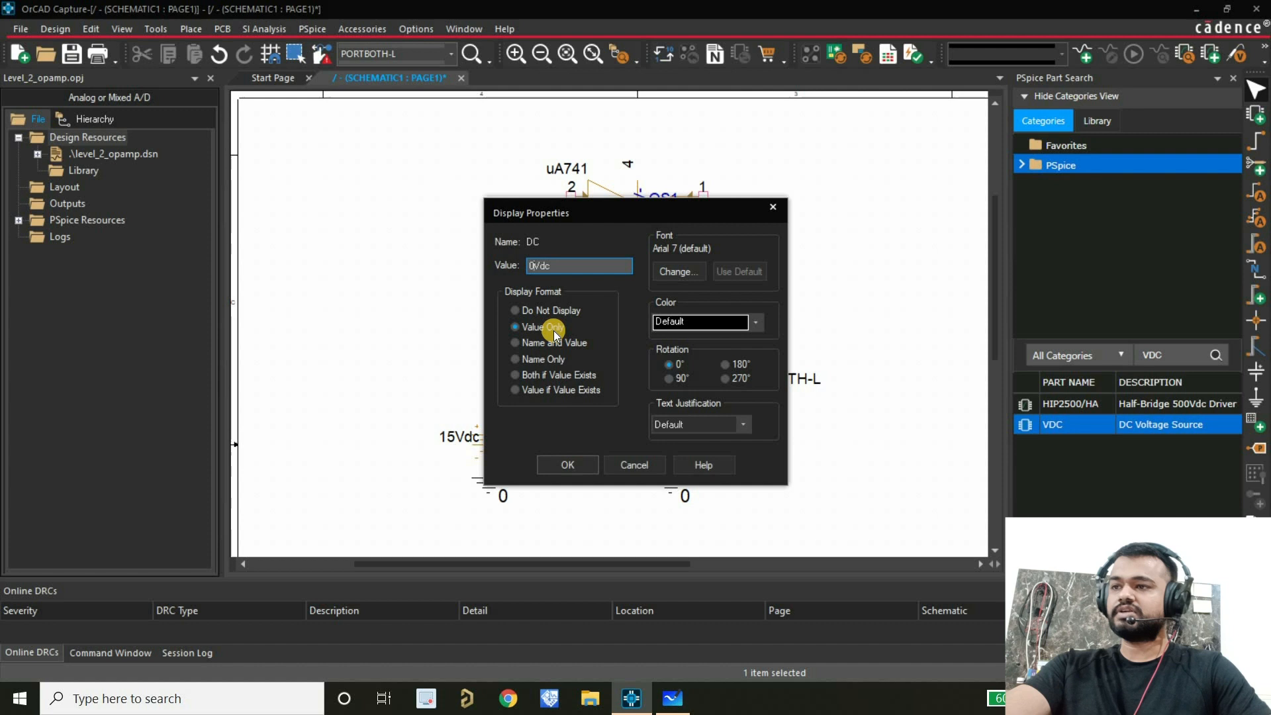
text(15)
key(Return)
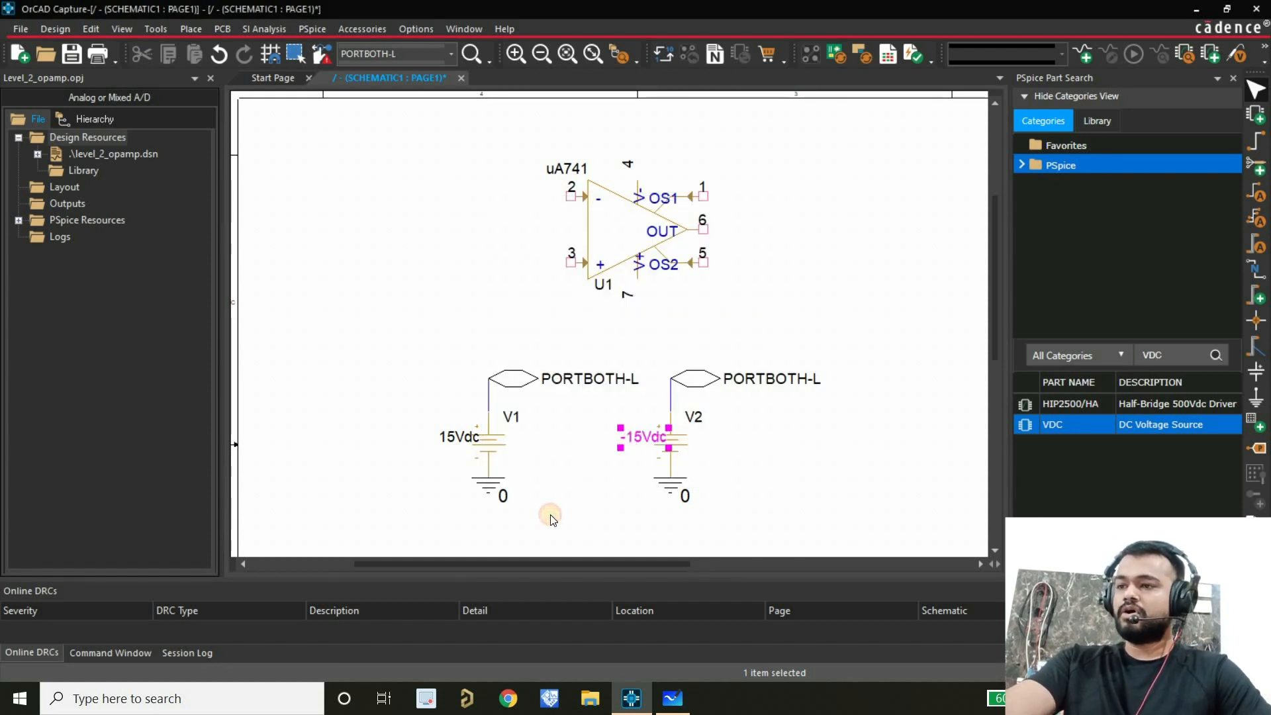
click(550, 517)
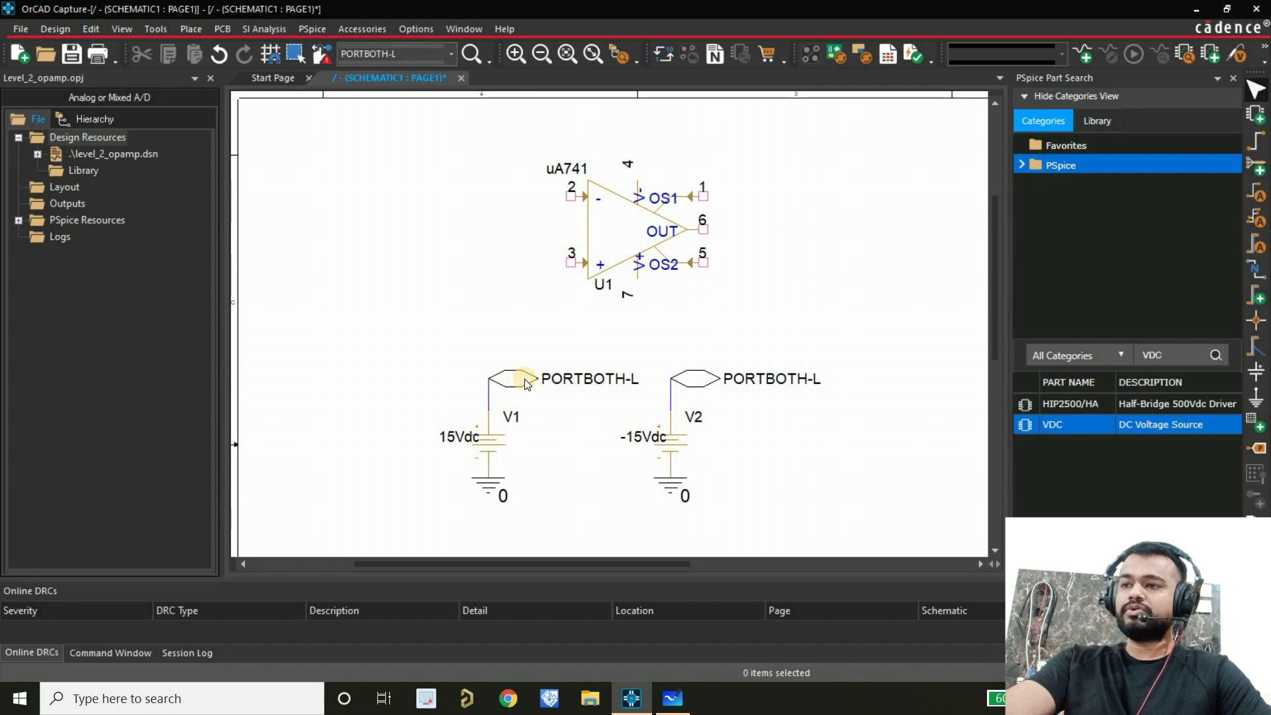
Step: Rename the port on V1 as VCC and the port on V2 as VEE
double_click(551, 378)
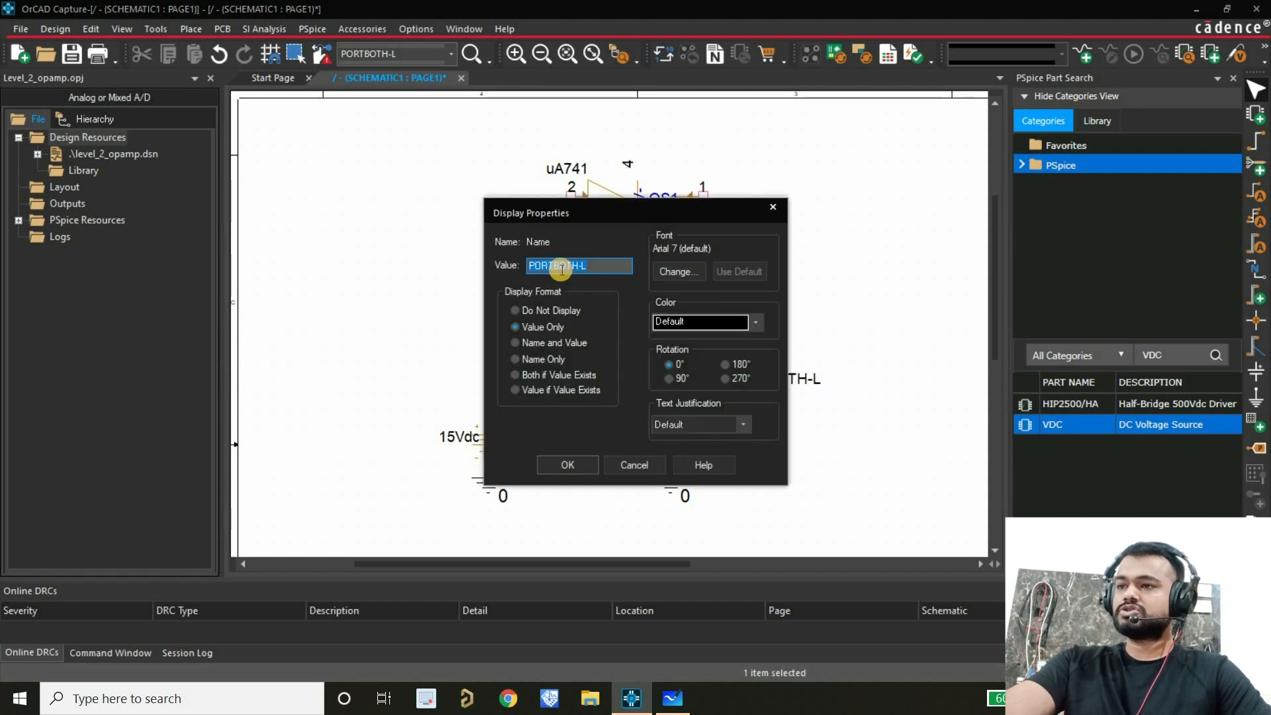
text(VCC)
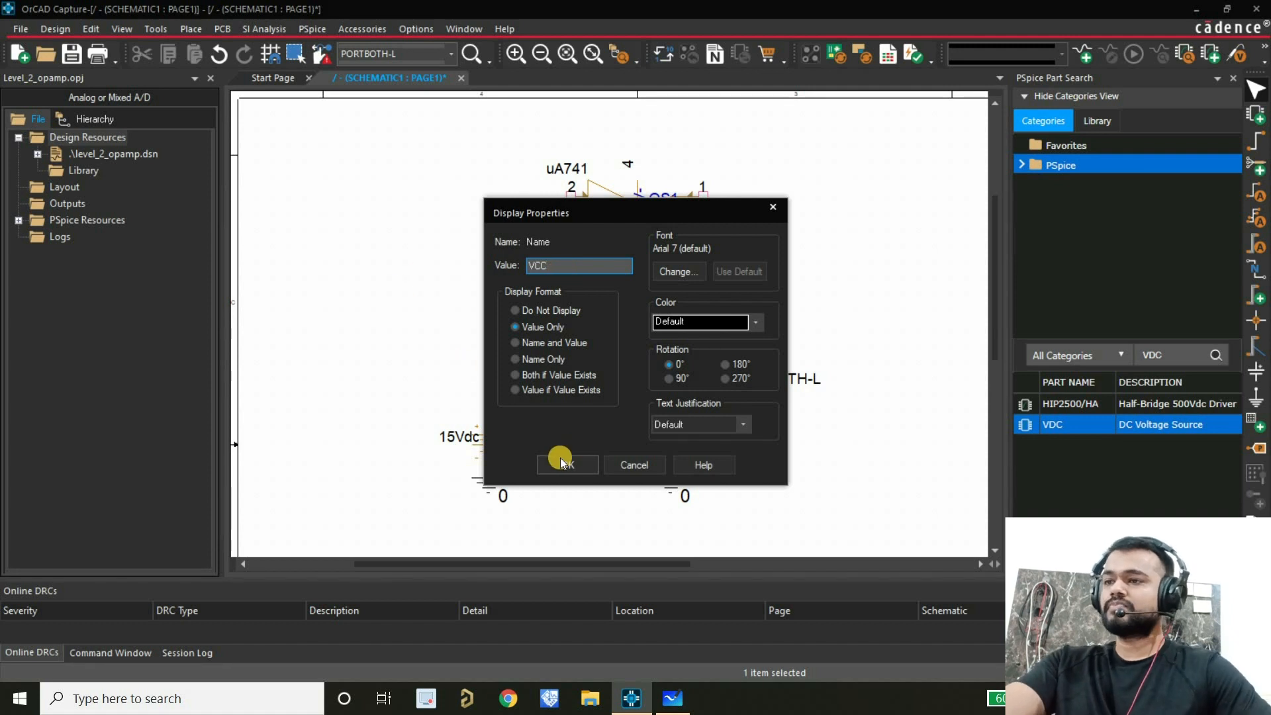
click(586, 468)
double_click(742, 383)
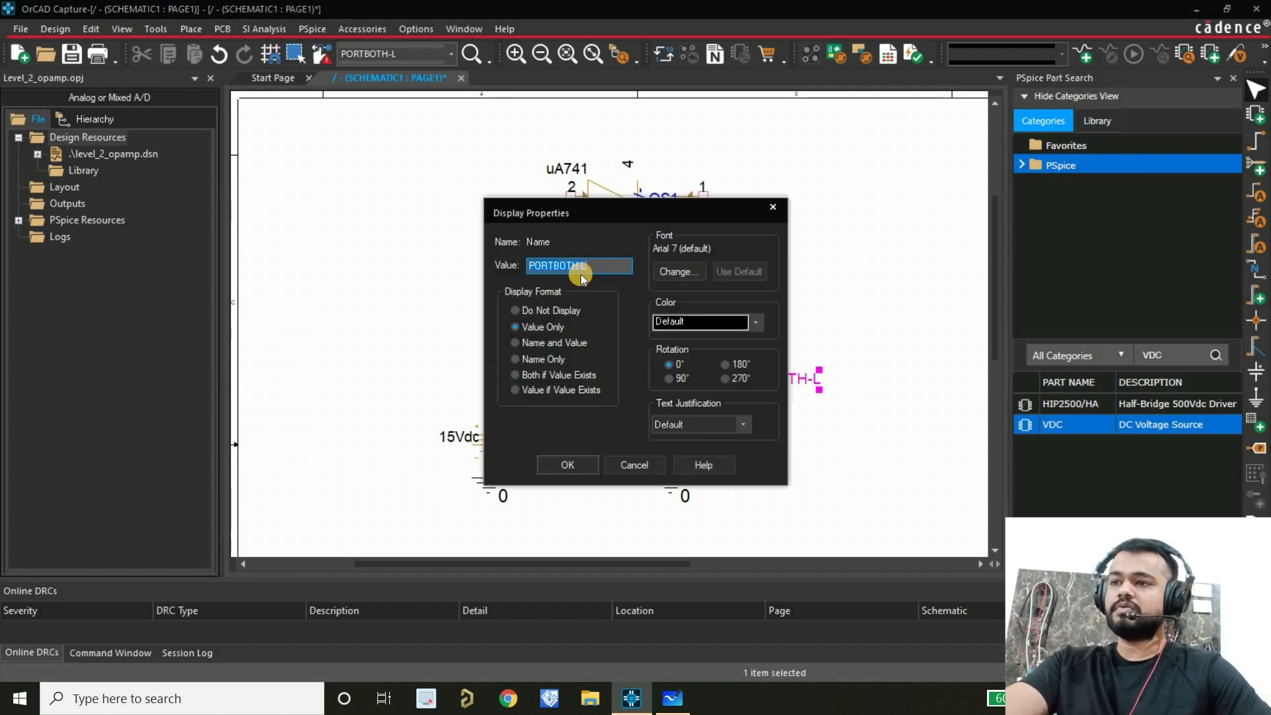
text(VEE)
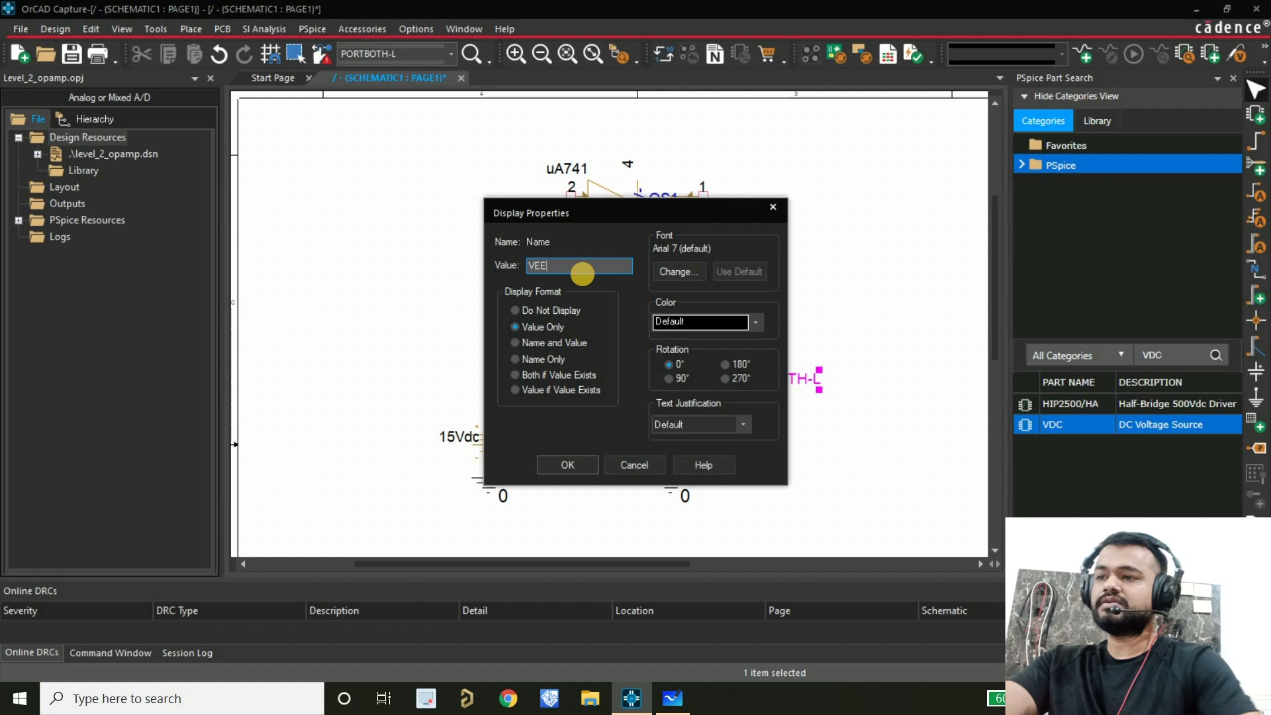
click(566, 467)
click(566, 470)
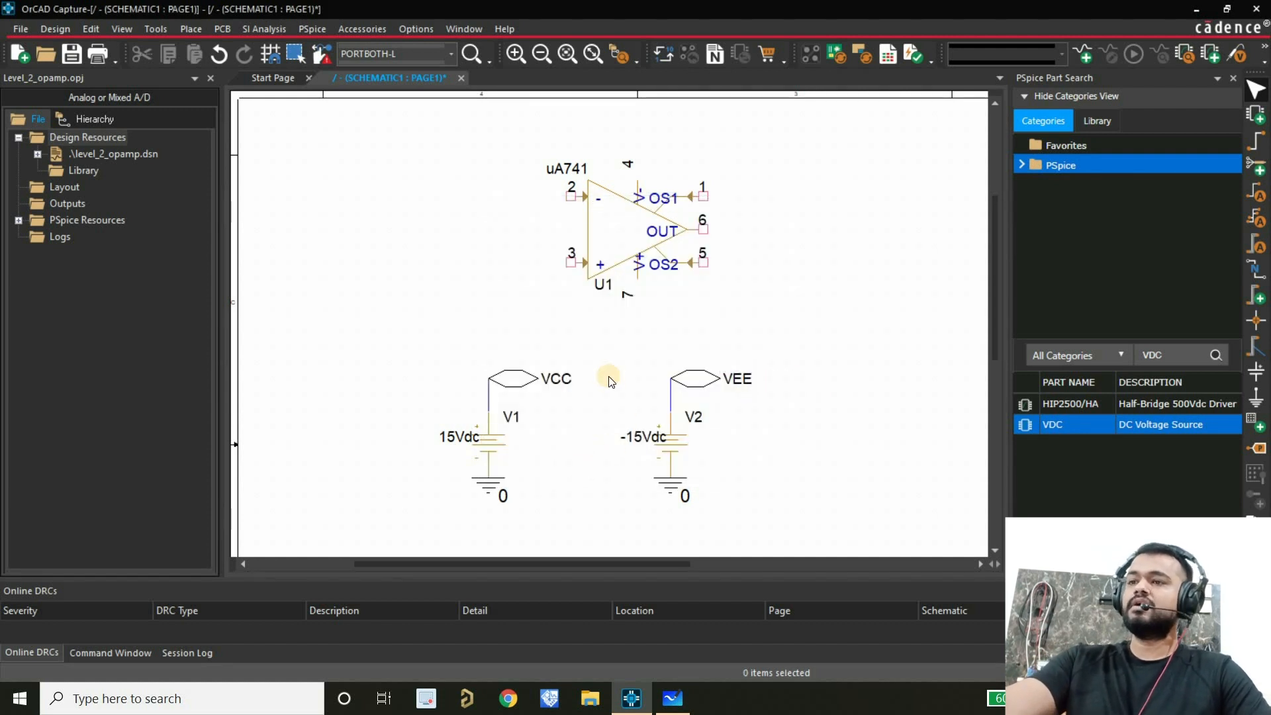
Step: Copy the VCC port onto op-amp pin 7 and shift the copy slightly down to leave a short wire
click(514, 377)
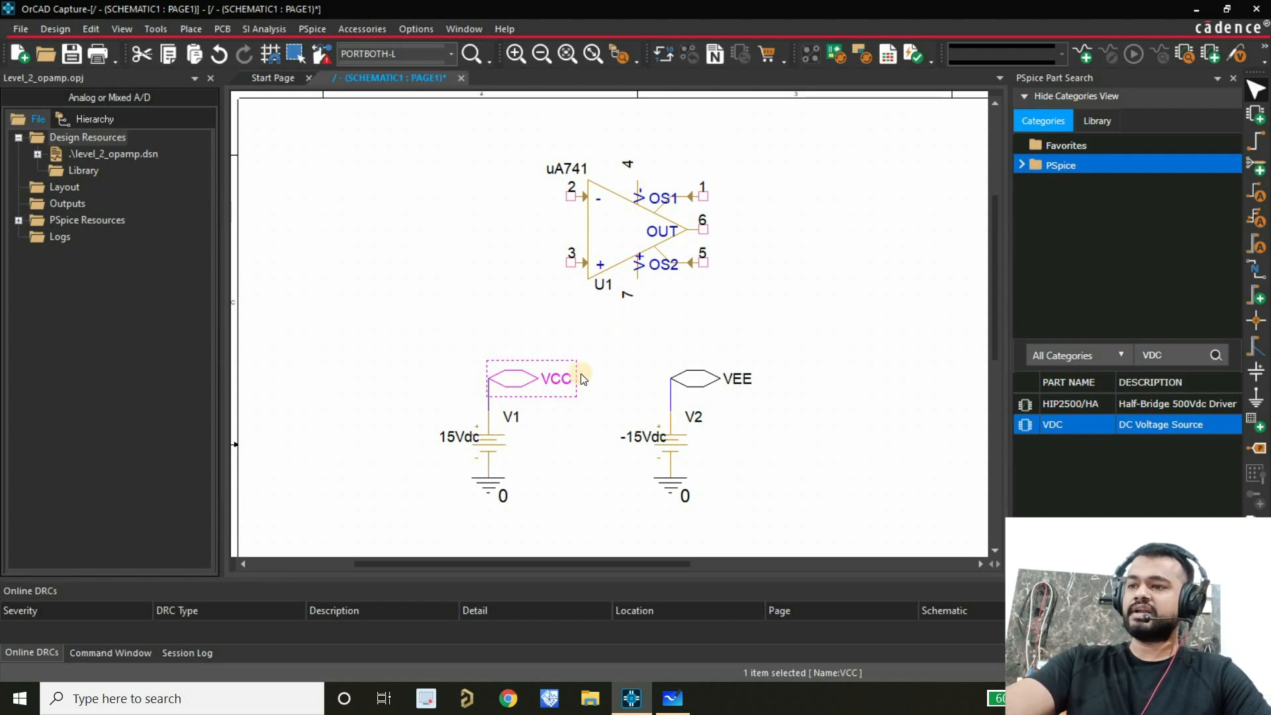
key(ctrl+v)
click(652, 281)
click(663, 290)
drag(667, 290, 680, 323)
click(796, 381)
Step: Copy the VEE port onto op-amp pin 4 and shift the copy slightly up to leave a short wire
click(701, 388)
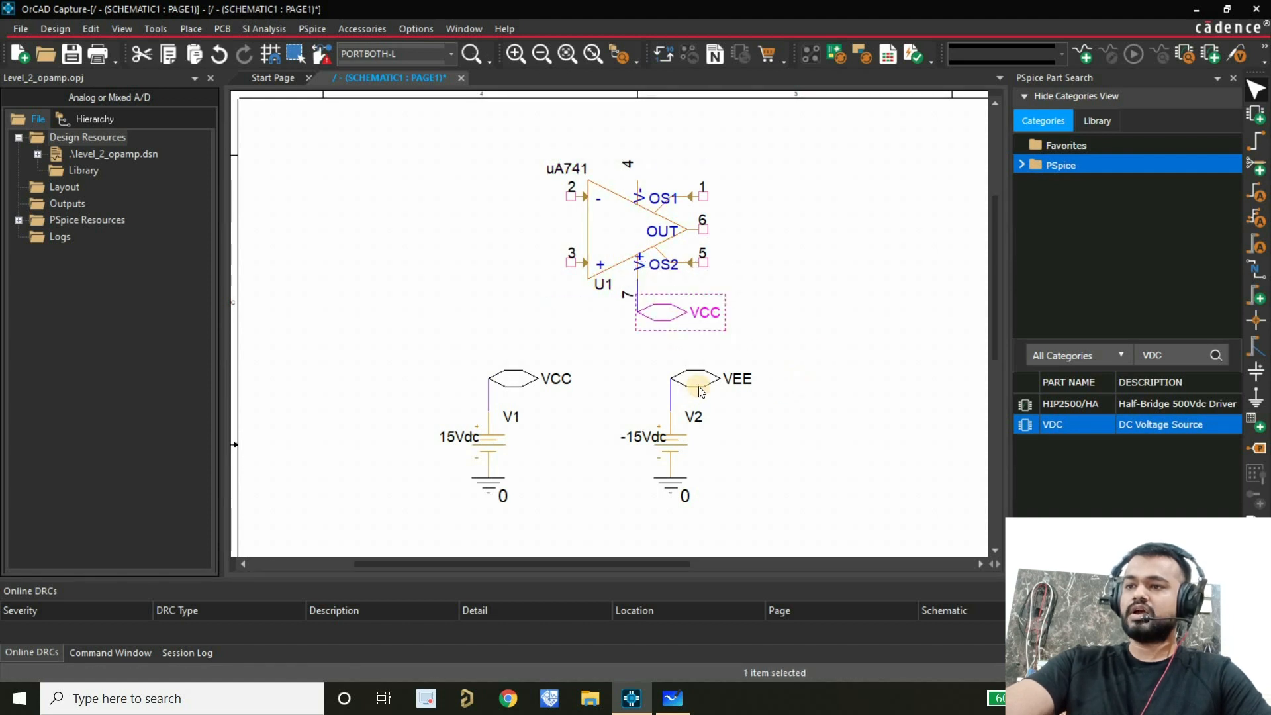
key(ctrl+c)
key(ctrl+v)
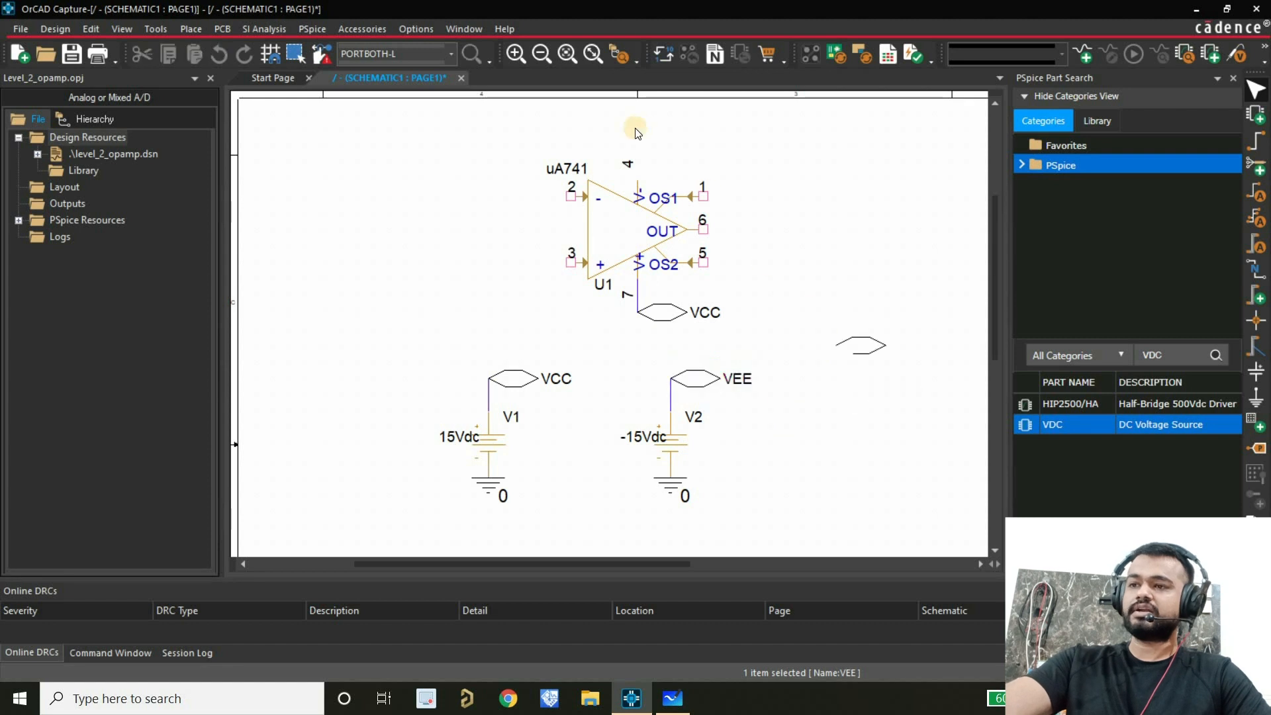
click(662, 180)
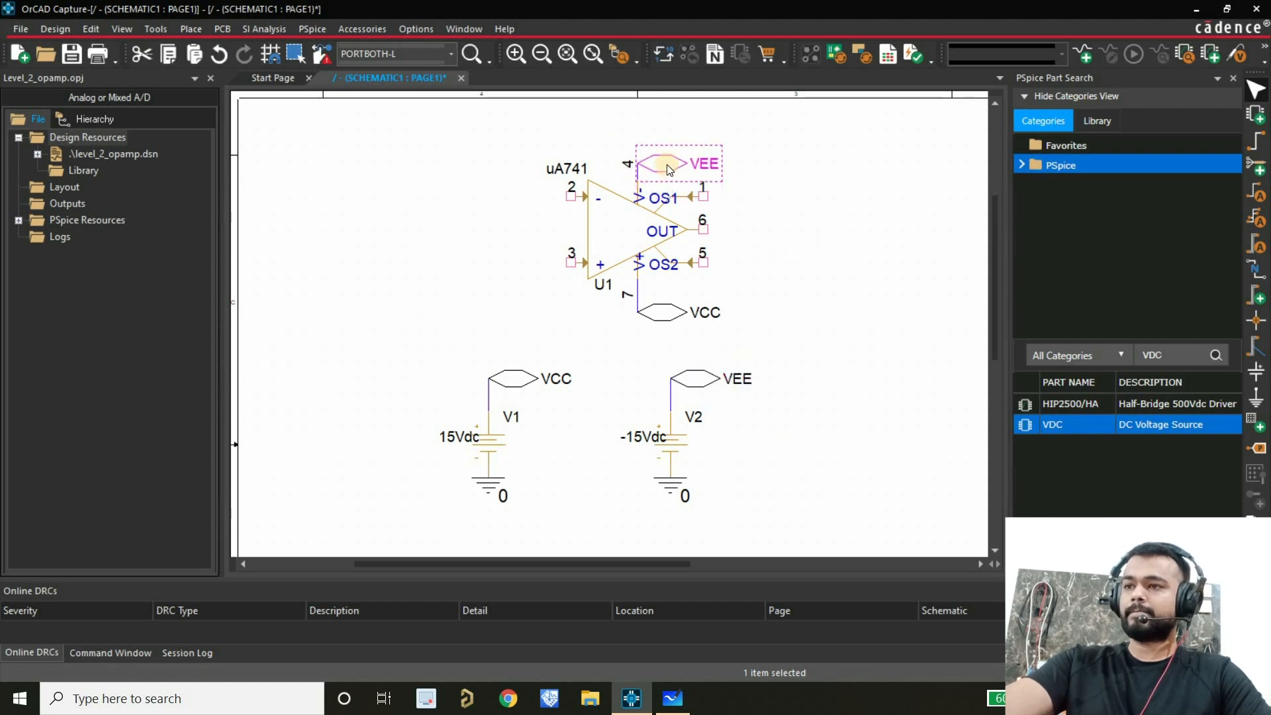
drag(667, 182, 668, 147)
click(781, 180)
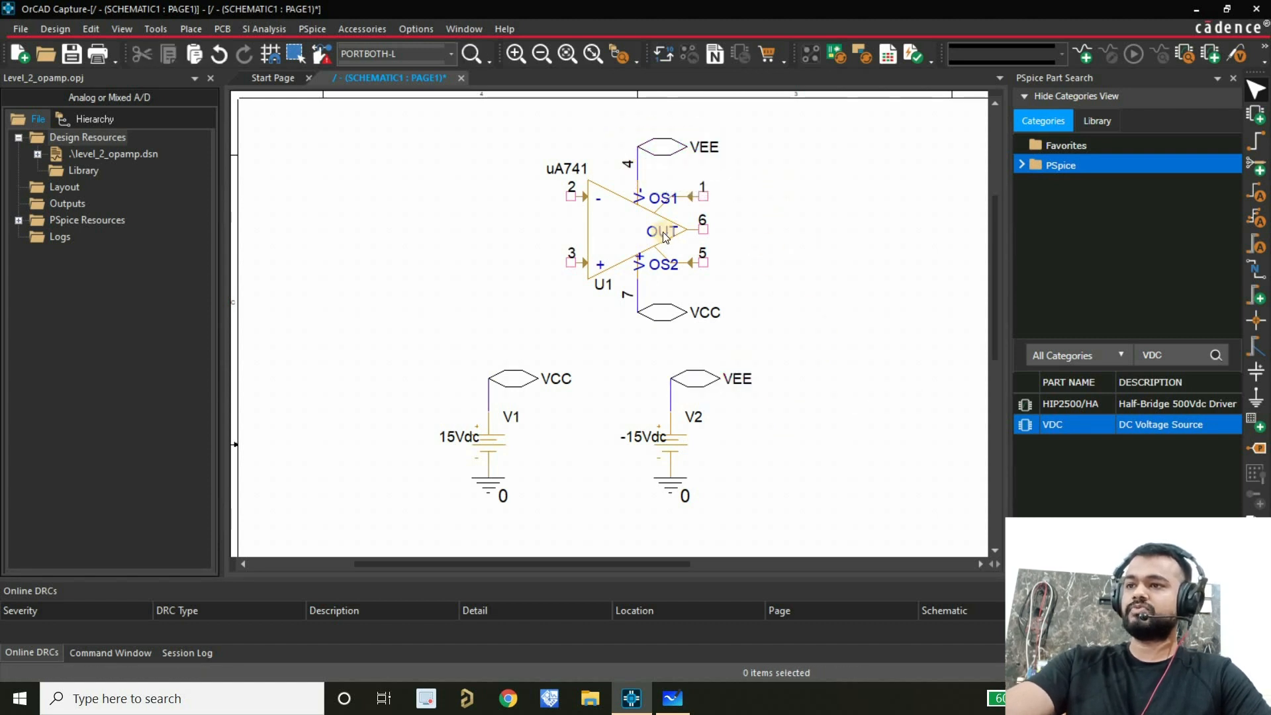
Step: Move the V1 and V2 supplies with their ports and grounds as a group to the right of the op-amp
scroll(555, 358, down, 1)
drag(636, 459, 446, 337)
drag(485, 419, 720, 280)
click(608, 306)
Step: Search the PSpice parts for Resistor
scroll(580, 271, up, 1)
mouse_move(615, 564)
mouse_down()
mouse_move(709, 548)
mouse_move(648, 542)
mouse_move(692, 531)
mouse_move(596, 547)
mouse_up()
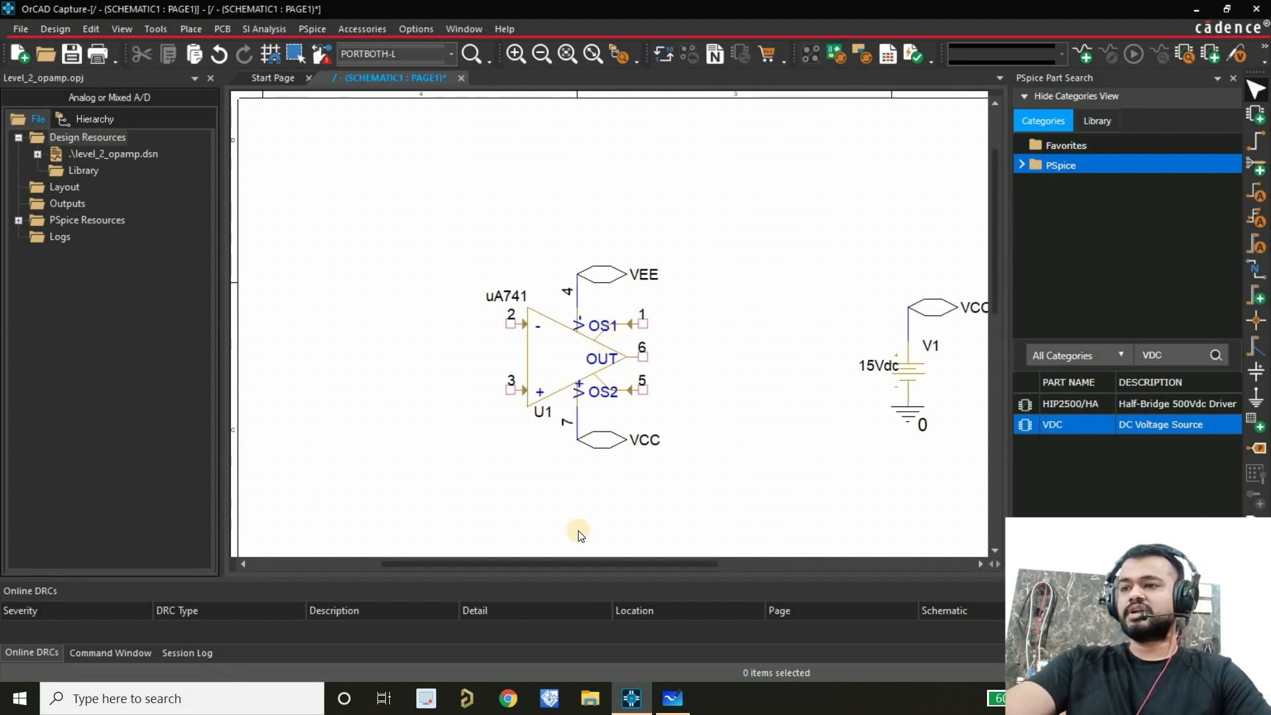
drag(553, 565, 545, 490)
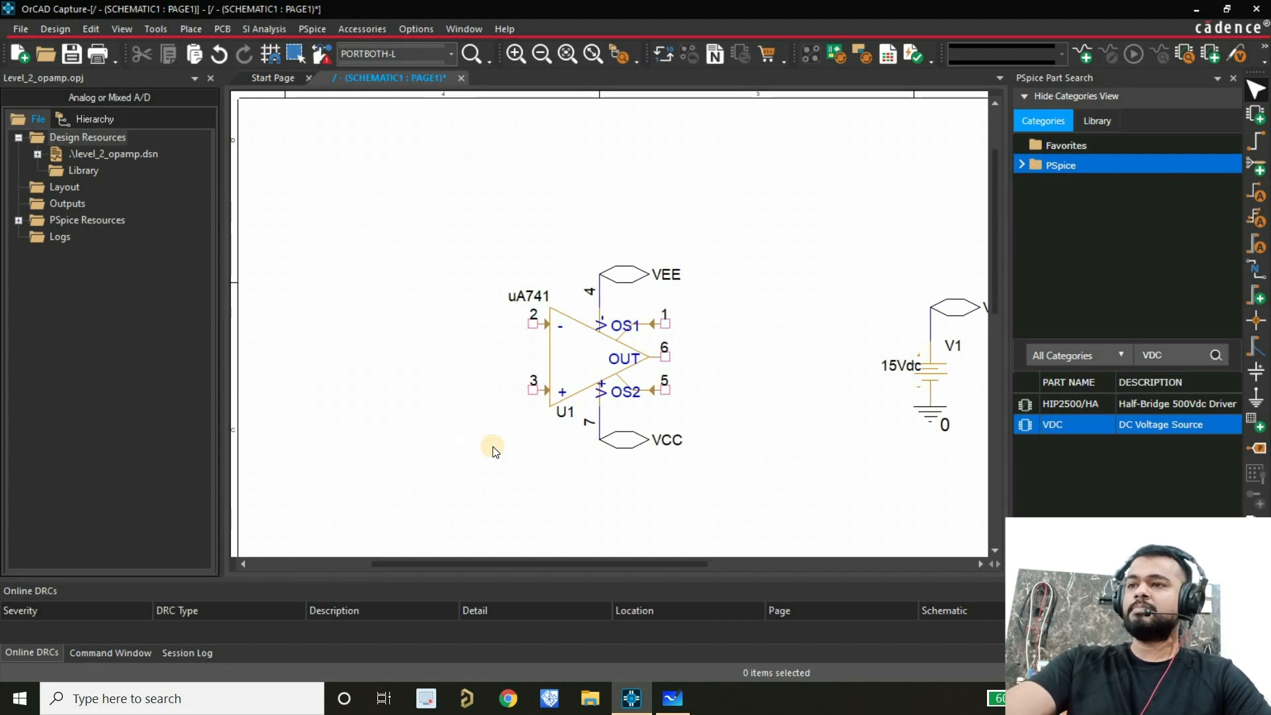
scroll(588, 369, down, 2)
scroll(616, 329, up, 2)
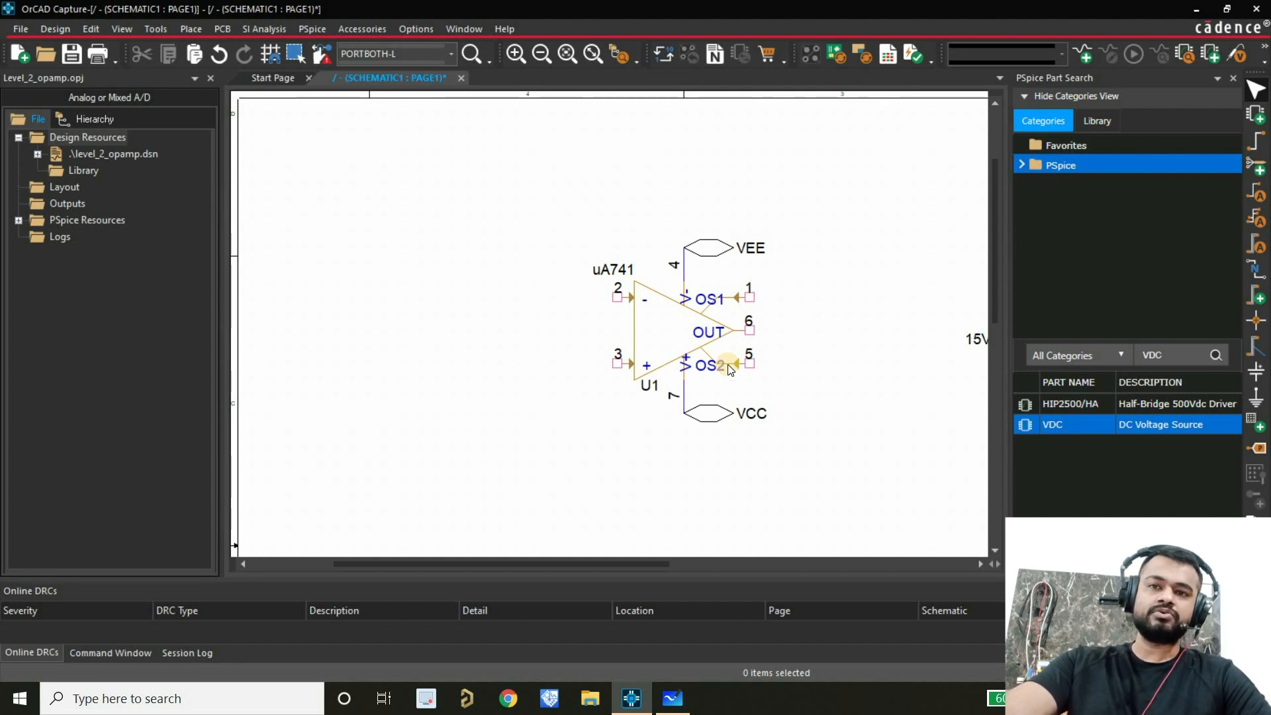
click(1192, 357)
drag(1190, 355, 1148, 355)
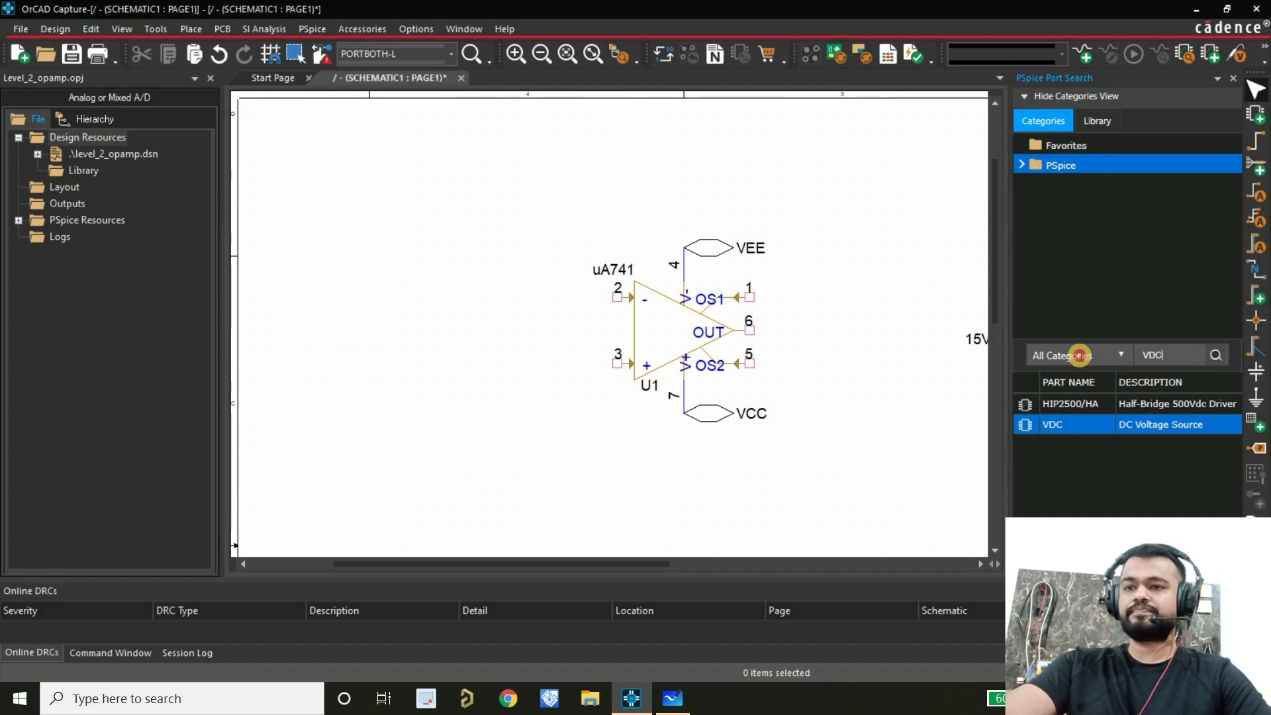
text(Resistor)
key(Return)
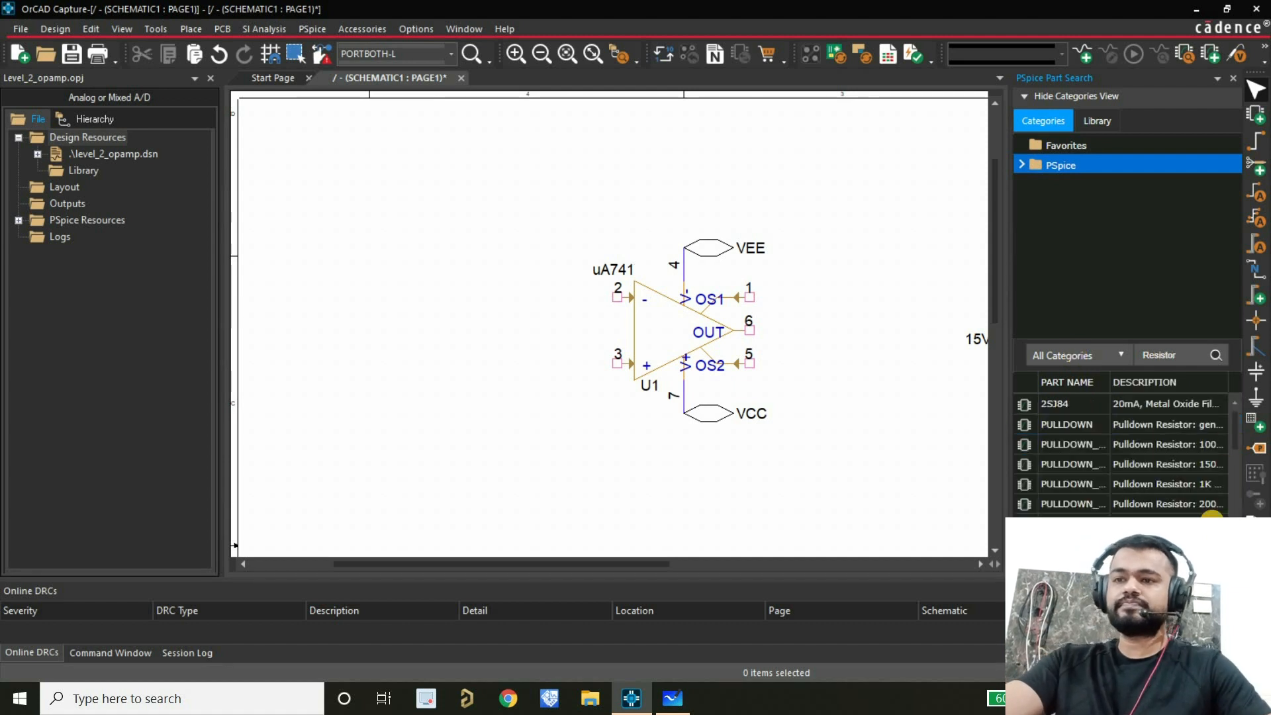
Step: Place two general-purpose R resistors, one beside the op-amp's inverting input and one above the op-amp as the feedback resistor
click(1145, 485)
scroll(1149, 500, down, 1)
click(1147, 497)
scroll(1149, 490, down, 2)
click(1154, 470)
double_click(1154, 473)
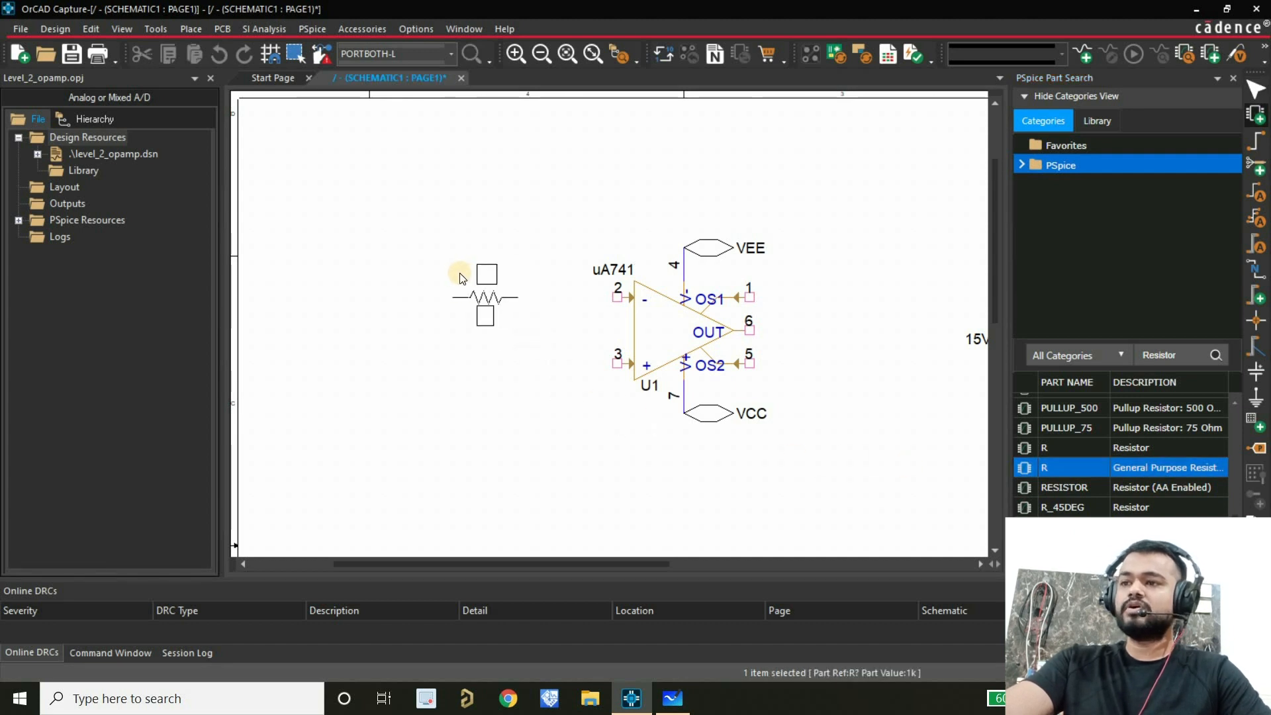
click(445, 278)
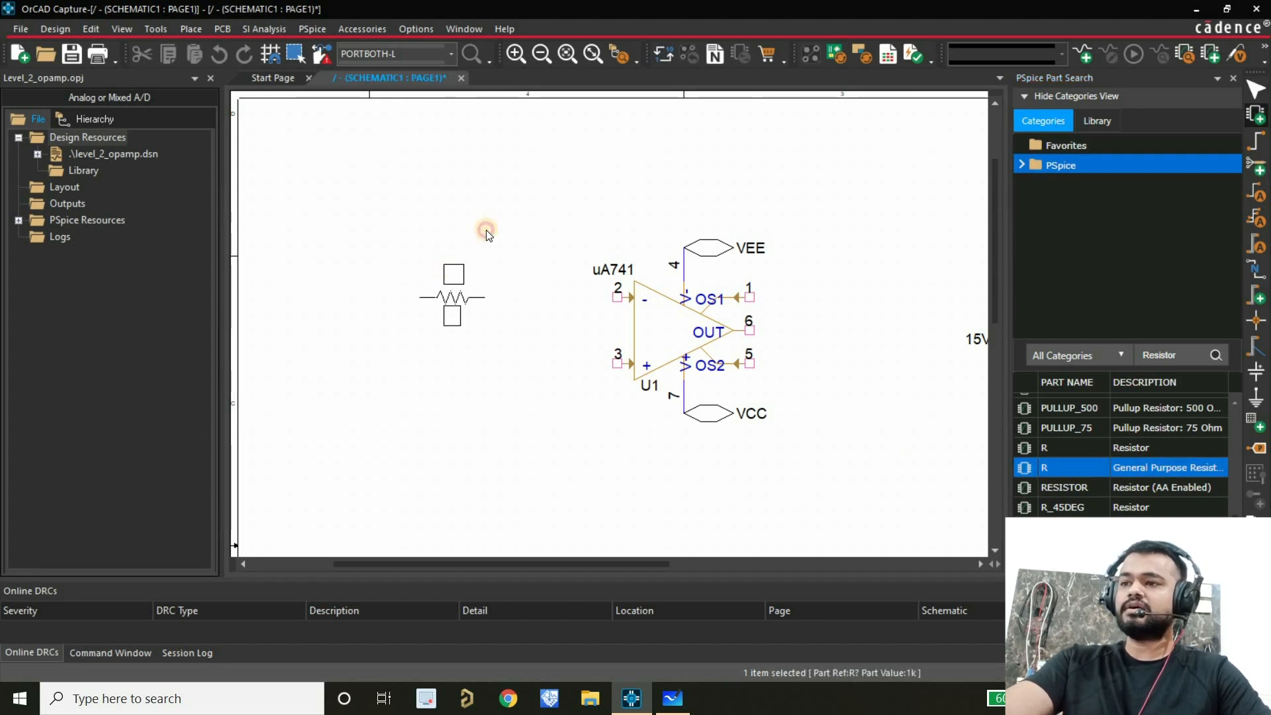
click(667, 165)
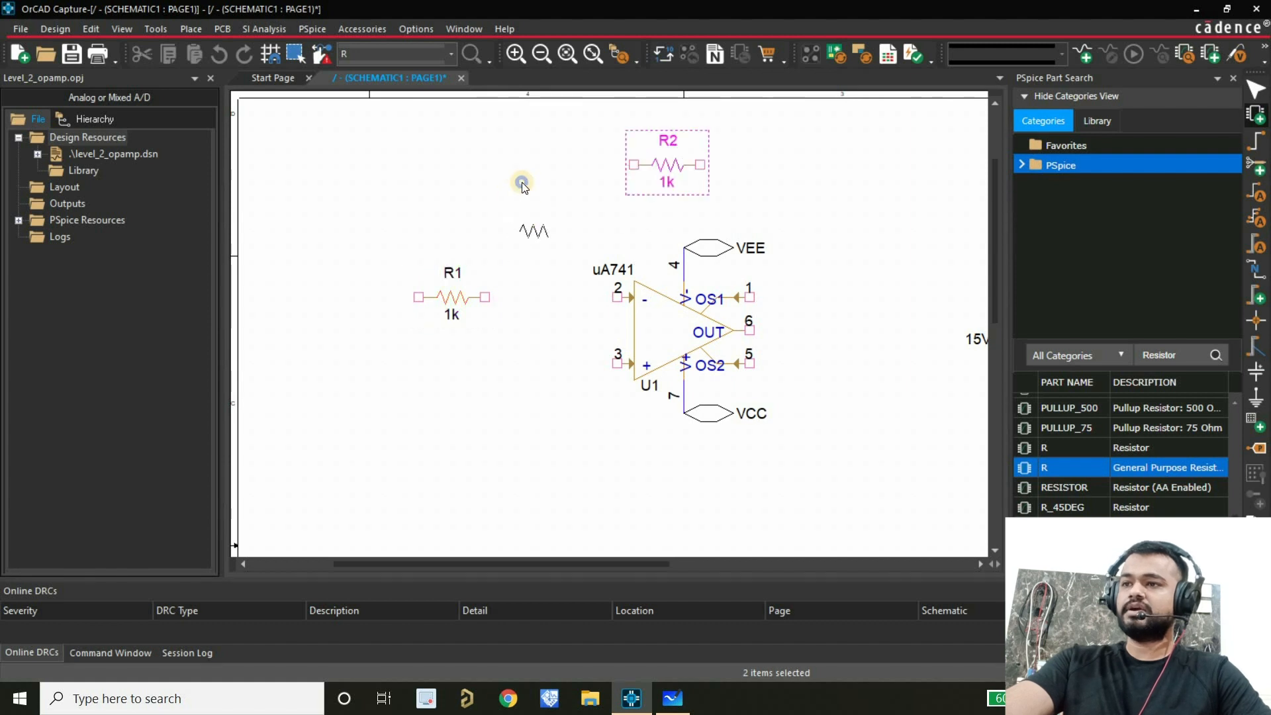
right_click(516, 172)
click(523, 184)
click(480, 220)
drag(459, 300, 411, 356)
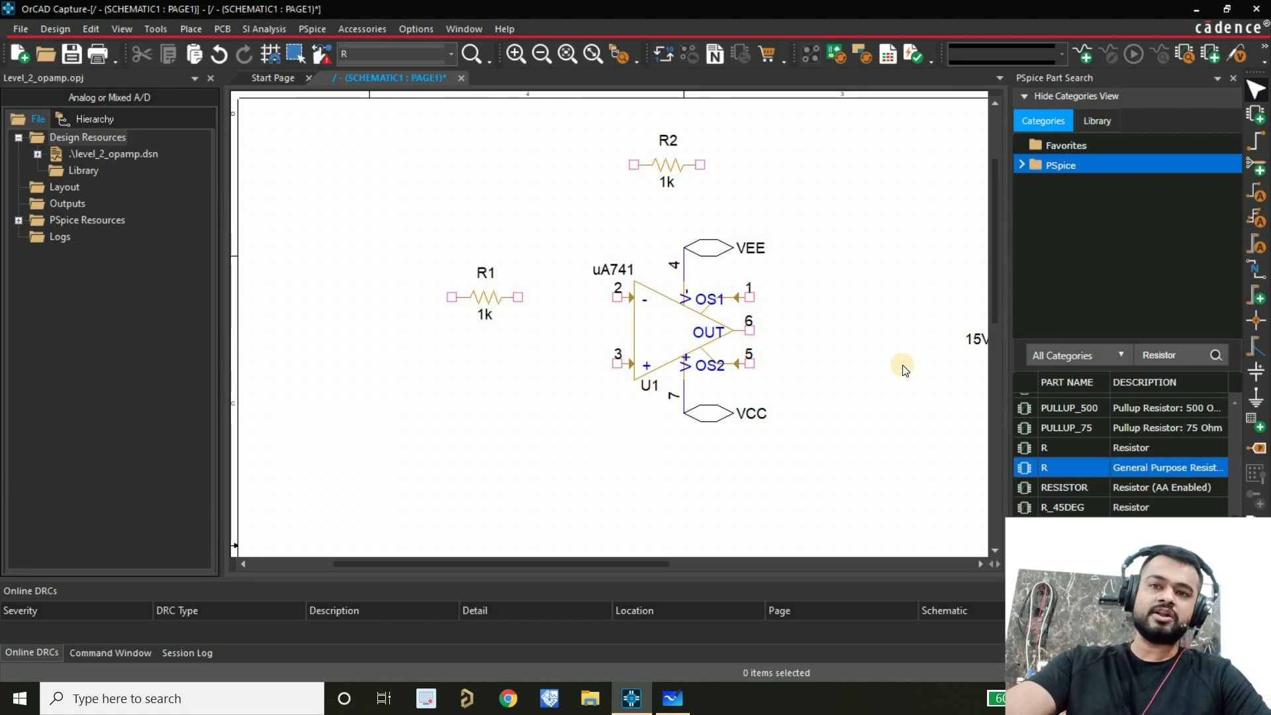
Step: Search the PSpice parts for VSIN and place the sine voltage source below R1
mouse_move(1136, 357)
mouse_down()
mouse_move(1166, 367)
mouse_move(1123, 354)
mouse_up()
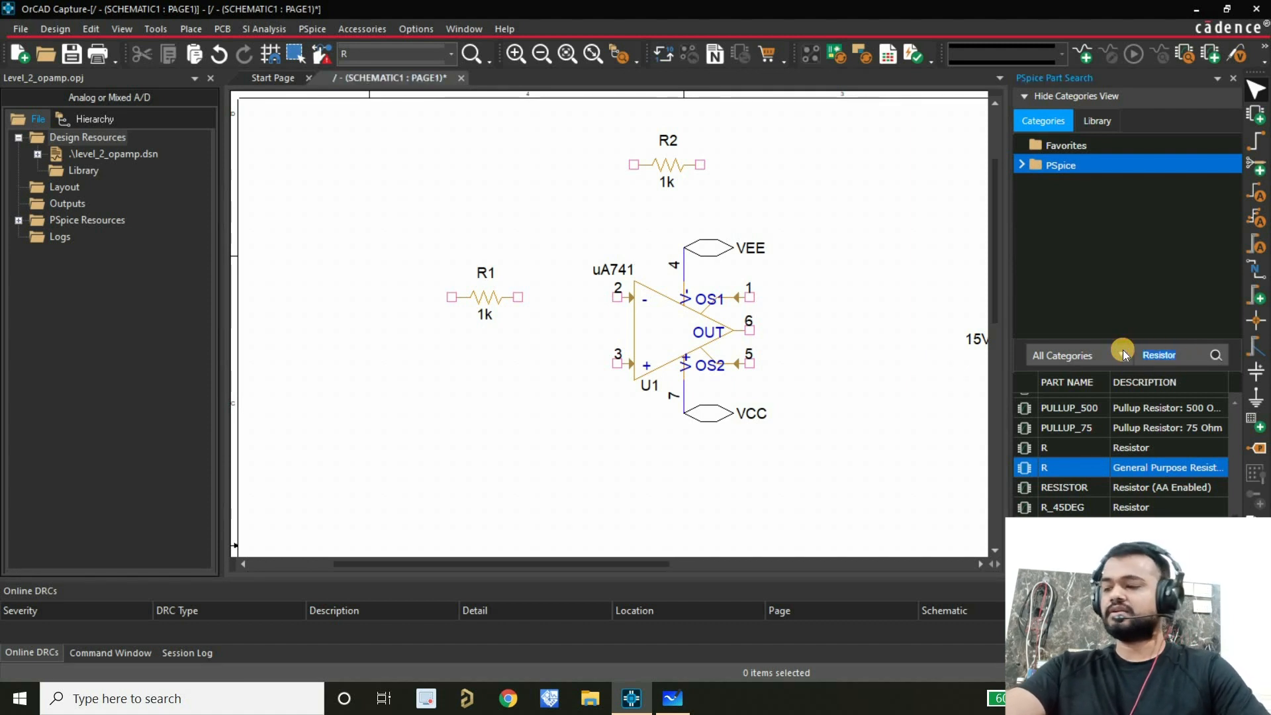
text(VSIN)
key(Return)
click(1150, 411)
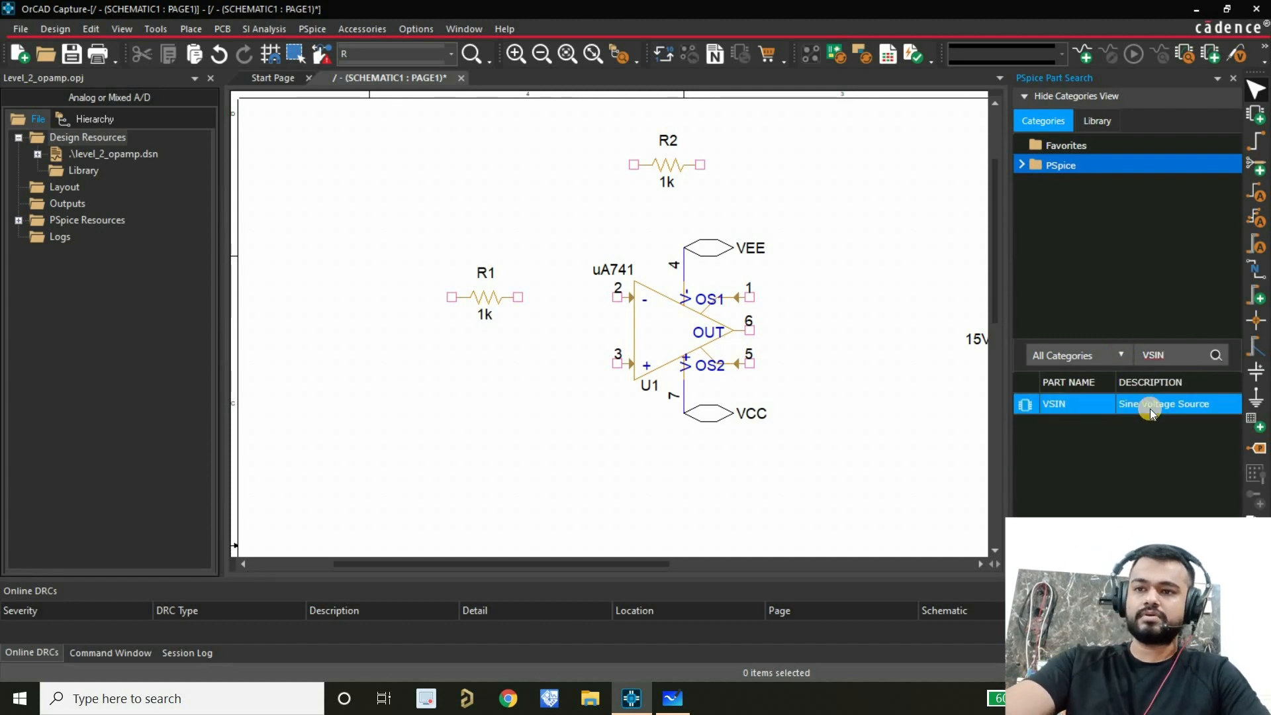
drag(1150, 411, 437, 383)
click(437, 383)
right_click(331, 315)
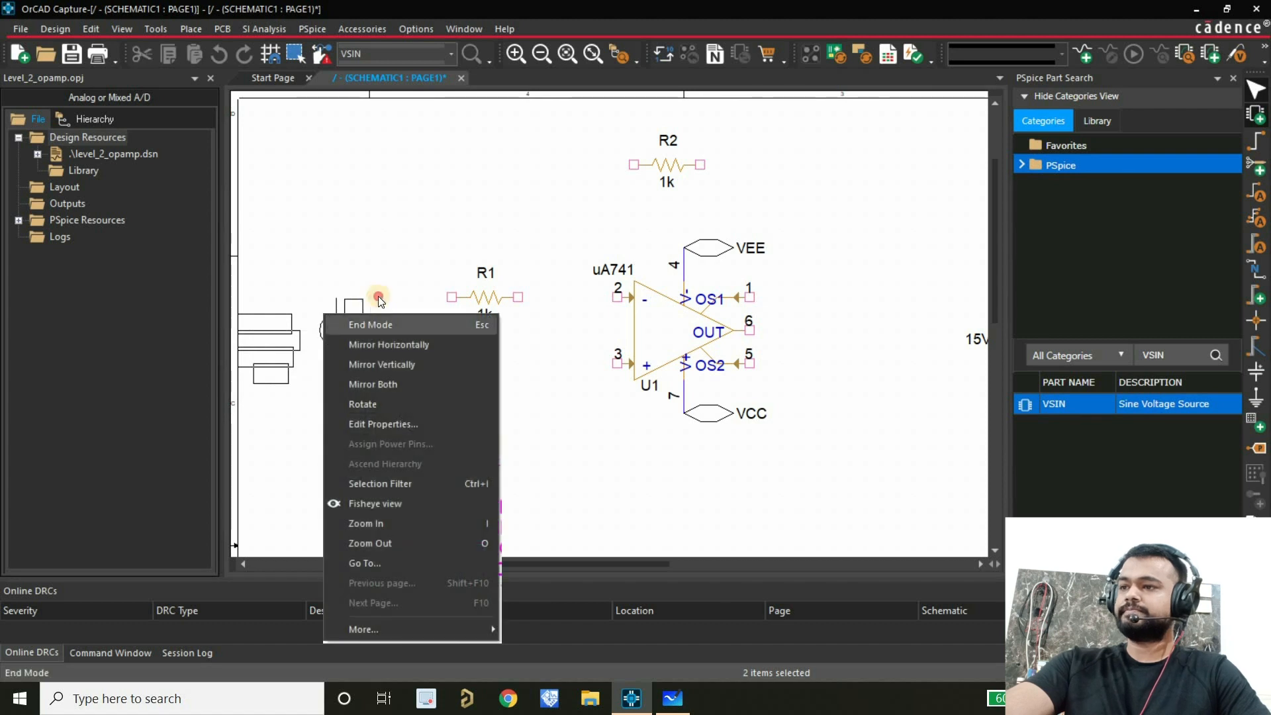
click(387, 325)
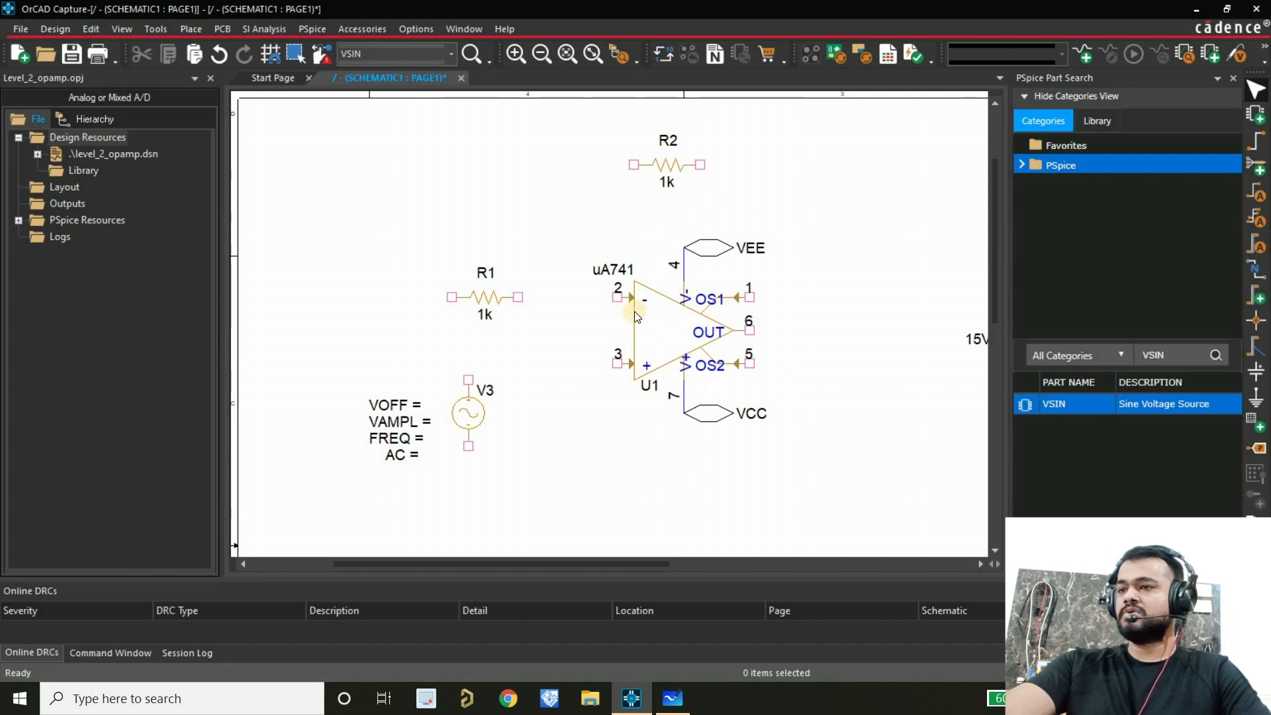
Step: Set the V3 sine source's VOFF to 0, VAMPL to 1 and FREQ to 100
double_click(391, 405)
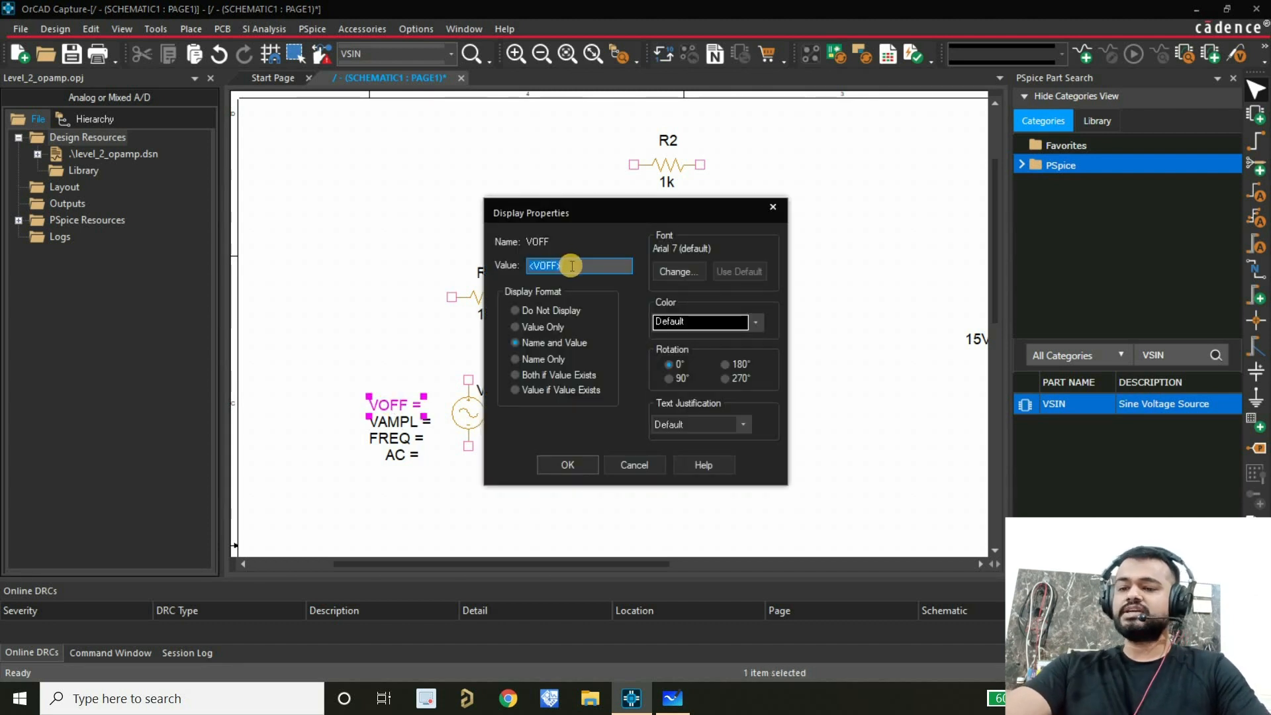
text(0)
click(564, 464)
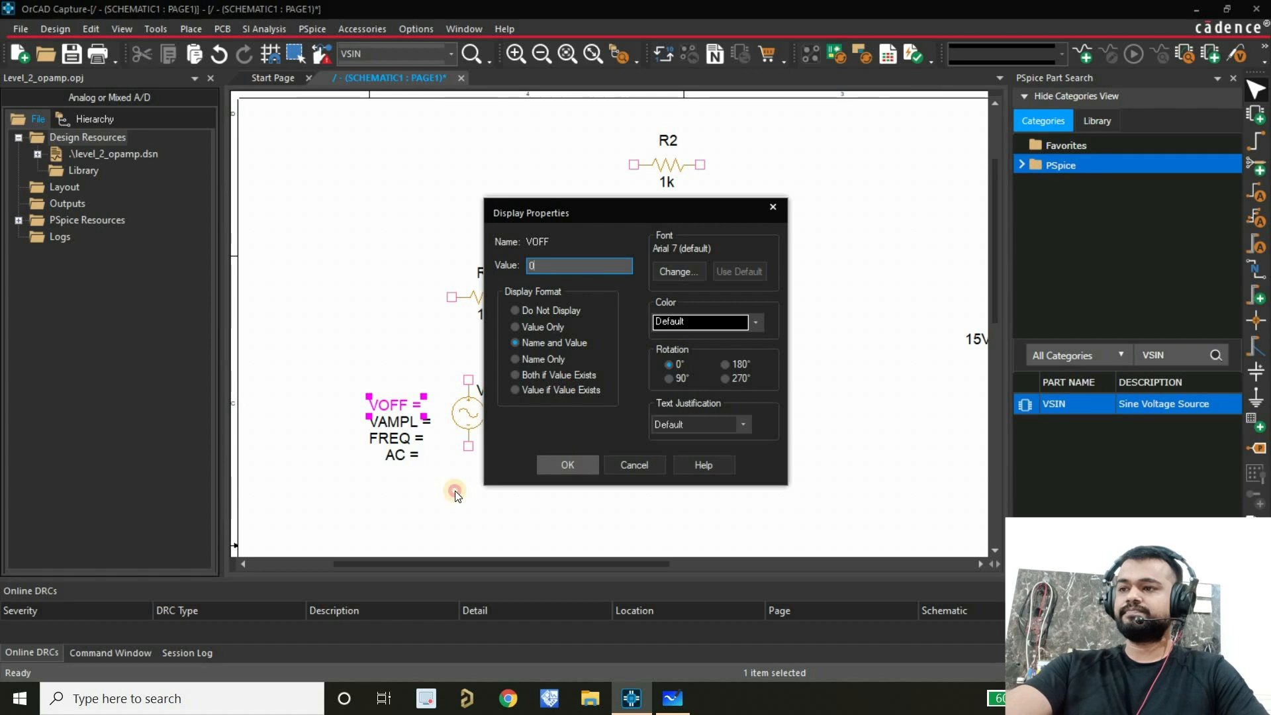
double_click(407, 423)
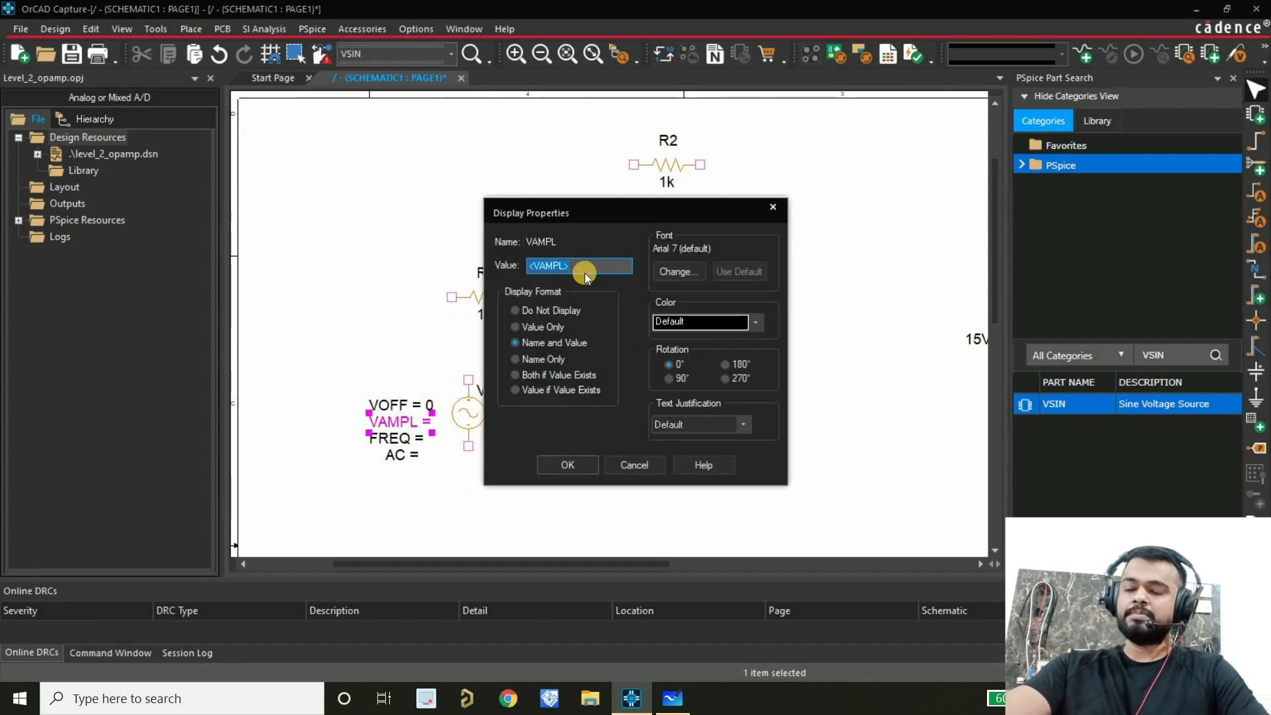
text(1)
click(567, 463)
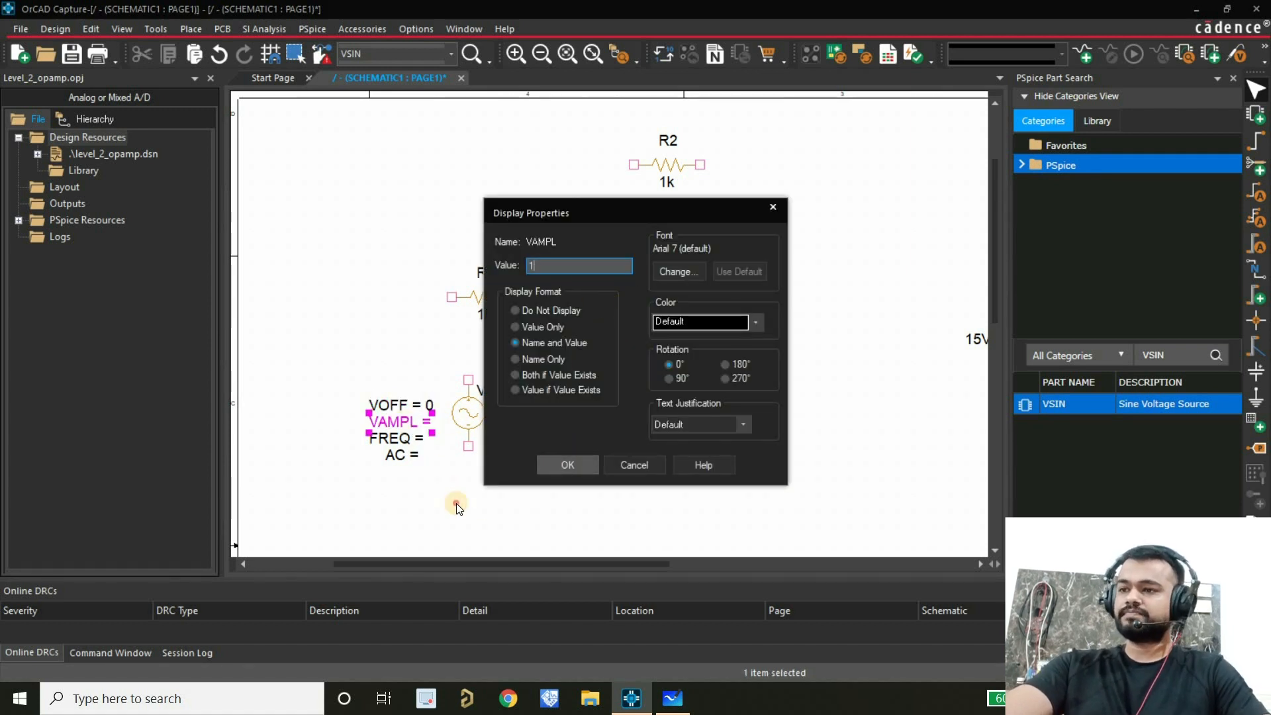
double_click(399, 440)
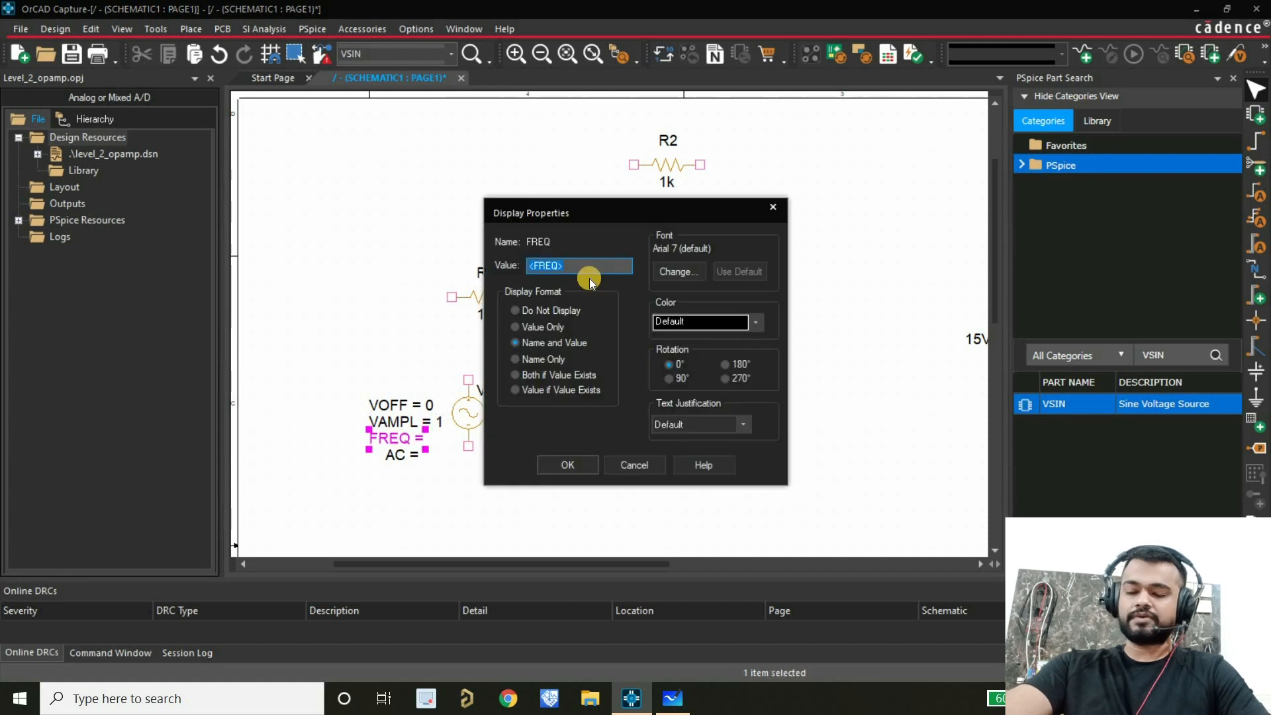
text(100)
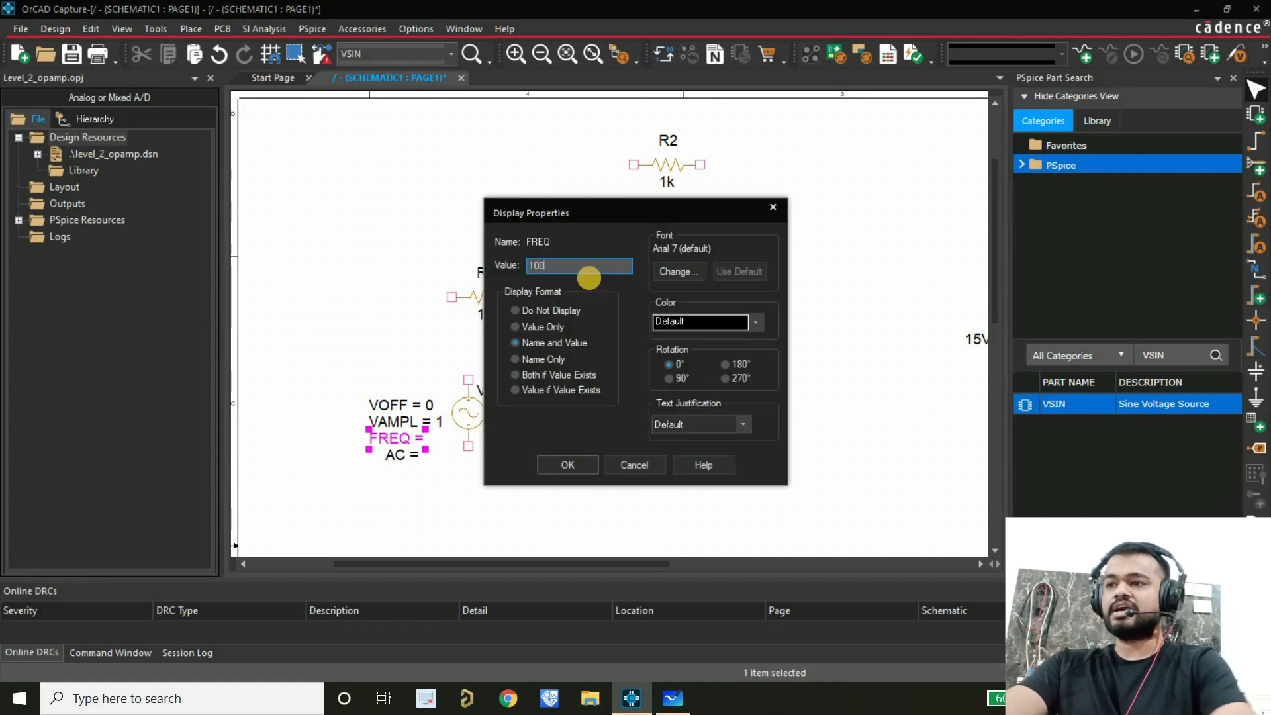
click(568, 464)
double_click(407, 451)
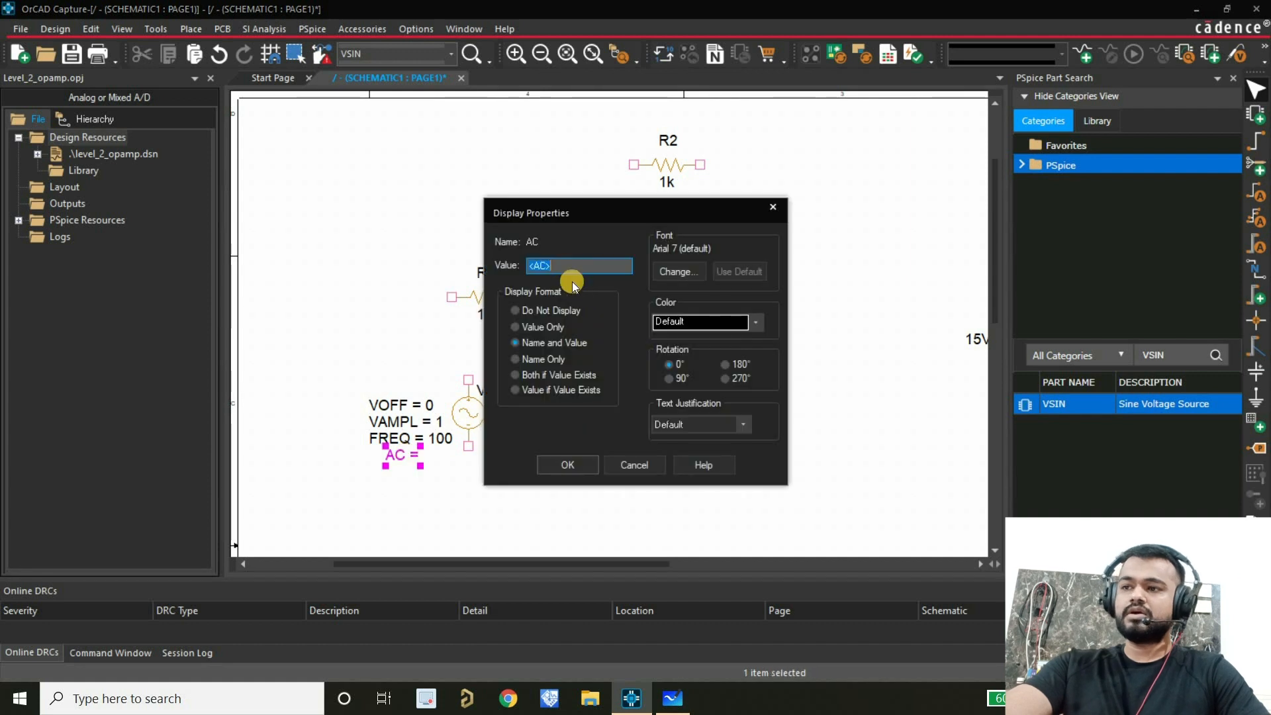
click(772, 206)
click(555, 356)
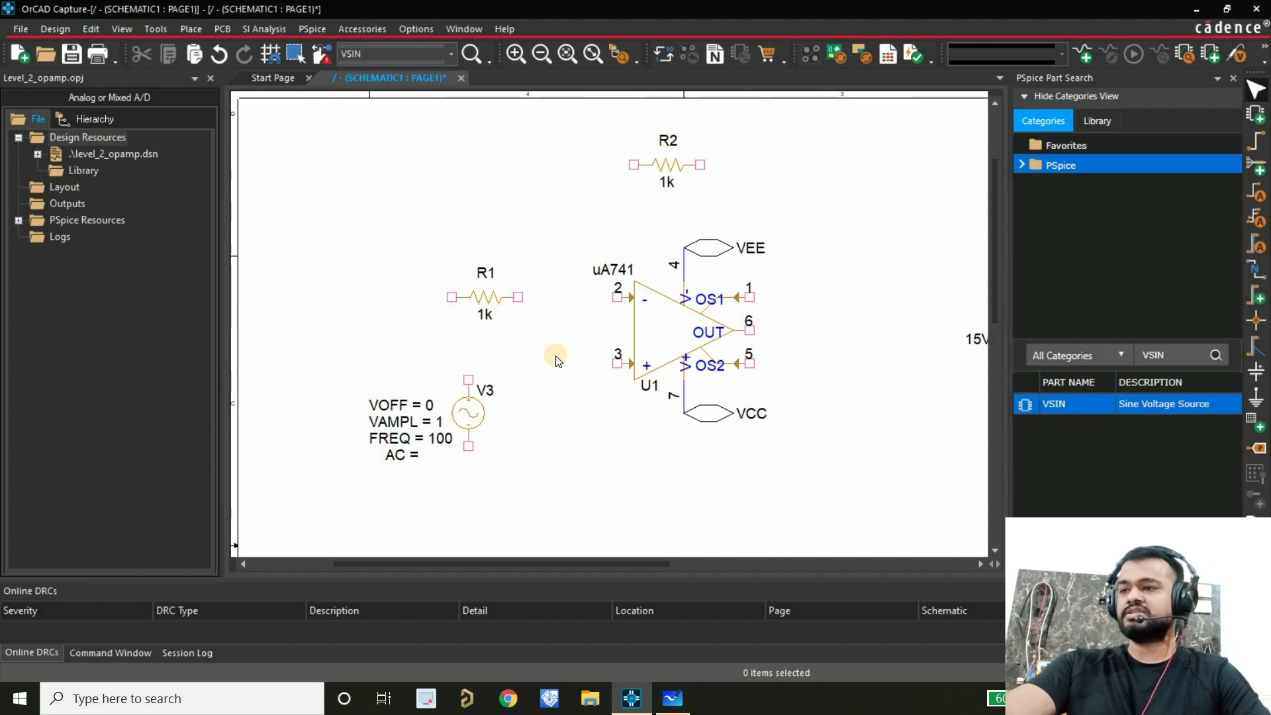
Step: Set the AC value of the V3 sine source to 1
double_click(397, 455)
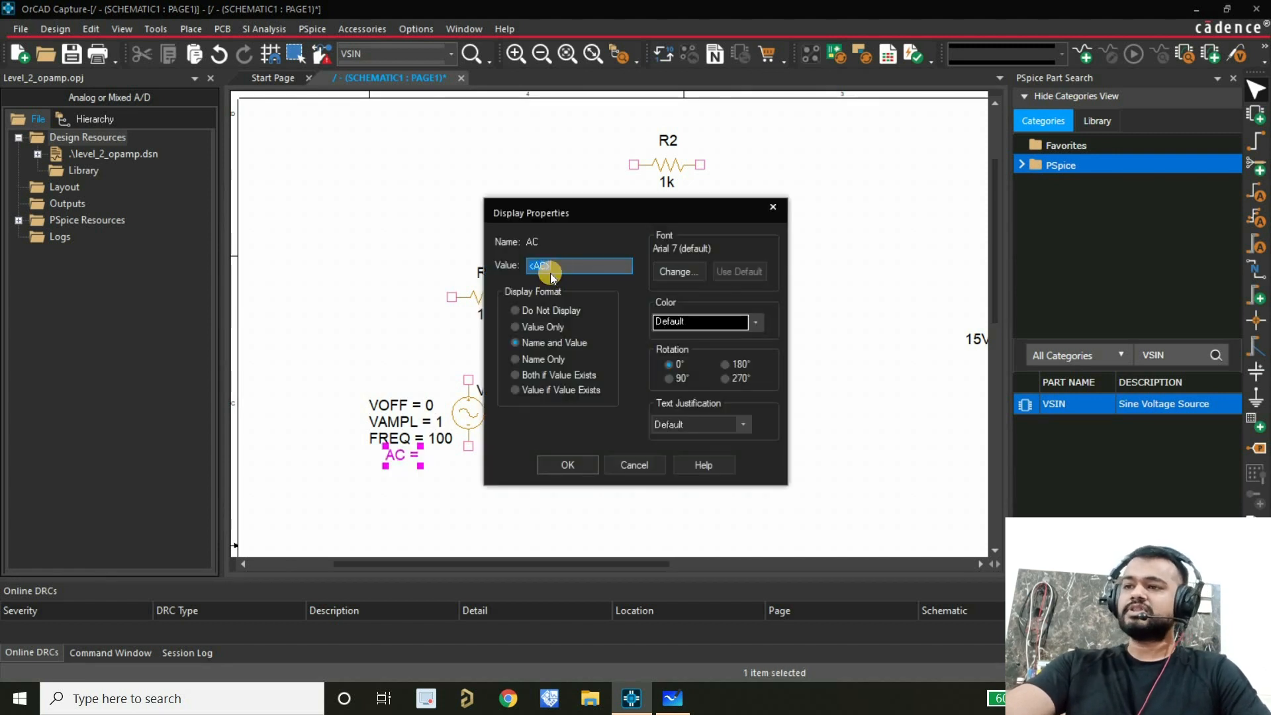
text(1)
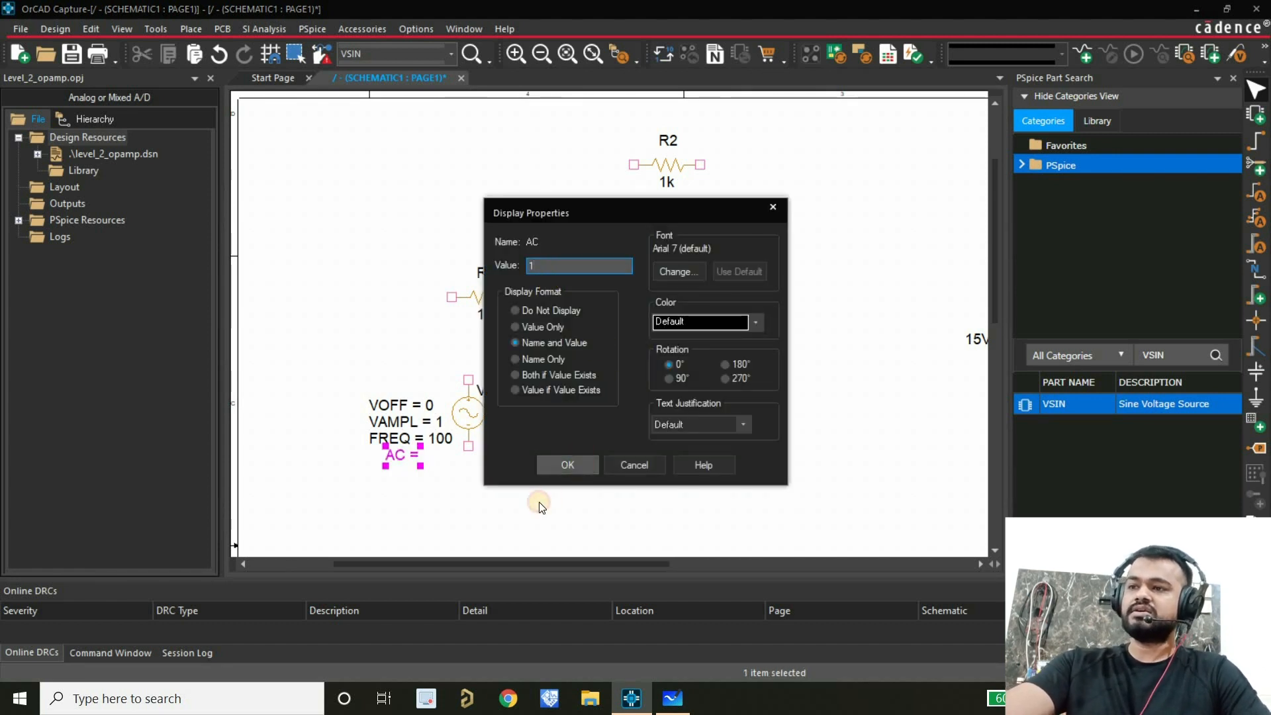
click(569, 465)
click(425, 495)
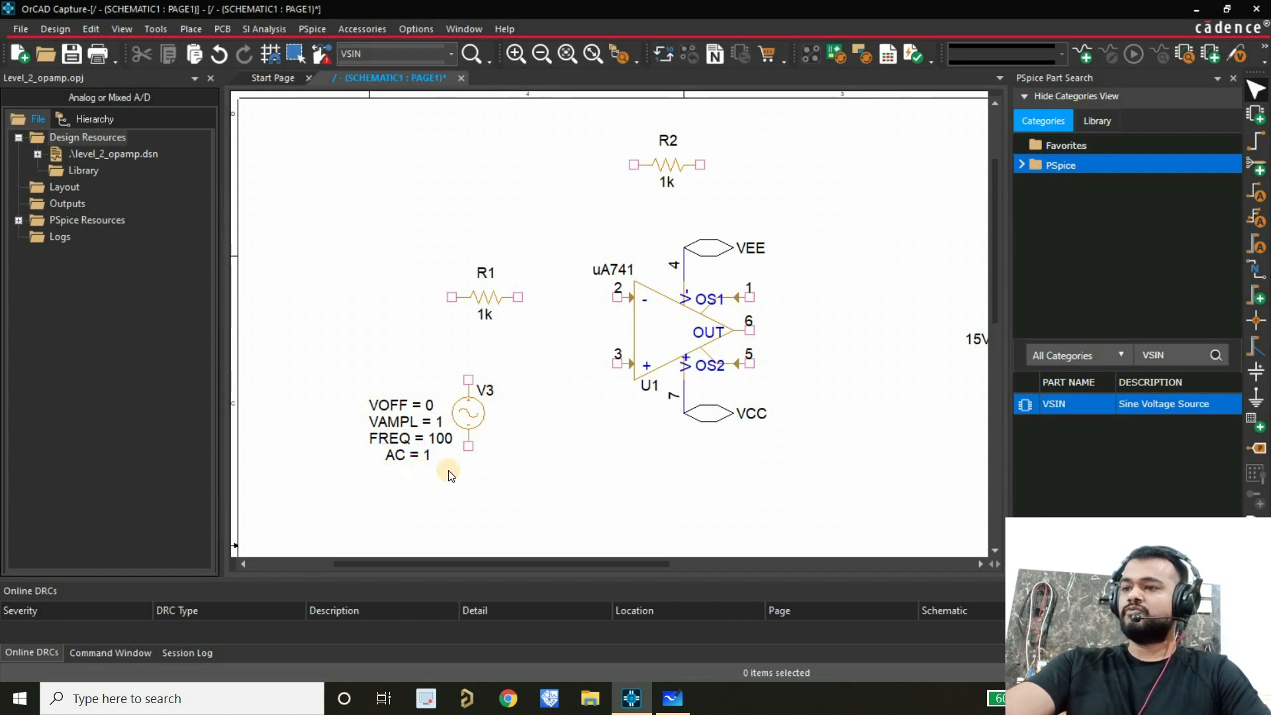
Step: Wire R1 to op-amp pin 2 and join R2's near end to that wire
click(1255, 141)
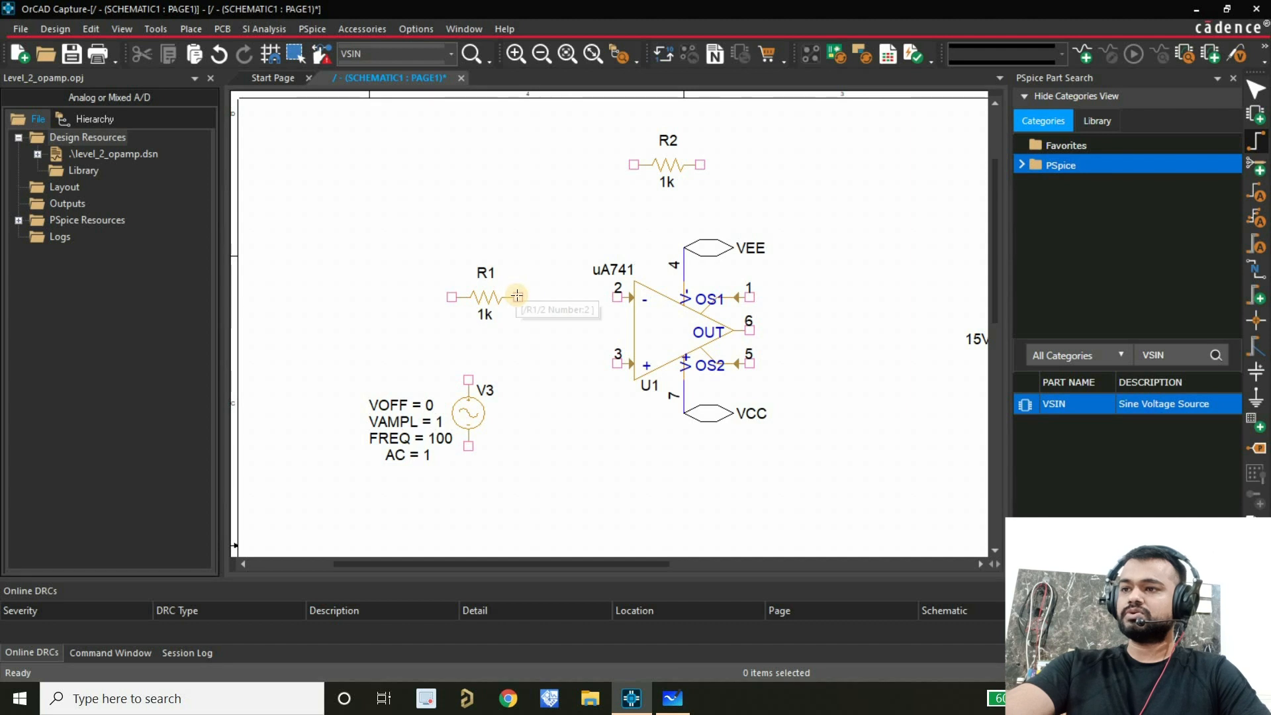
click(623, 291)
click(518, 297)
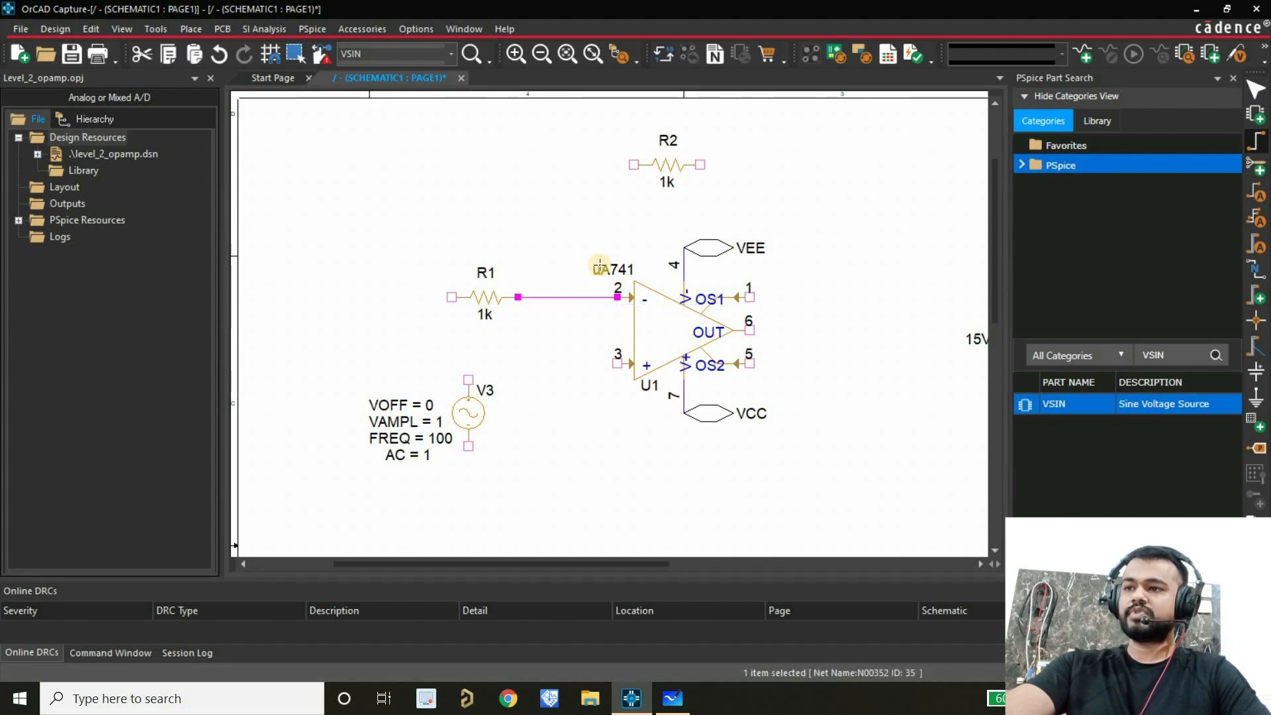
click(632, 165)
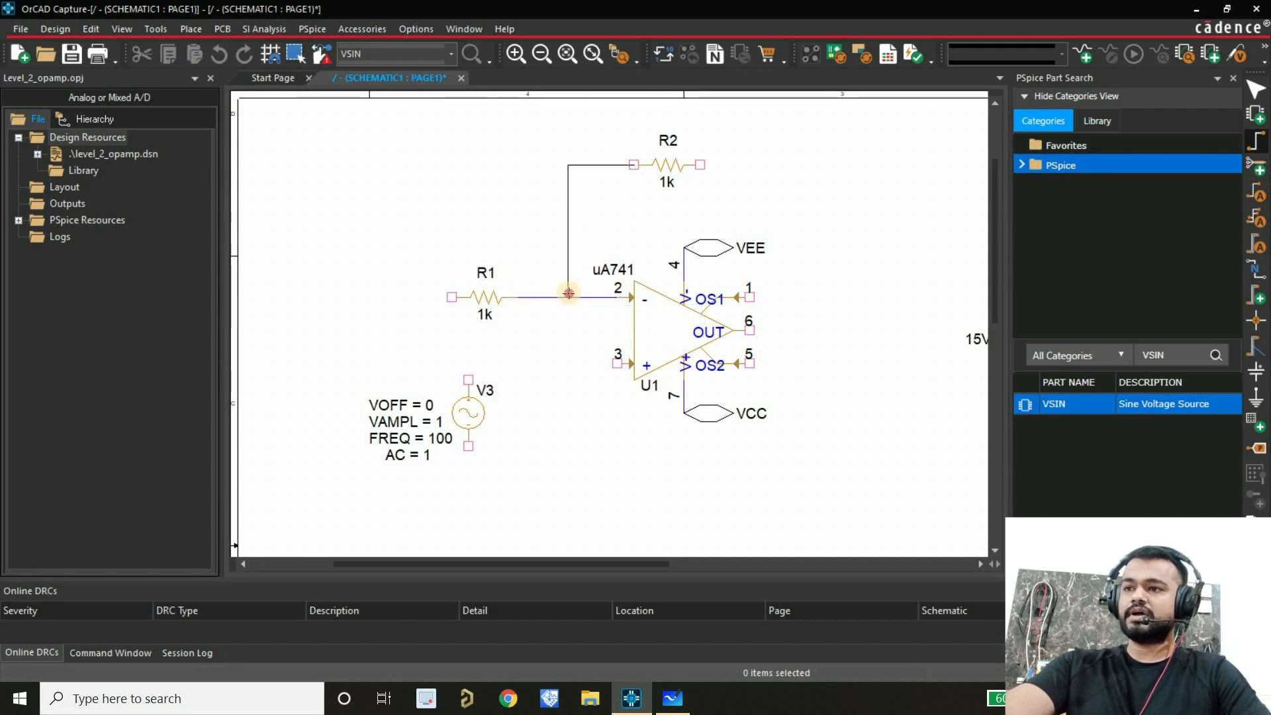
click(567, 297)
Step: Wire the free end of feedback resistor R2 around to op-amp output pin 6
click(701, 165)
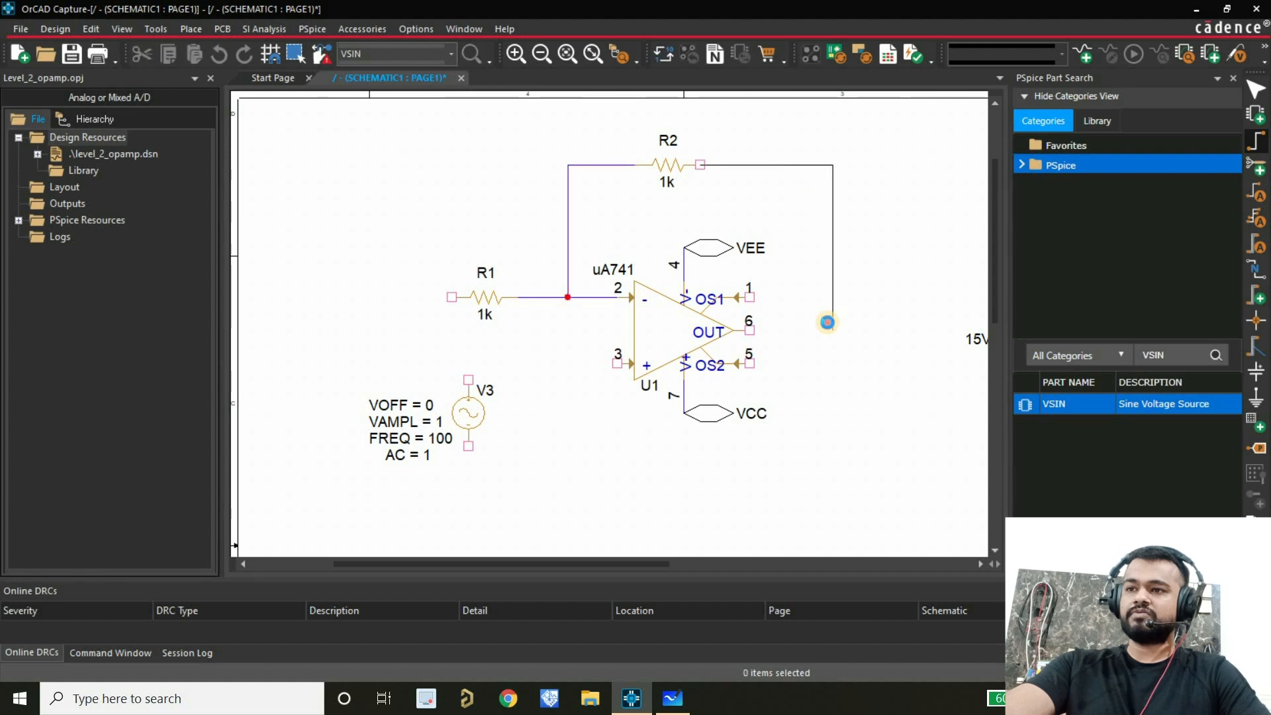
click(832, 328)
click(750, 329)
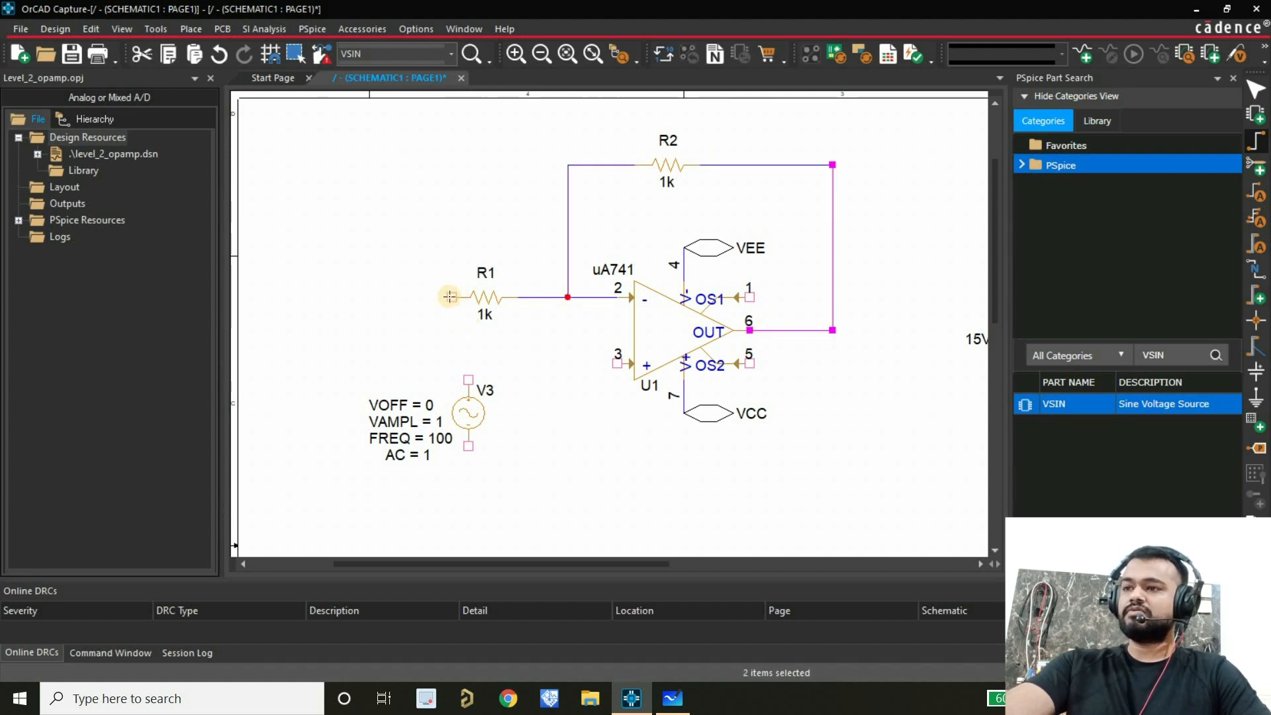
Step: Draw a wire from R1's free end away from the op-amp, ending in a short downward stub
click(302, 341)
right_click(304, 346)
click(344, 358)
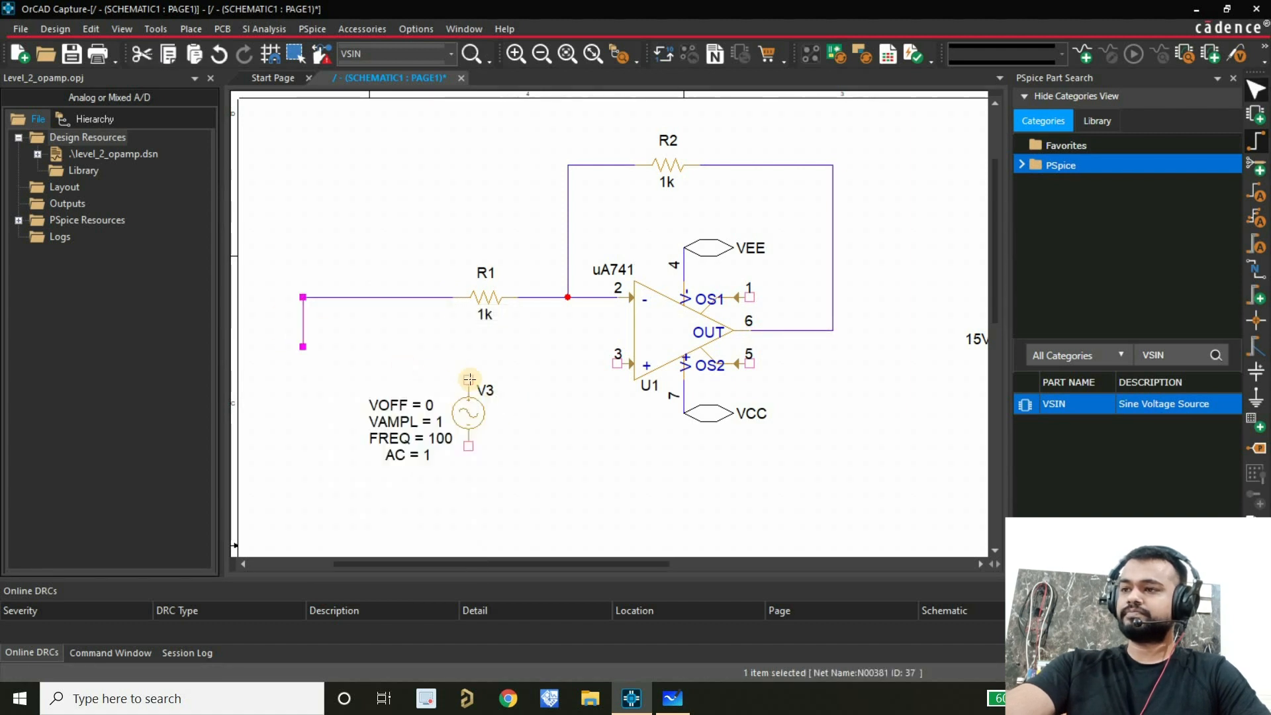
Step: Wire the V3 sine source's upper terminal to op-amp pin 3 and end wire placement
click(470, 375)
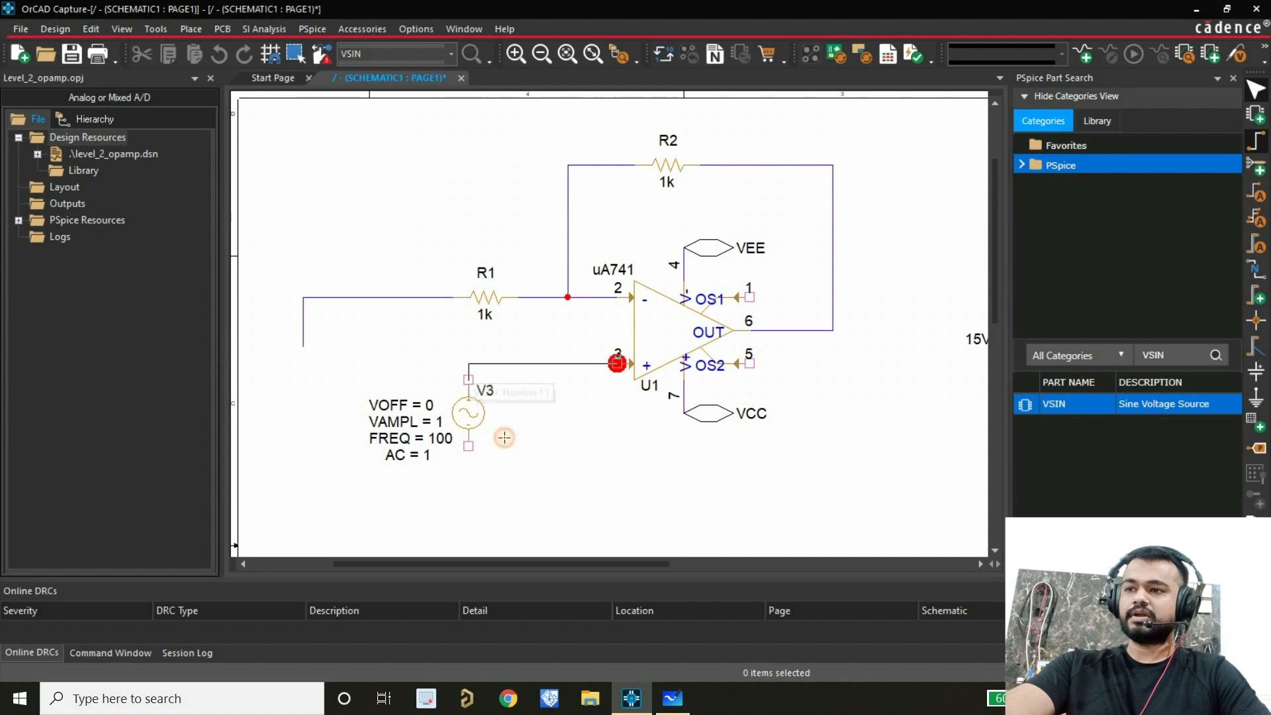
click(617, 363)
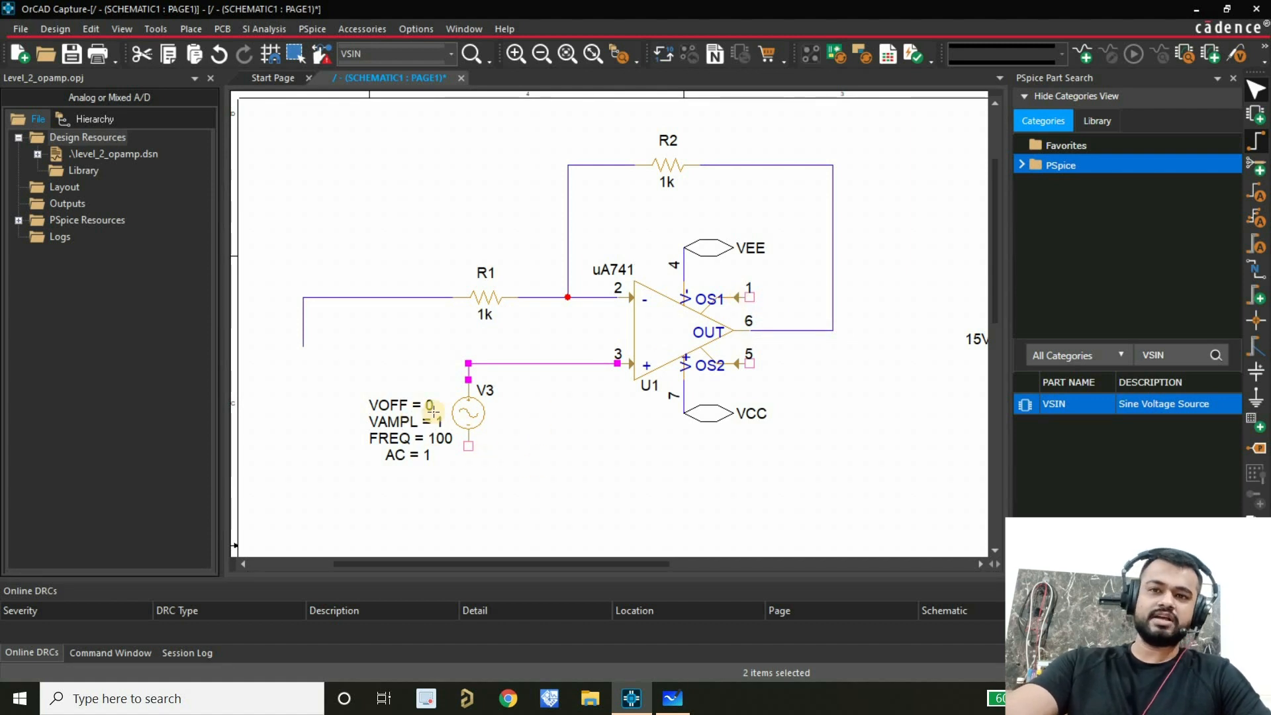
right_click(371, 349)
click(401, 347)
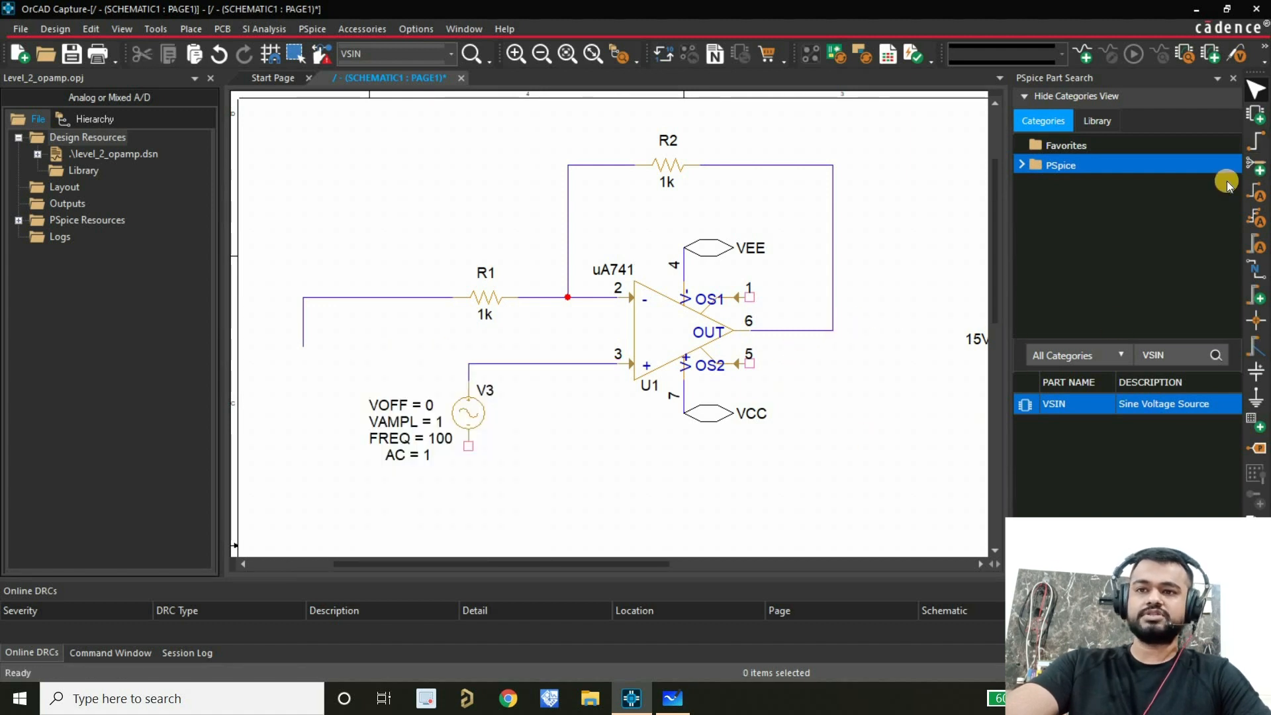
Step: Place 0/CAPSYM grounds on the loose end of R1's wire and on V3's lower terminal
click(1258, 395)
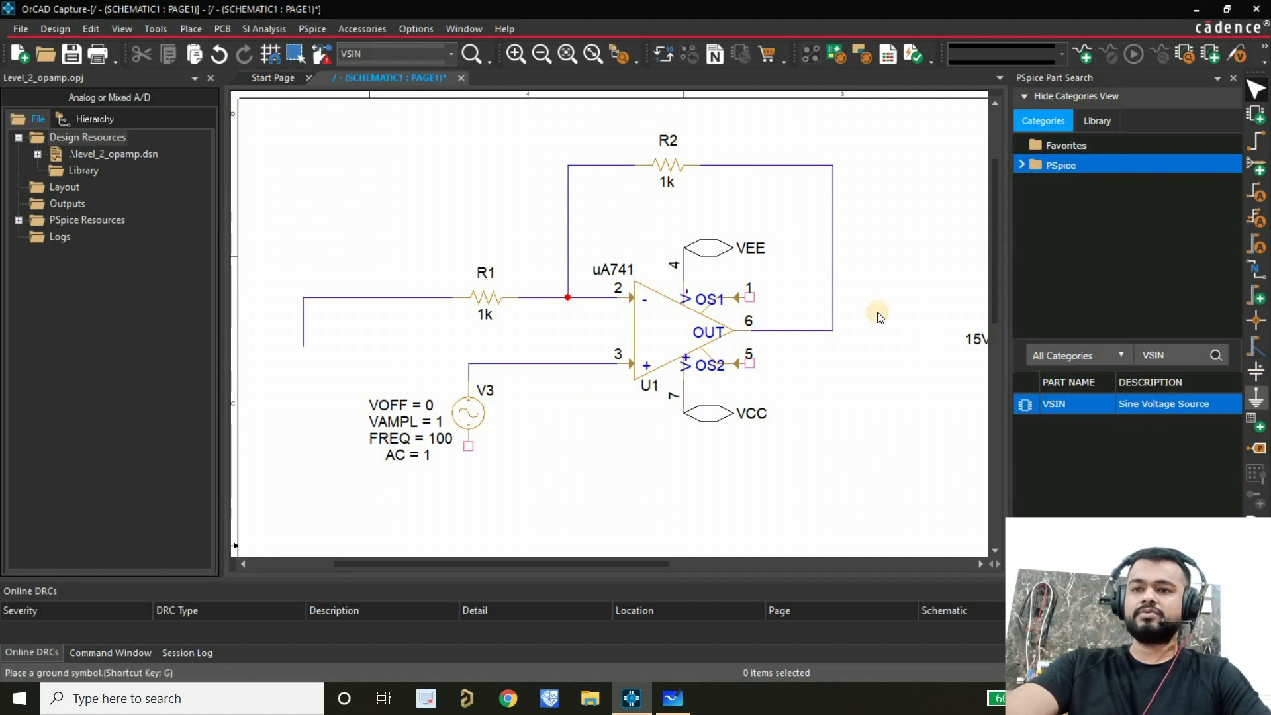
click(515, 282)
click(748, 244)
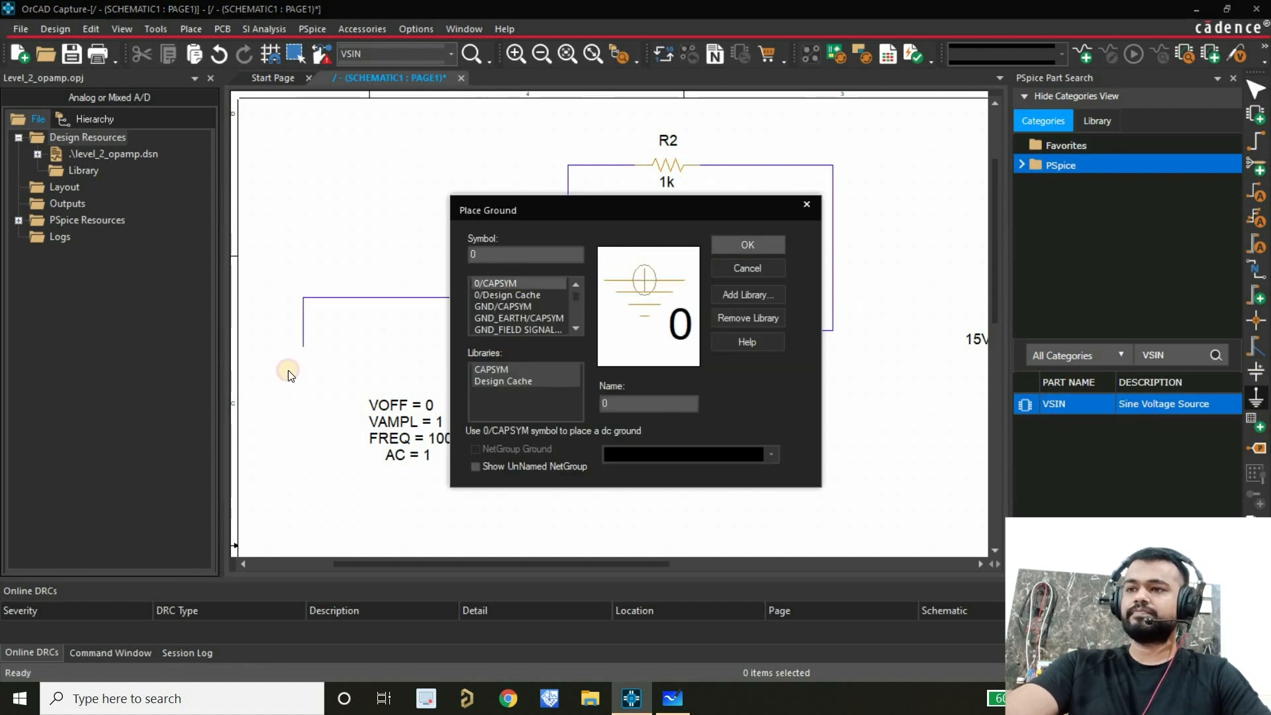
click(305, 364)
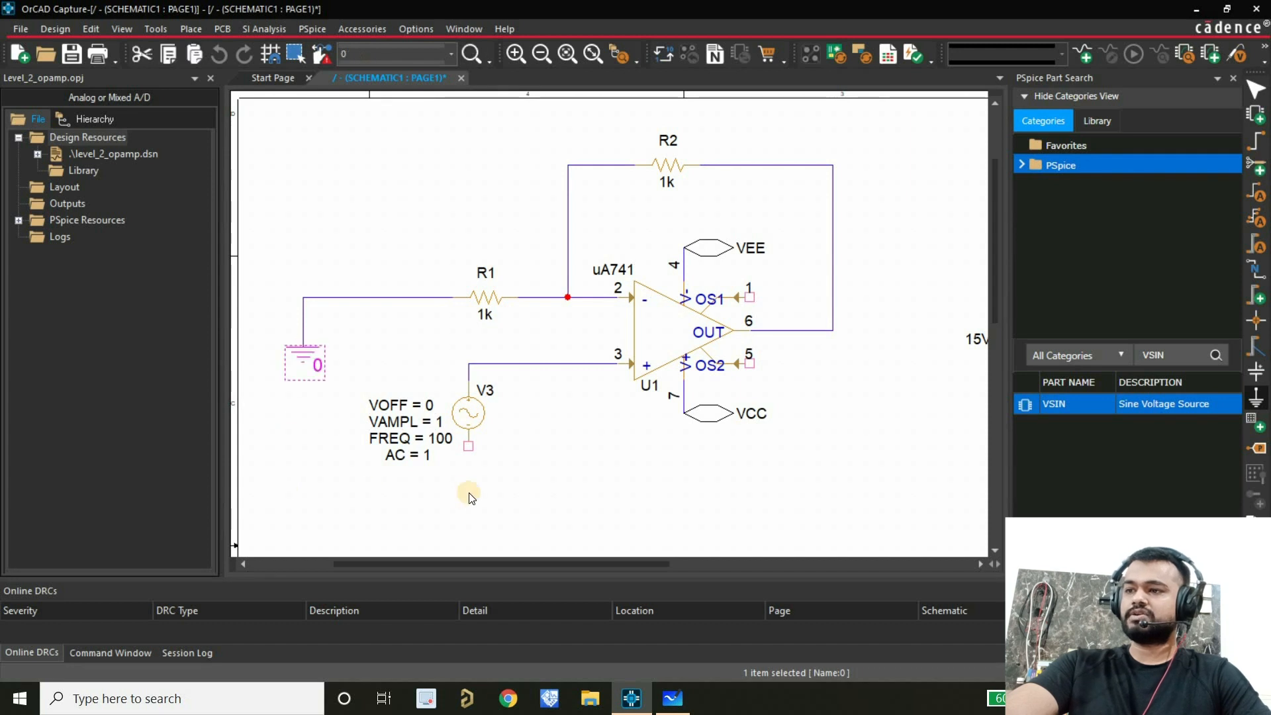
click(470, 472)
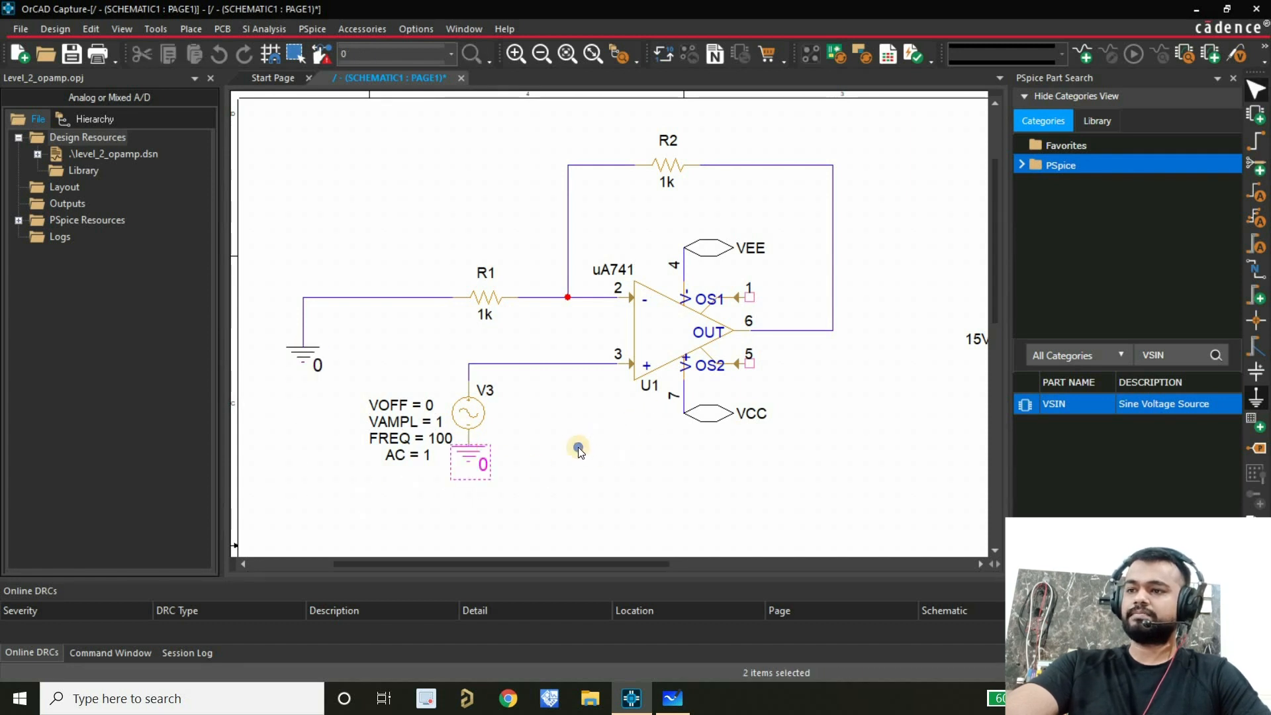
right_click(615, 142)
key(Escape)
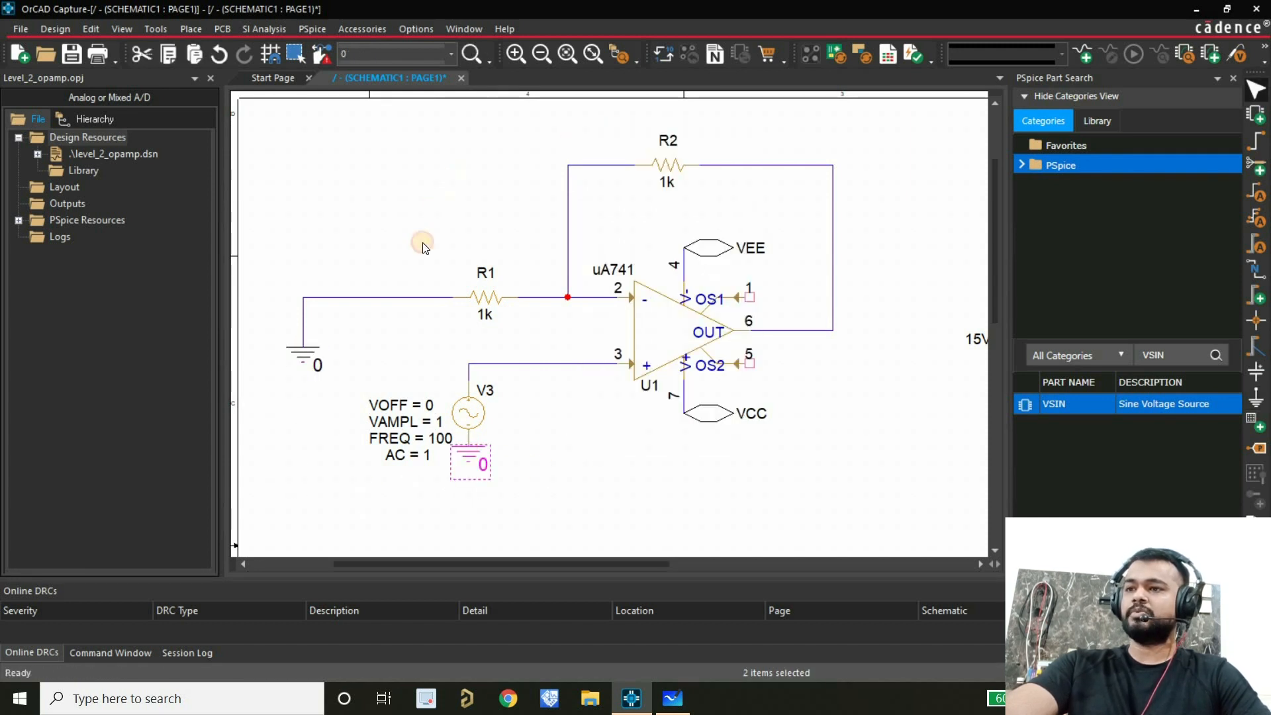
key(o)
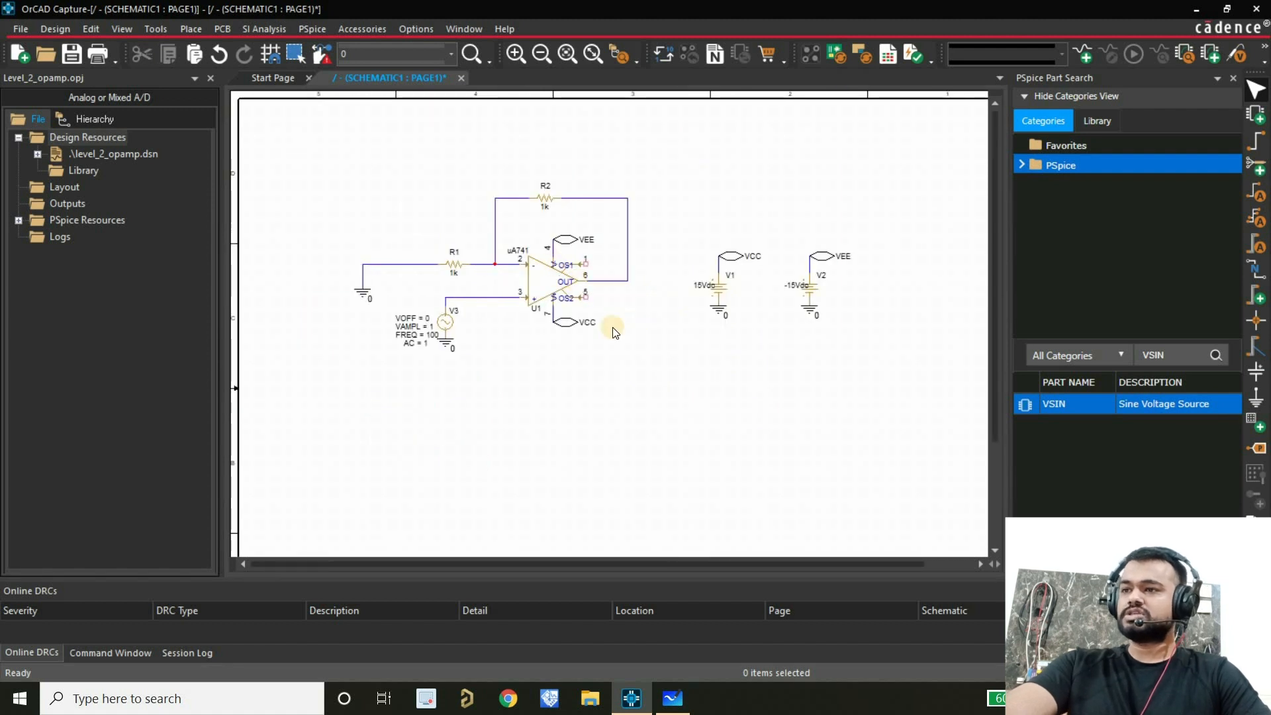
key(i)
key(o)
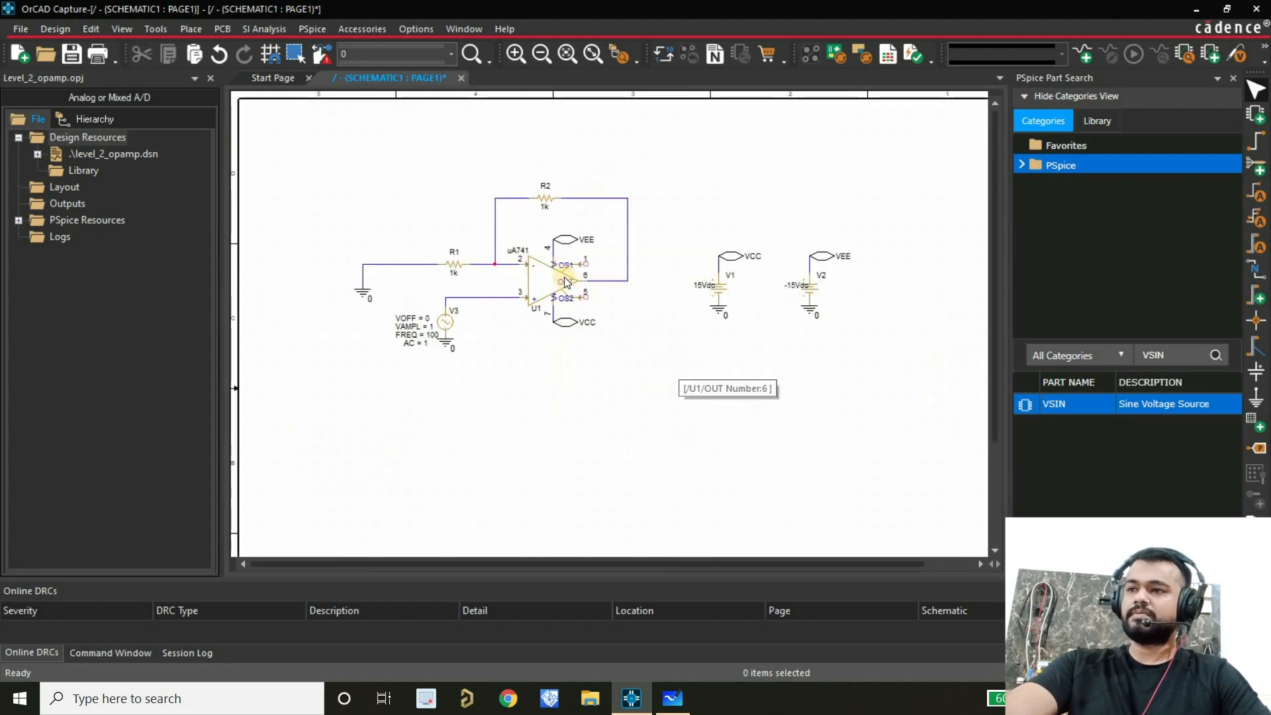
key(i)
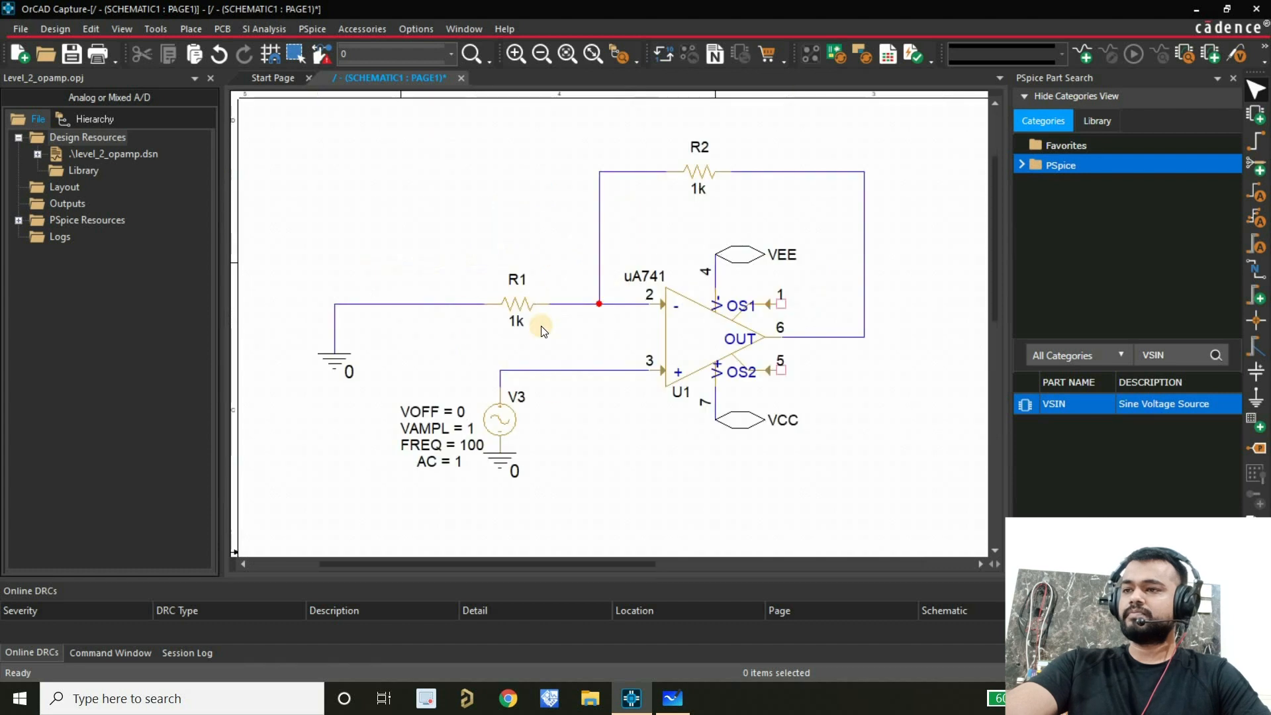
drag(590, 565, 511, 368)
key(o)
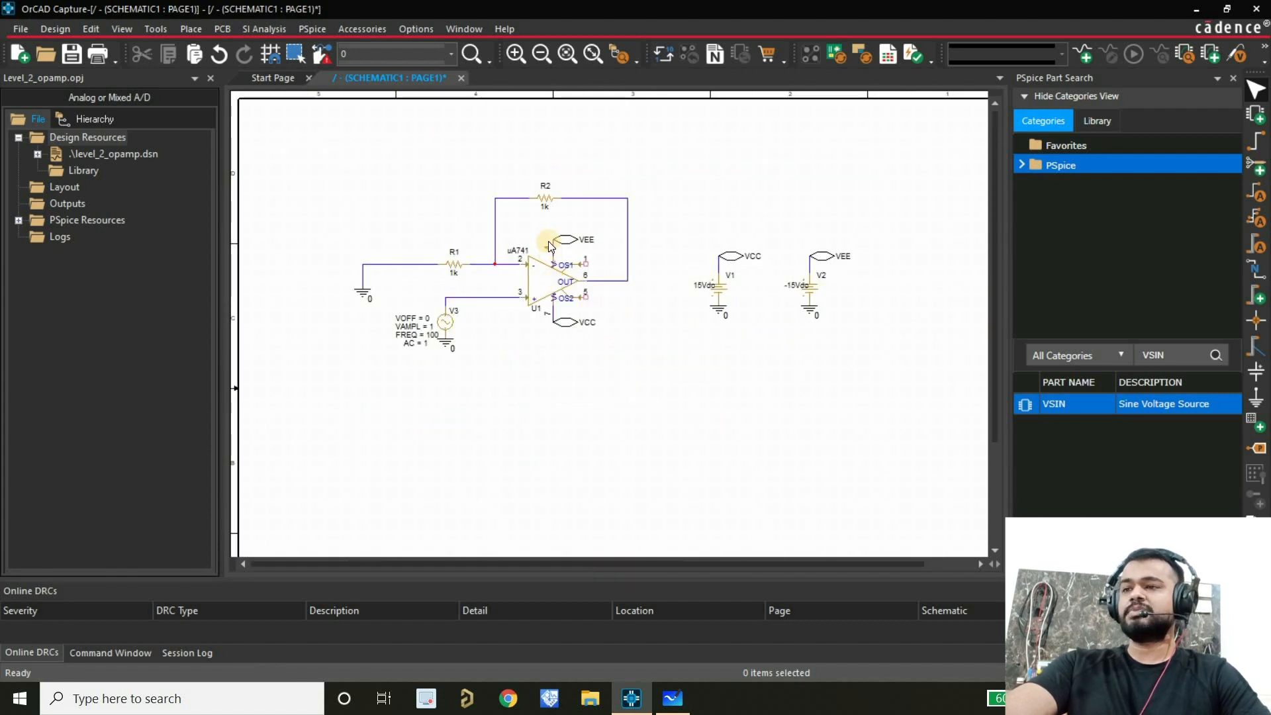
key(i)
key(o)
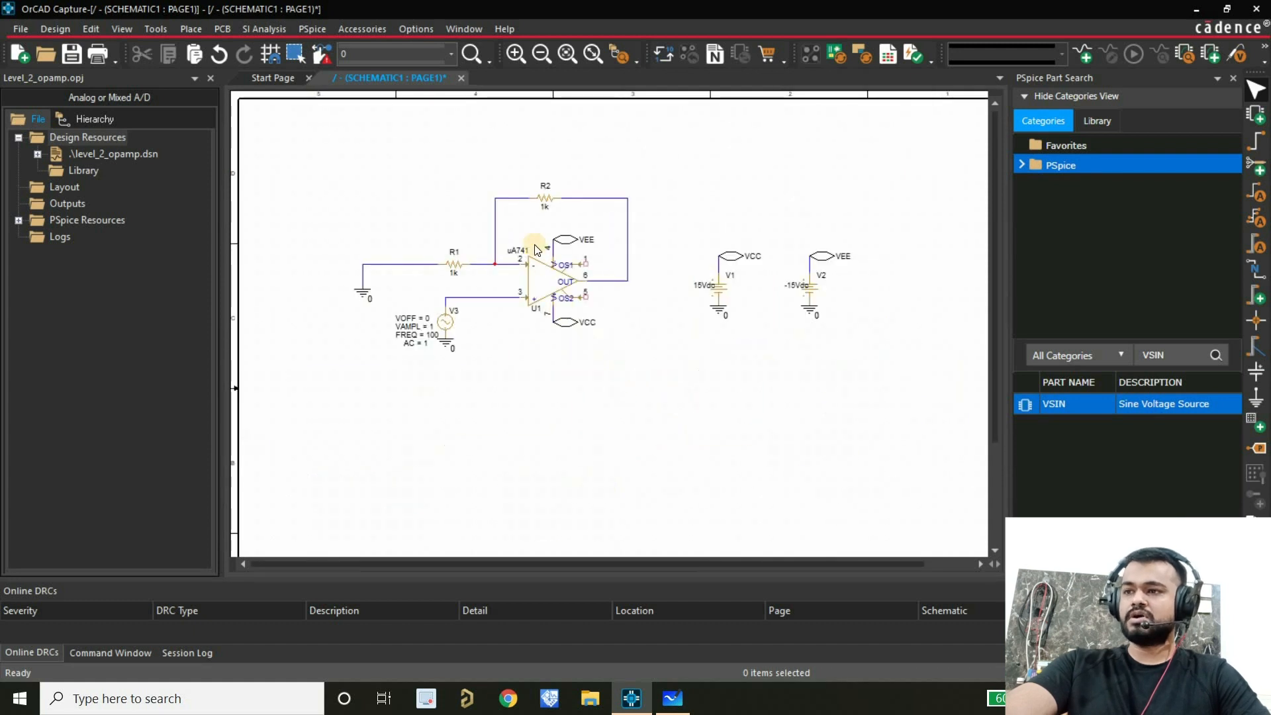
Step: Set the value of feedback resistor R2 to 9k
key(i)
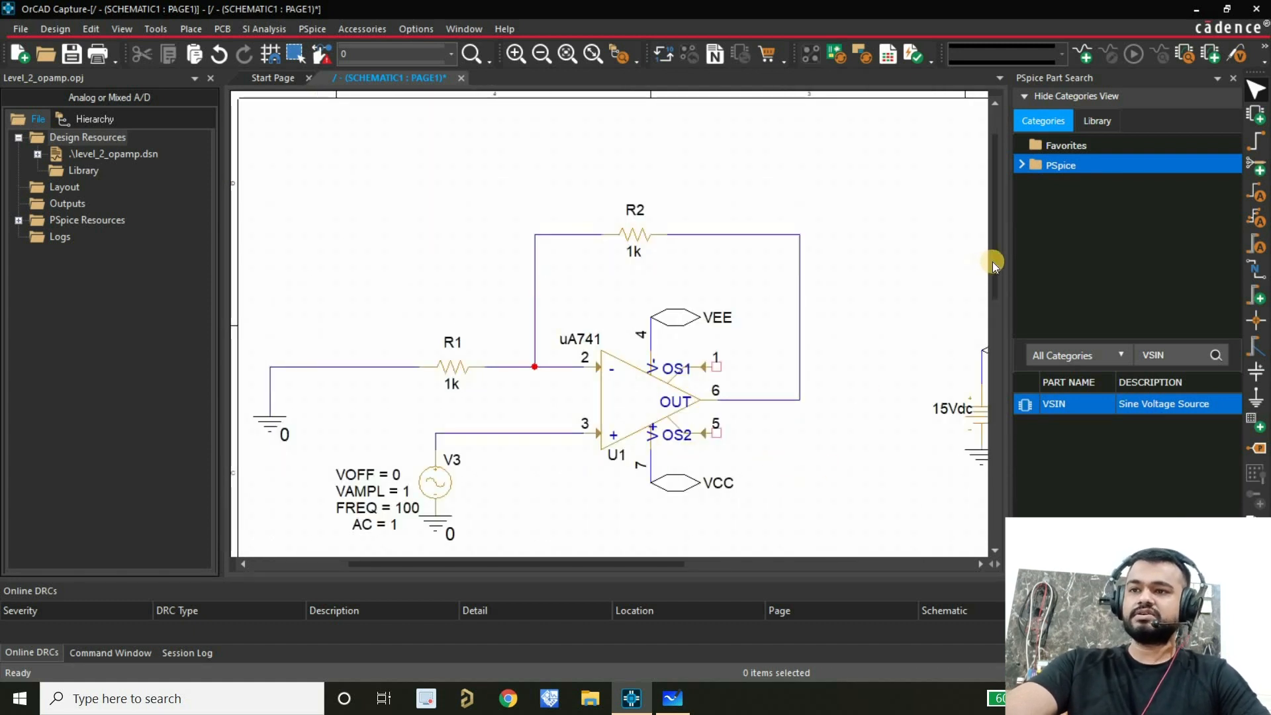
scroll(995, 285, down, 3)
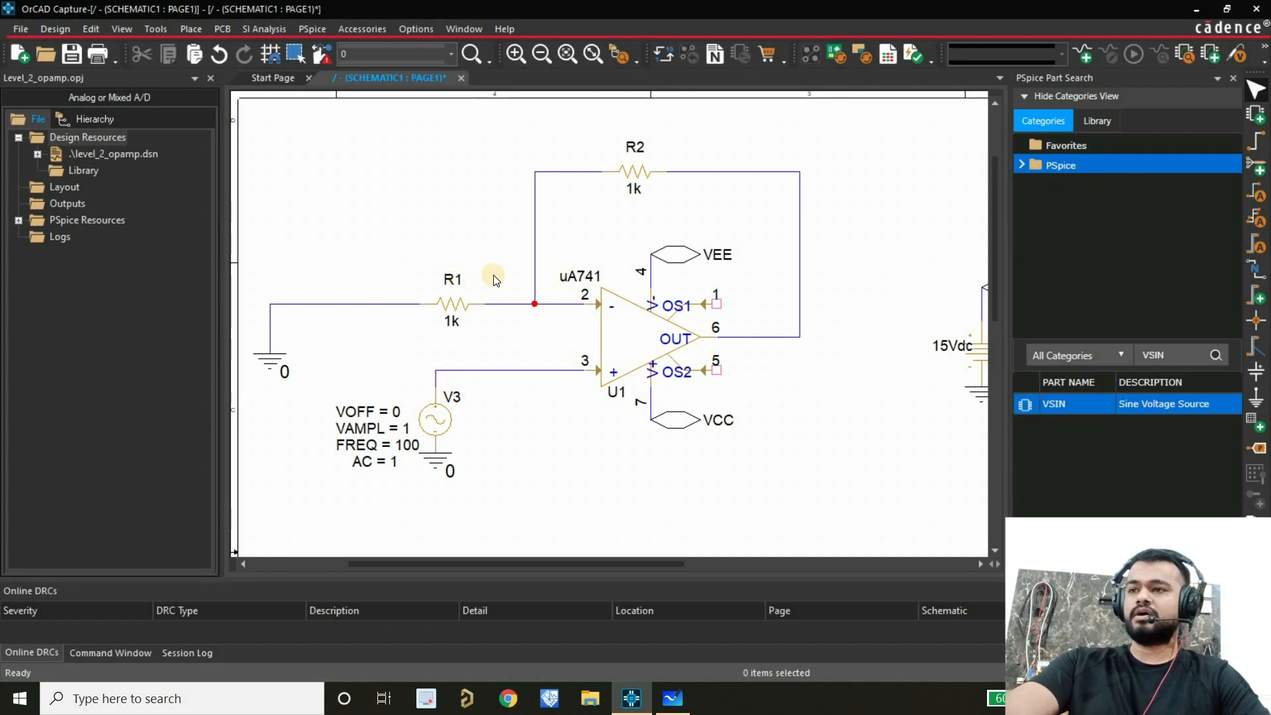
double_click(634, 190)
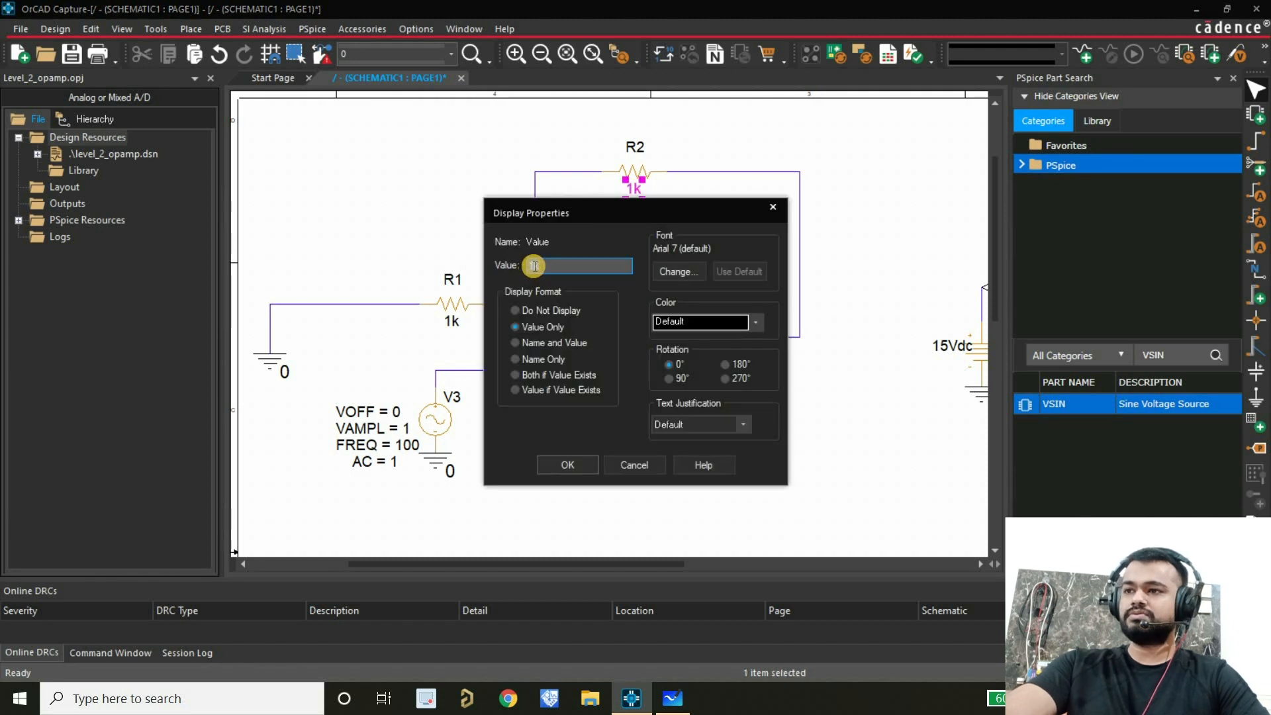
text(9k)
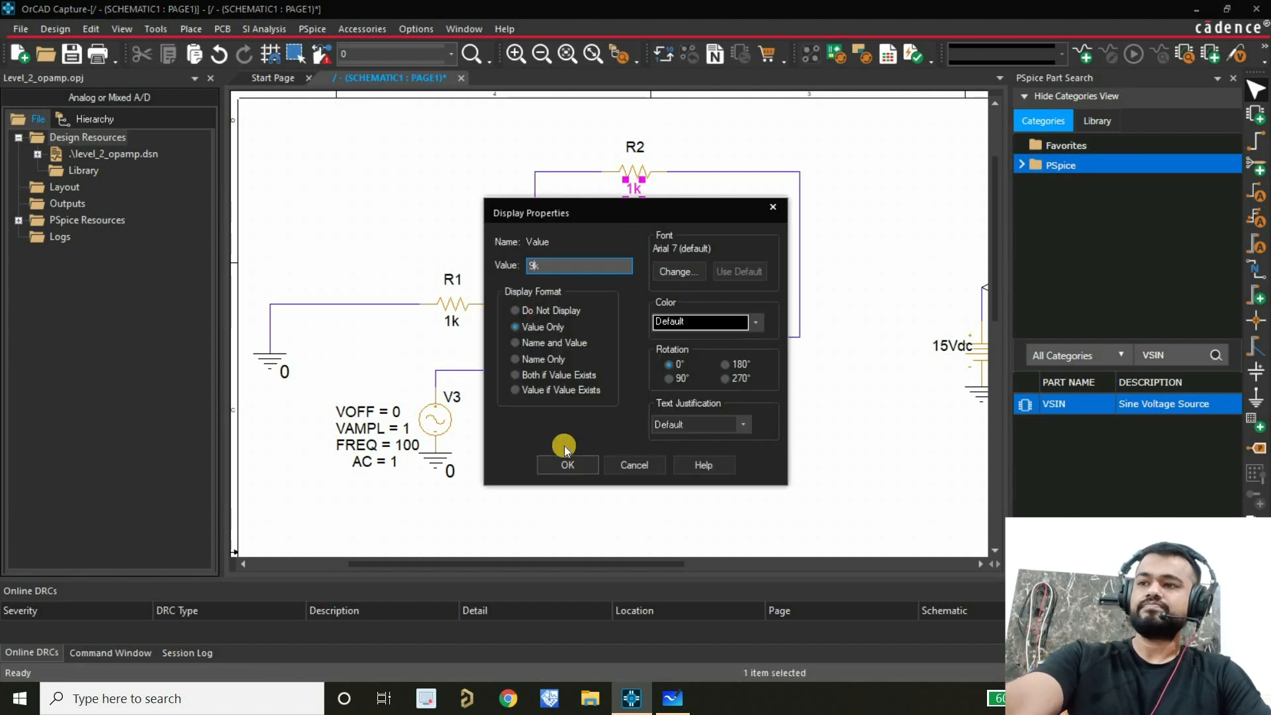
click(564, 458)
click(788, 362)
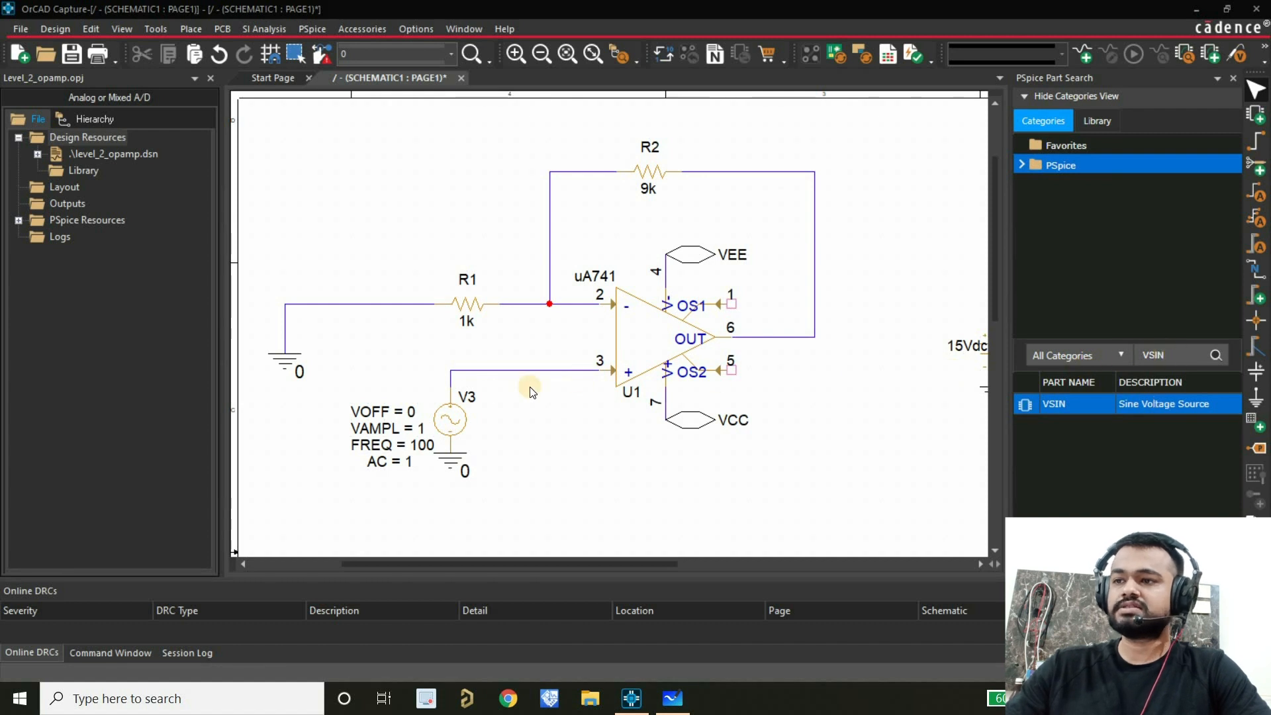
Step: Copy resistor R1 and place the copy below the corner of the op-amp's output wire
click(472, 312)
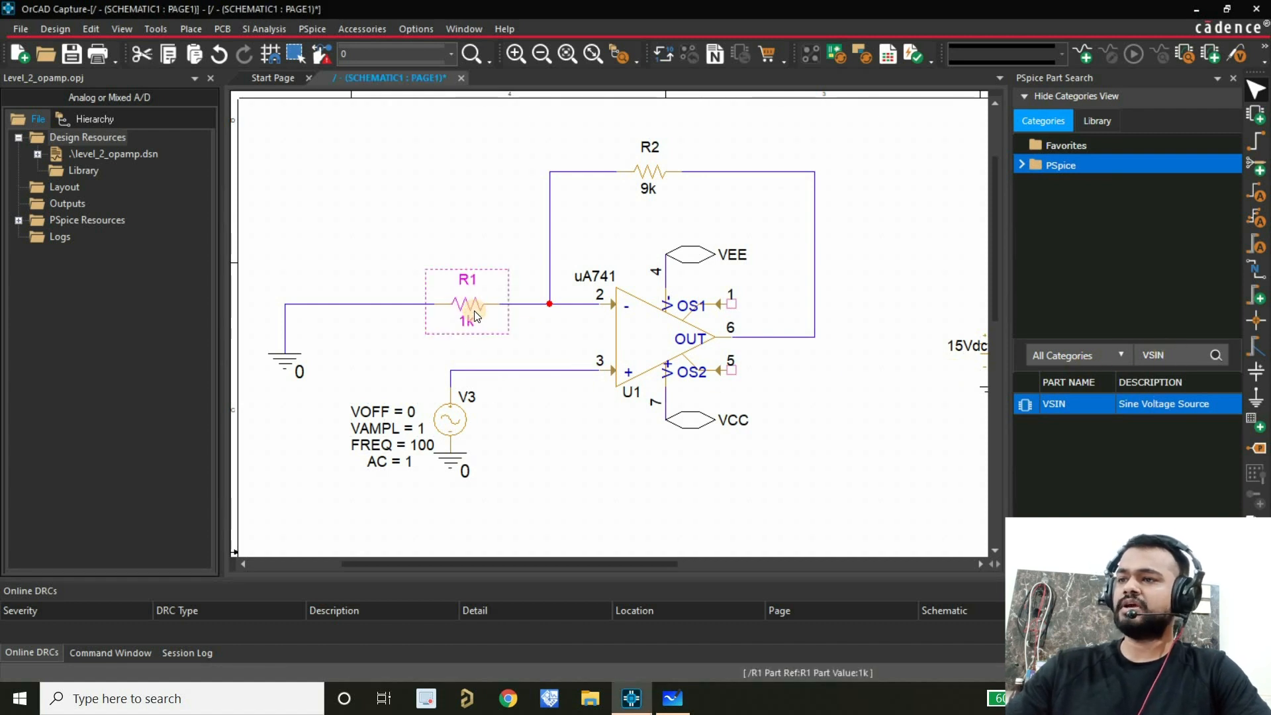
key(ctrl+c)
key(ctrl+v)
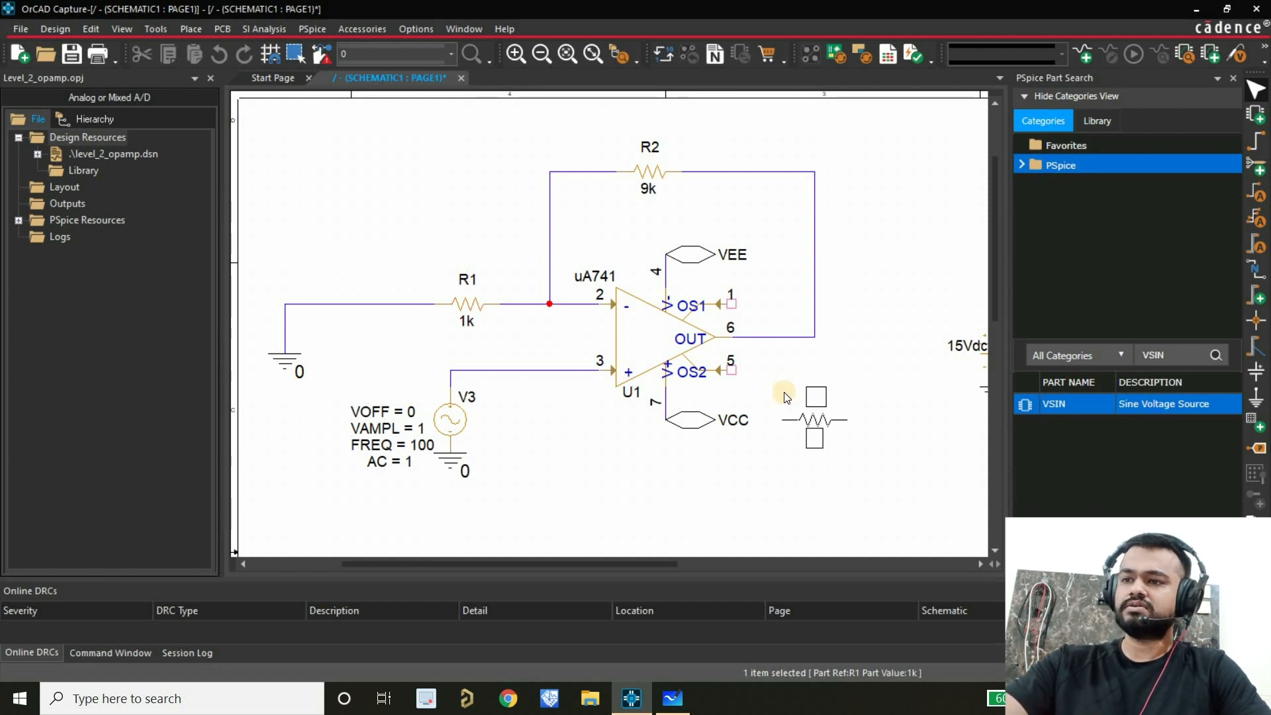
click(786, 396)
Step: Rotate the copied resistor R3 to vertical and attach its upper terminal to the corner of the output wire
right_click(864, 284)
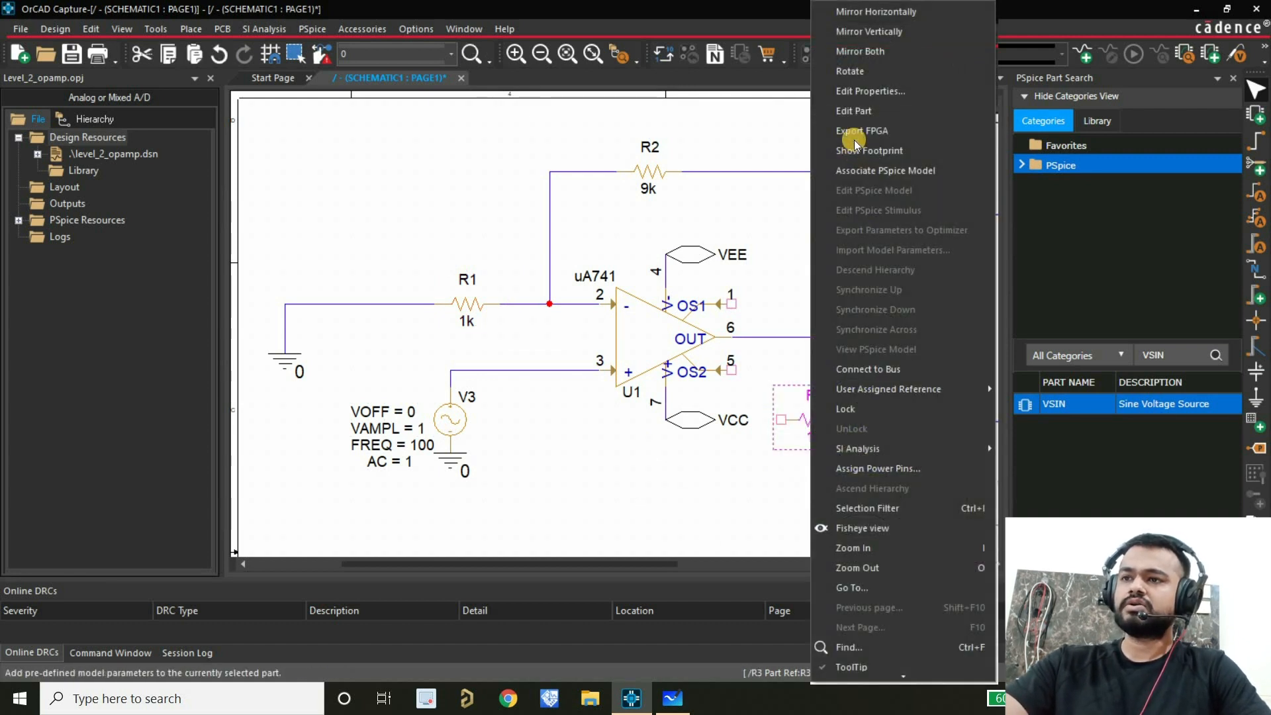
click(850, 71)
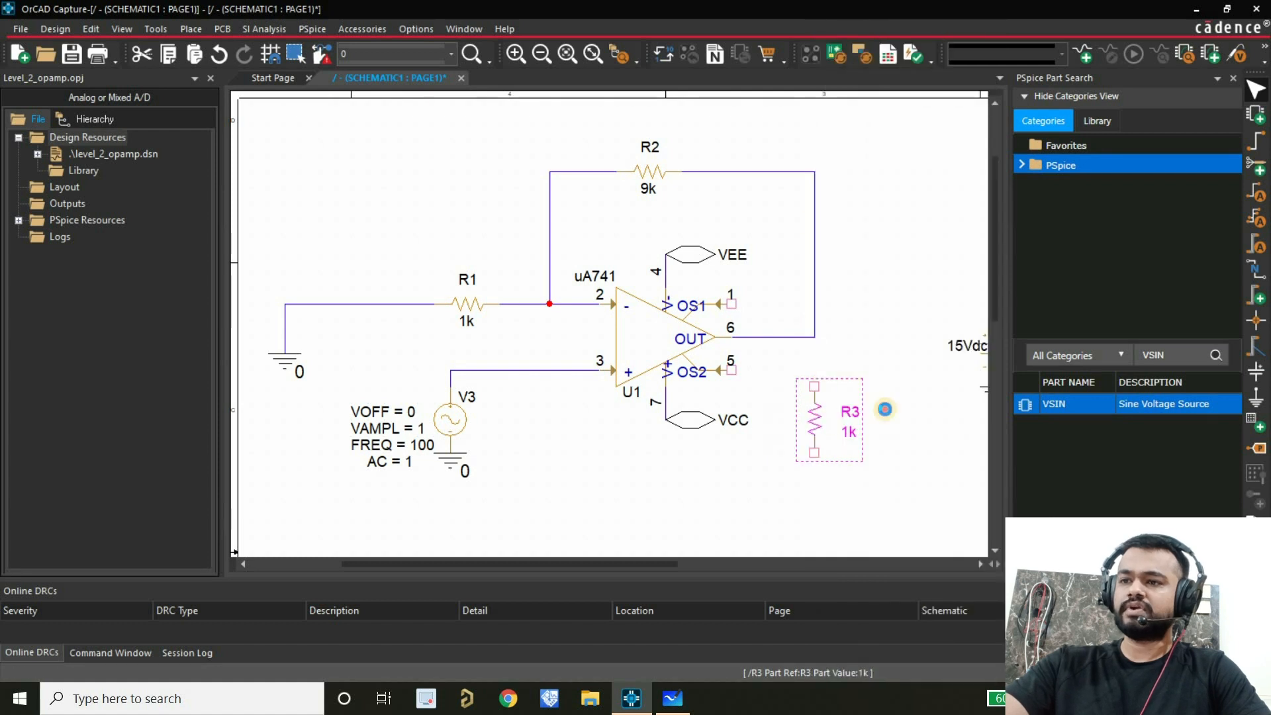
drag(812, 423, 812, 374)
click(807, 457)
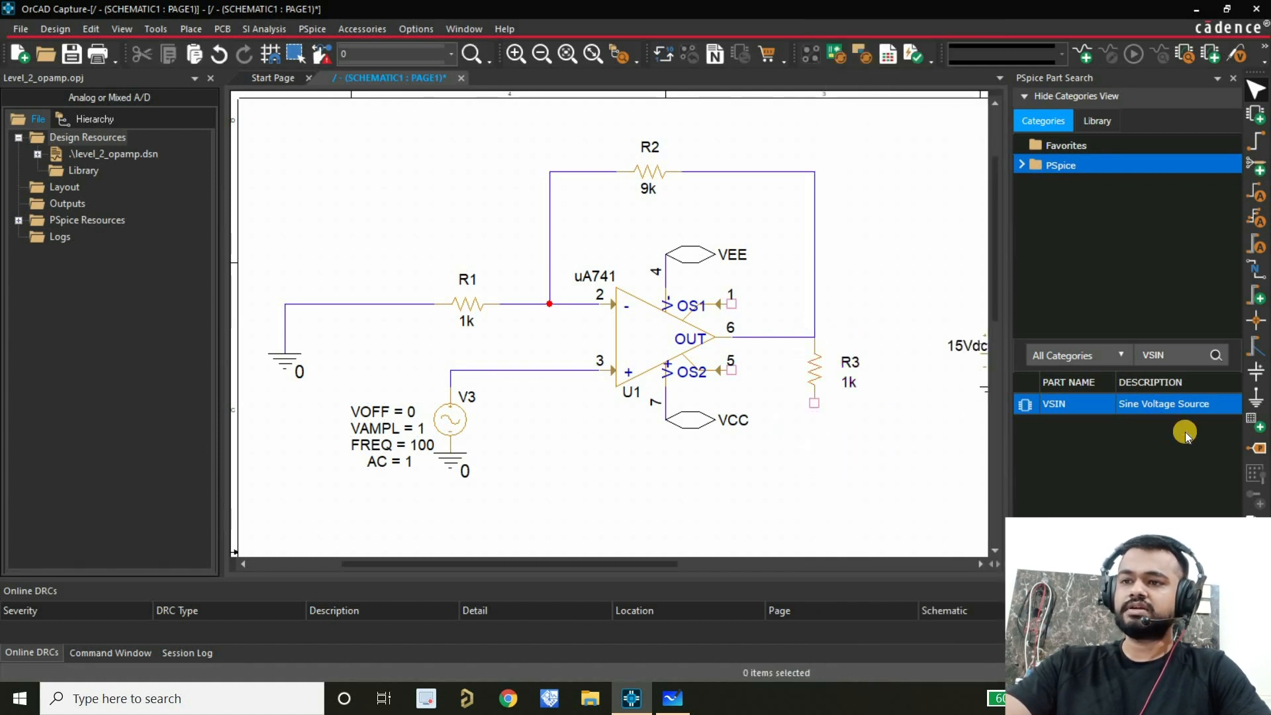
Step: Copy the ground symbol under V3 and place the copy on R3's lower terminal
click(456, 457)
key(ctrl+c)
key(ctrl+v)
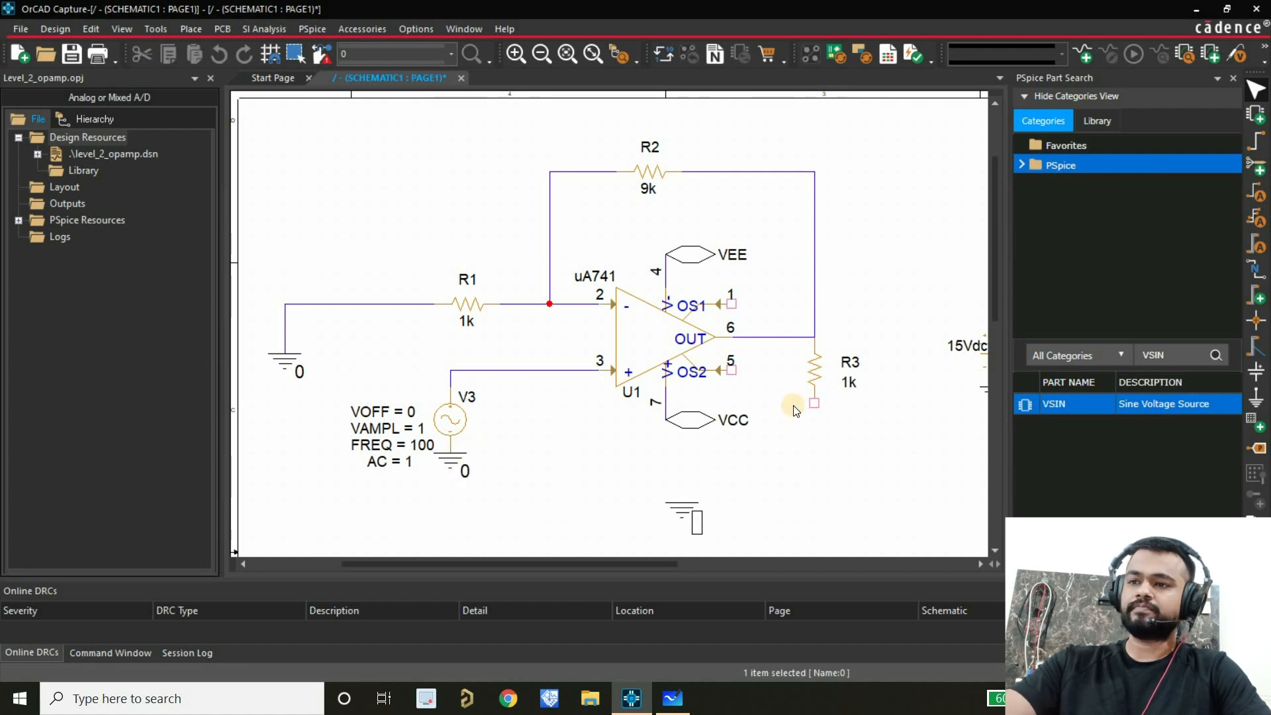
click(786, 394)
click(856, 427)
Step: Move R3 and its ground lower, and straighten the displaced output wire segment level with op-amp pin 6
drag(819, 412, 821, 461)
drag(814, 372, 815, 405)
double_click(777, 371)
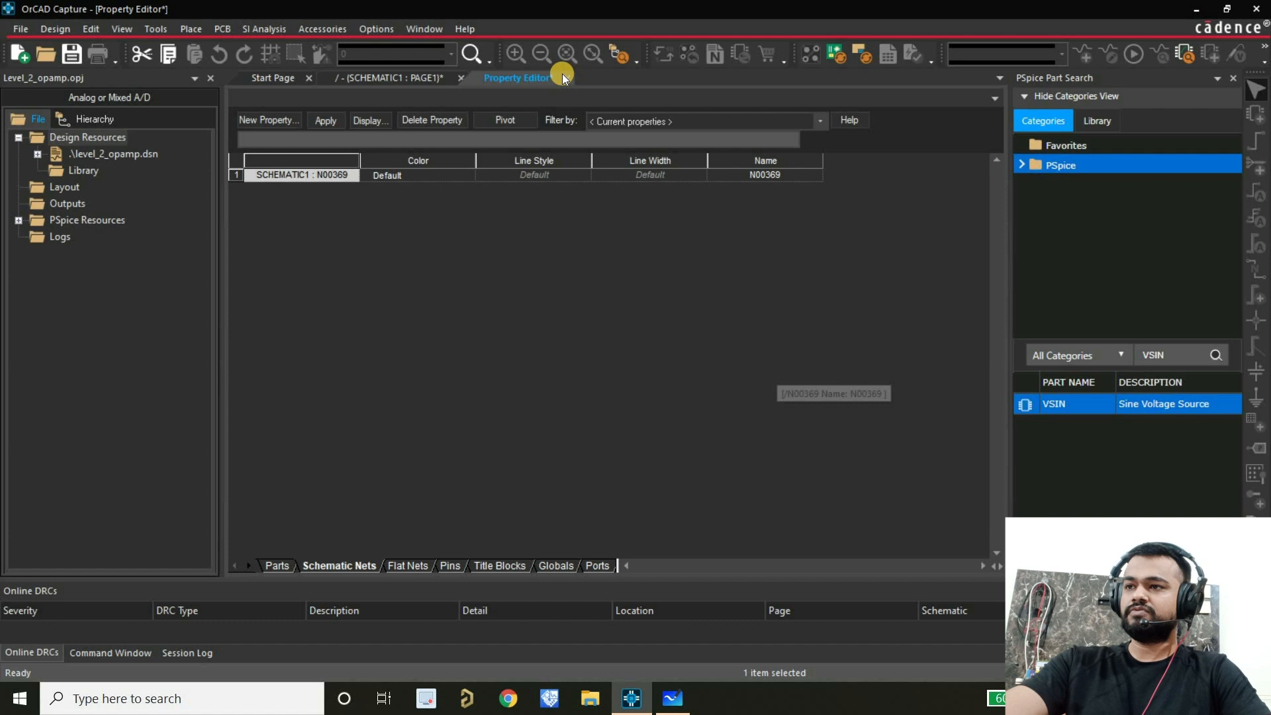
click(562, 78)
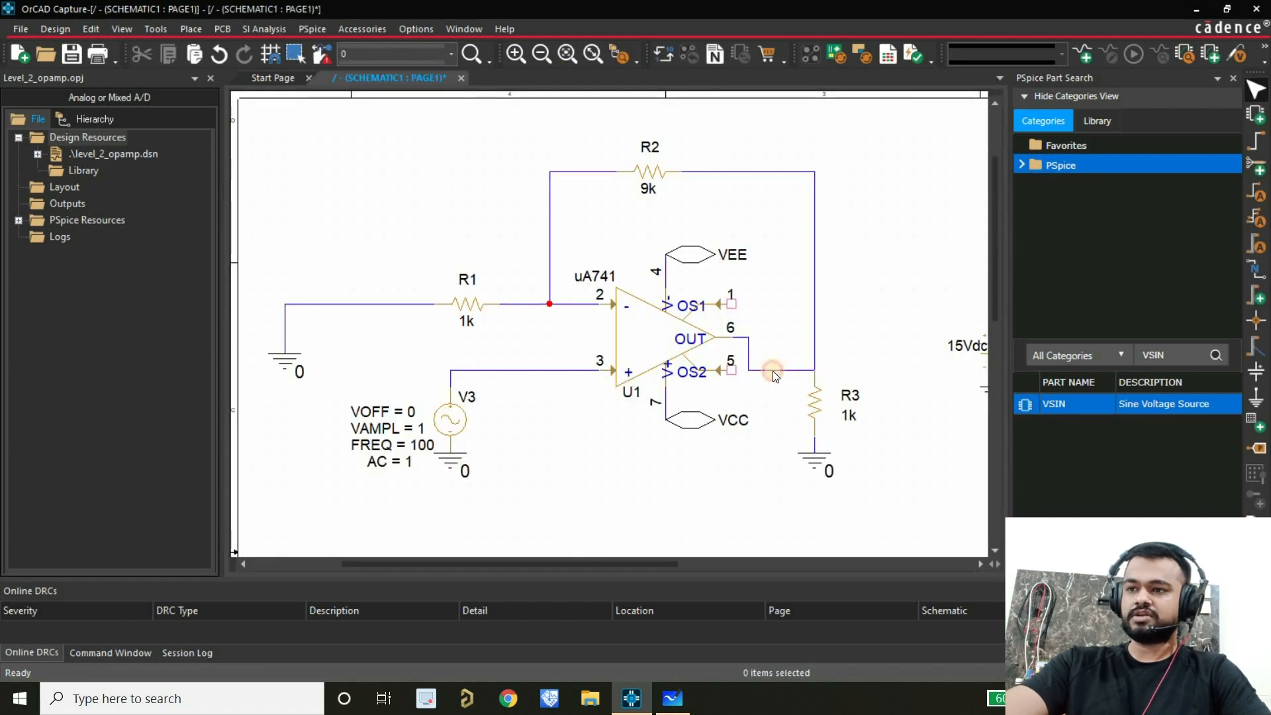
drag(773, 371, 778, 339)
click(791, 367)
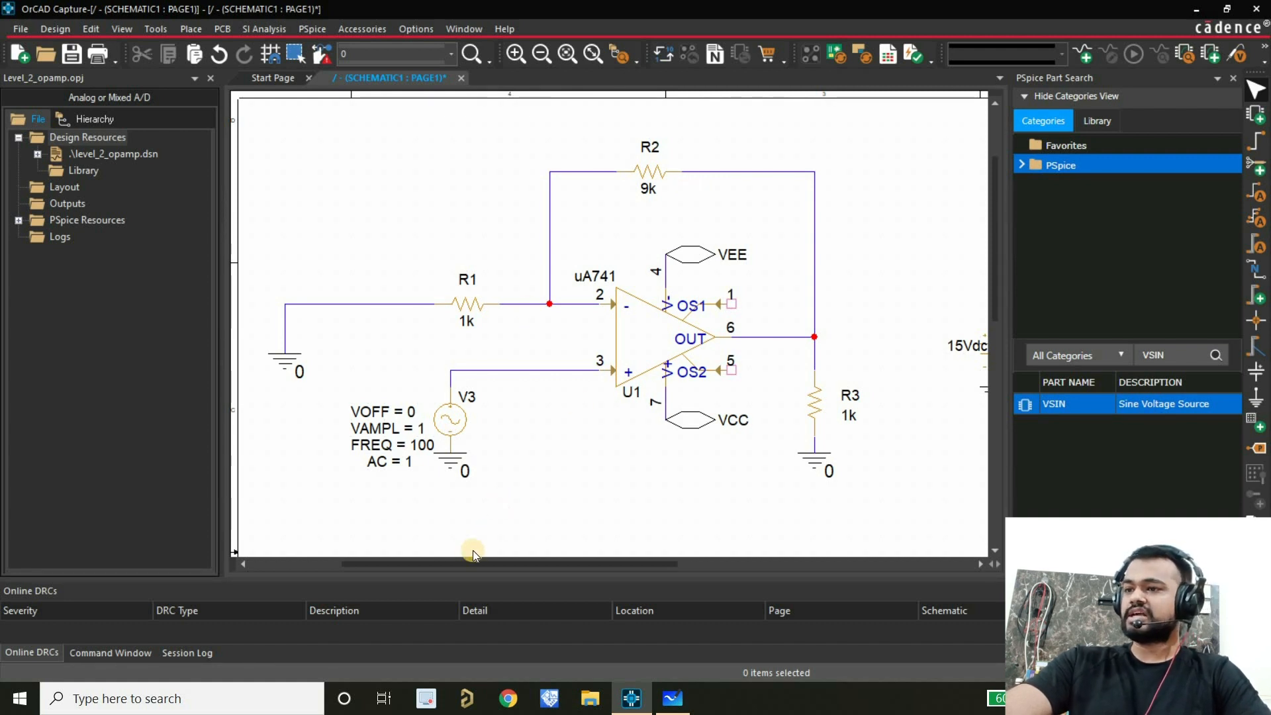
Step: Create a new PSpice simulation profile named TransSim that inherits from none
drag(524, 568, 470, 574)
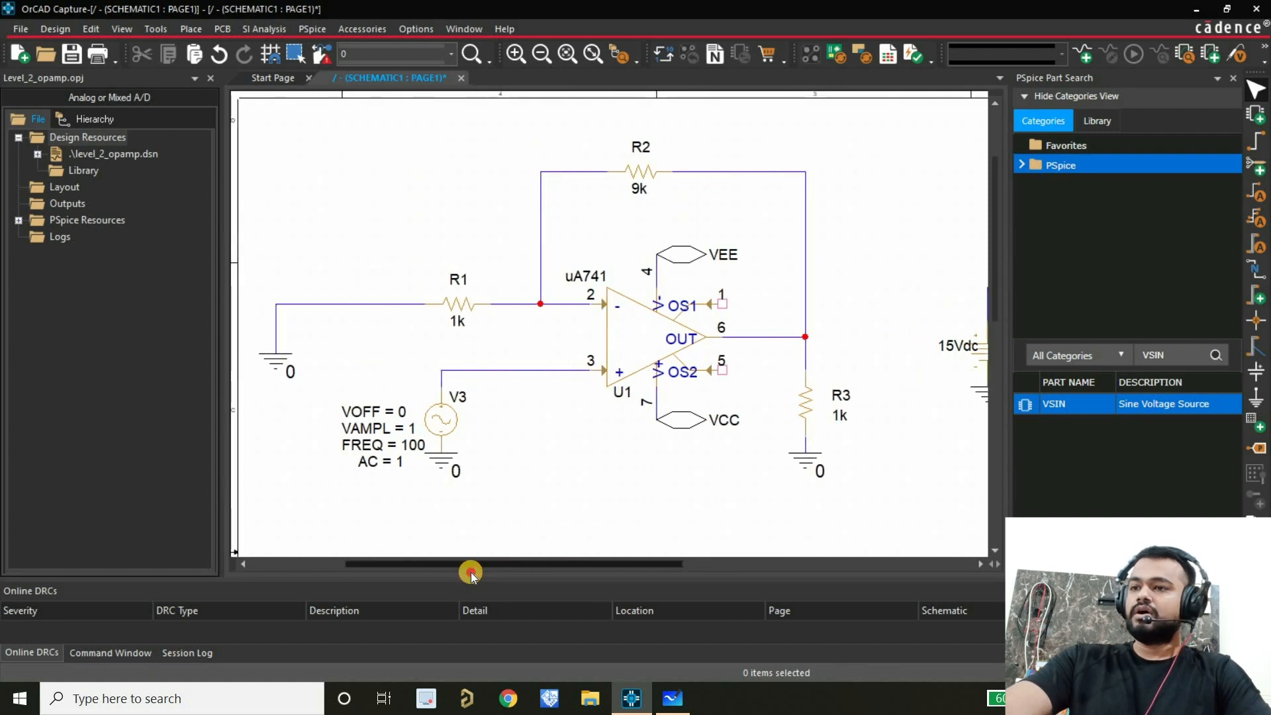
click(1083, 53)
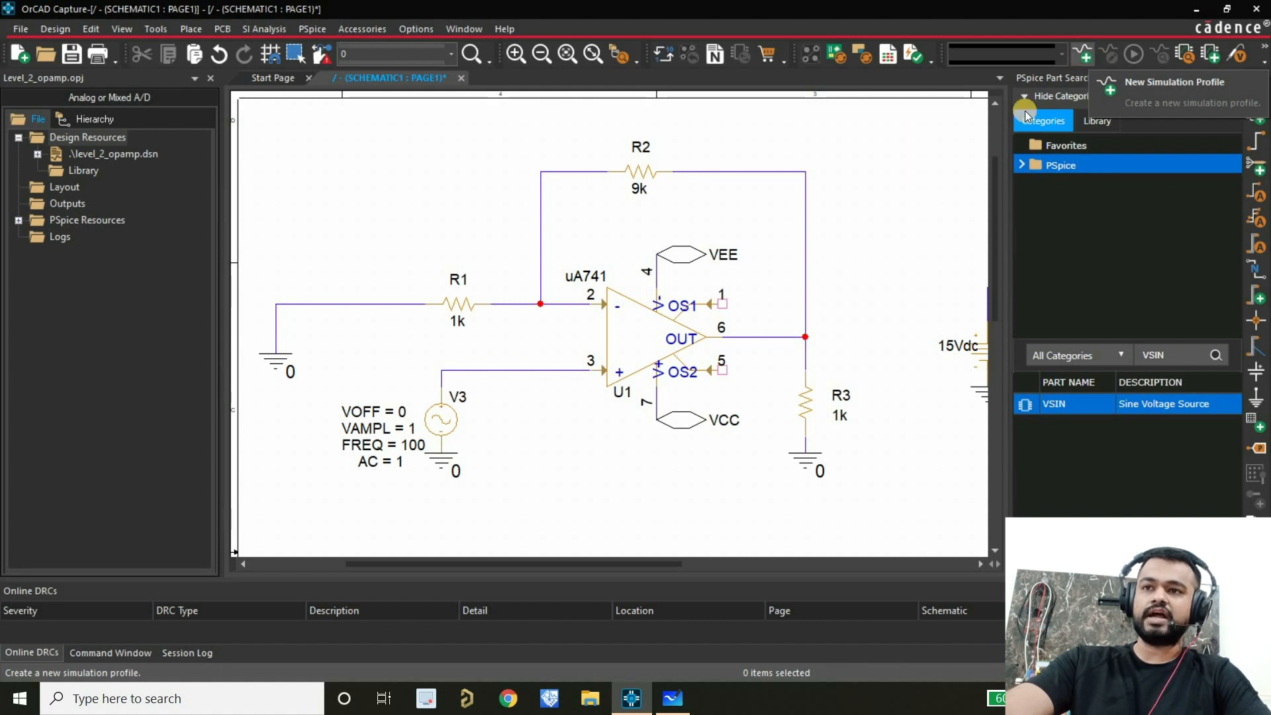
drag(627, 273, 672, 251)
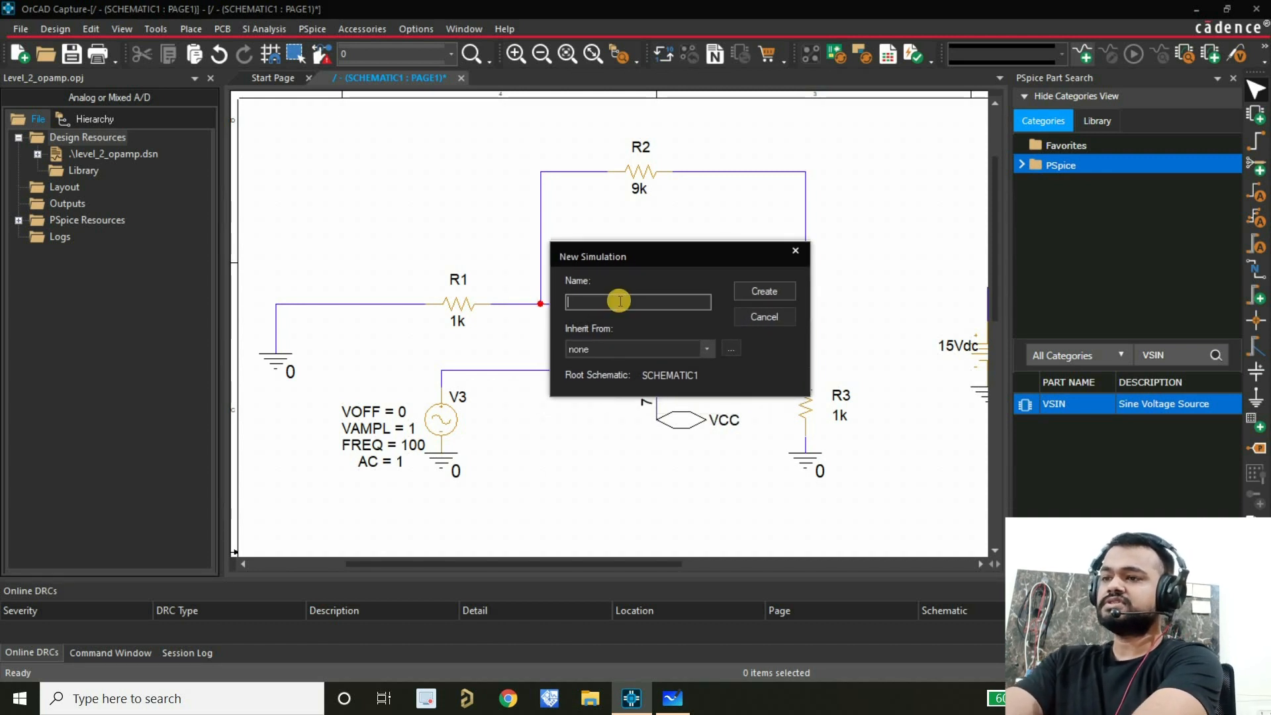
text(T)
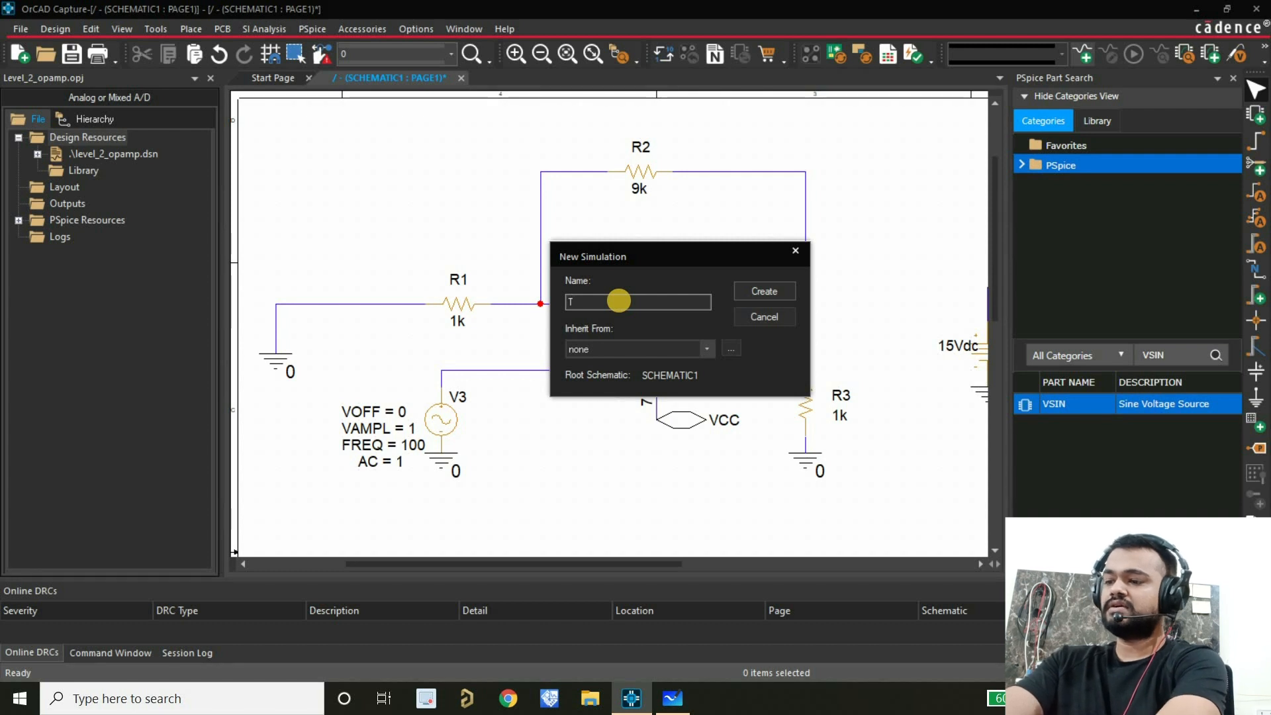
text(ran)
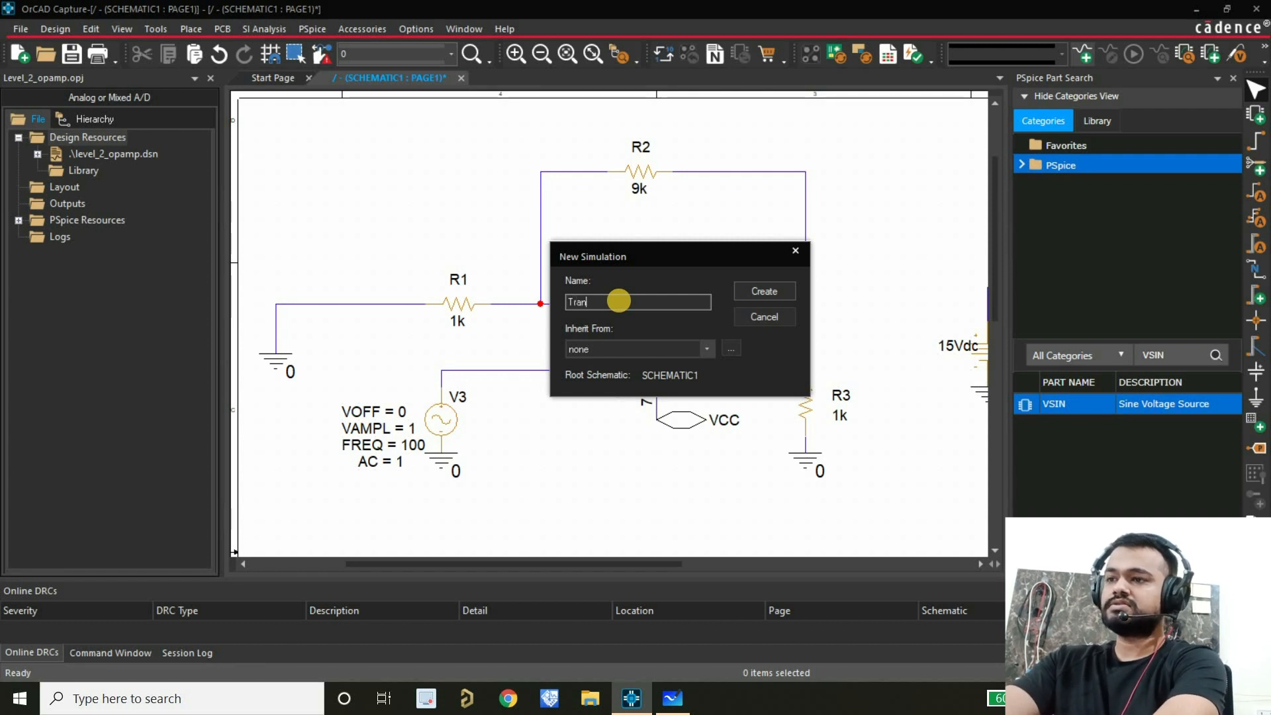
text(dsSi)
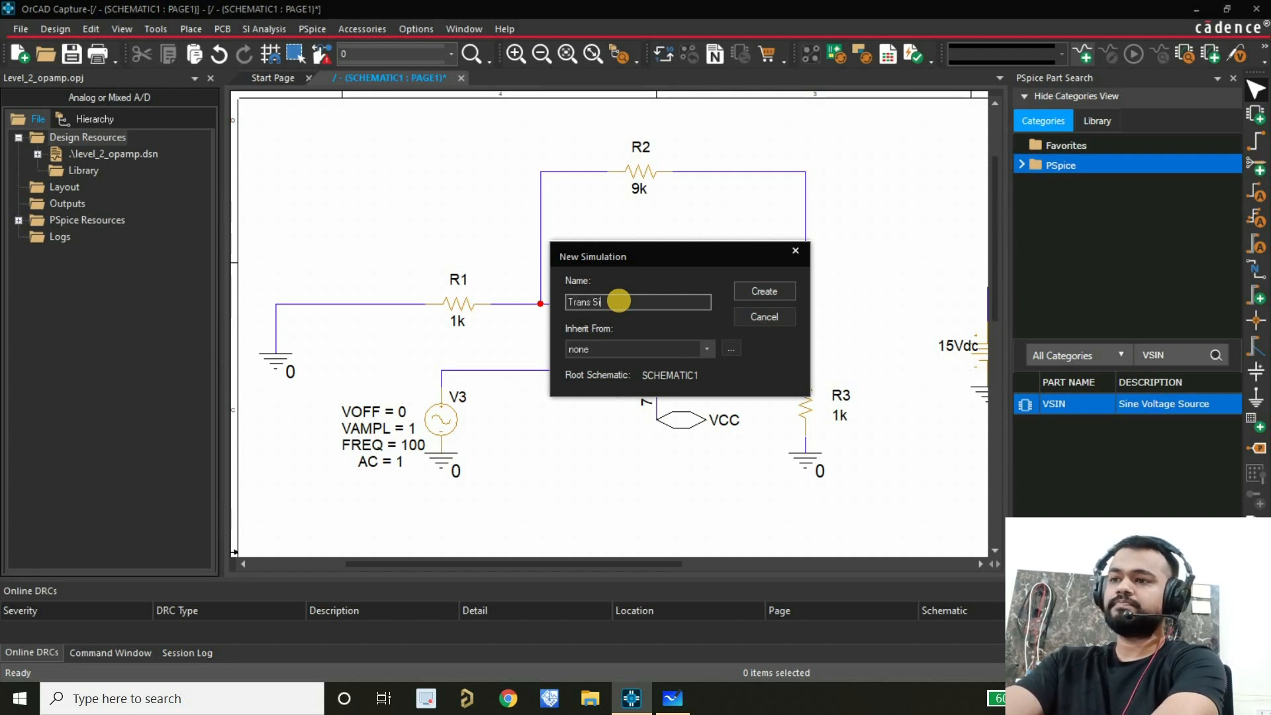
text(m)
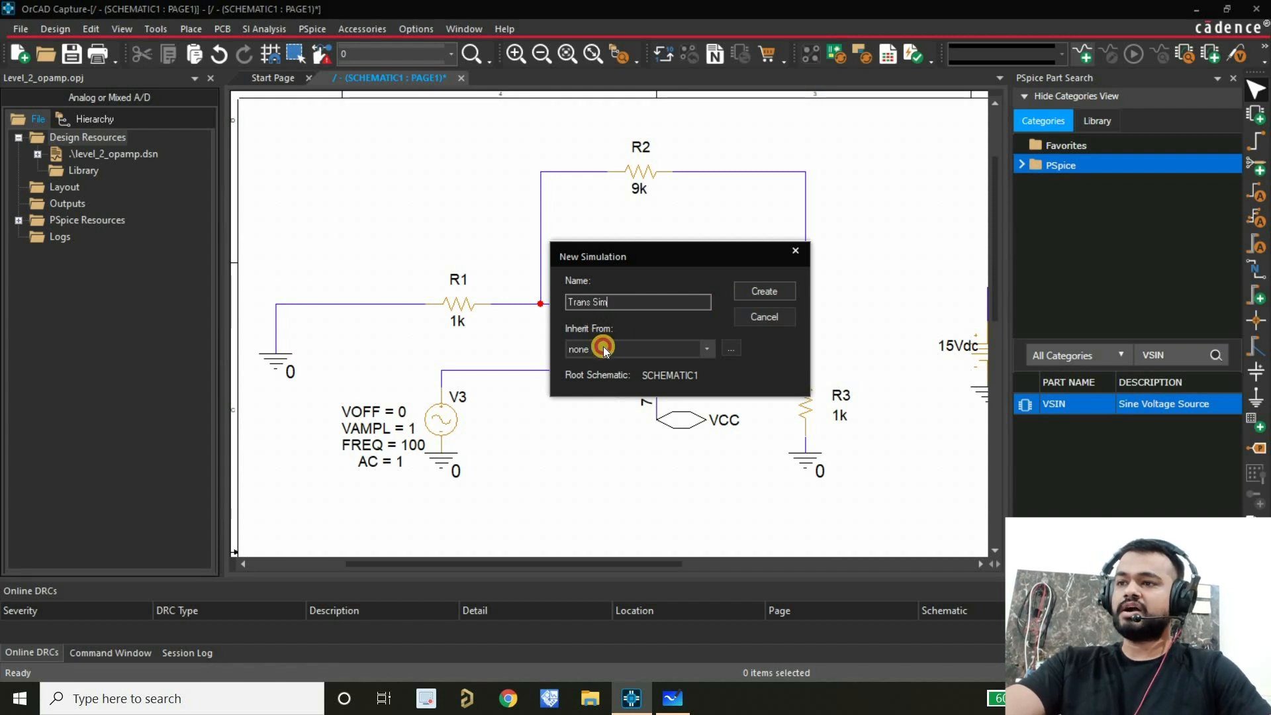
key(BackSpace)
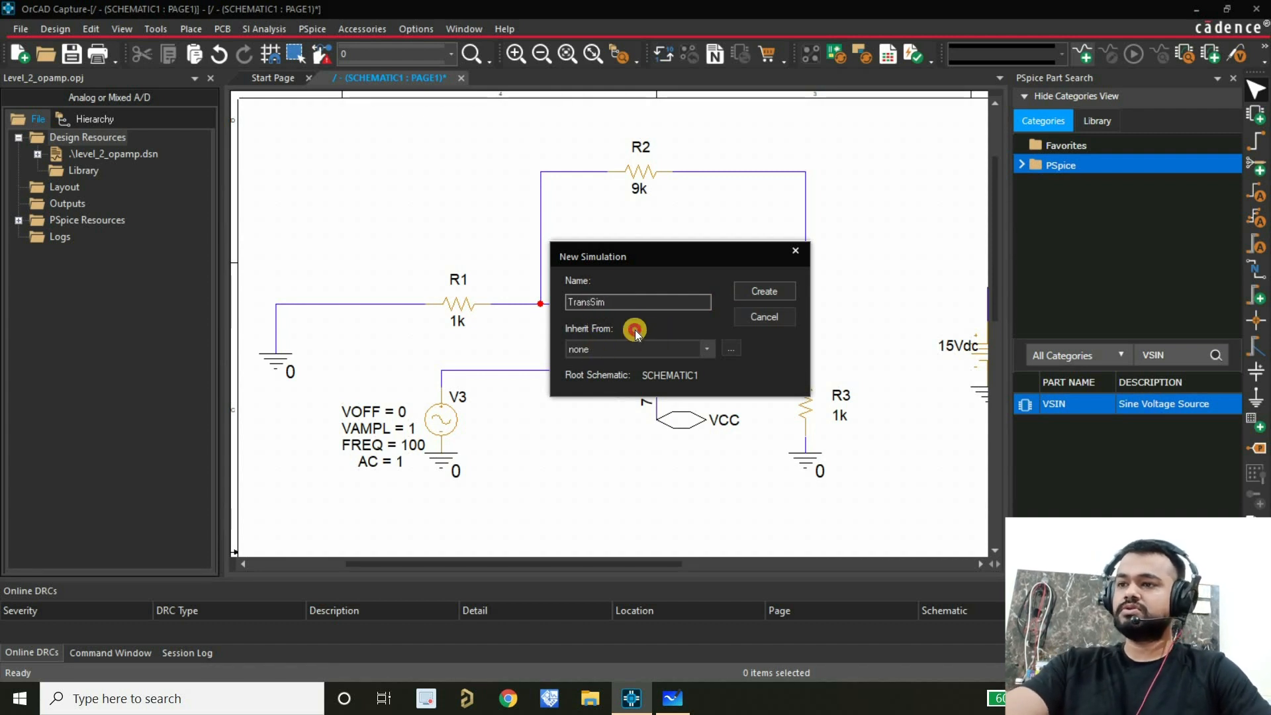
click(749, 290)
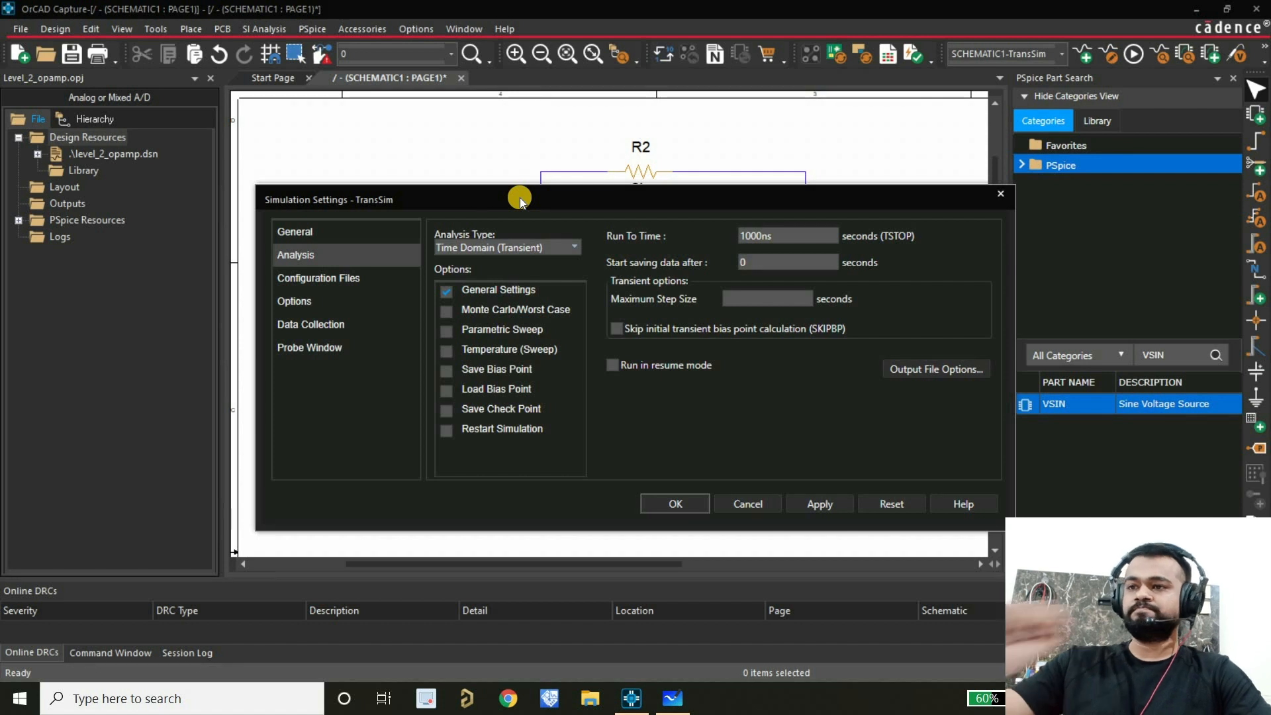
Step: Set the transient analysis run time to 100m and the maximum step size to 1u seconds, and accept the settings
drag(519, 198, 519, 188)
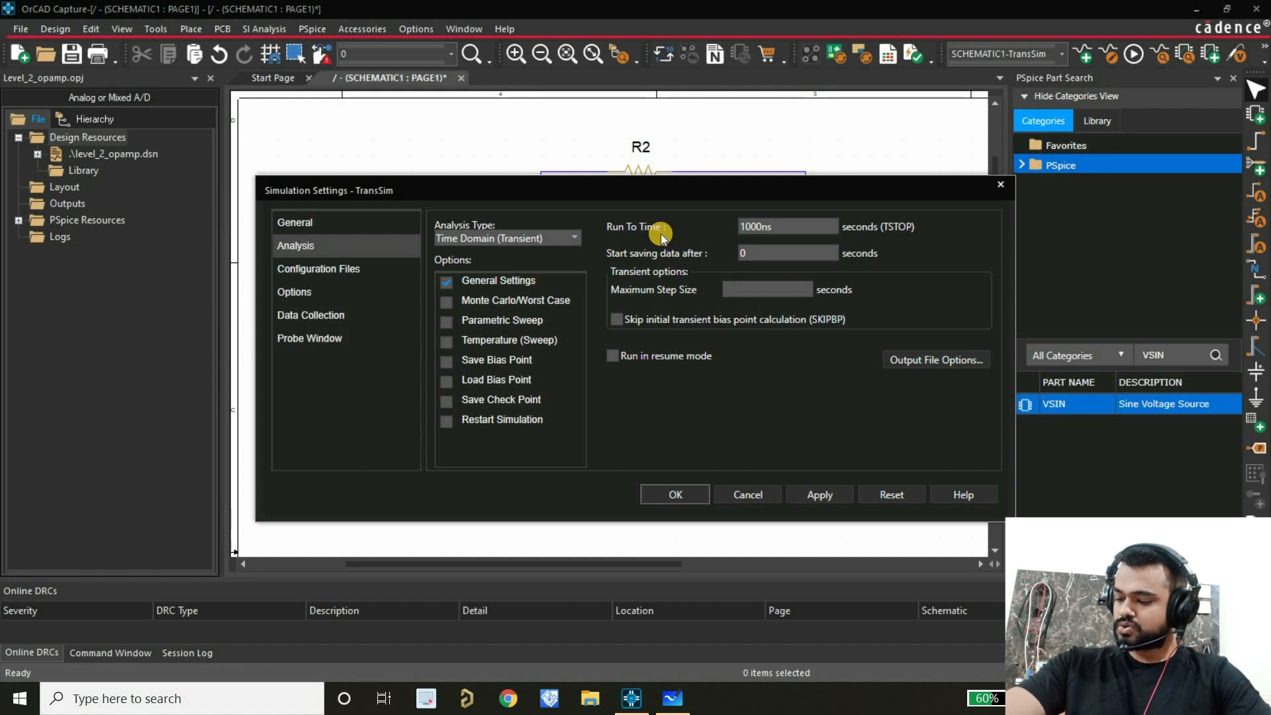
click(811, 225)
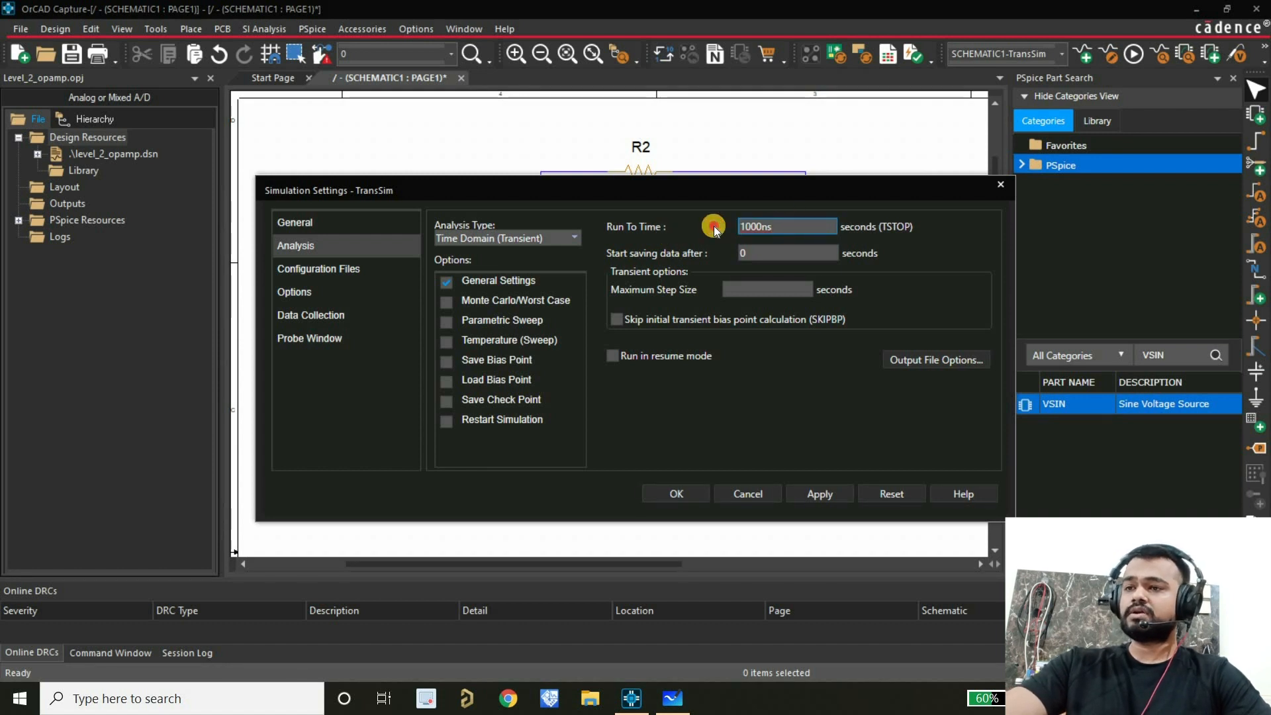
text(100m)
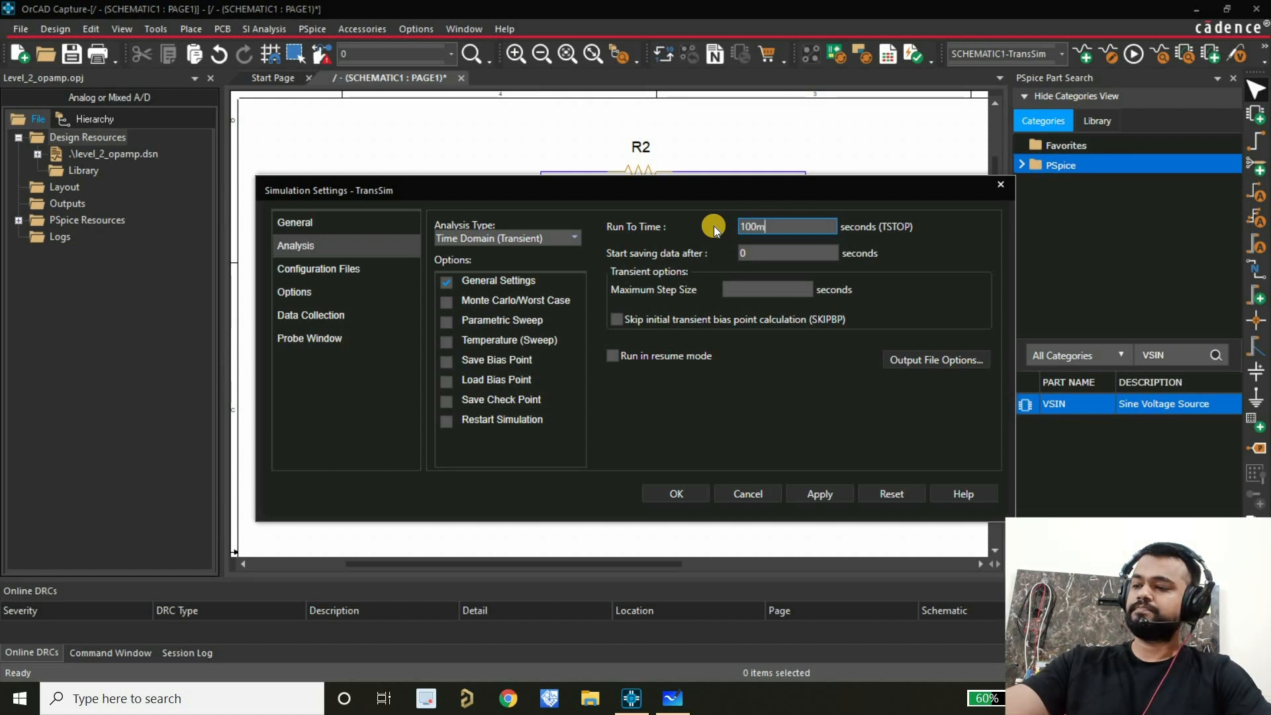
click(766, 253)
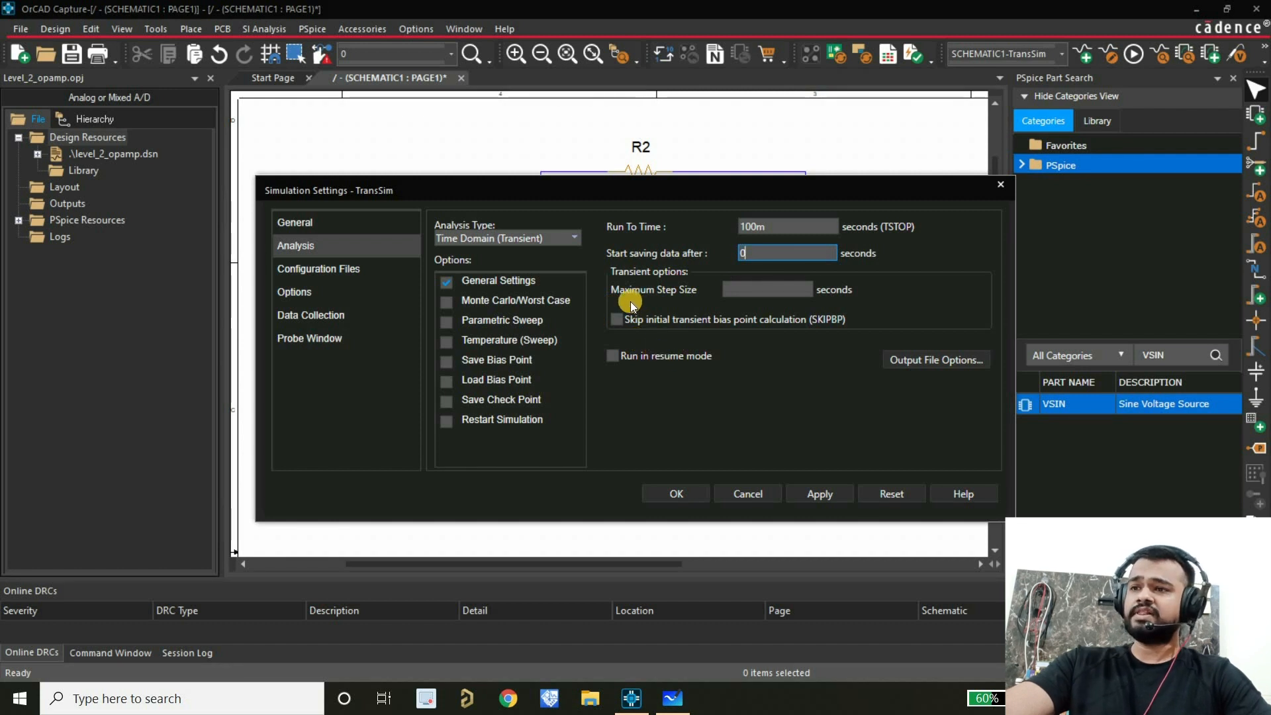
click(749, 290)
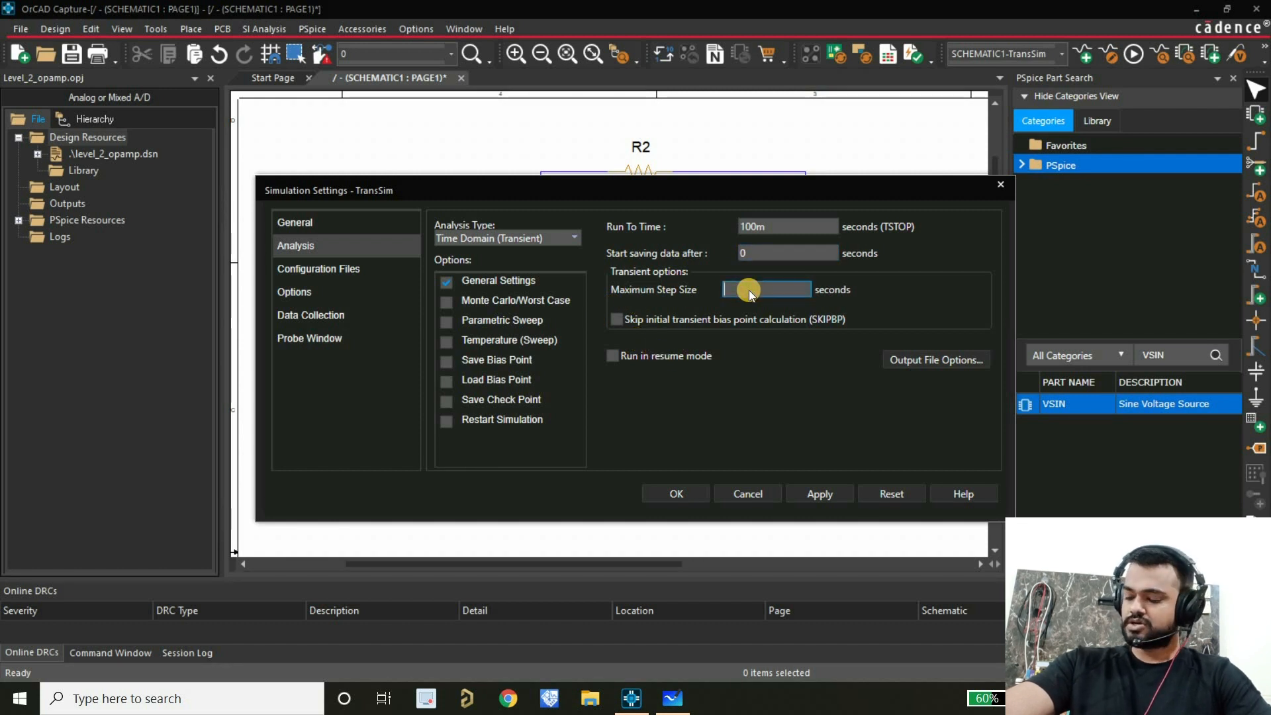
text(1u)
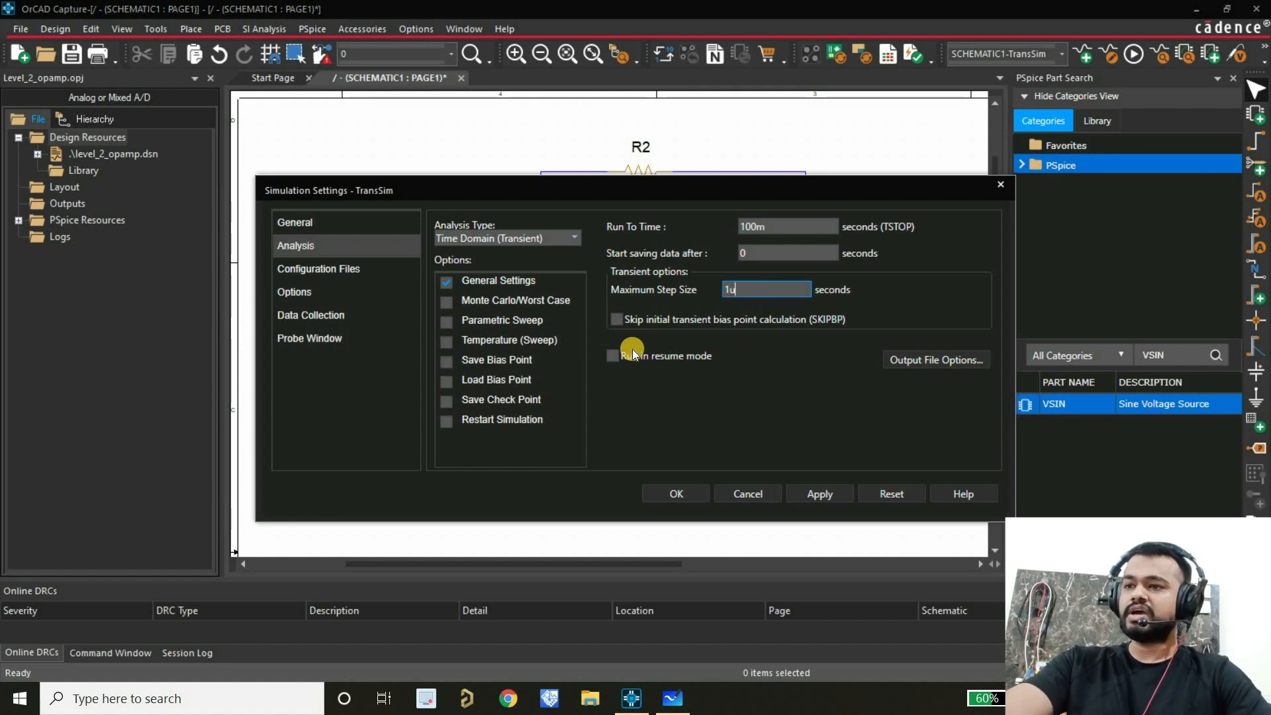
click(673, 495)
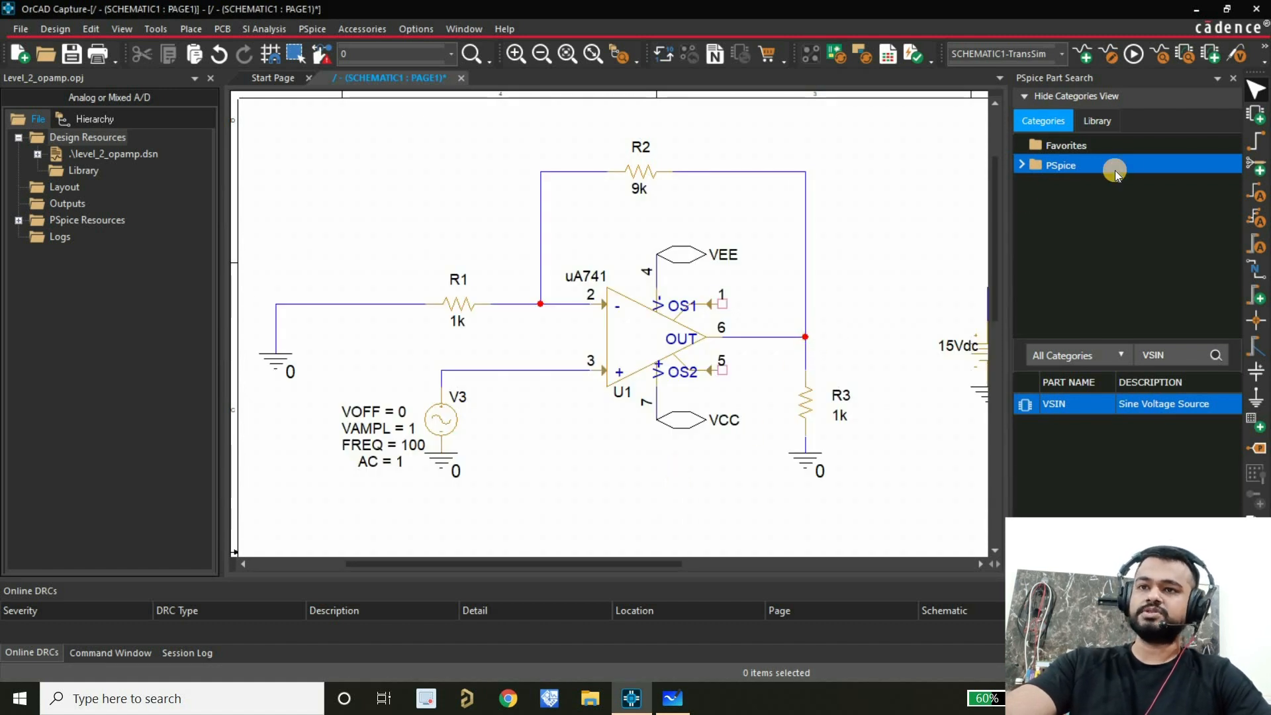
Step: Place voltage markers on the output wire above R3 and on V3's wire to op-amp pin 3
click(1242, 59)
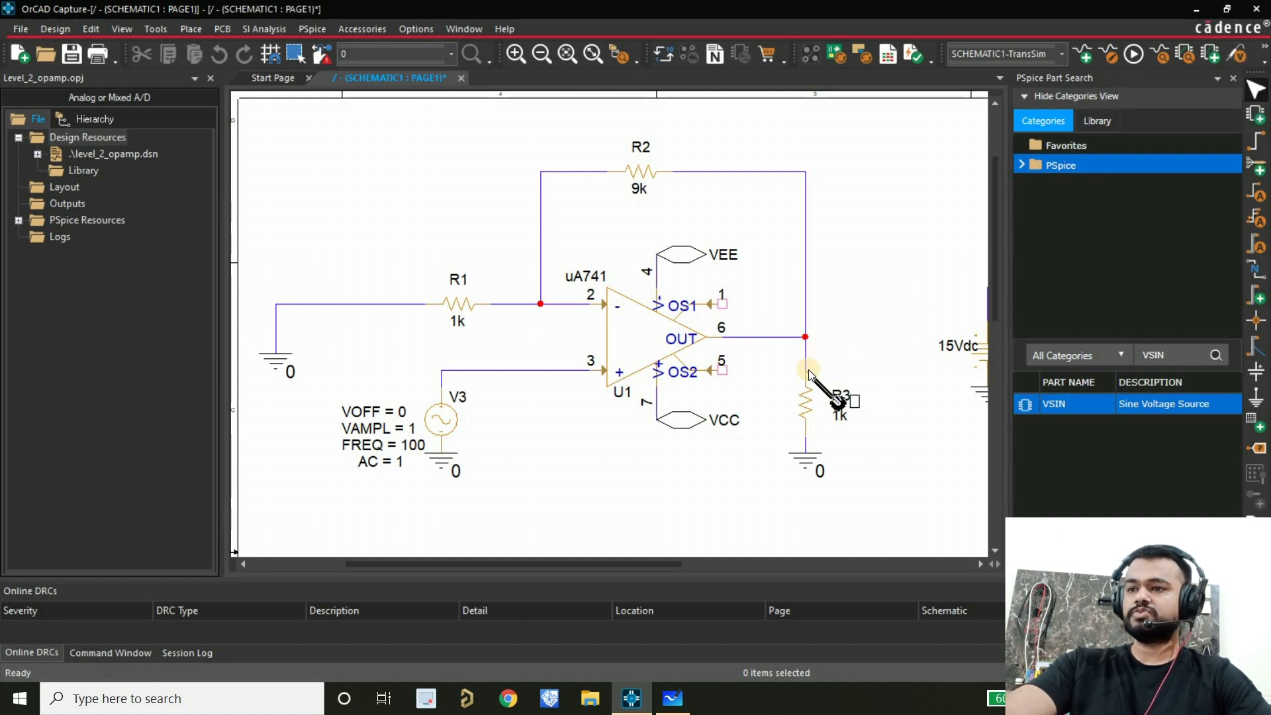
key(Escape)
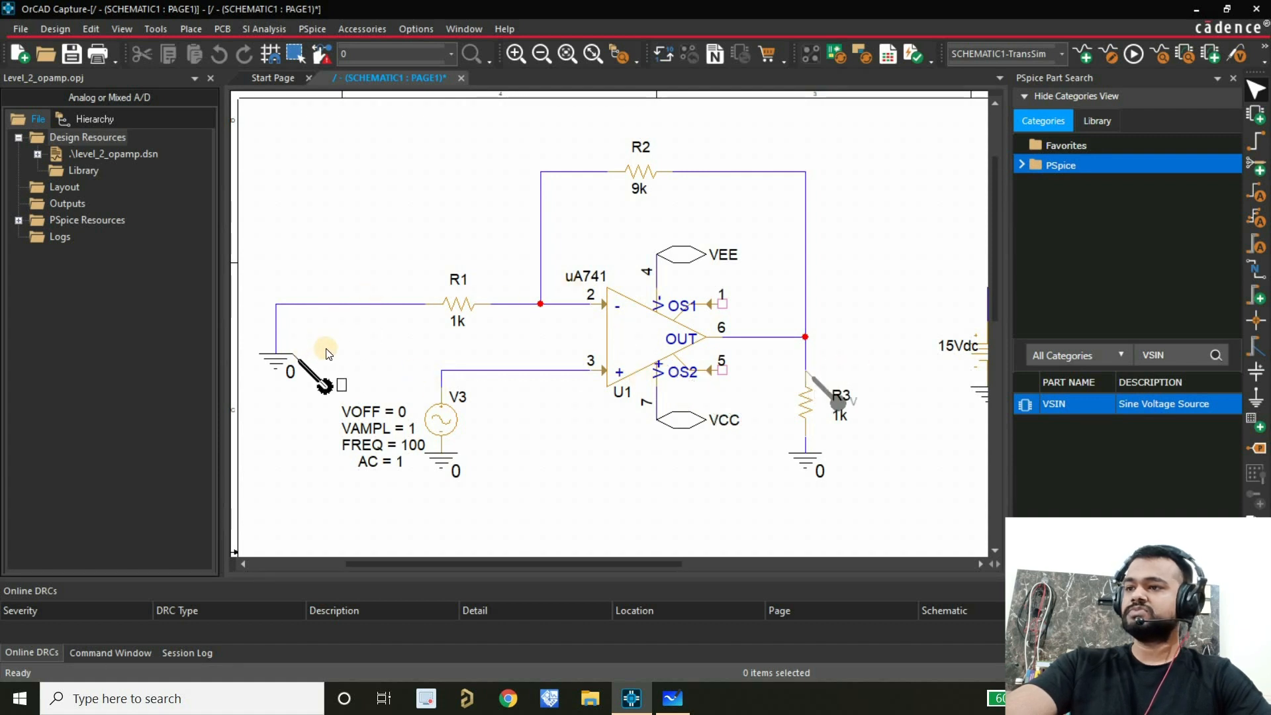
key(Escape)
right_click(327, 170)
click(379, 184)
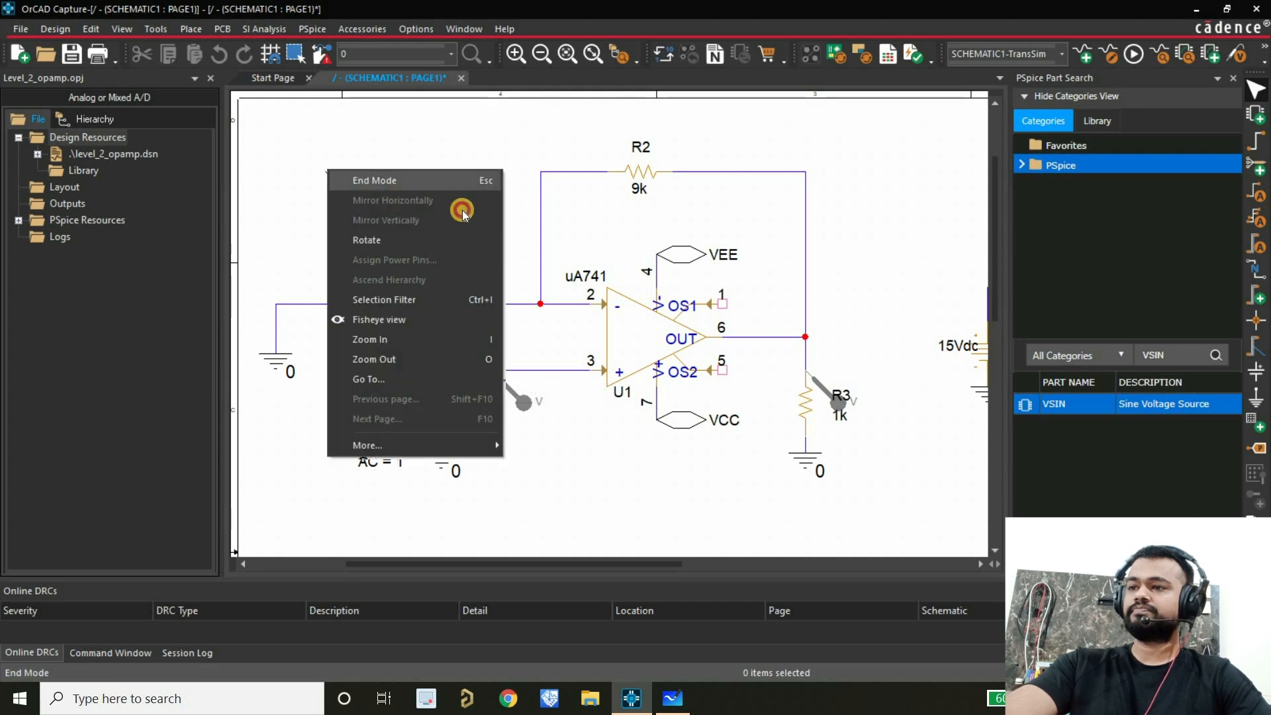
click(548, 562)
drag(548, 562, 534, 483)
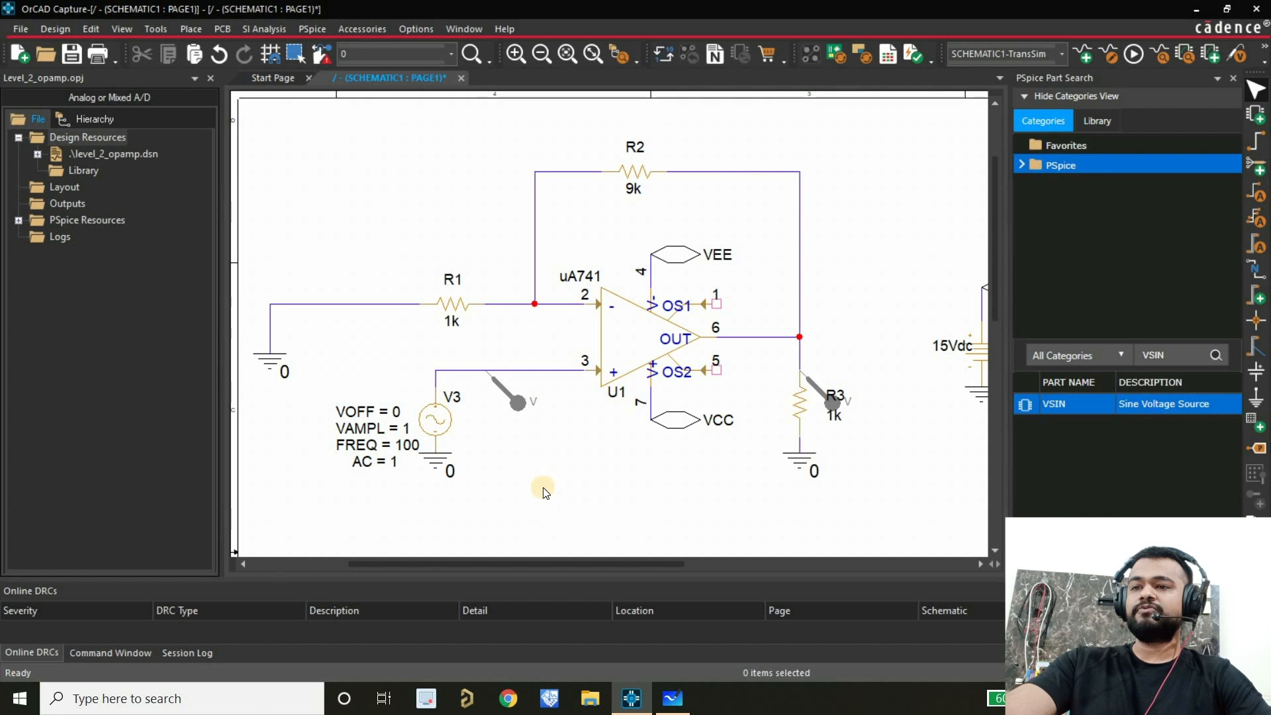
drag(539, 561, 551, 528)
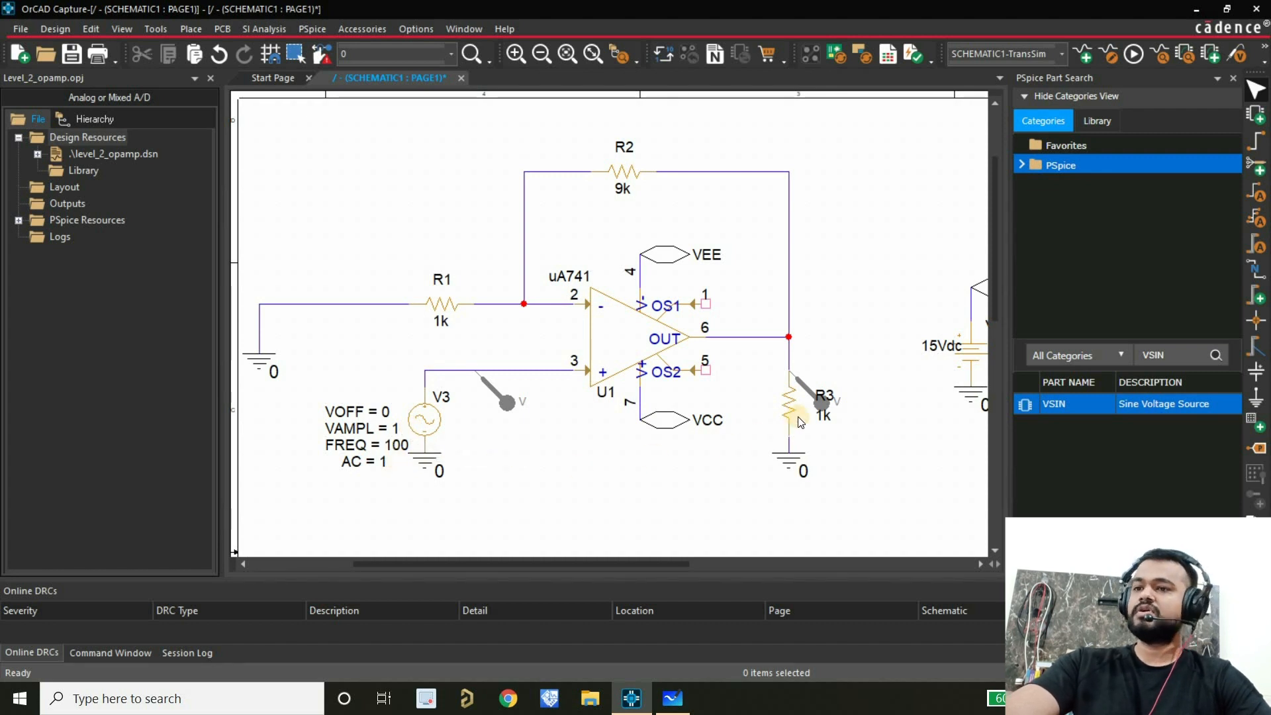
click(813, 392)
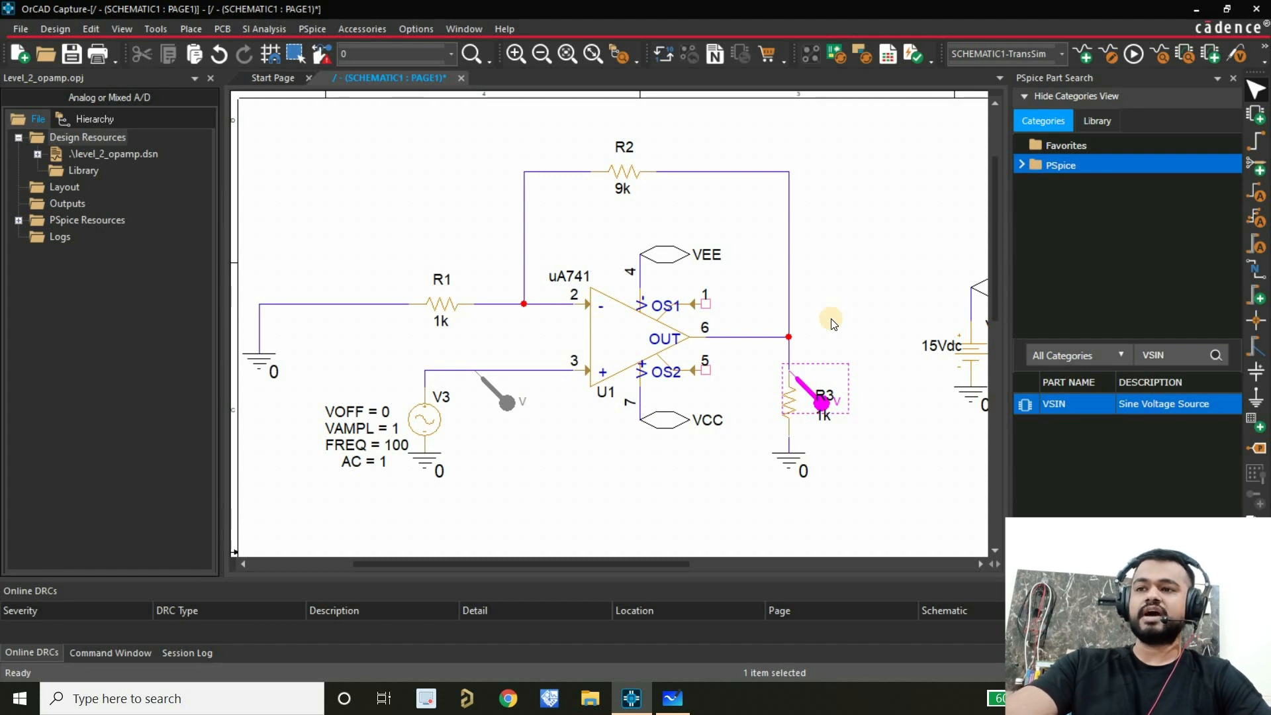
click(587, 478)
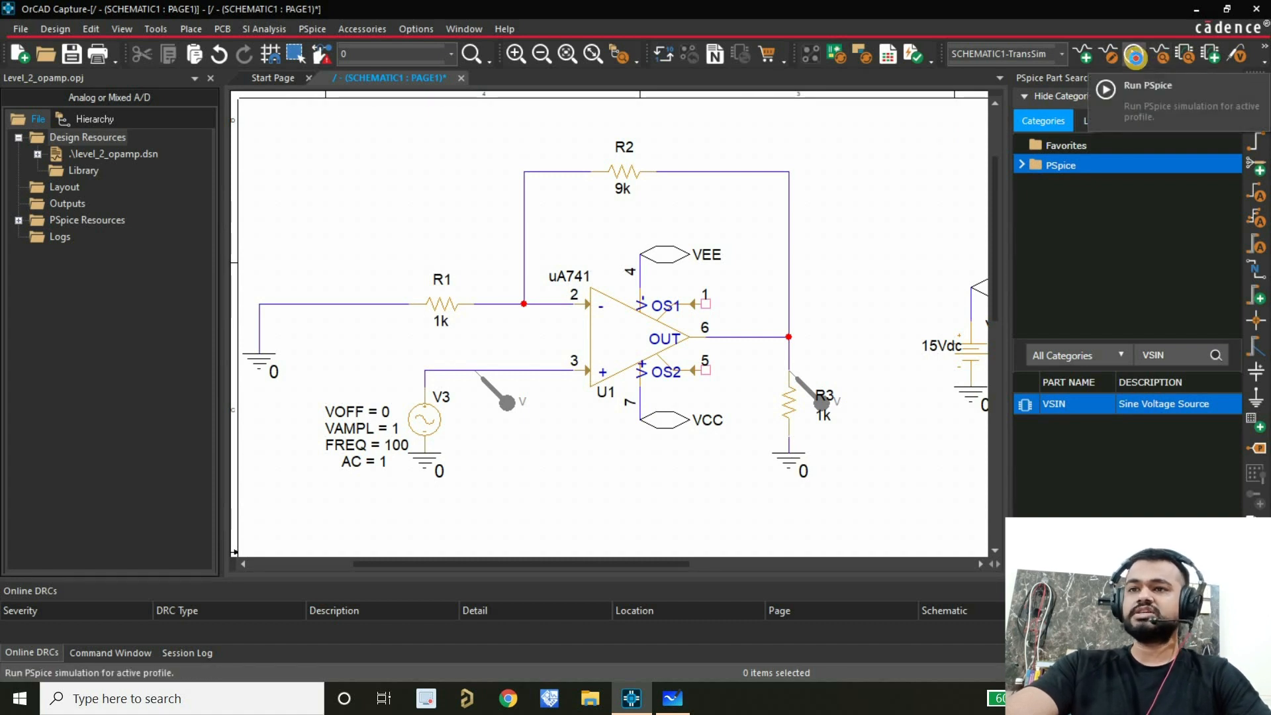
Step: Run the TransSim transient simulation, view the input and output waveforms full-screen, and close the results window
click(1135, 56)
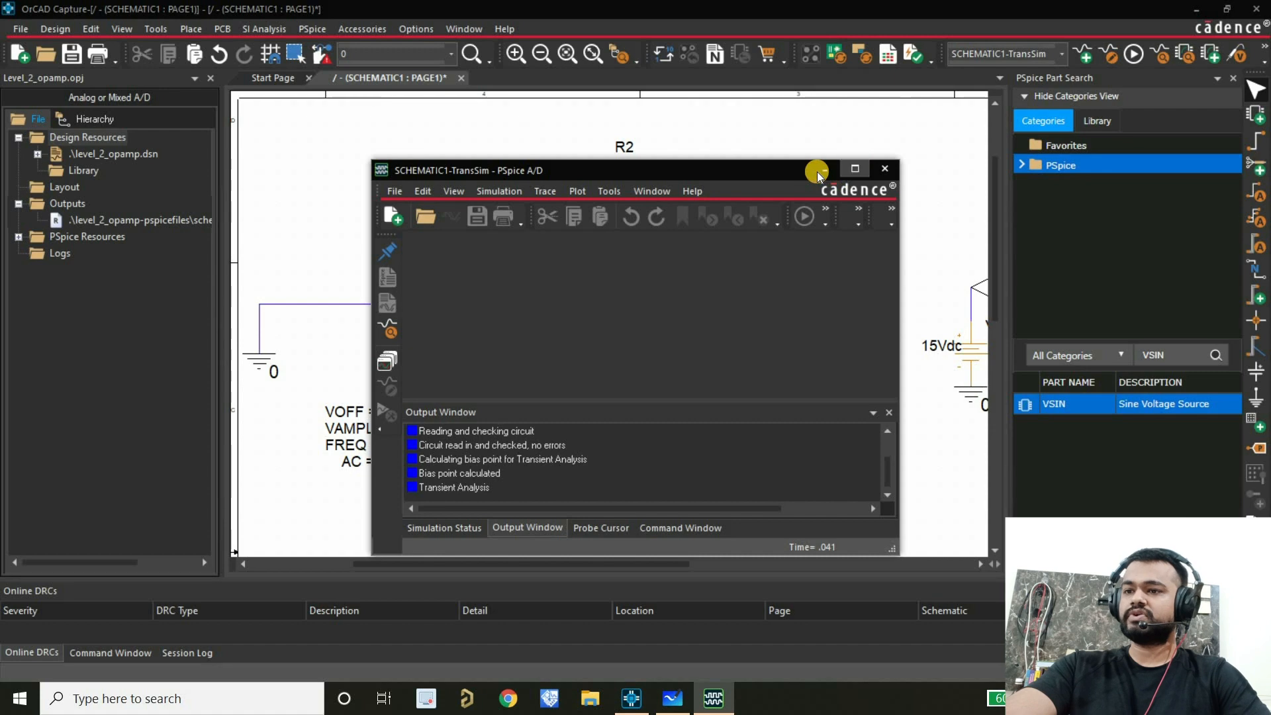
double_click(810, 170)
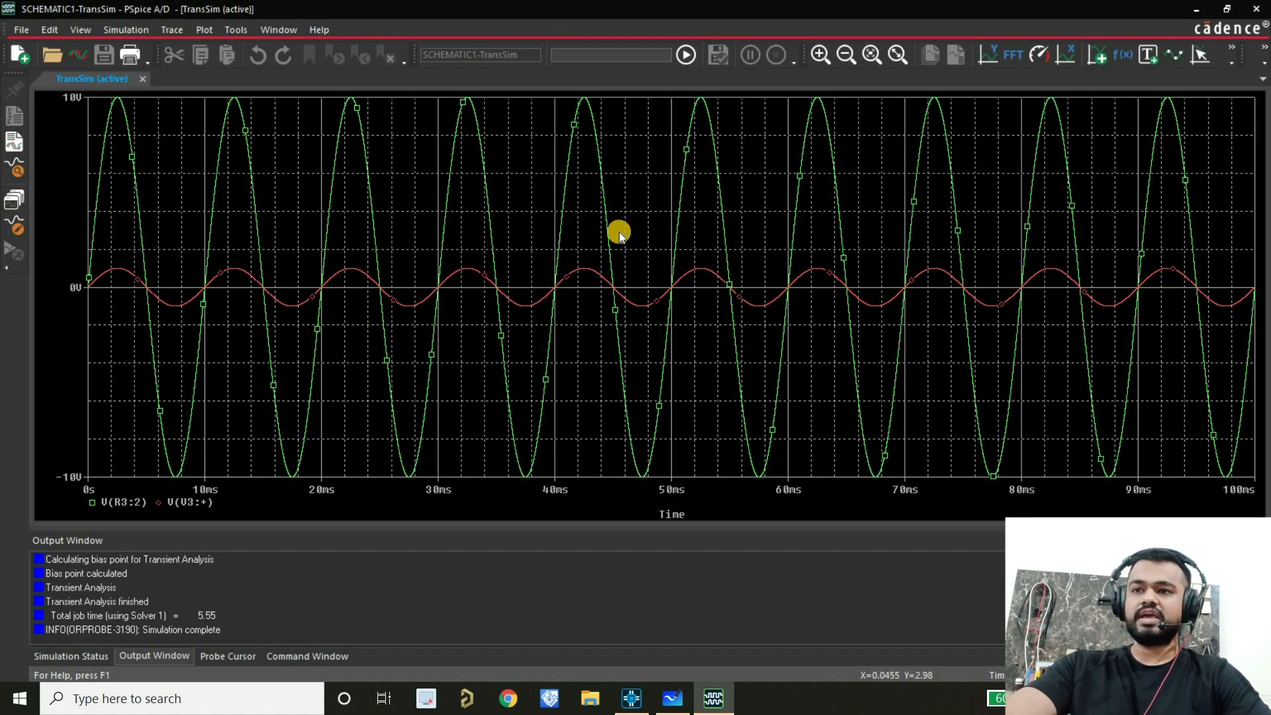
click(1257, 10)
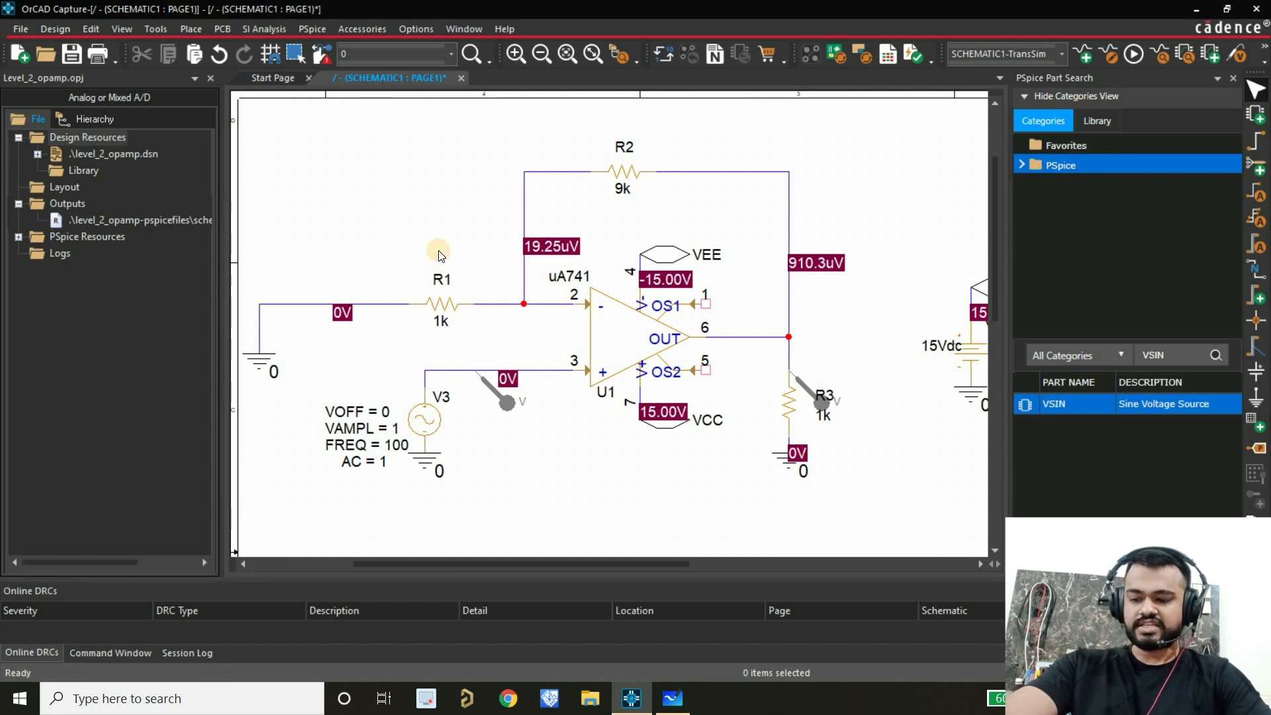
Step: Edit the TransSim simulation profile and change its analysis type to AC Sweep/Noise
click(1107, 56)
drag(459, 197, 431, 153)
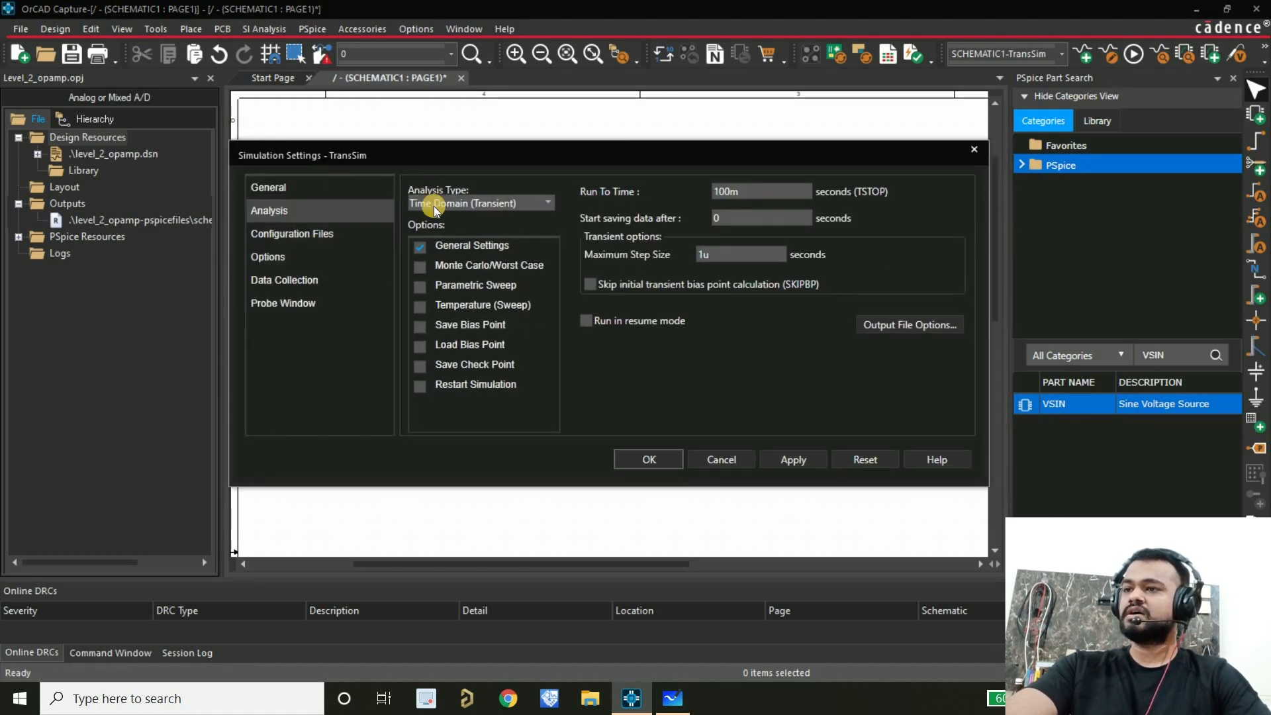
click(435, 206)
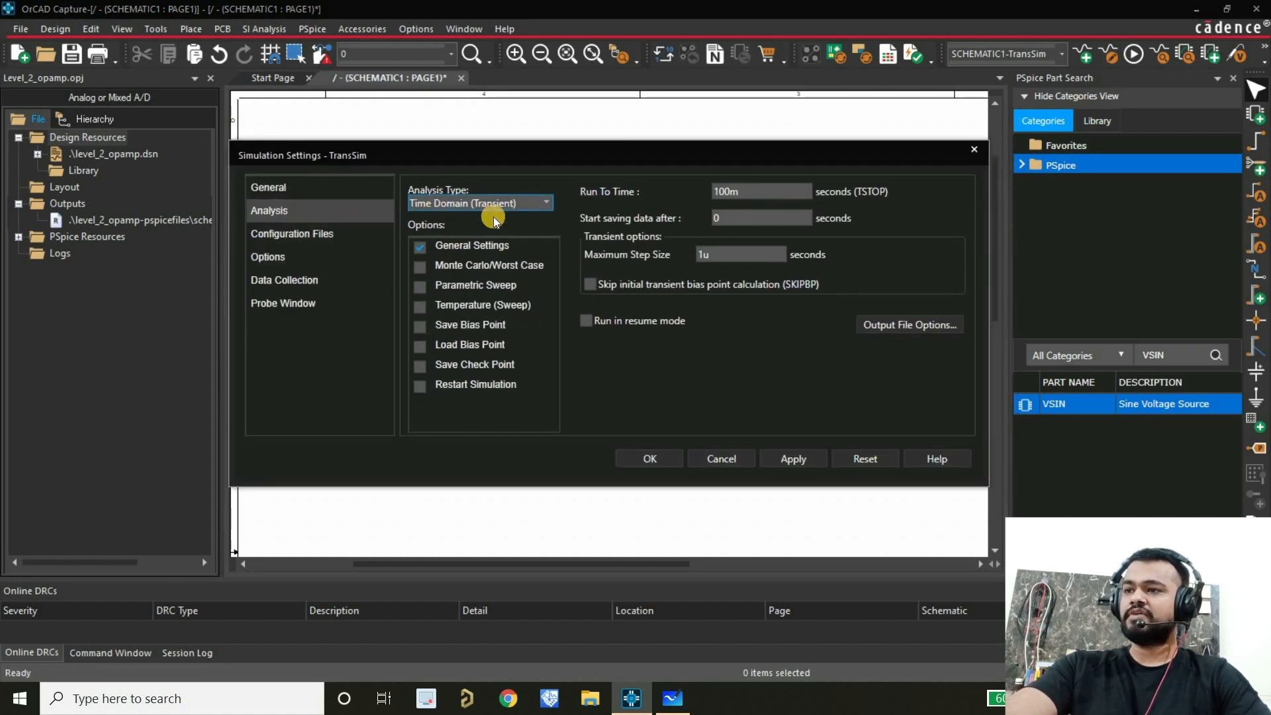
click(549, 209)
click(466, 238)
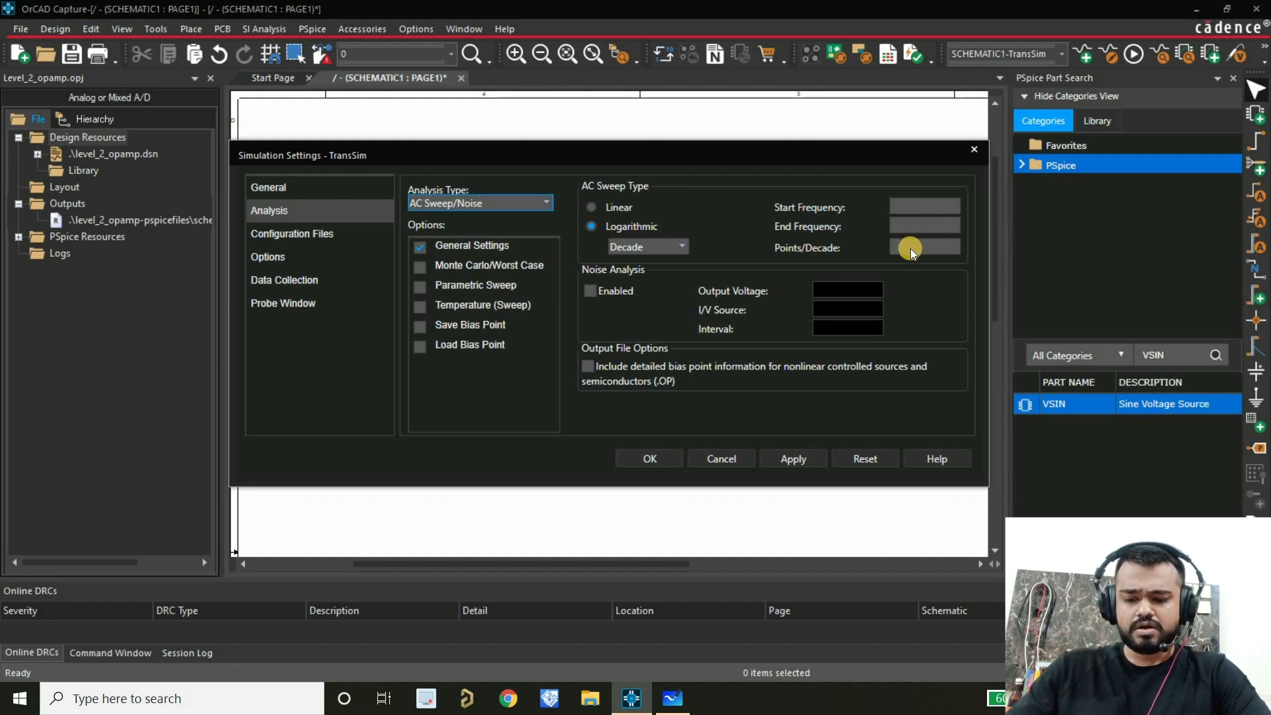
Step: Set the logarithmic sweep from 10 to 10Meg with 1000 points per decade and accept the settings
click(906, 202)
text(10)
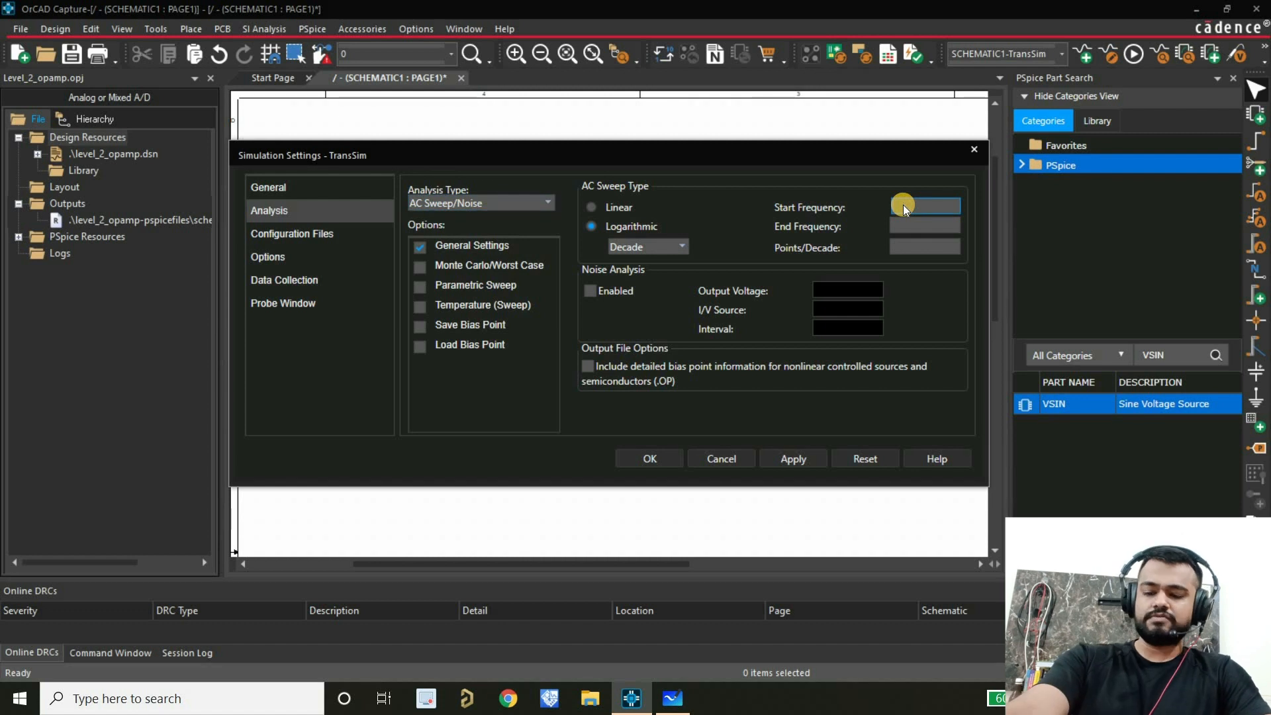
click(897, 222)
text(10)
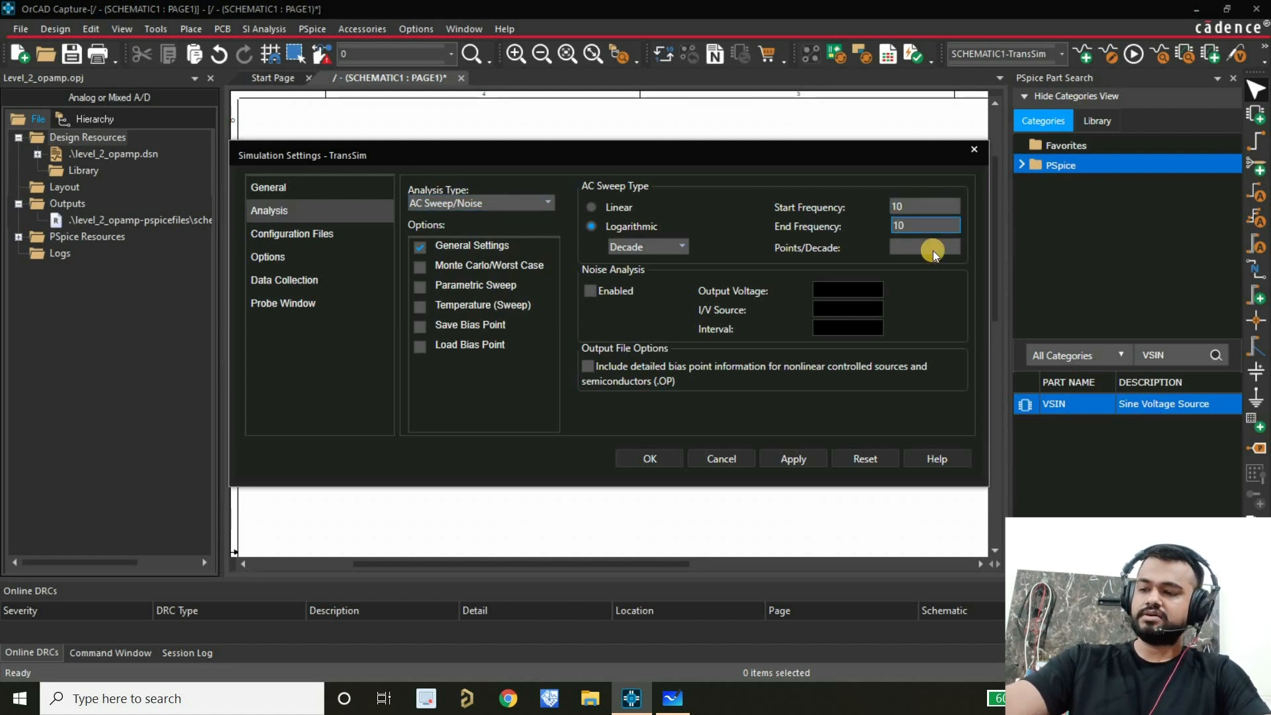
text(Meg)
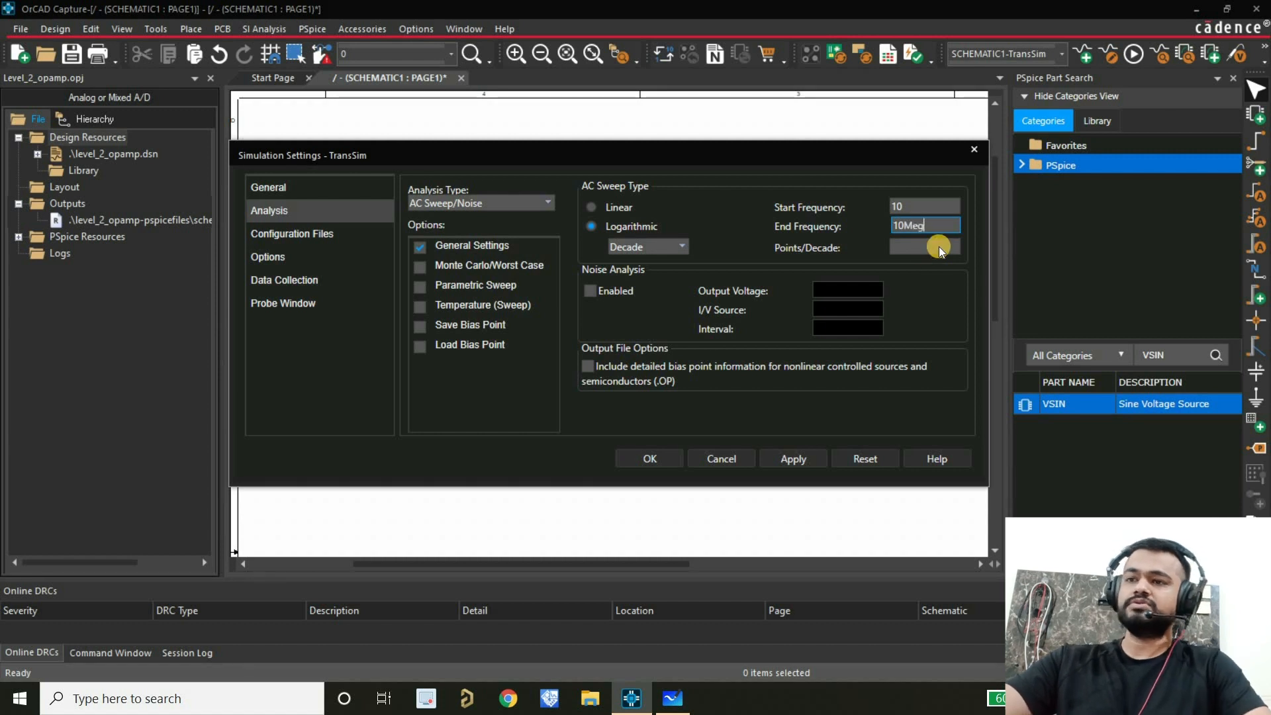
click(923, 250)
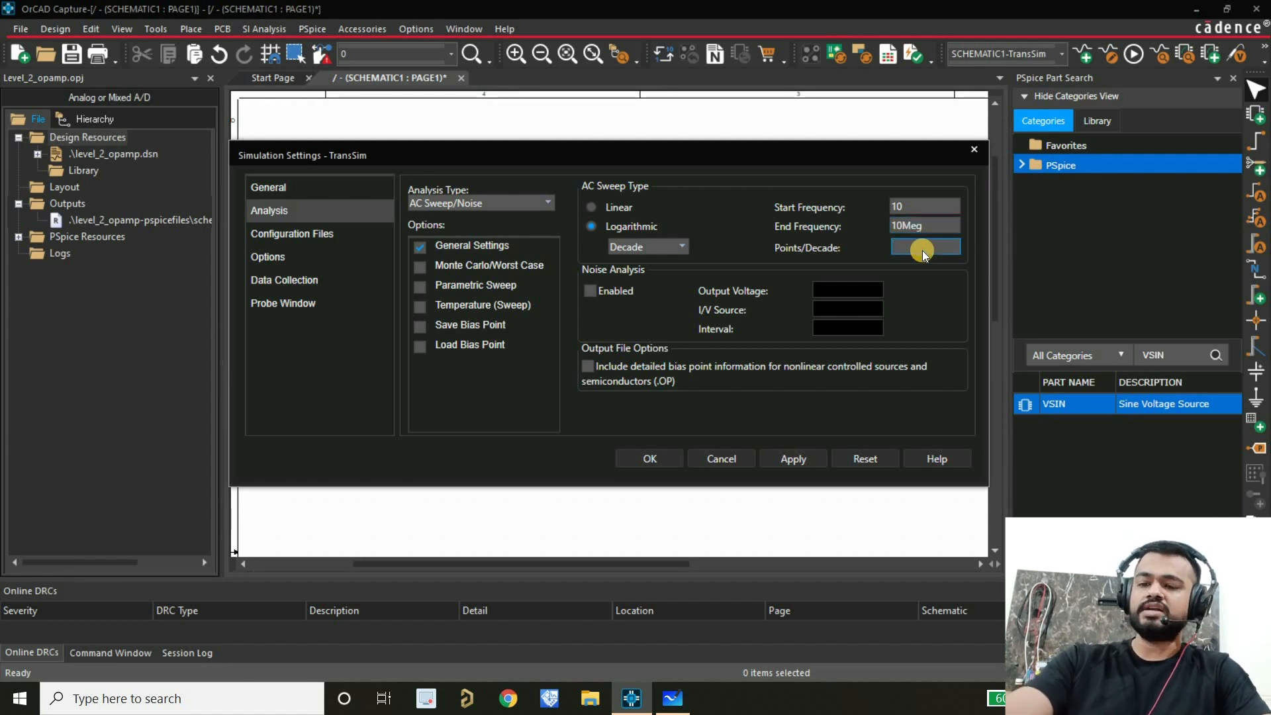
text(1000)
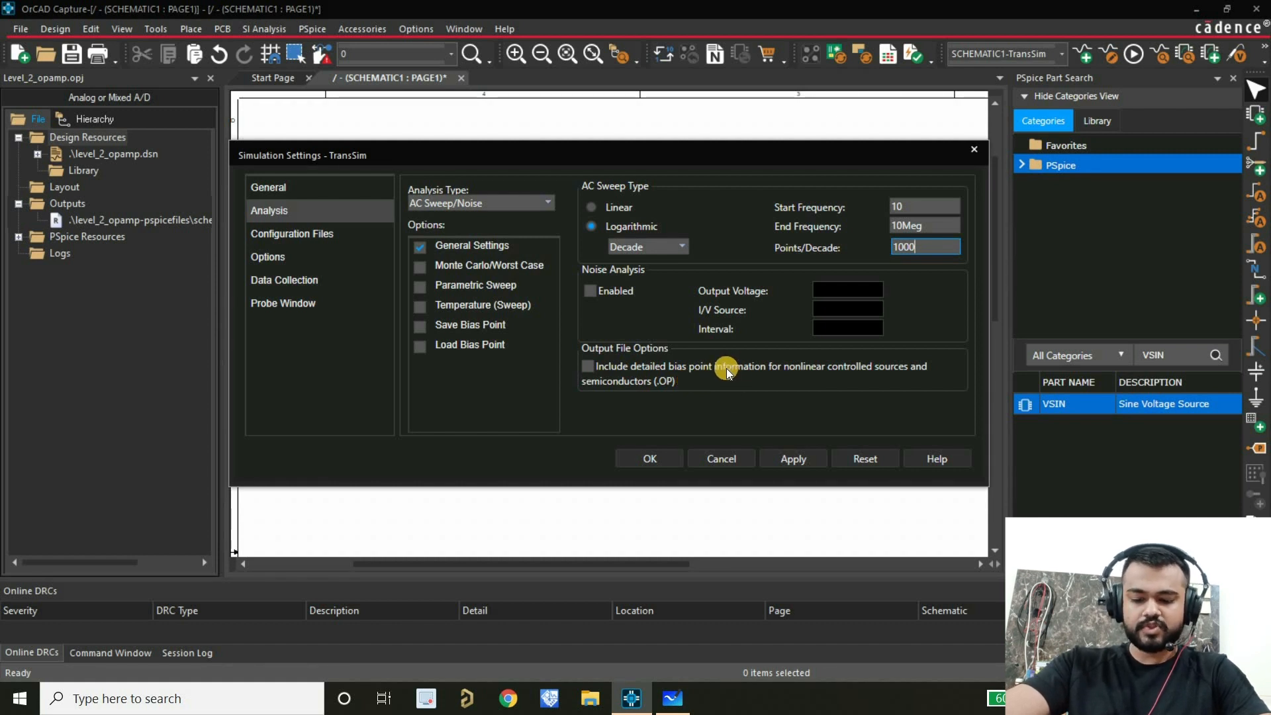
click(650, 459)
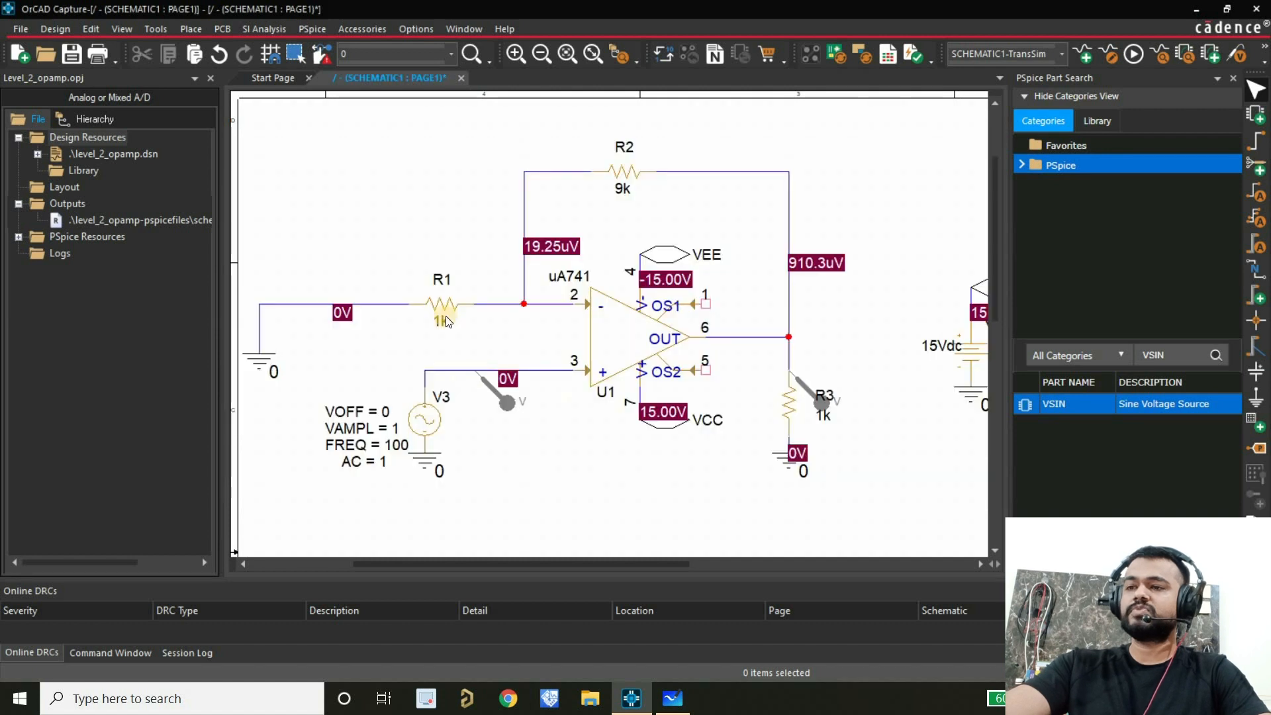
Step: Delete the voltage marker on V3's wire, run the AC sweep and show its plot full-screen in PSpice A/D
click(504, 399)
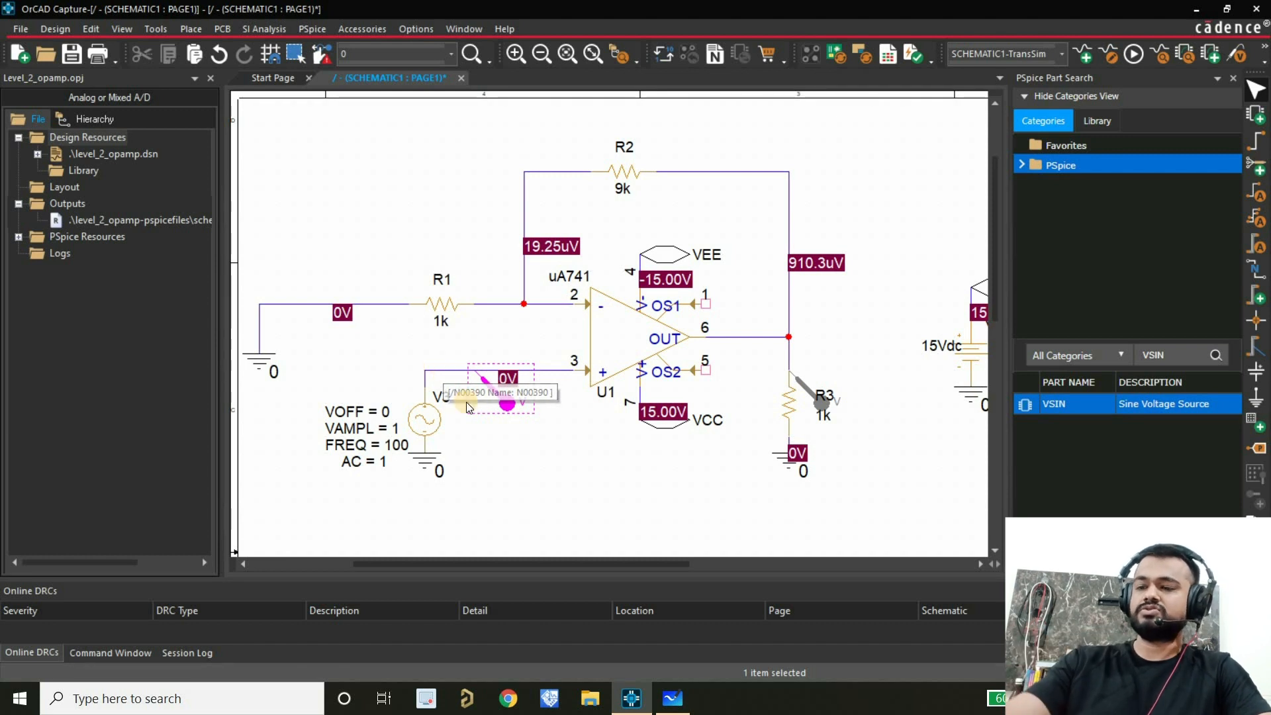
key(Delete)
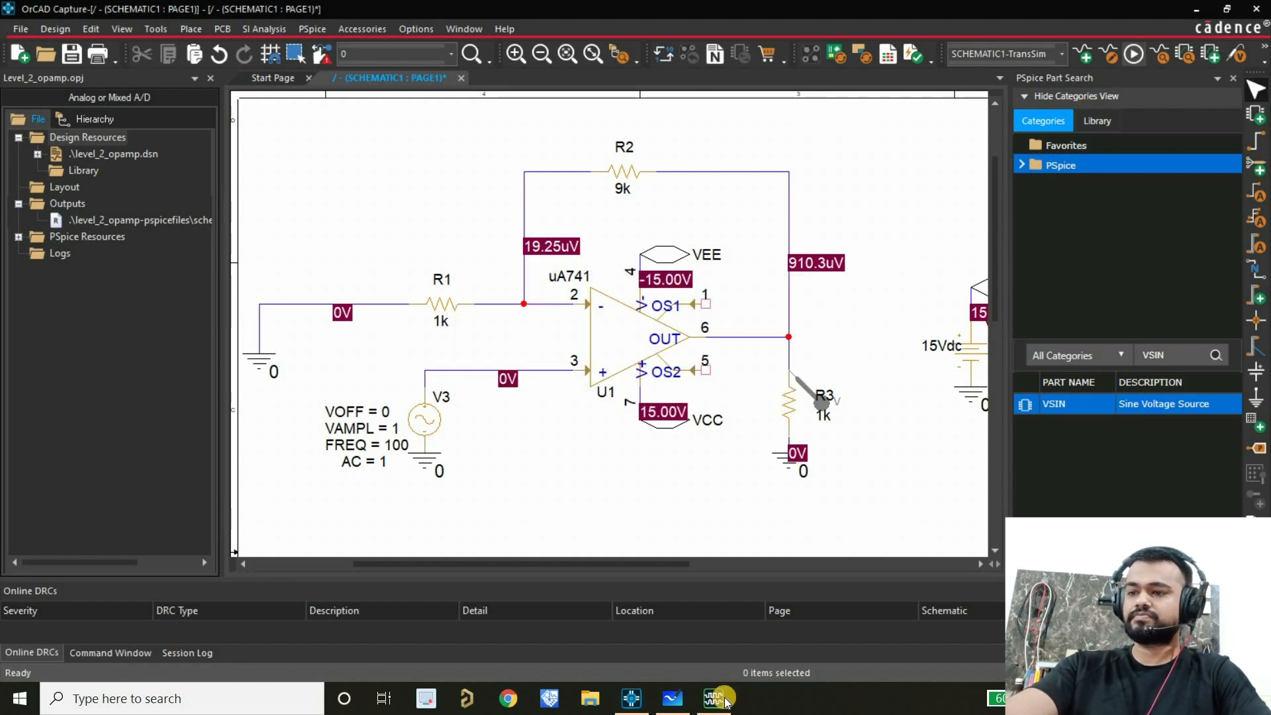
click(720, 706)
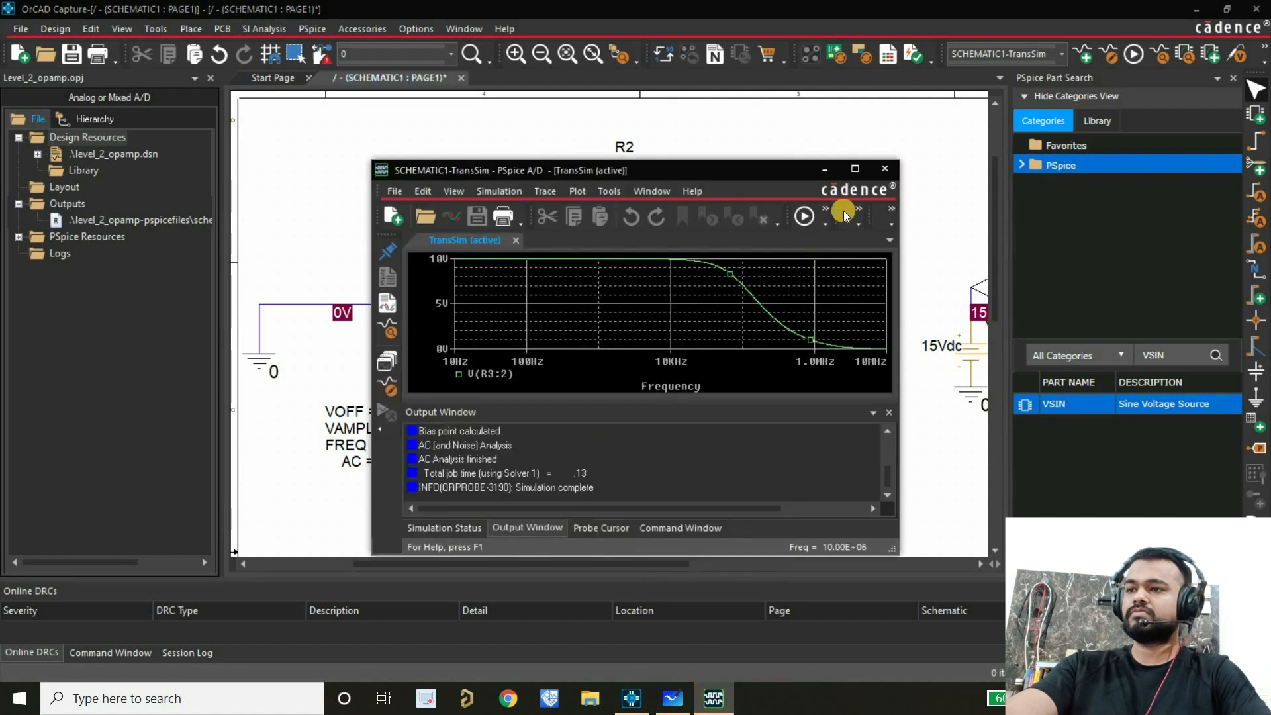
click(854, 169)
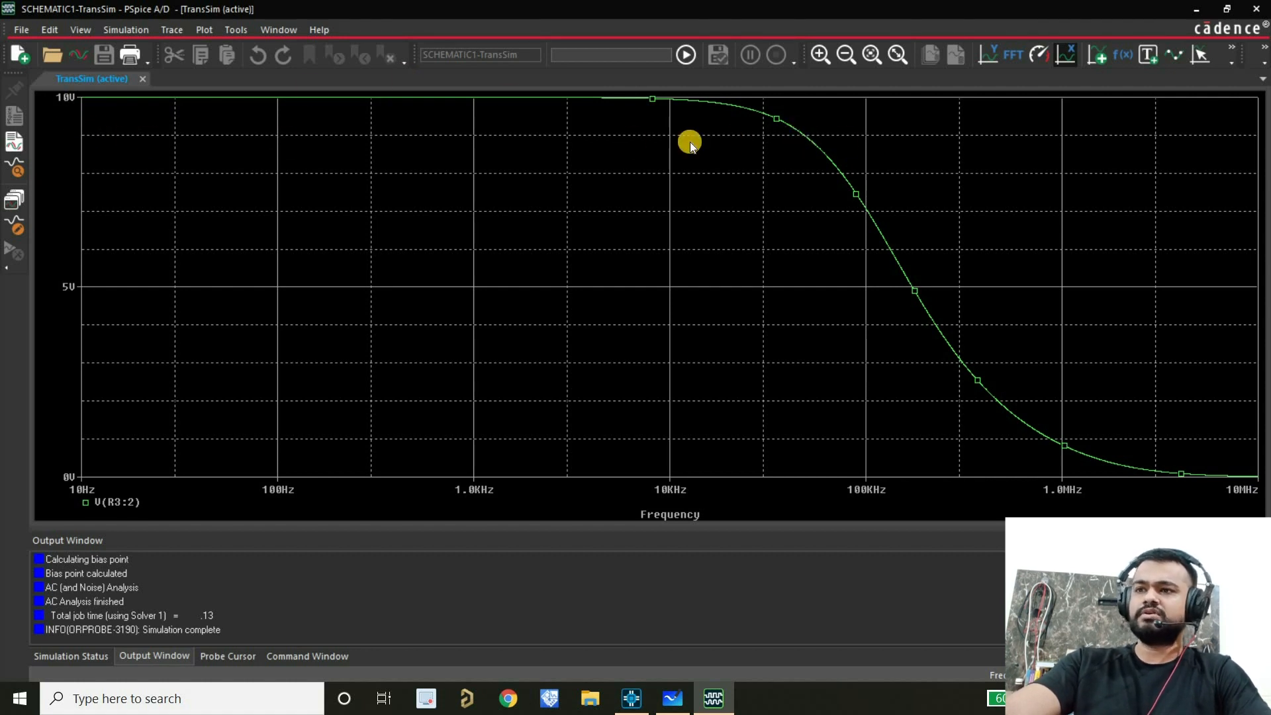
Step: Enable the probe cursor and place it on the V(R3:2) trace at about 100 kHz
click(1203, 53)
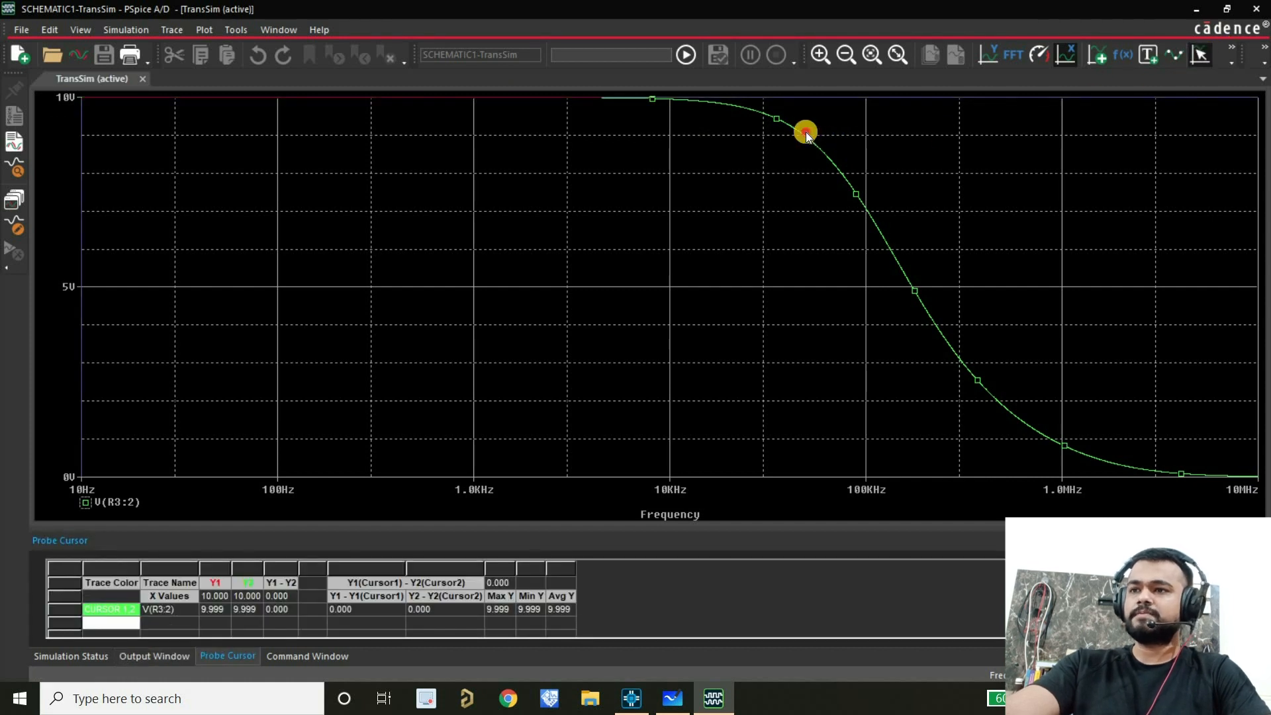
click(792, 132)
drag(792, 136, 868, 239)
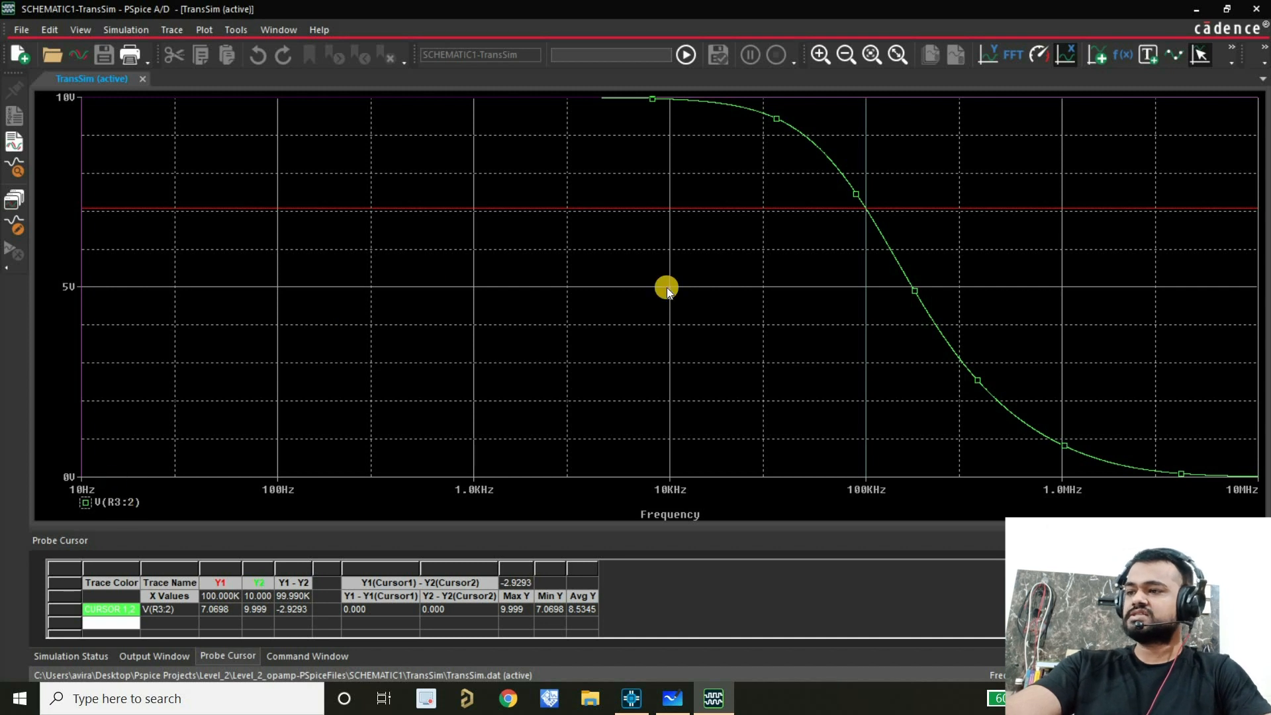
Step: Change the V(R3:2) trace expression to DB(V(R3:2)) and move the cursor along the curve to about 100 kHz
click(117, 503)
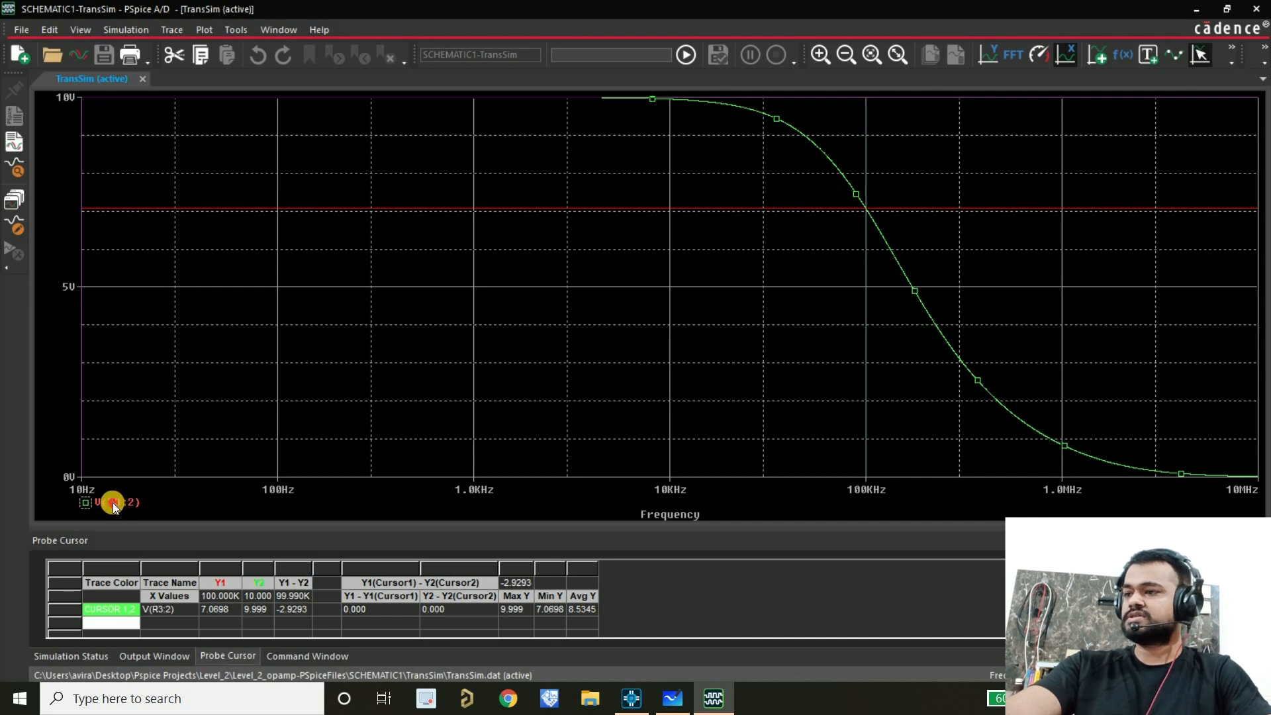
double_click(148, 504)
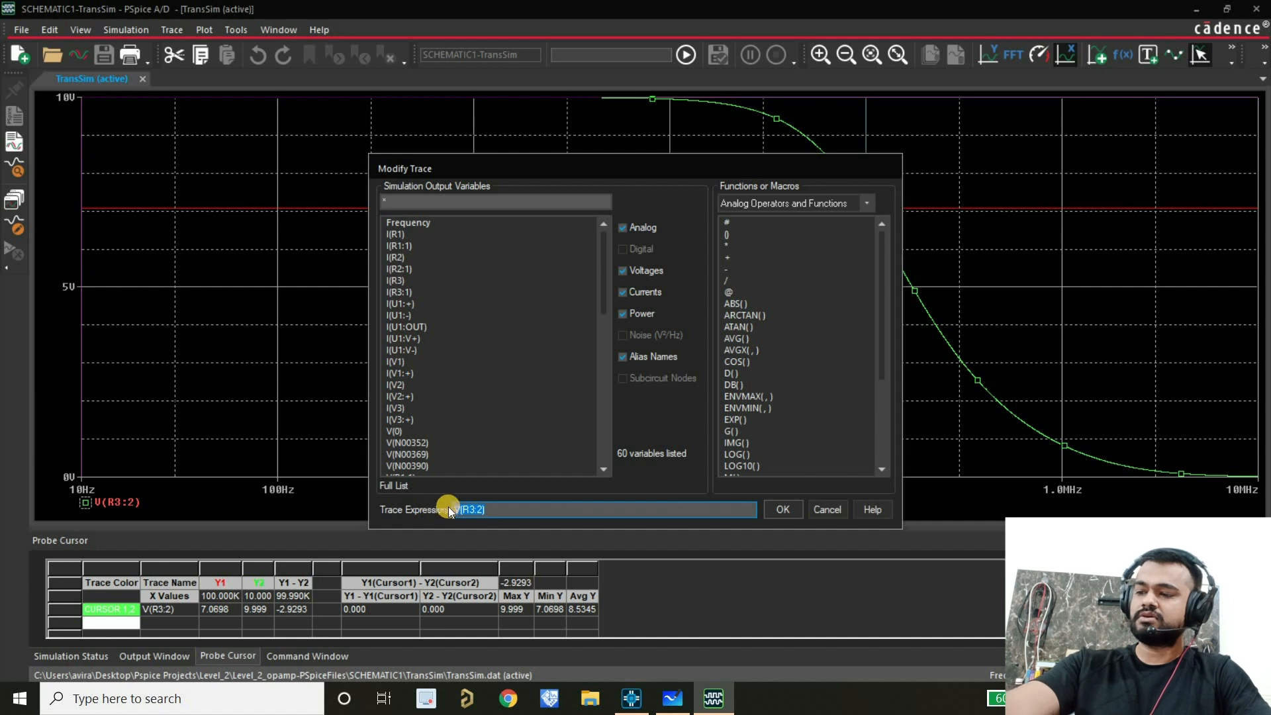
click(744, 386)
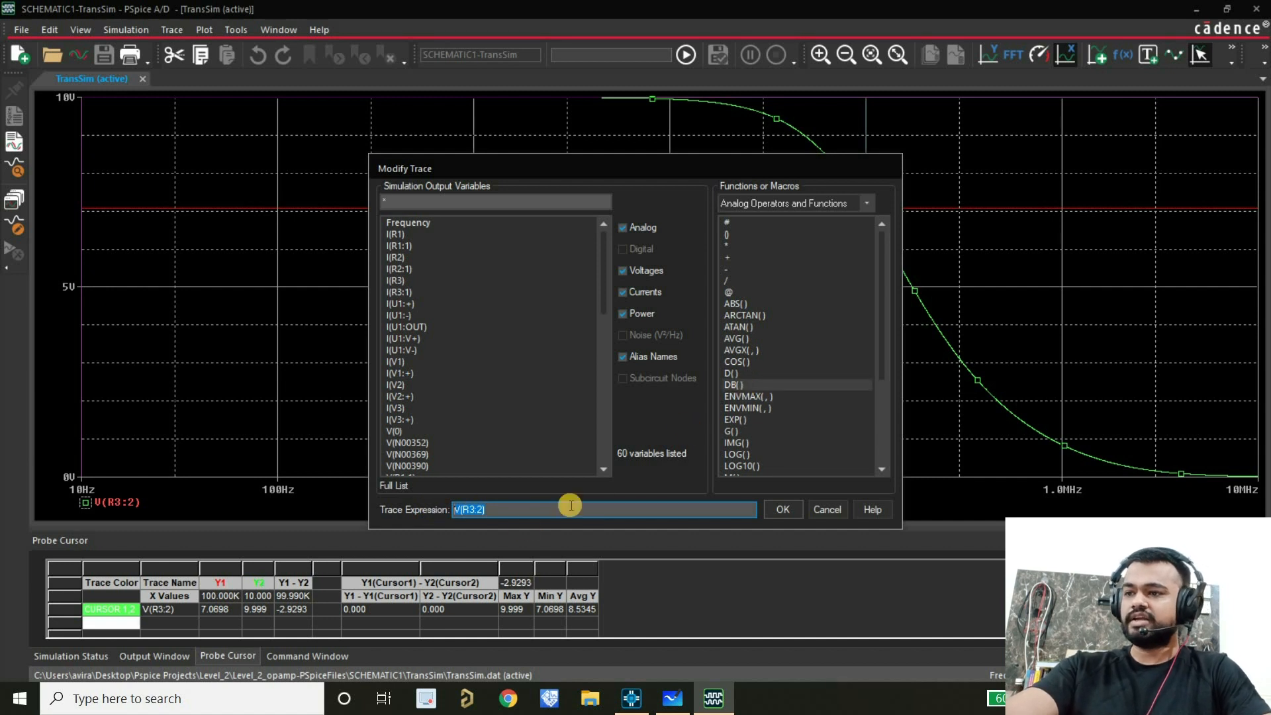
click(779, 510)
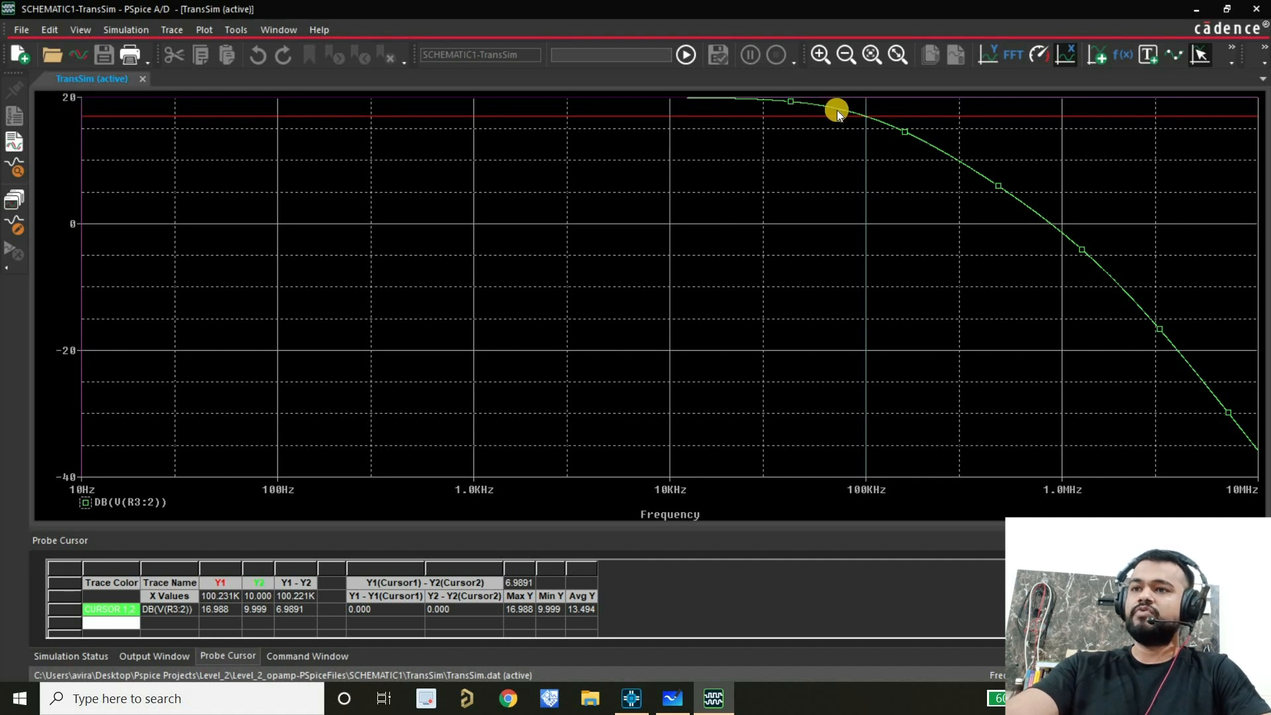
mouse_move(847, 114)
mouse_down()
mouse_move(875, 130)
mouse_move(845, 119)
mouse_up()
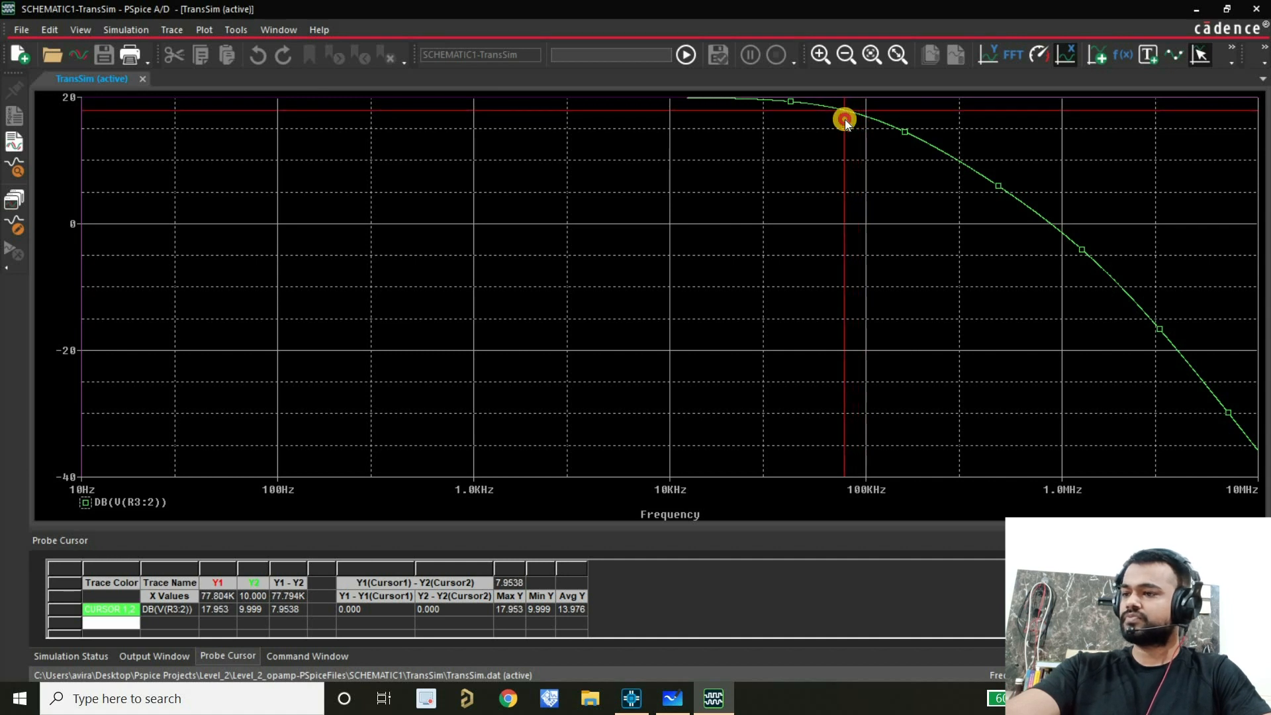
mouse_move(845, 120)
mouse_down()
mouse_move(830, 120)
mouse_move(865, 151)
mouse_up()
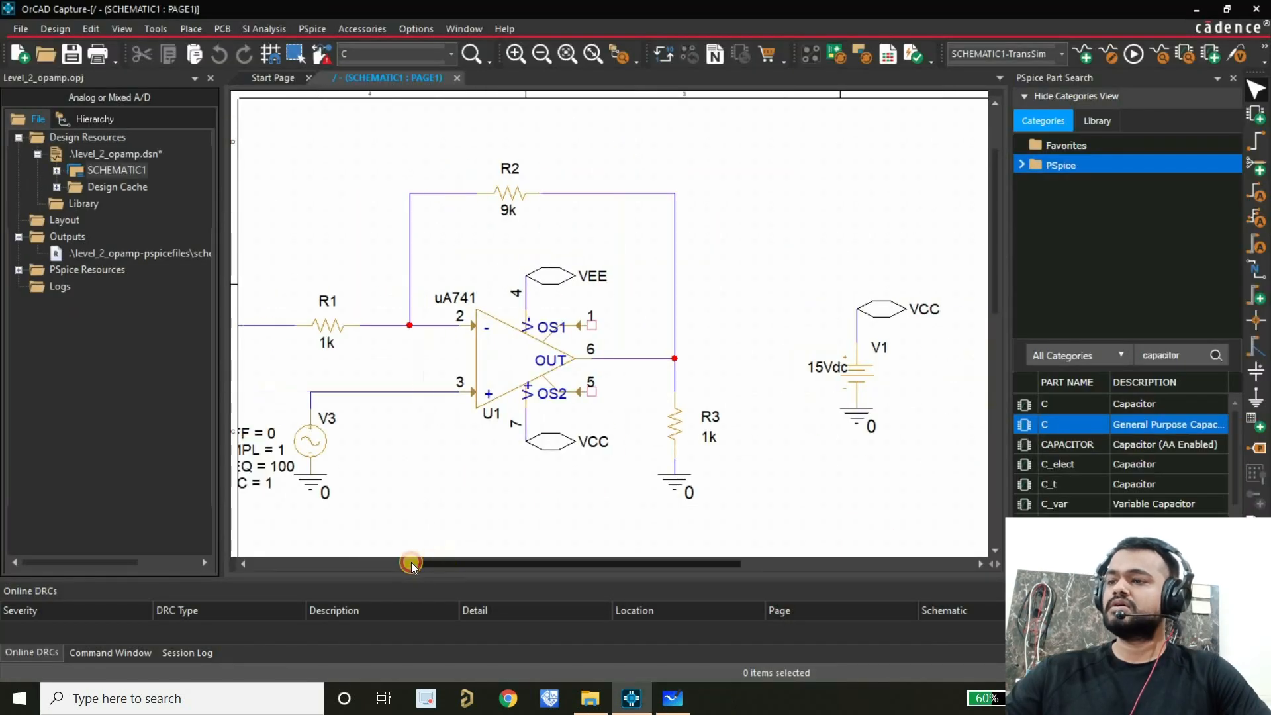
Step: Open PAGE2 of SCHEMATIC1 from the project and close the PAGE1 schematic
drag(411, 563, 370, 564)
scroll(513, 268, down, 1)
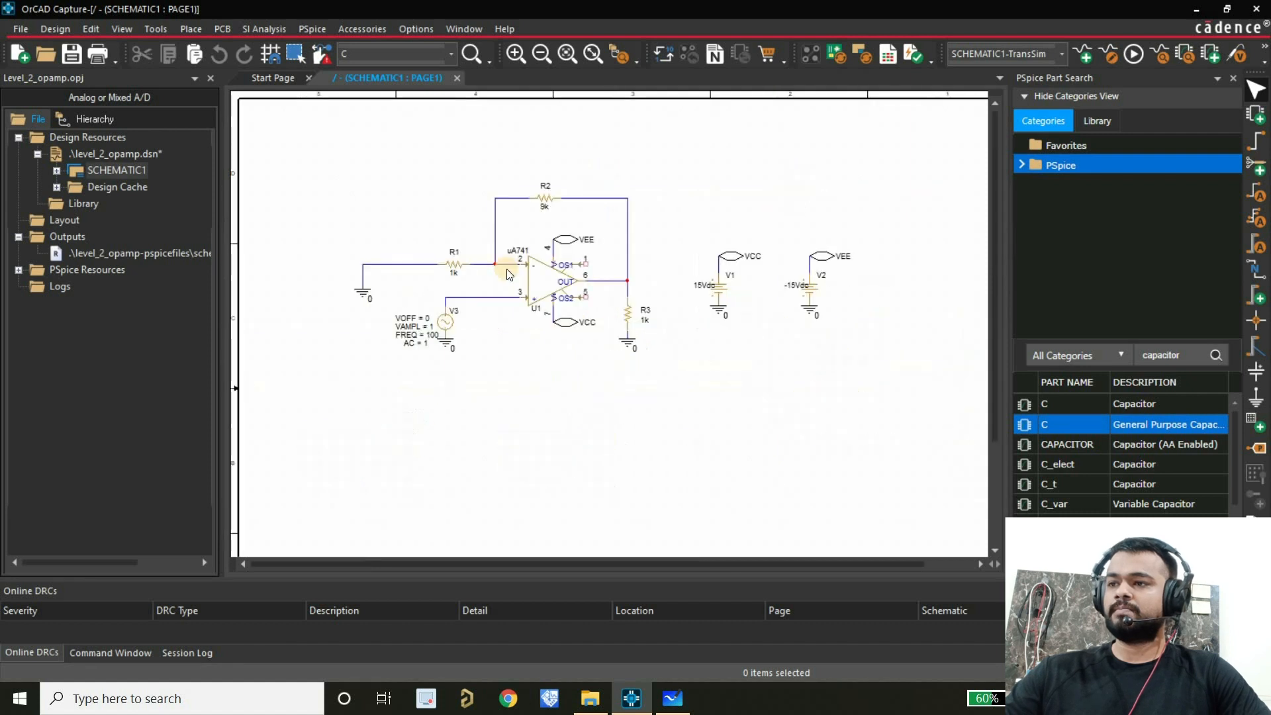
scroll(604, 327, up, 1)
scroll(566, 319, down, 1)
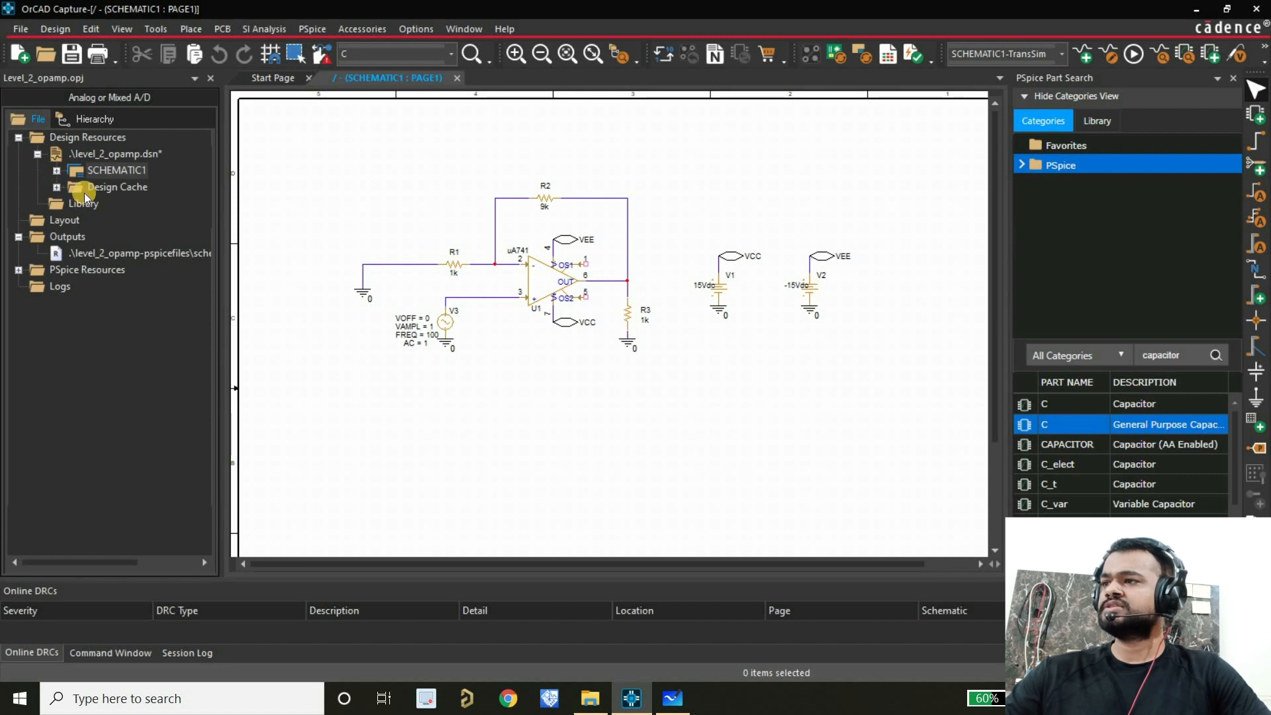
click(56, 171)
double_click(120, 204)
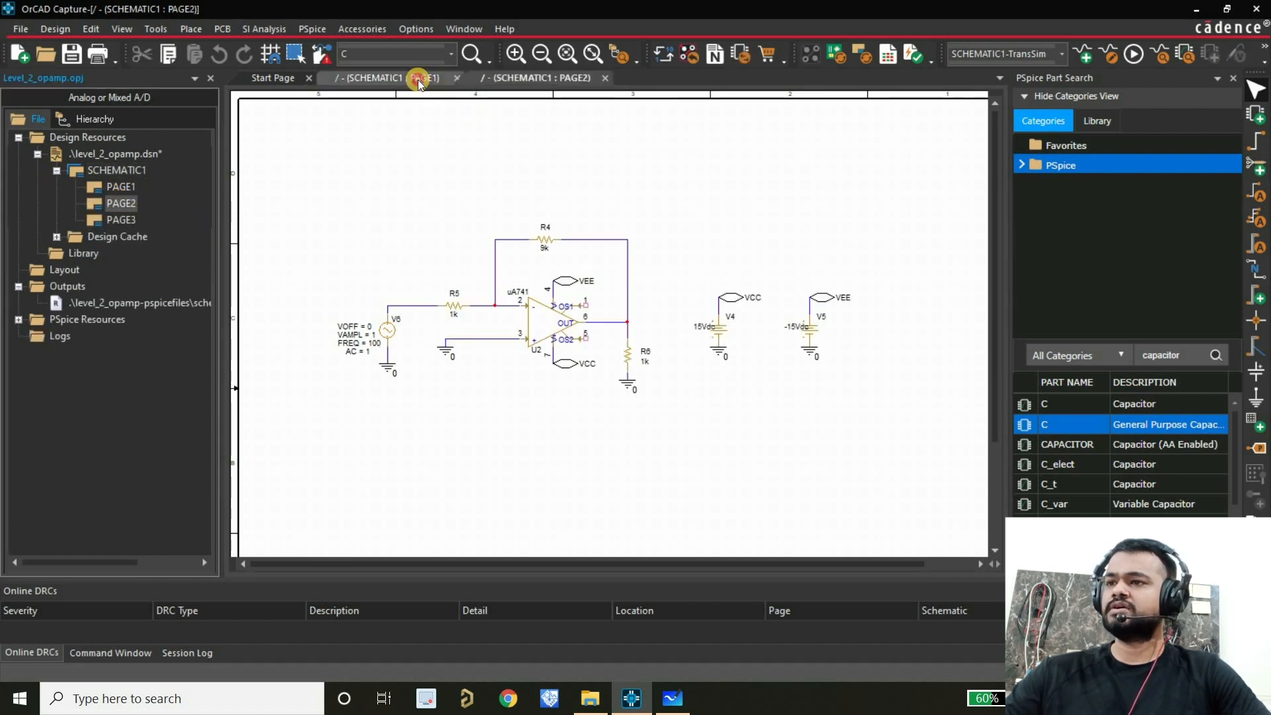
click(456, 77)
click(457, 78)
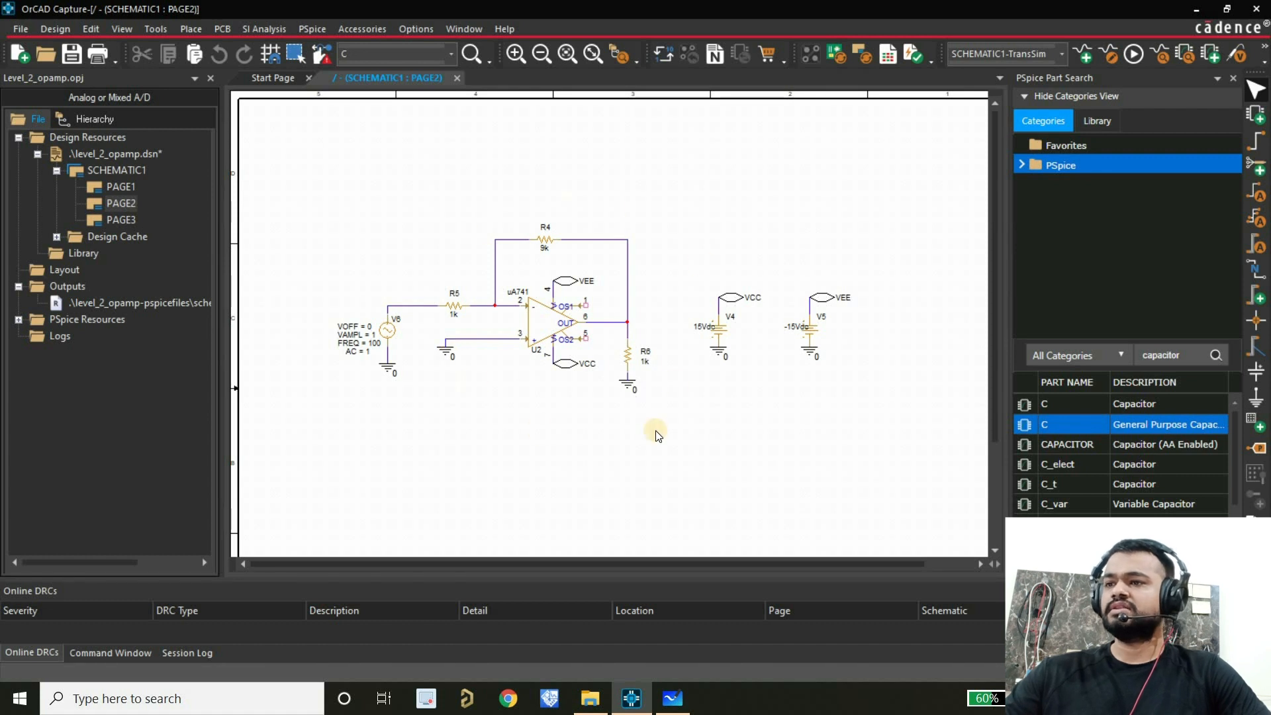
Step: Set feedback resistor R4's value to 10k on the inverting amplifier page and save the design
key(i)
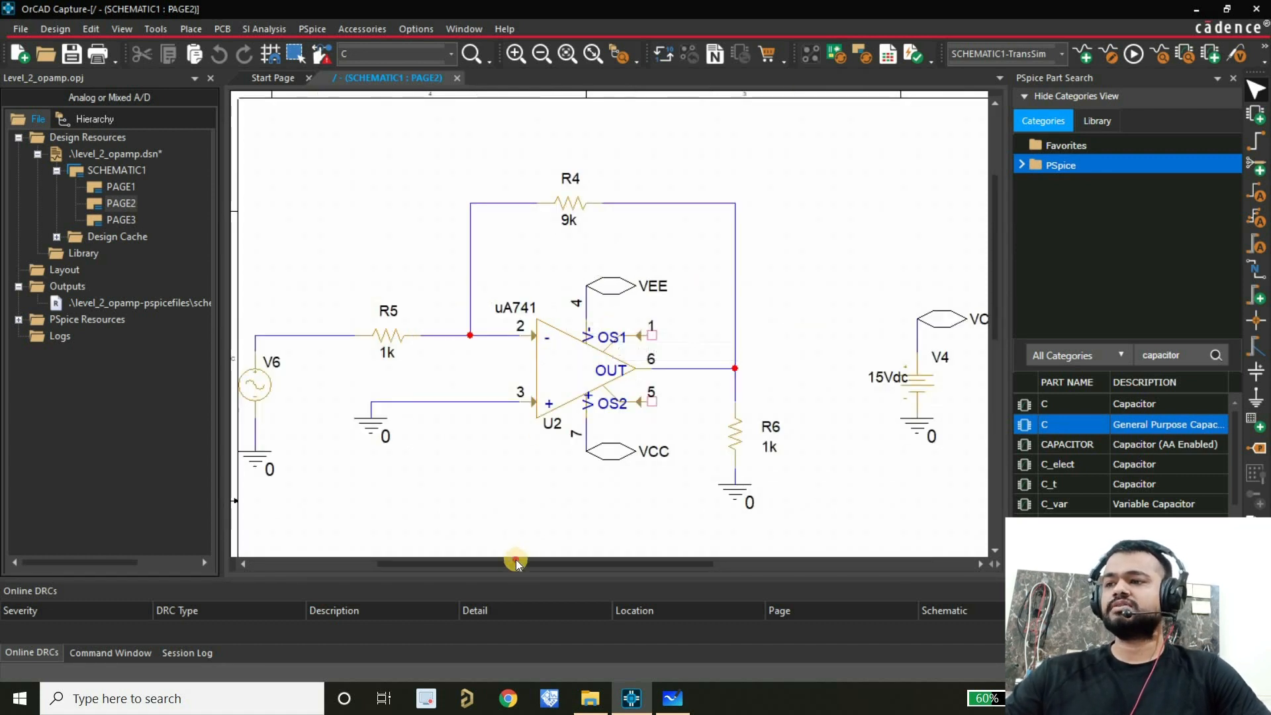
drag(480, 562, 445, 561)
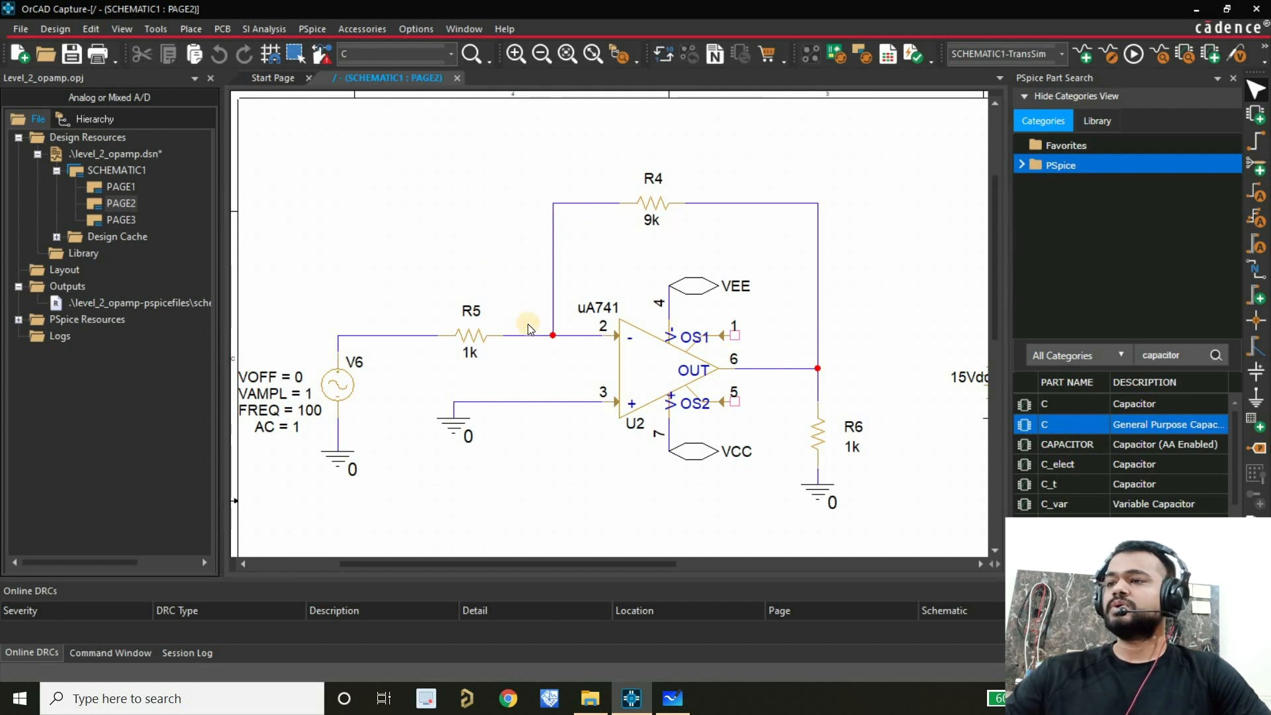
double_click(652, 220)
click(538, 265)
key(BackSpace)
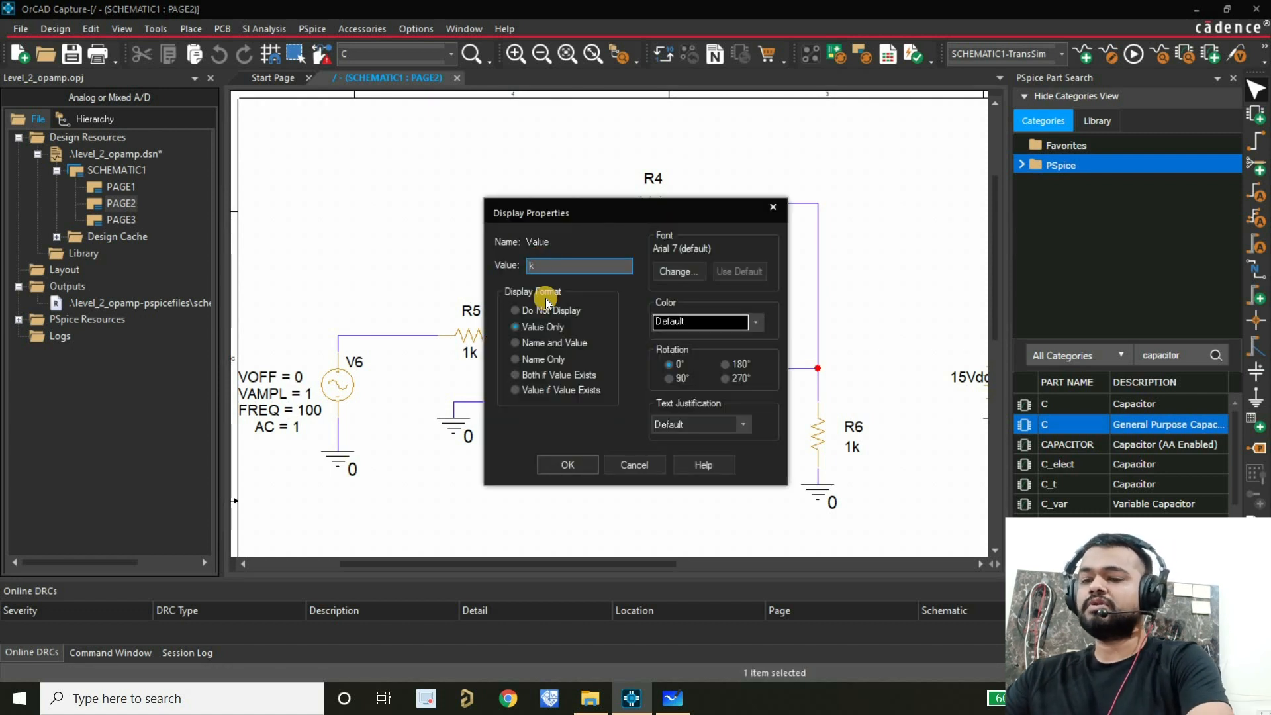
text(10)
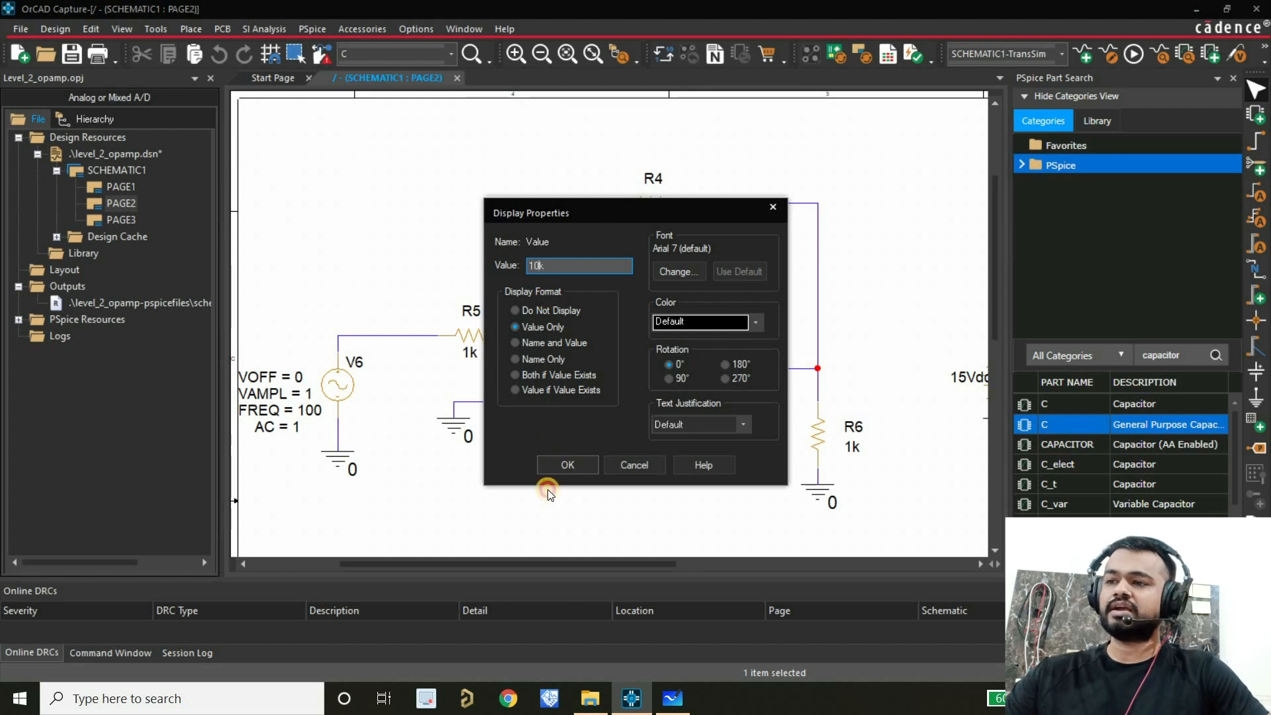
click(562, 465)
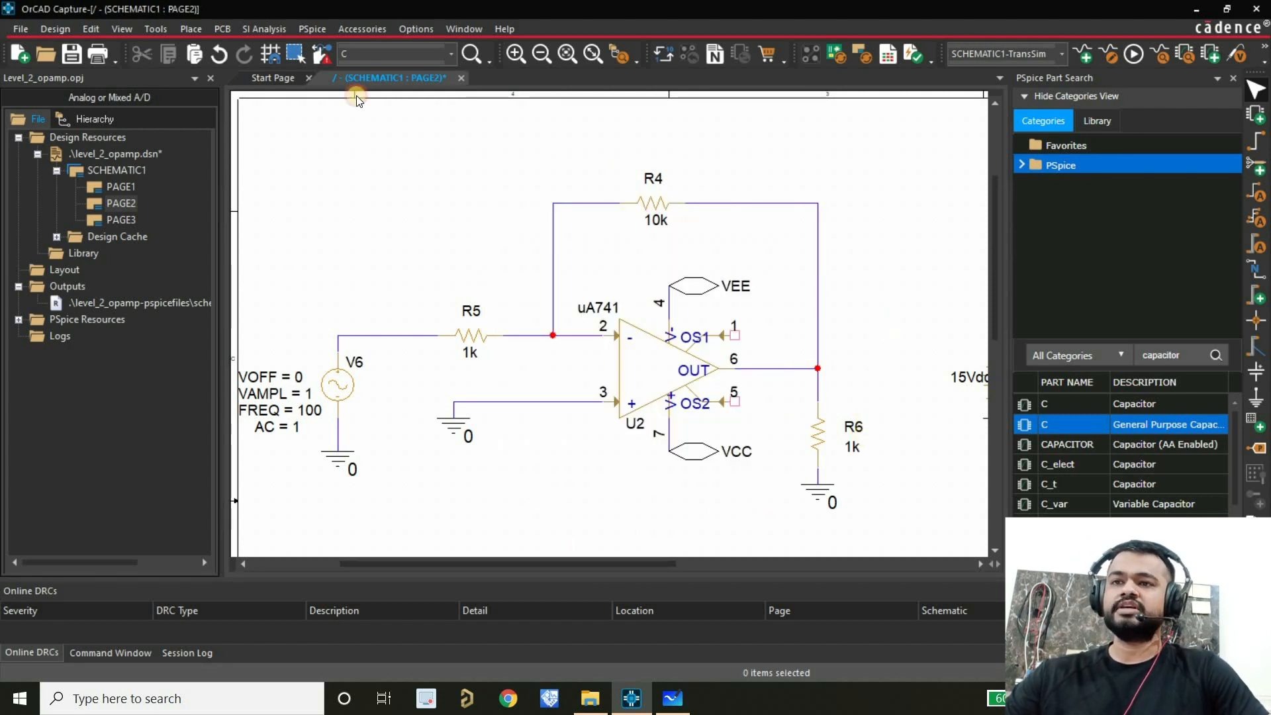
click(72, 54)
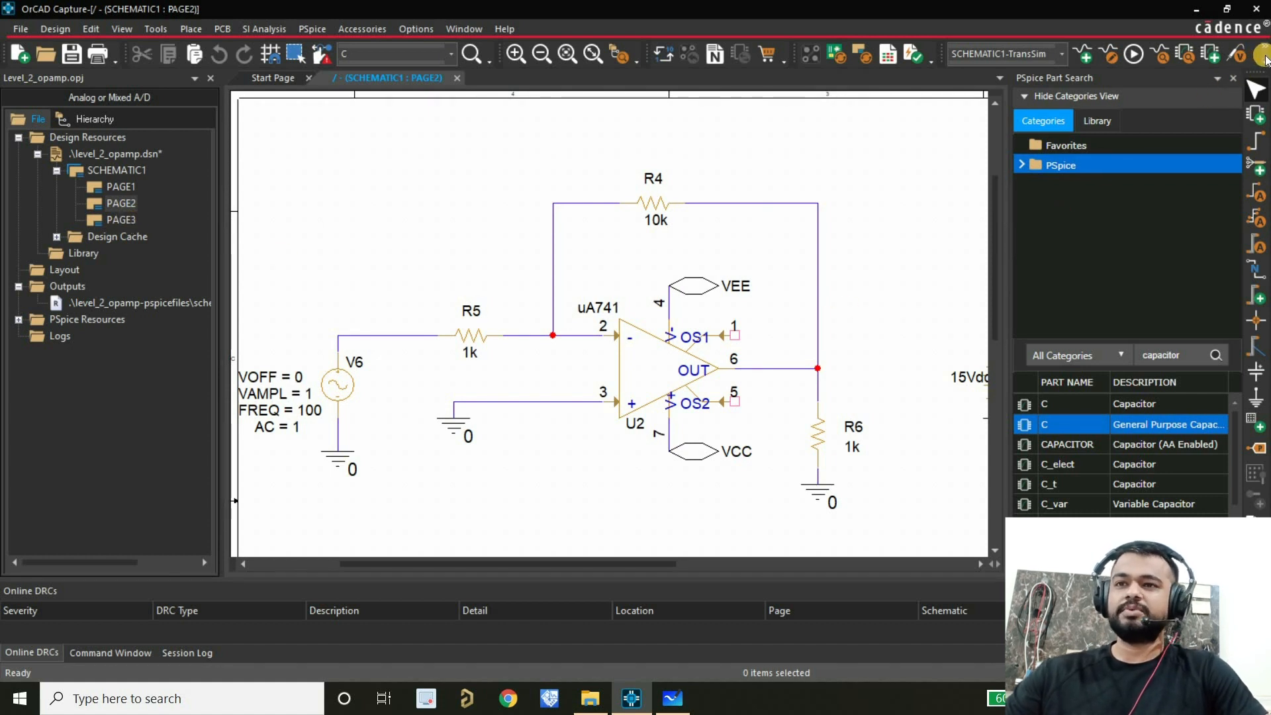
Step: Place voltage markers on the output wire above R6 and on the input wire between V6 and R5
click(1238, 55)
click(821, 391)
click(361, 343)
right_click(341, 221)
click(431, 231)
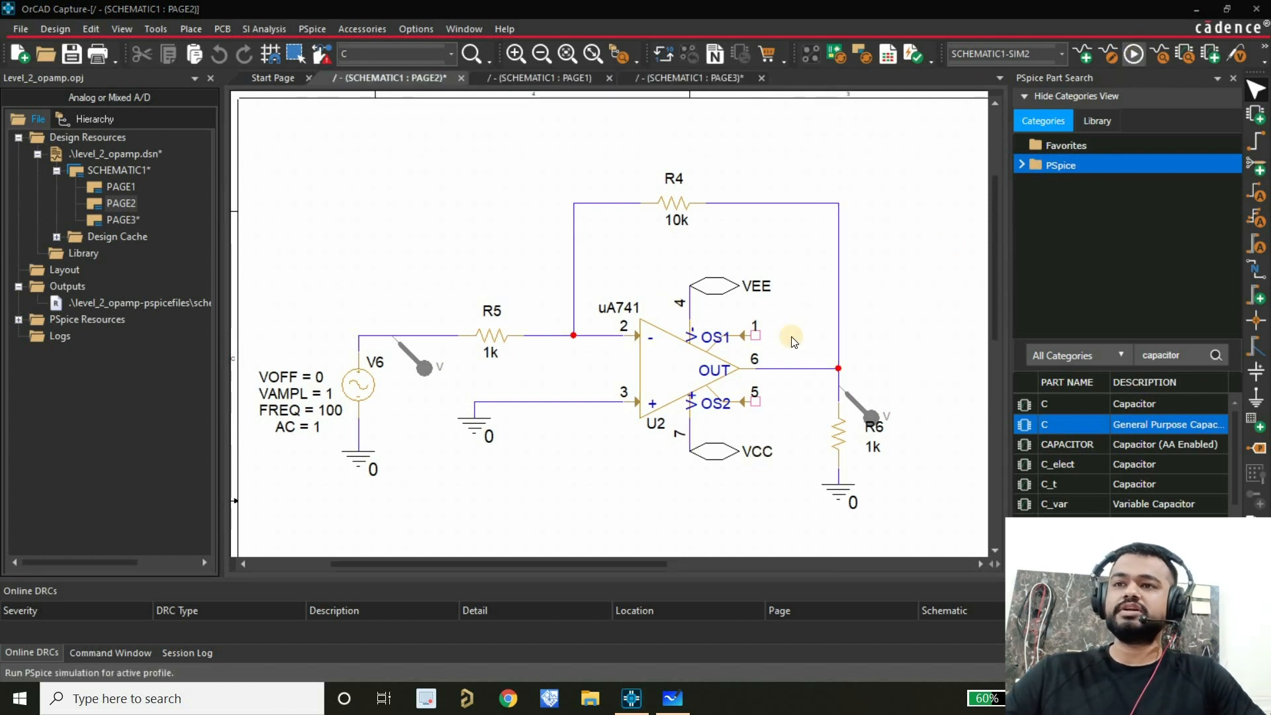
Step: Run the SIM2 transient simulation, view the input and output waveforms full-screen, and close PSpice A/D
click(1133, 53)
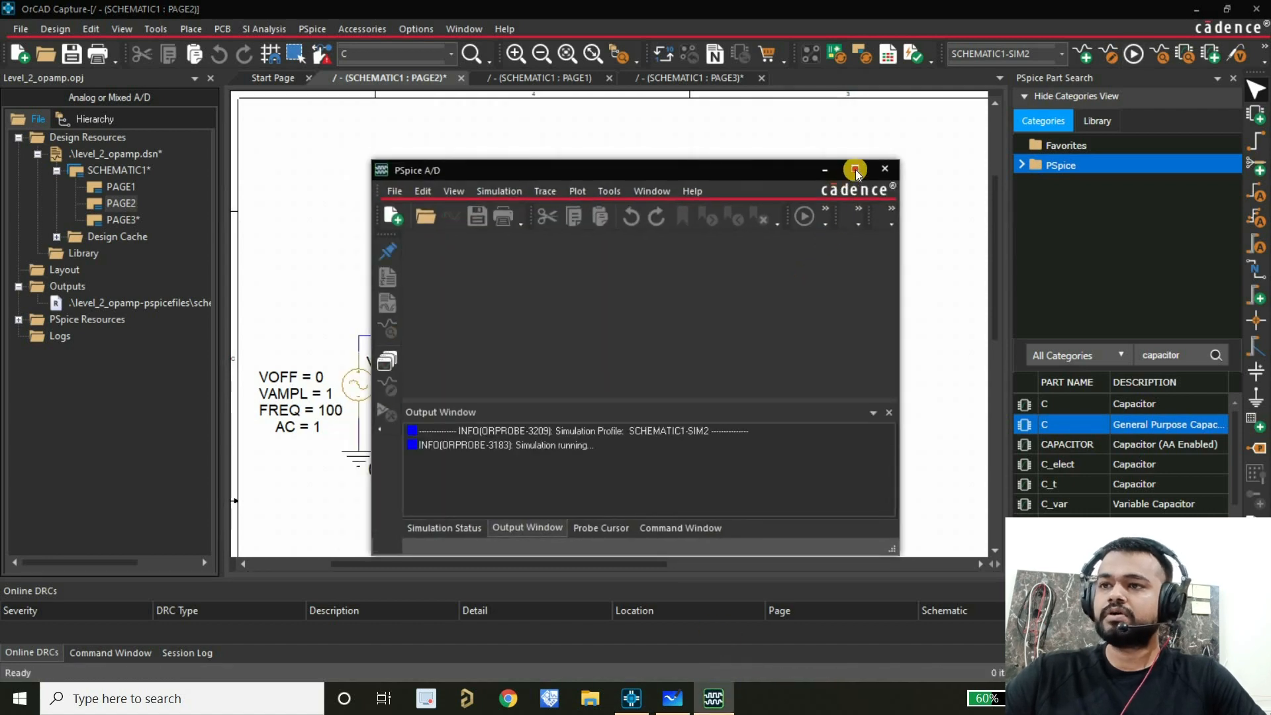
click(856, 170)
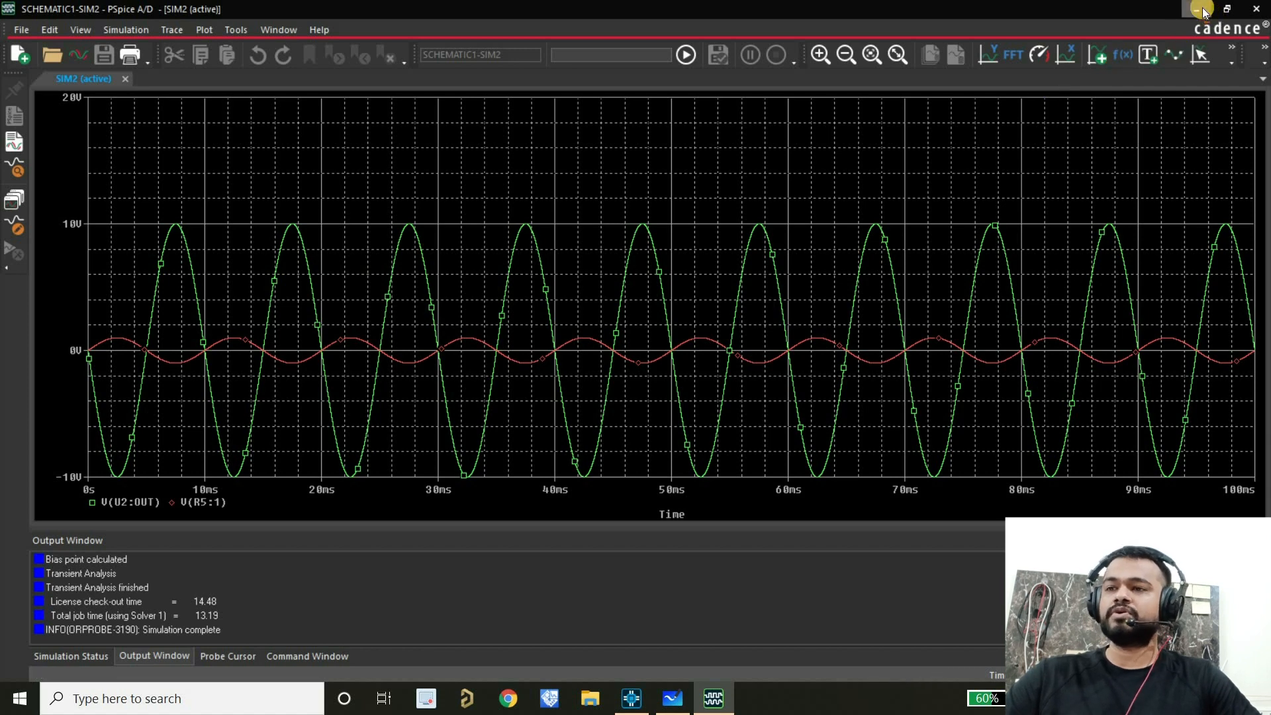
click(1262, 10)
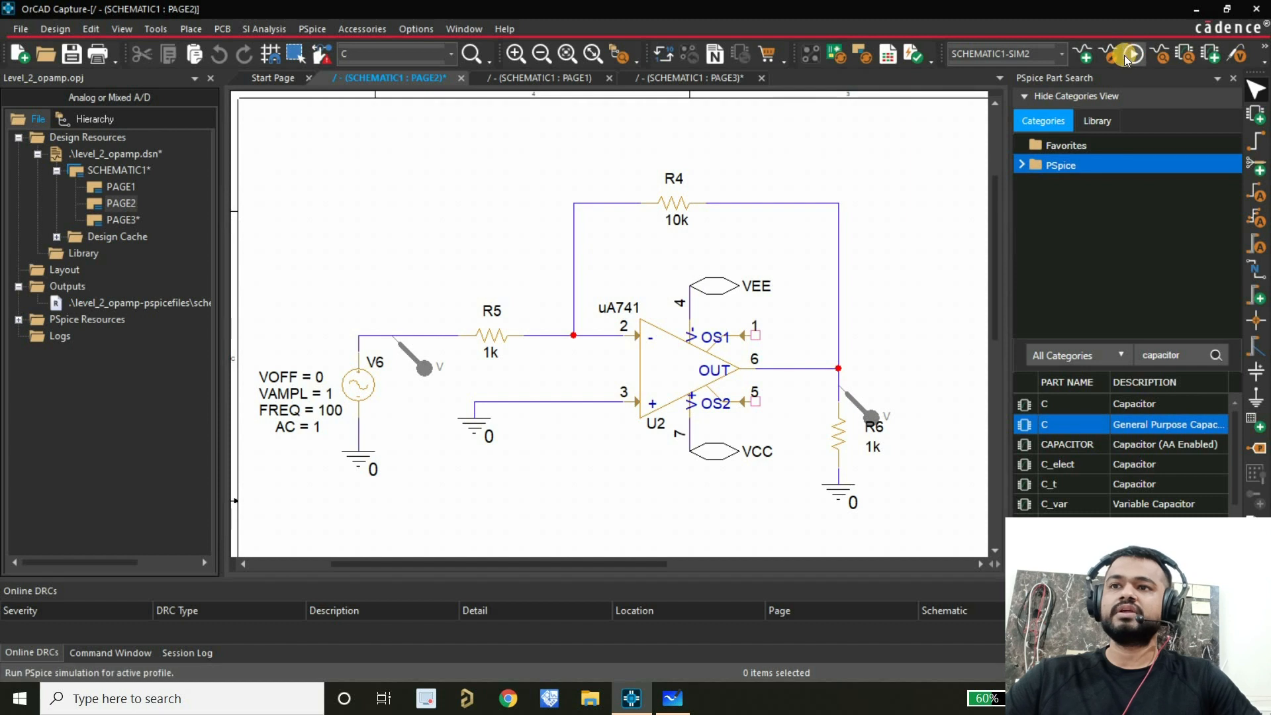
Step: Edit the SIM2 simulation profile and change its analysis type to AC Sweep/Noise
click(1112, 59)
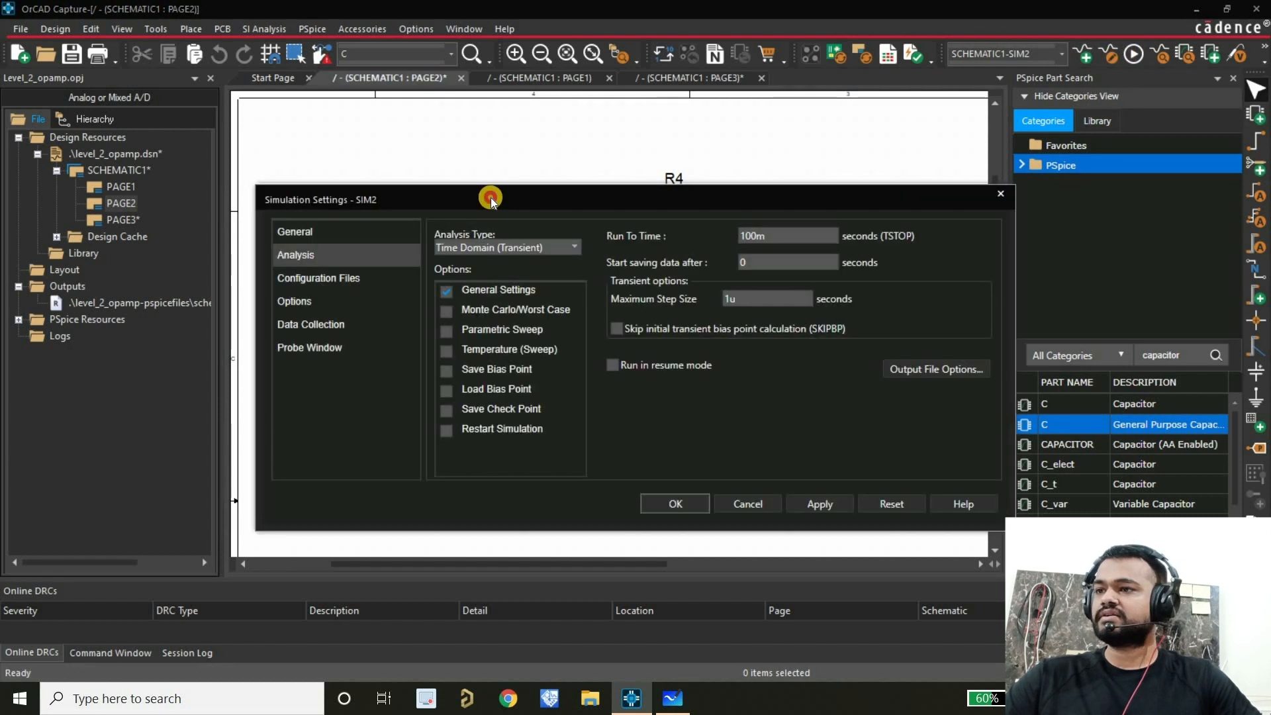
drag(461, 215, 446, 191)
click(463, 246)
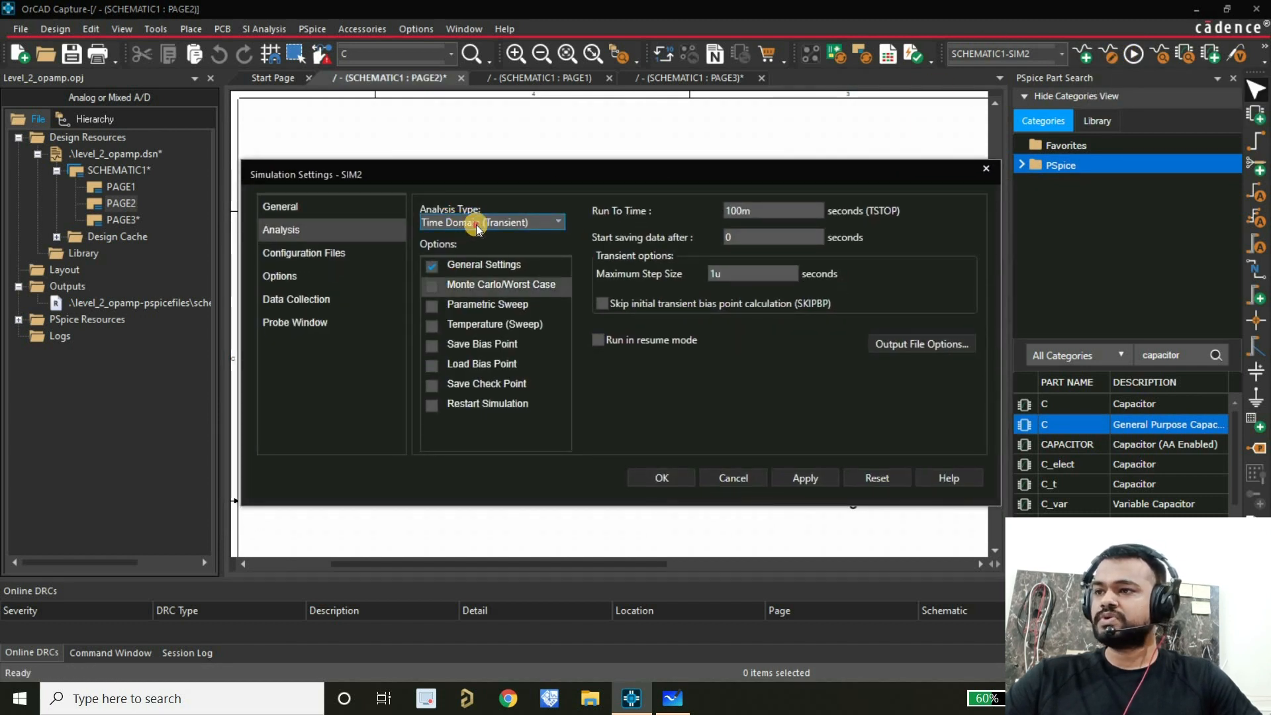
click(558, 222)
click(462, 279)
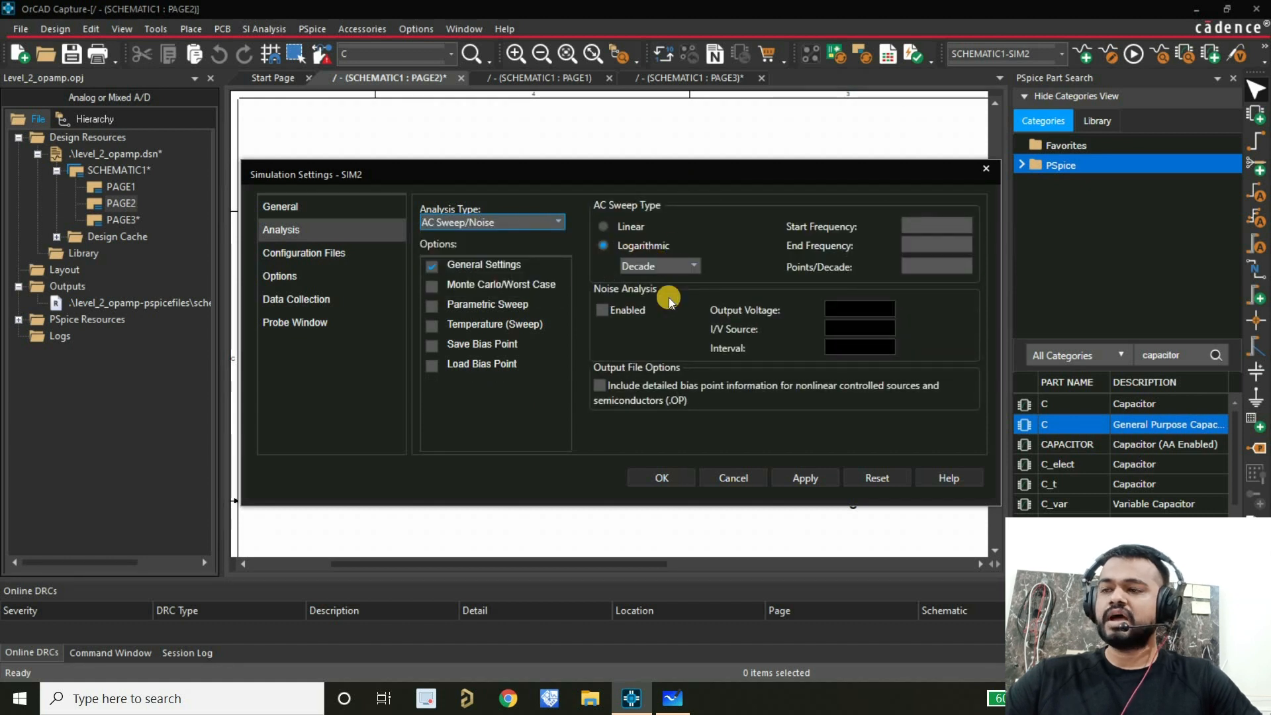
Step: Set the logarithmic decade sweep to start at 10, end at 10Meg and use 1000 points per decade, and accept the settings
click(931, 221)
text(10)
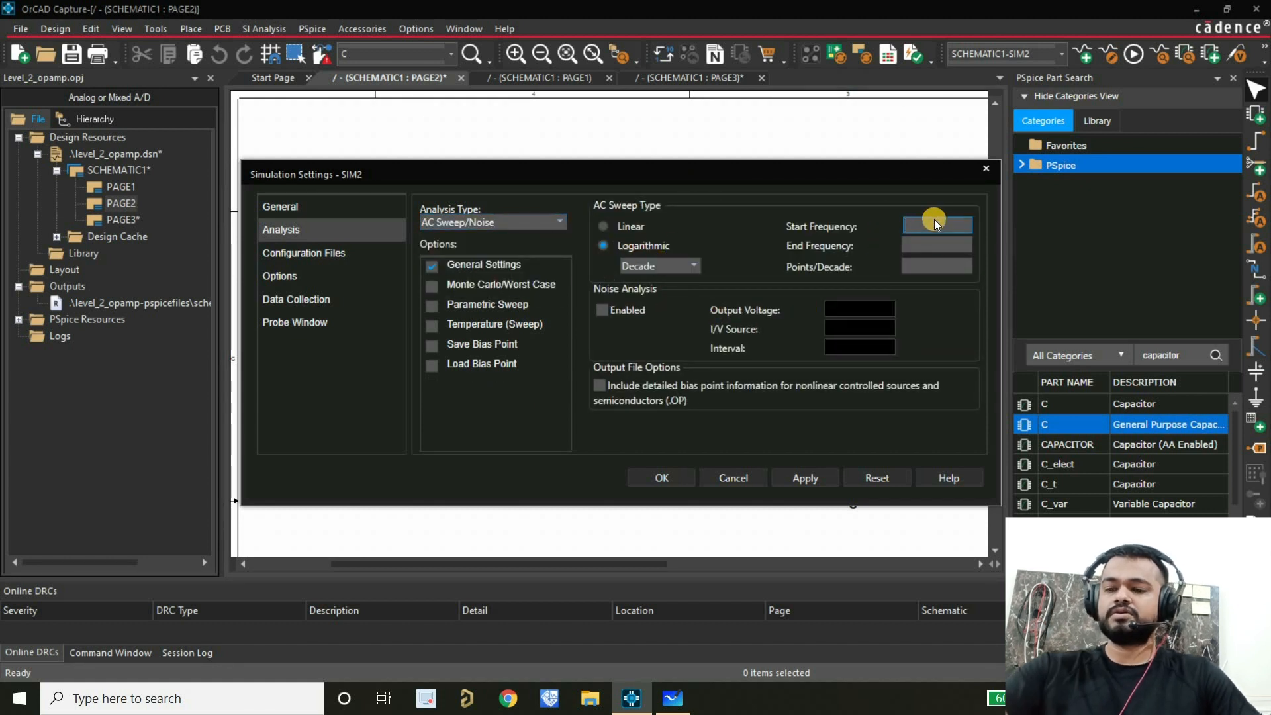
click(930, 249)
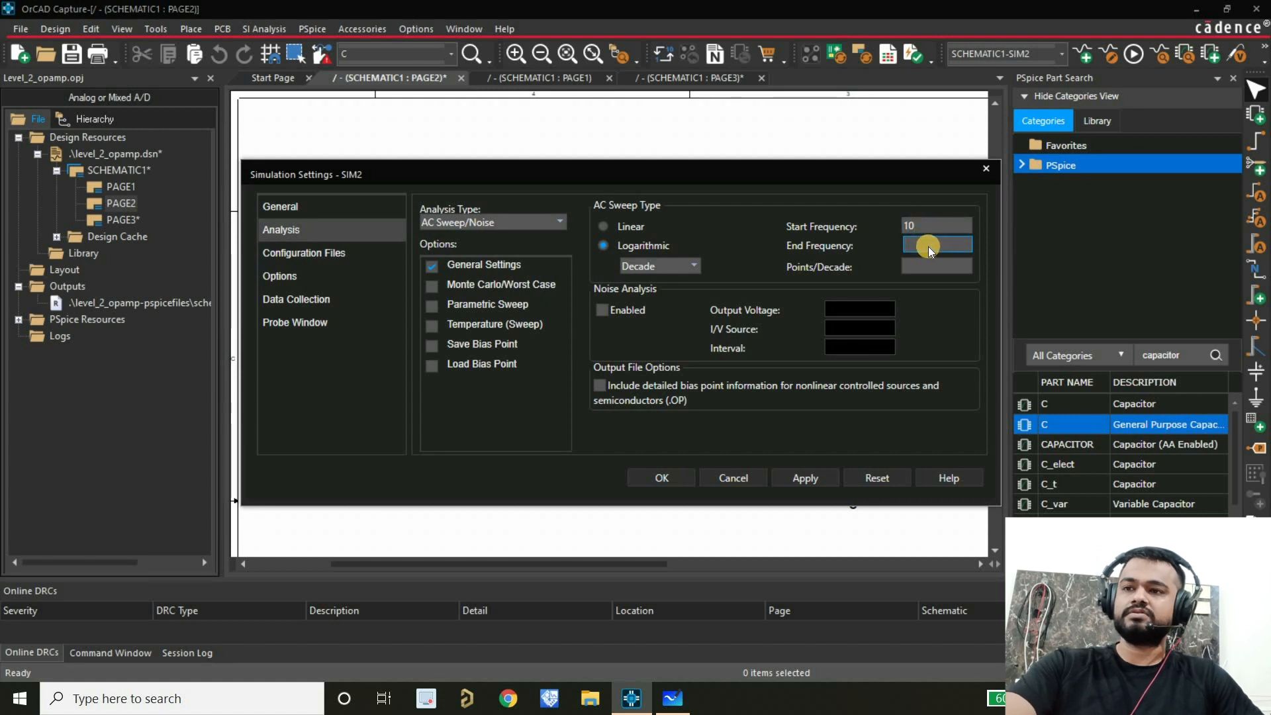
text(10)
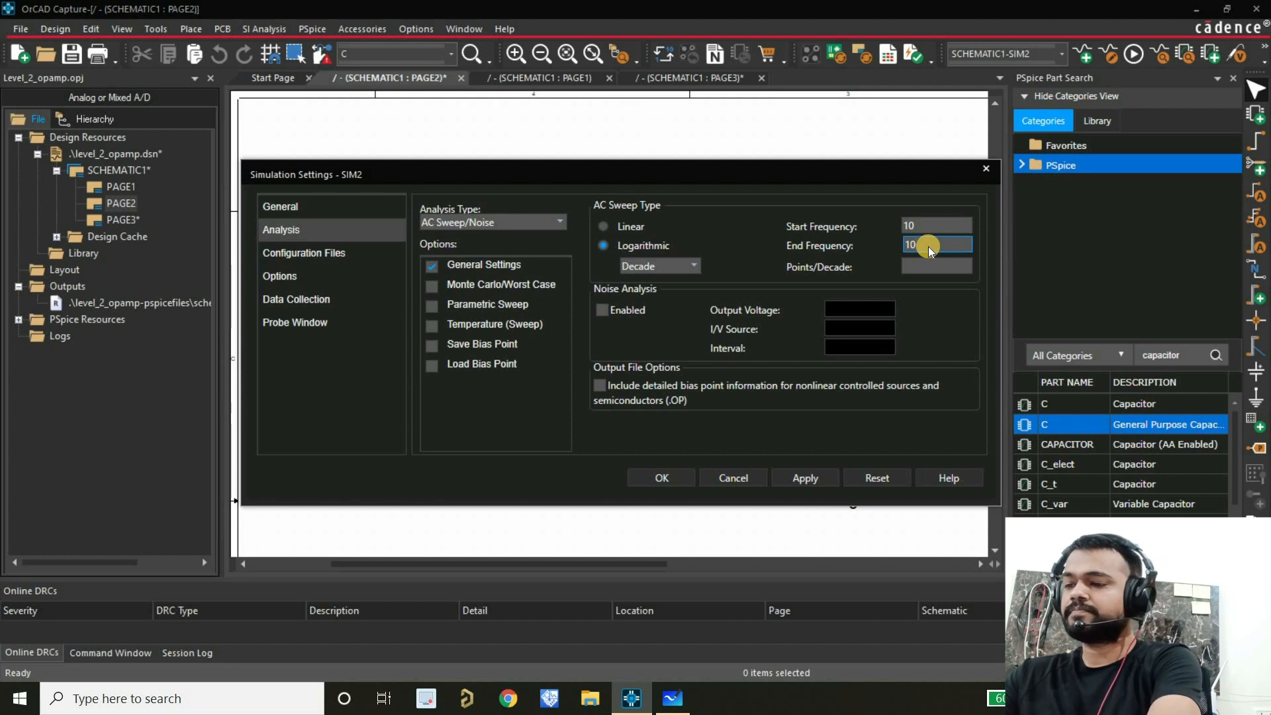
text(eg)
click(919, 266)
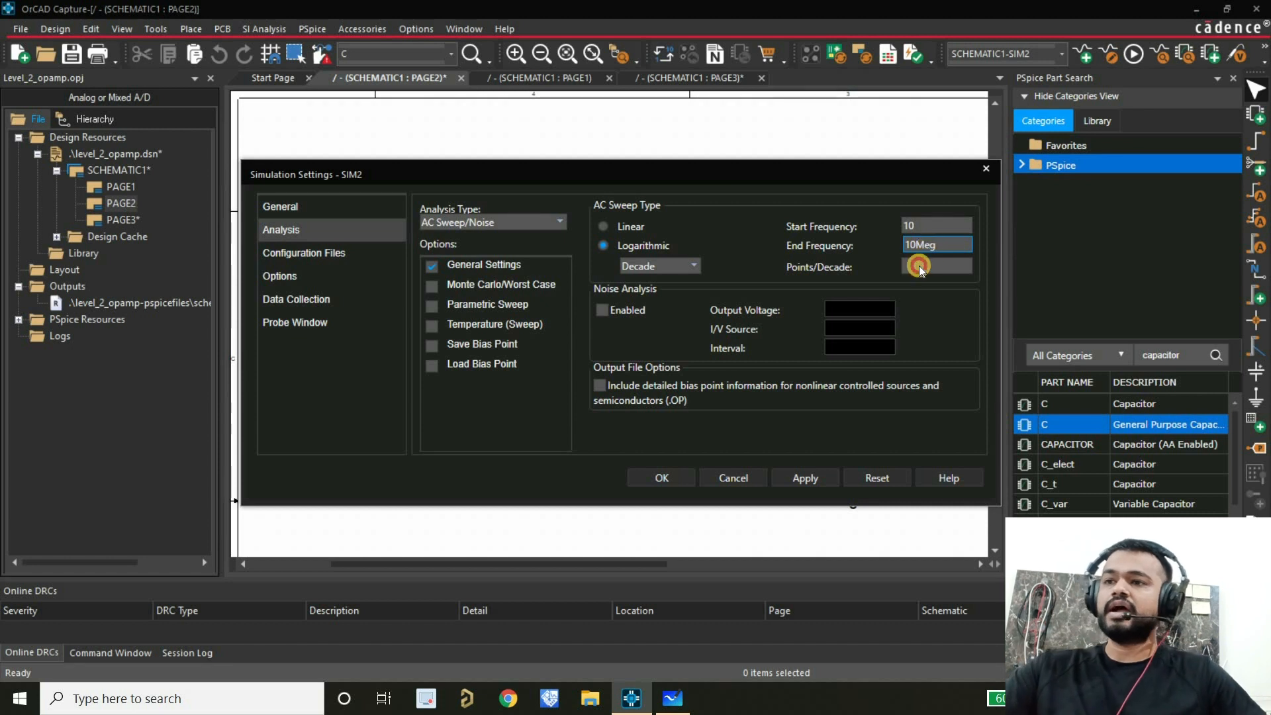
text(1000)
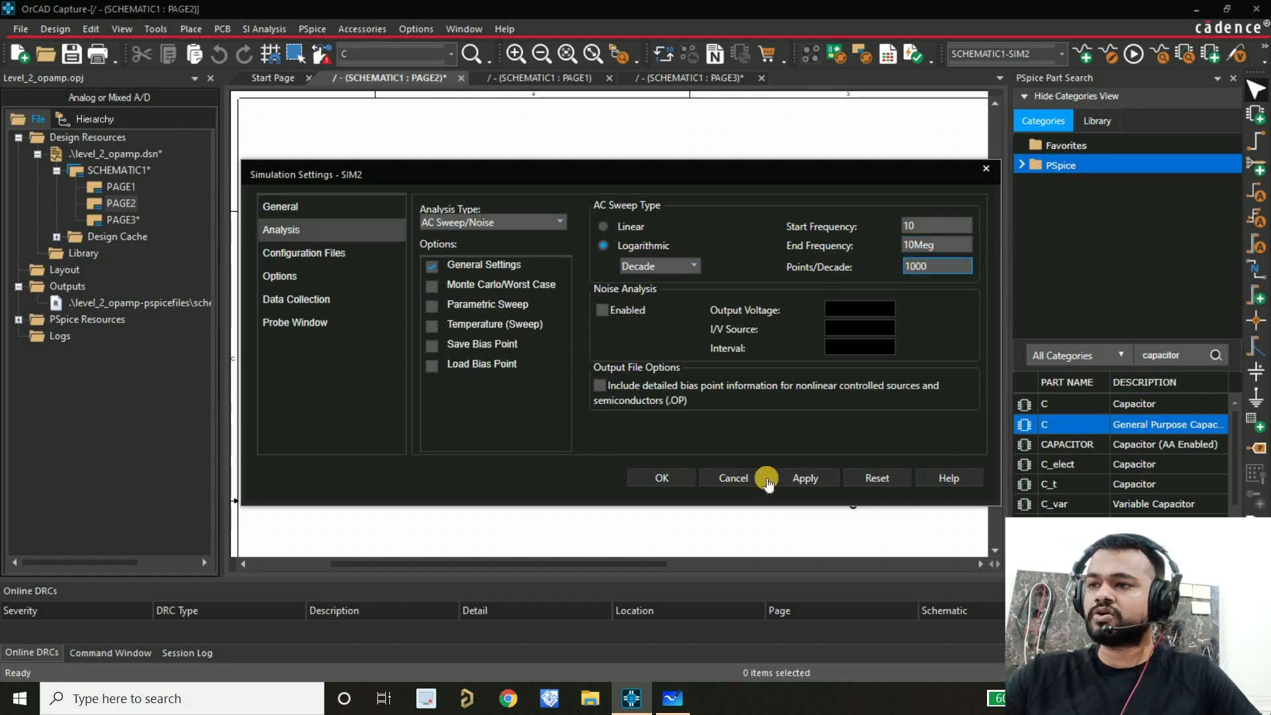
click(665, 478)
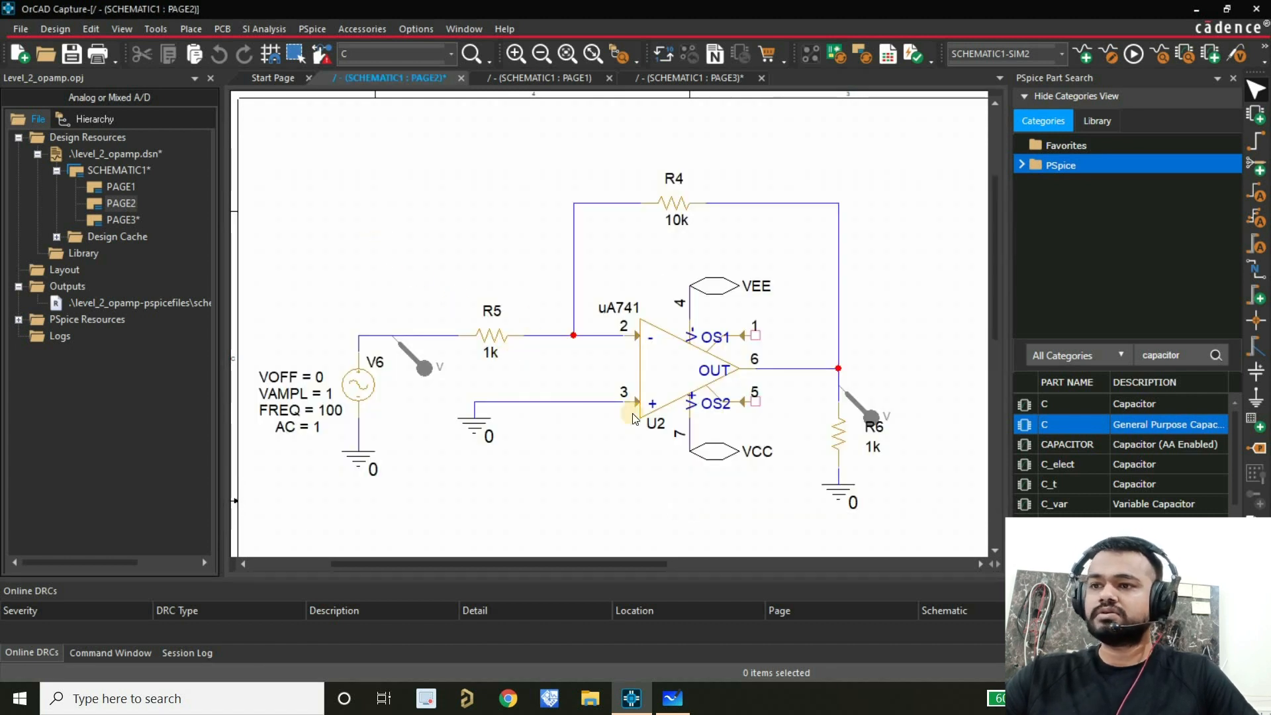
Step: Delete the voltage marker on V6's wire, run the AC sweep and show its plot full-screen in PSpice A/D
click(421, 363)
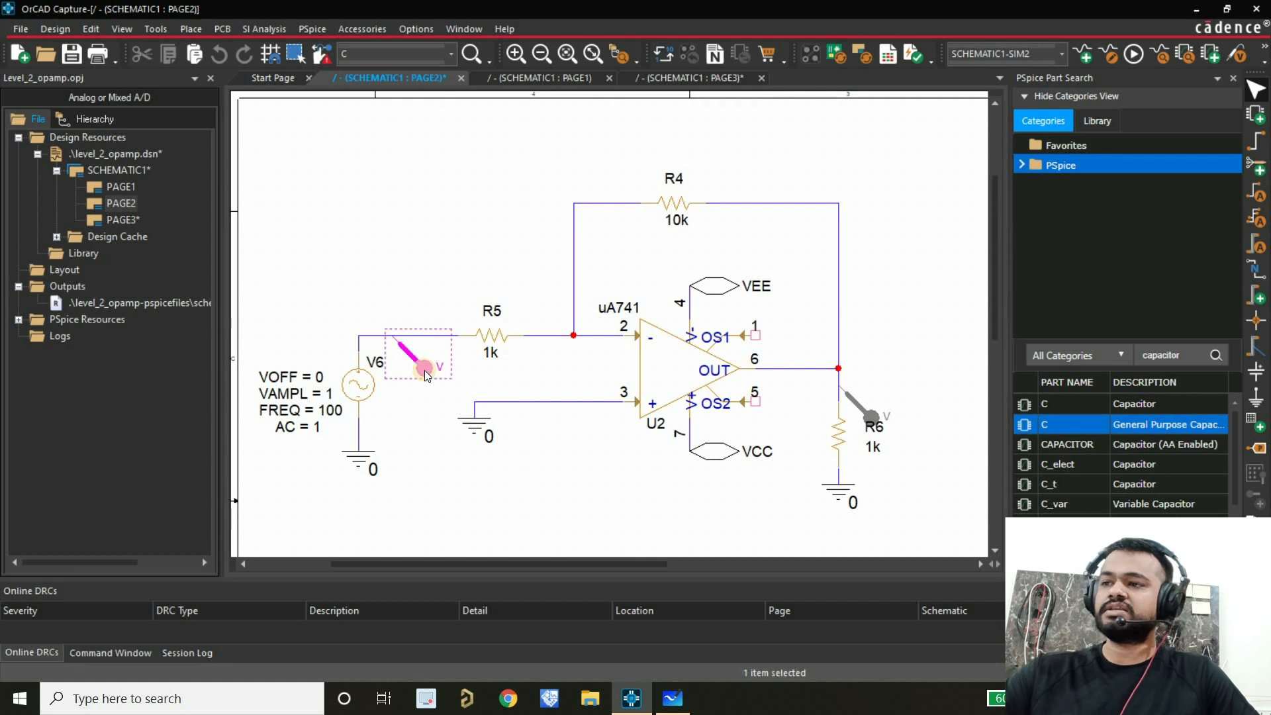
key(Delete)
click(1134, 53)
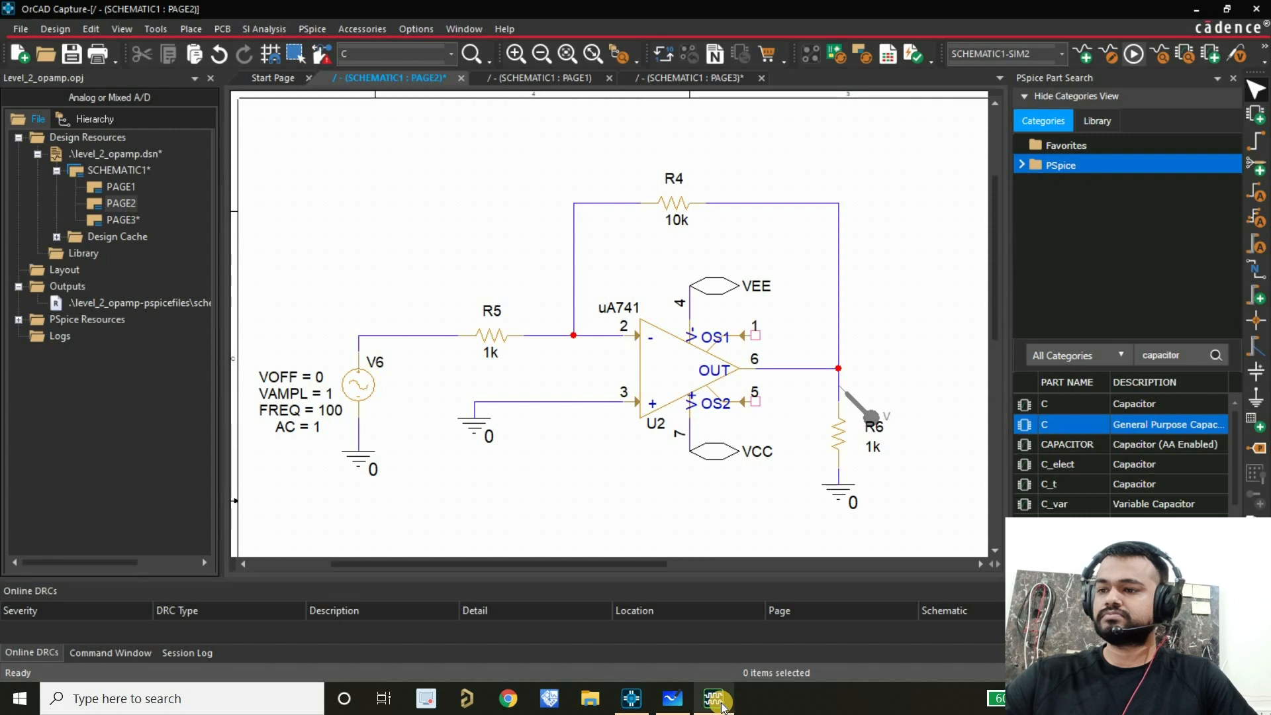
click(719, 702)
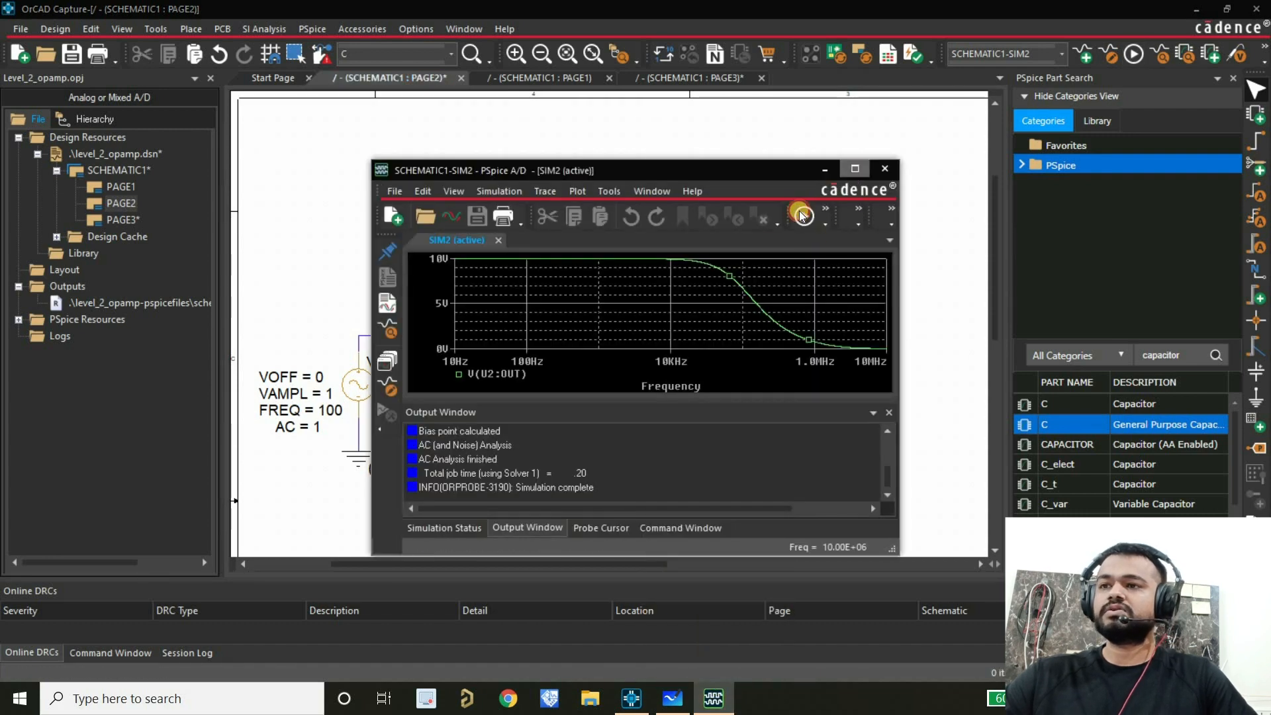
click(855, 169)
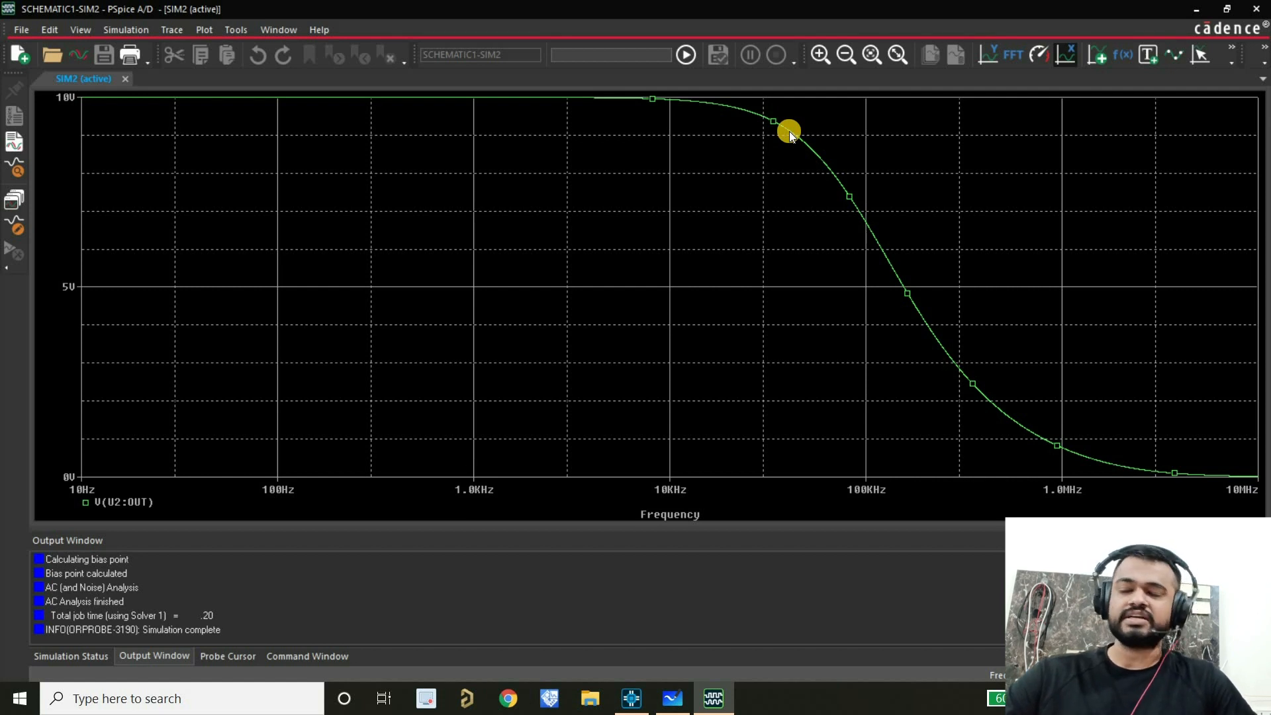
Step: Enable the probe cursor and place it on the V(U2:OUT) trace at about 92 kHz
click(805, 153)
click(793, 196)
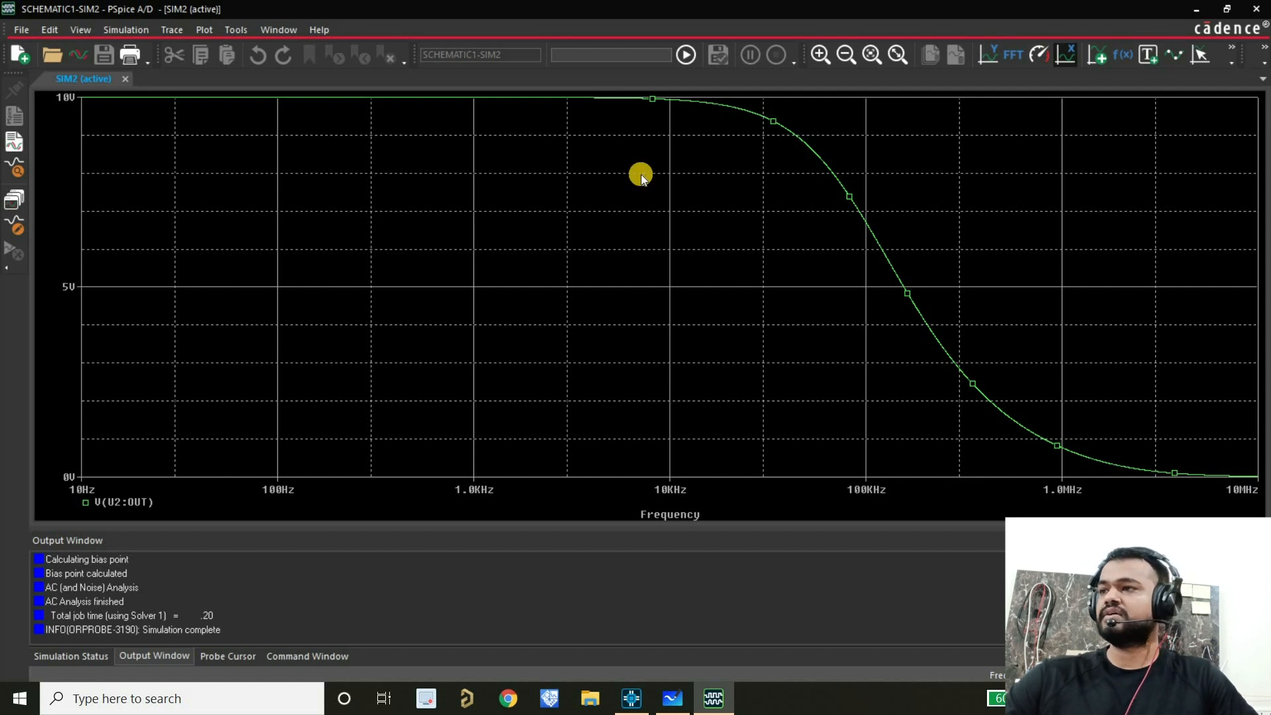
click(825, 173)
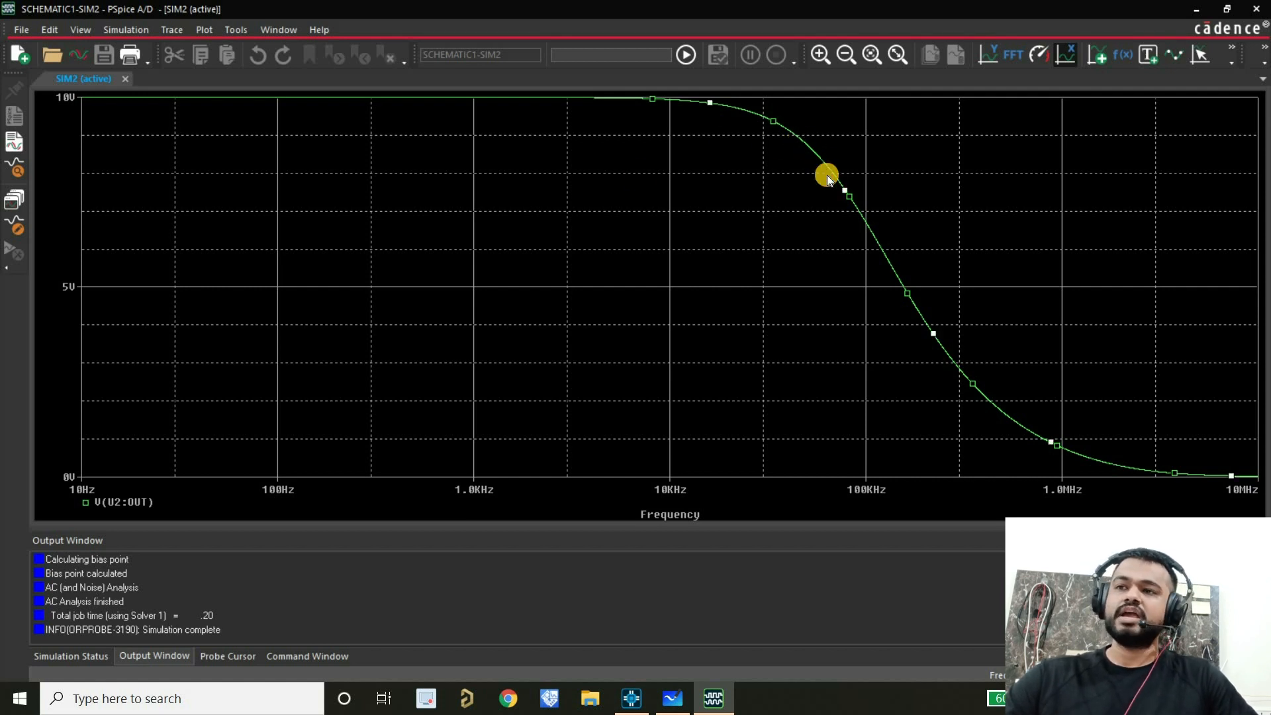
click(1207, 63)
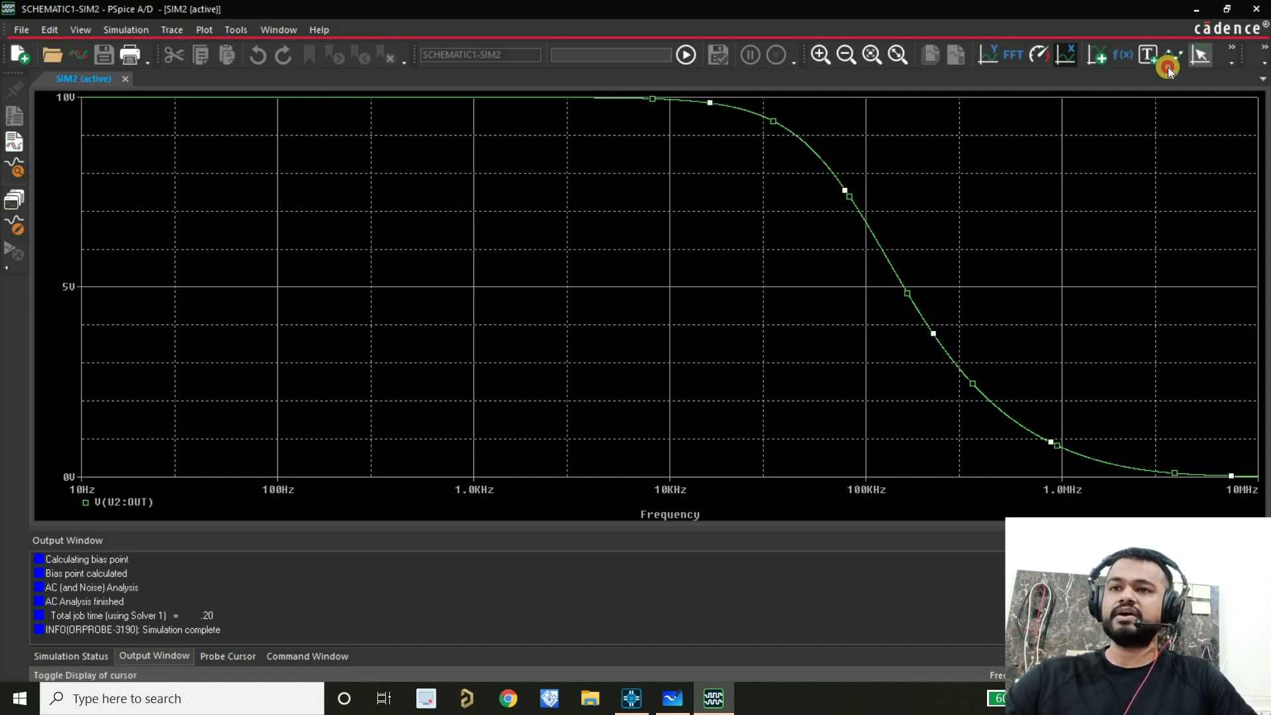
click(822, 177)
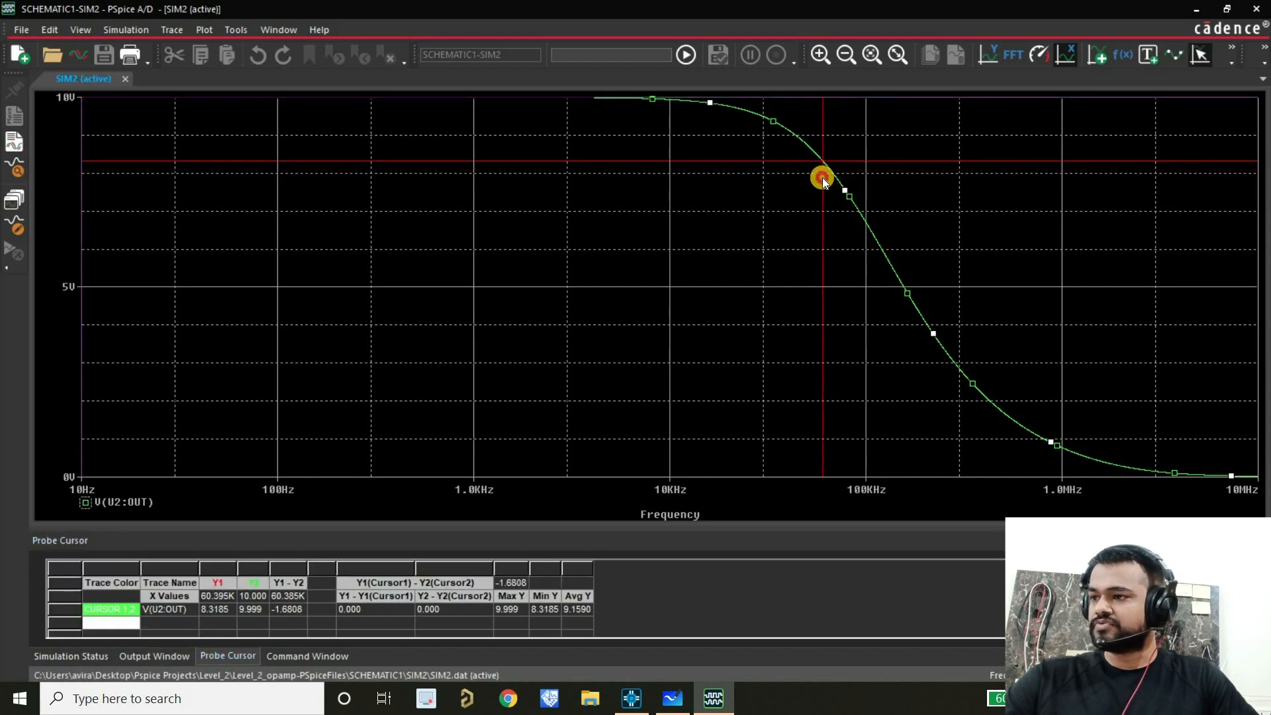
drag(828, 182, 860, 218)
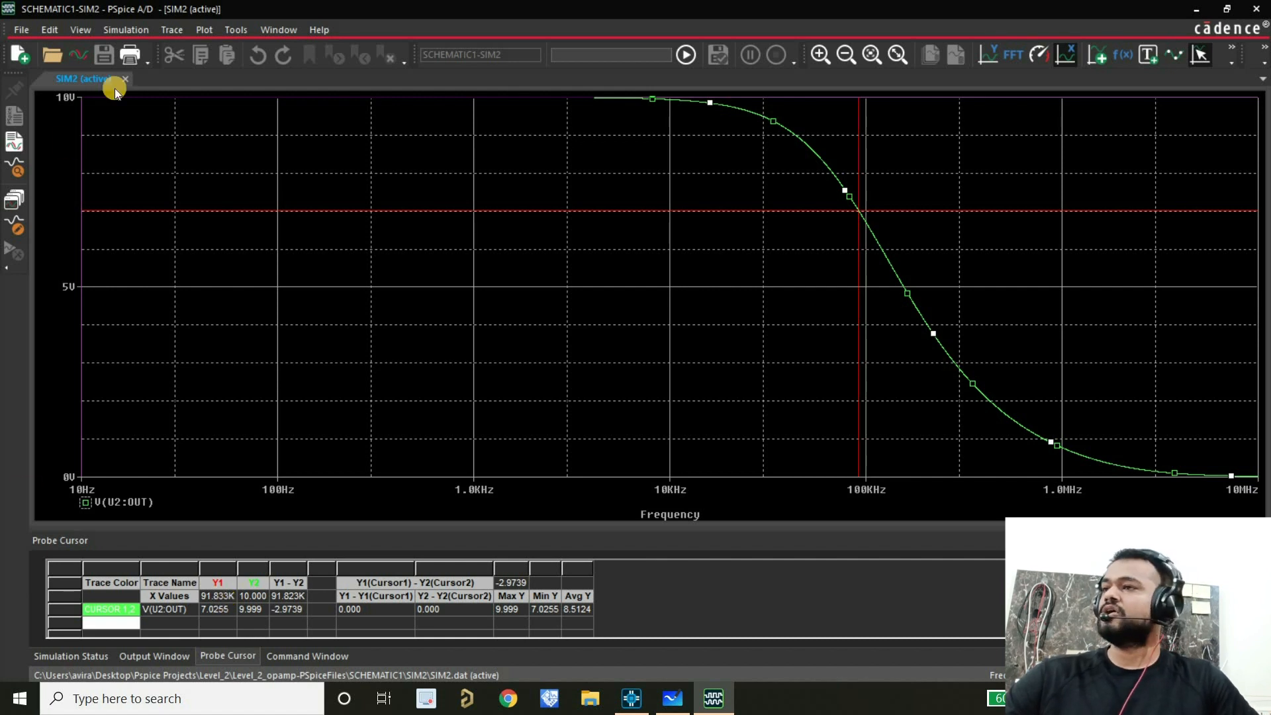
Step: Return to OrCAD Capture, open PAGE3 of SCHEMATIC1 with the C1 feedback capacitor circuit, and save it
click(1197, 9)
click(128, 224)
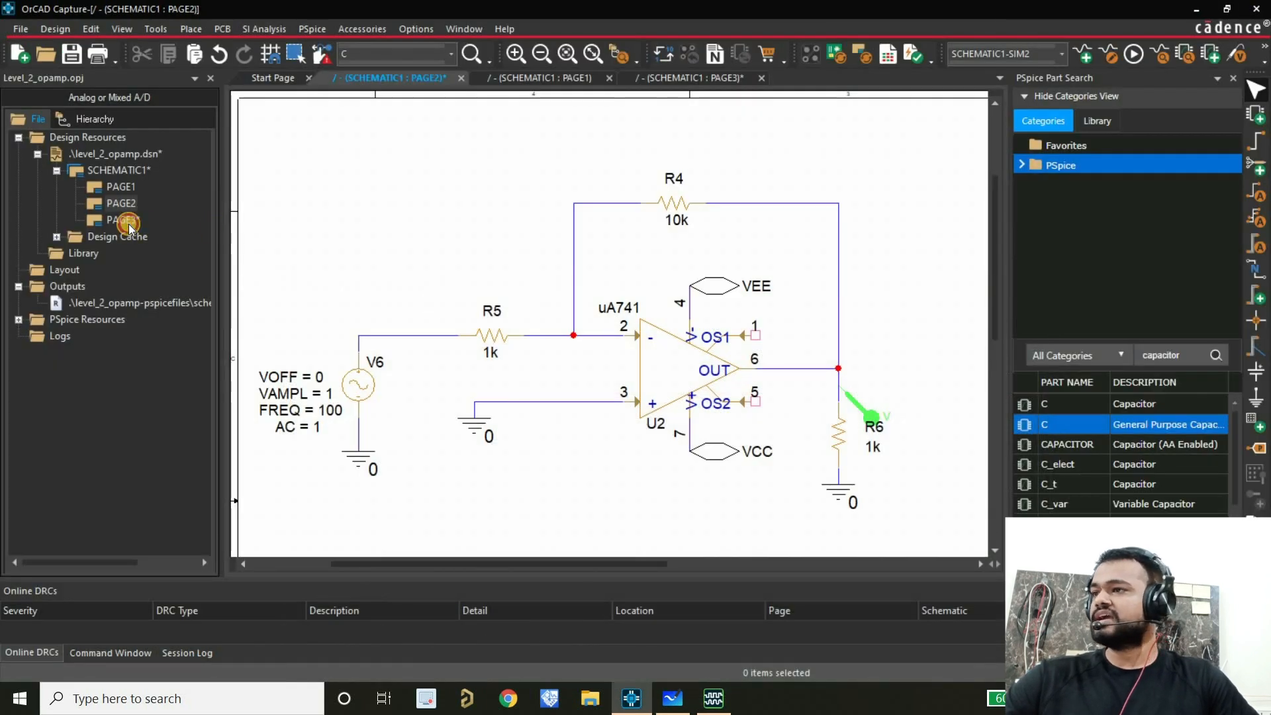
click(574, 286)
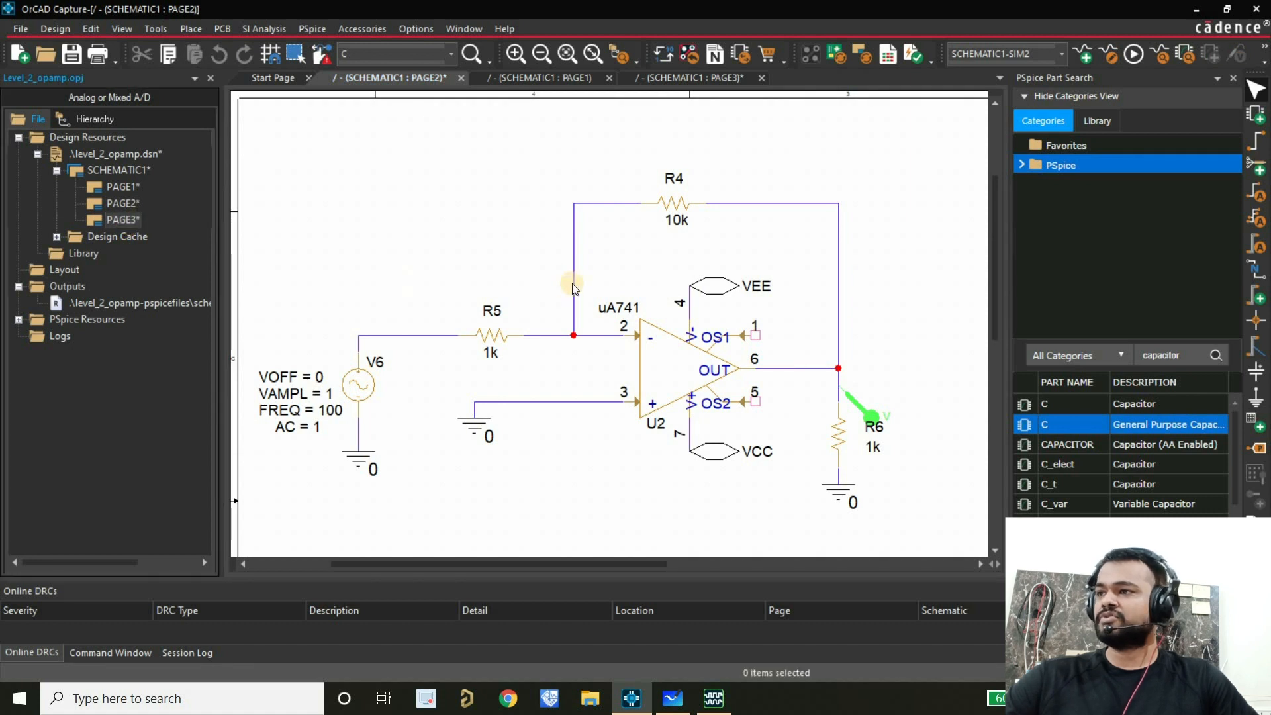
drag(554, 563, 554, 563)
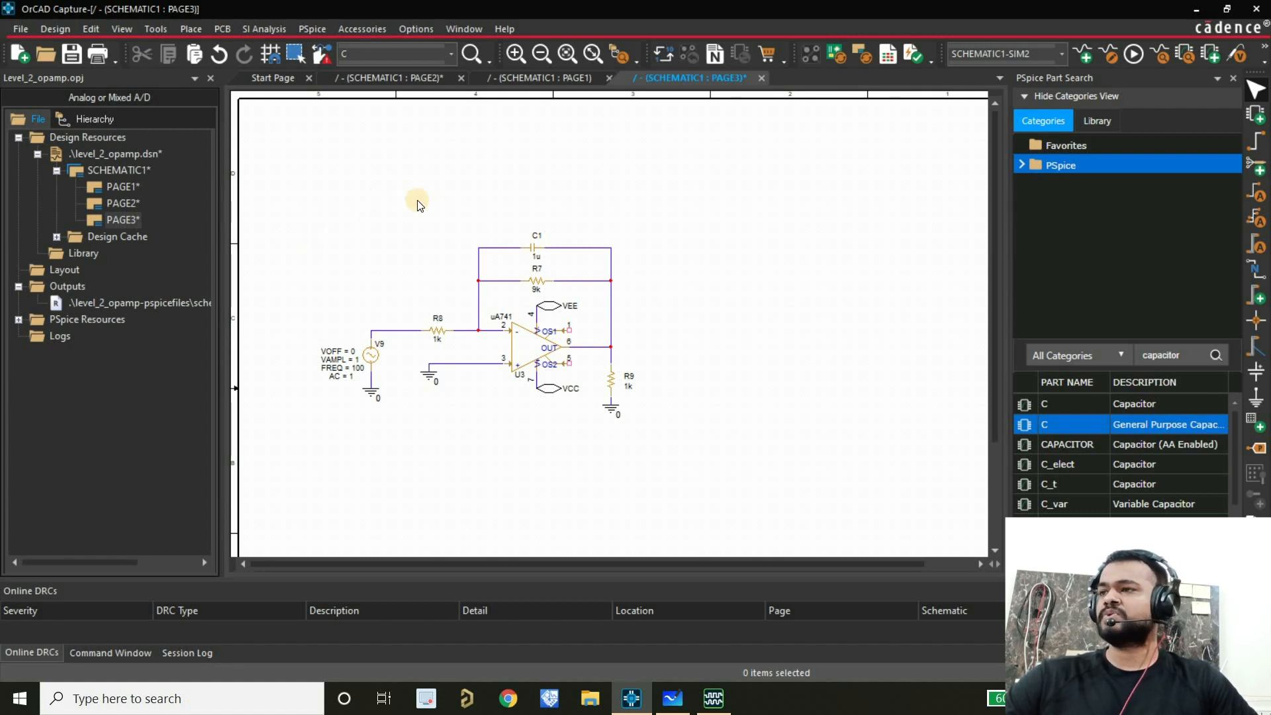
click(80, 58)
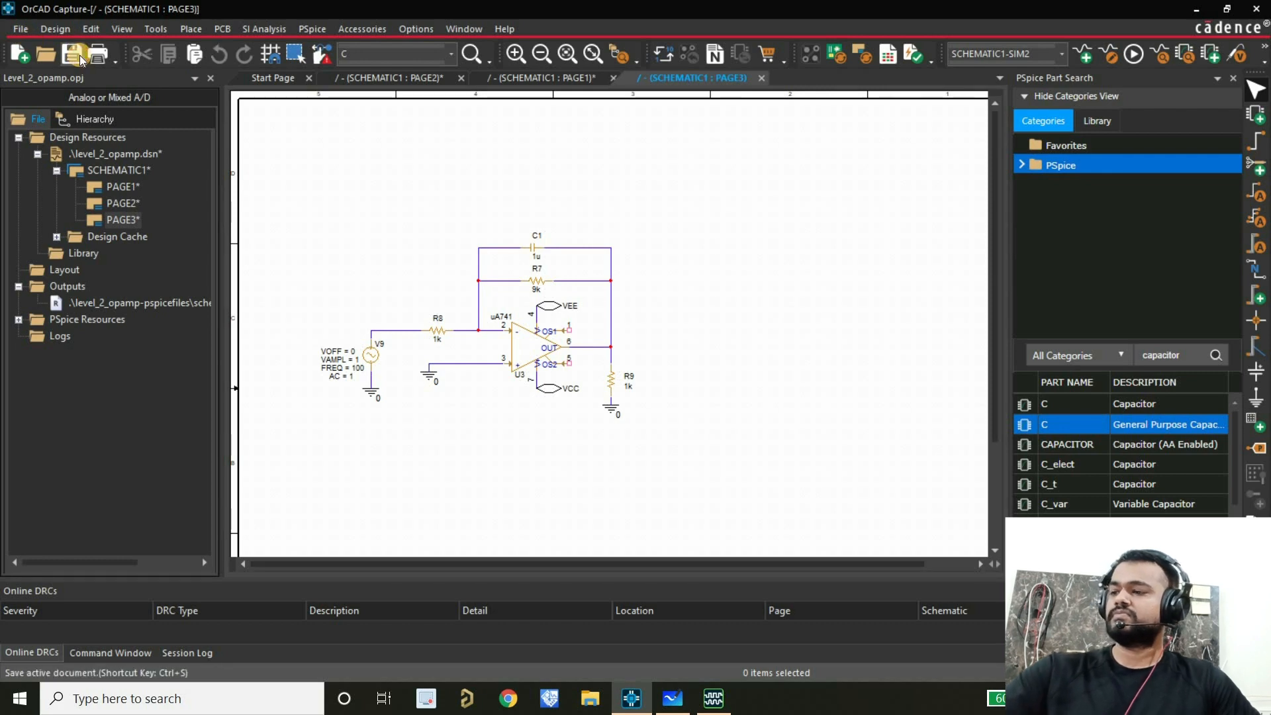